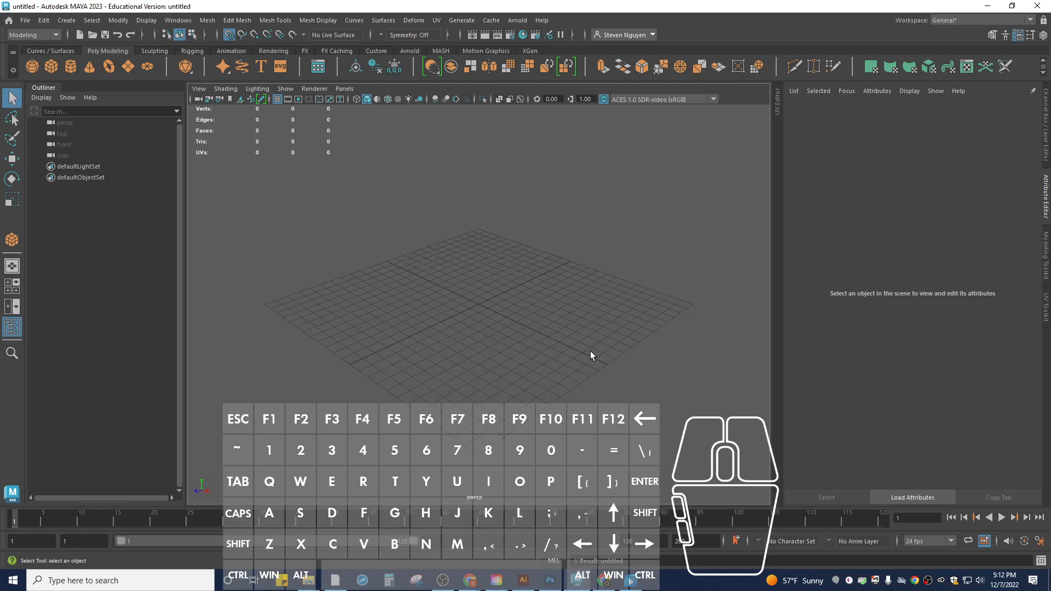
- In a four-view layout, create a grid-snapped polygon cube with a base about 8 by 8 units, centred on the grid in the top view
{"action": "left_click", "coordinate": [12, 286]}
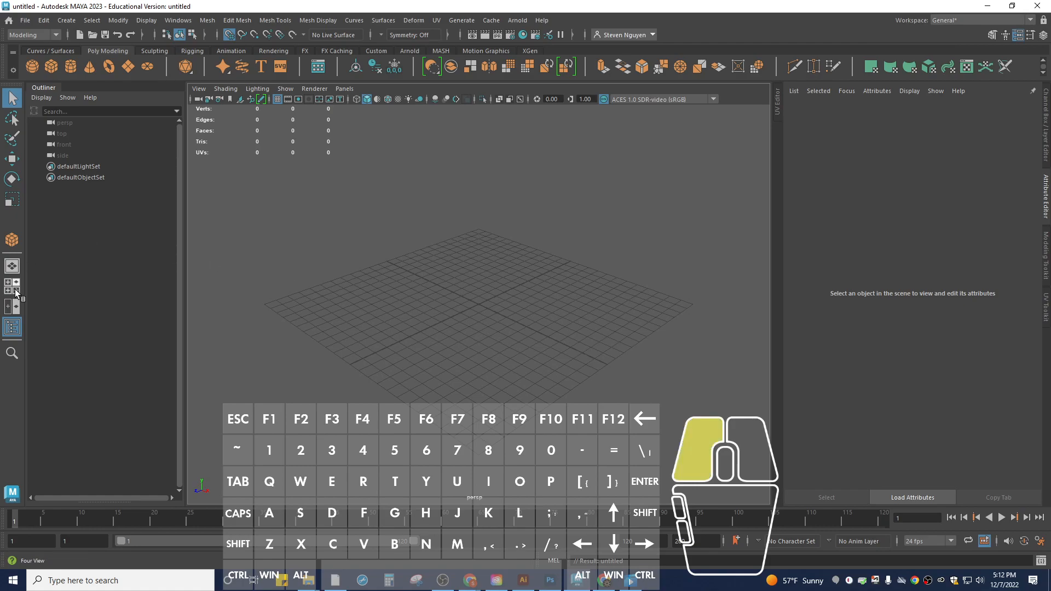
{"action": "left_click", "coordinate": [50, 66]}
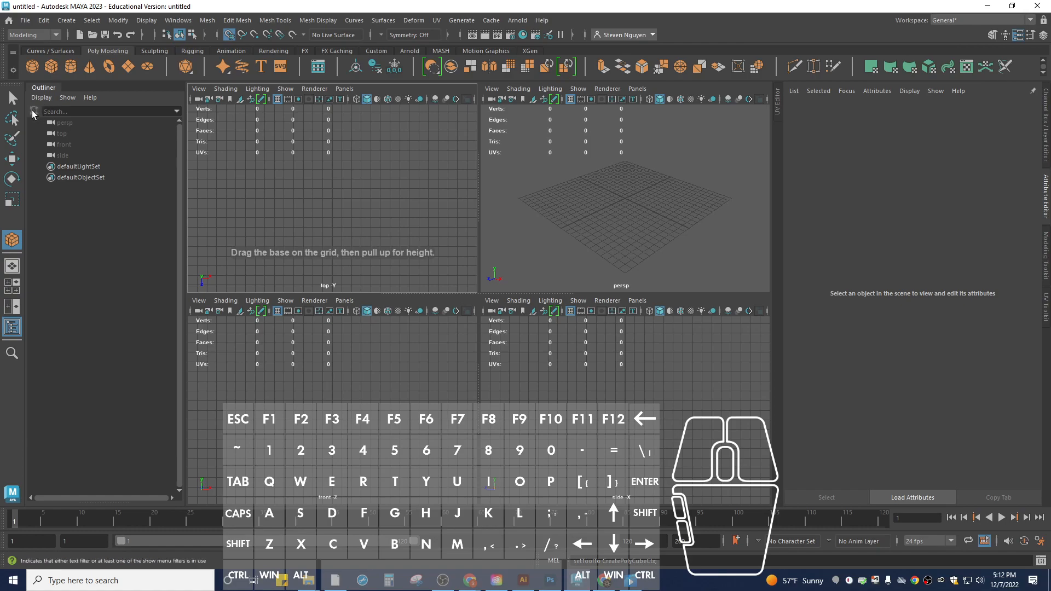
{"action": "left_click", "coordinate": [229, 35]}
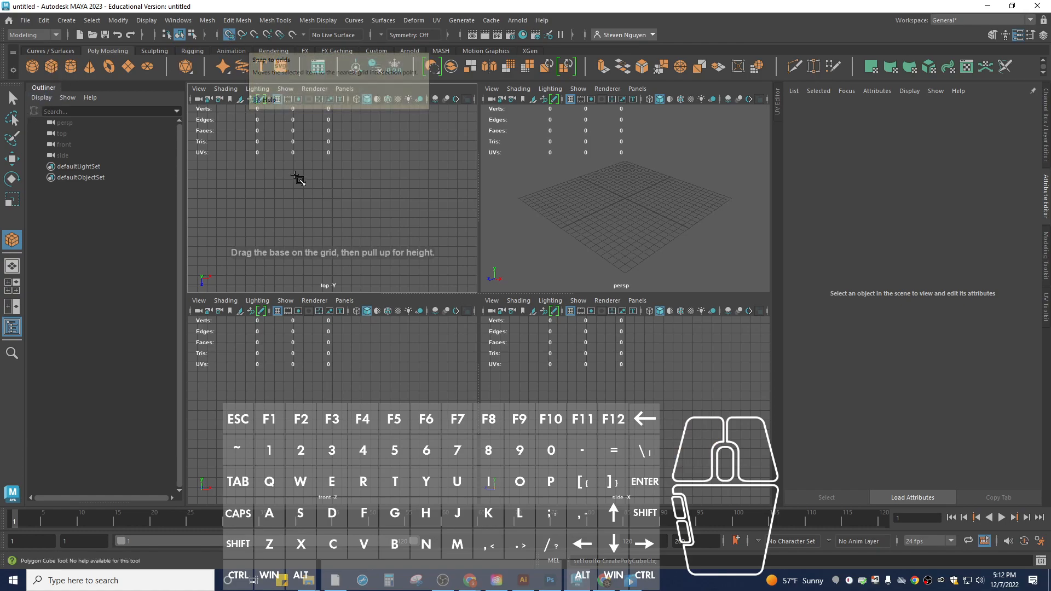
{"action": "left_click_drag", "start_coordinate": [294, 170], "coordinate": [371, 237]}
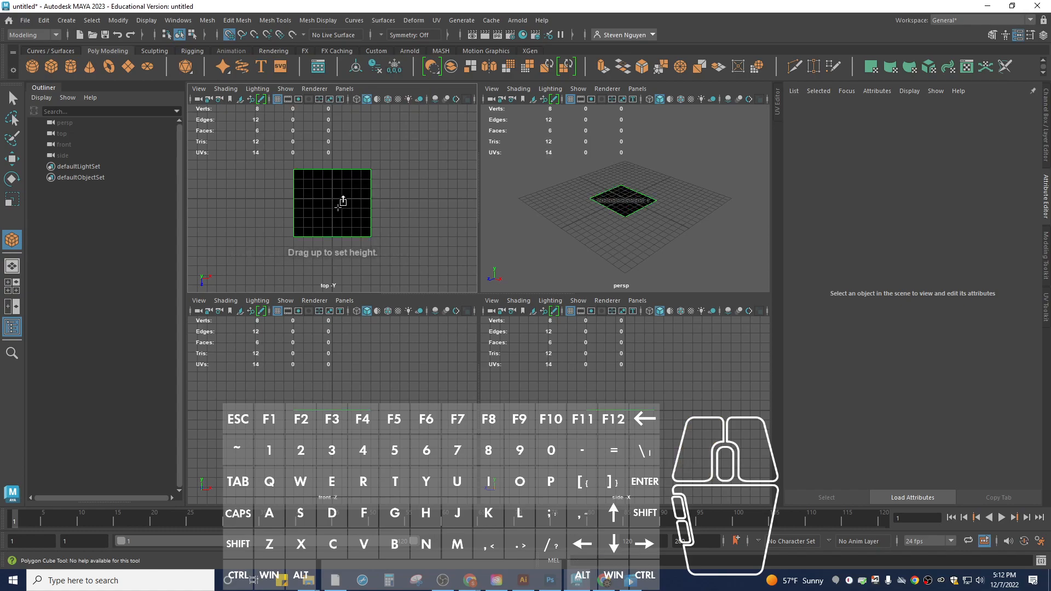
{"action": "key", "text": "ctrl+z"}
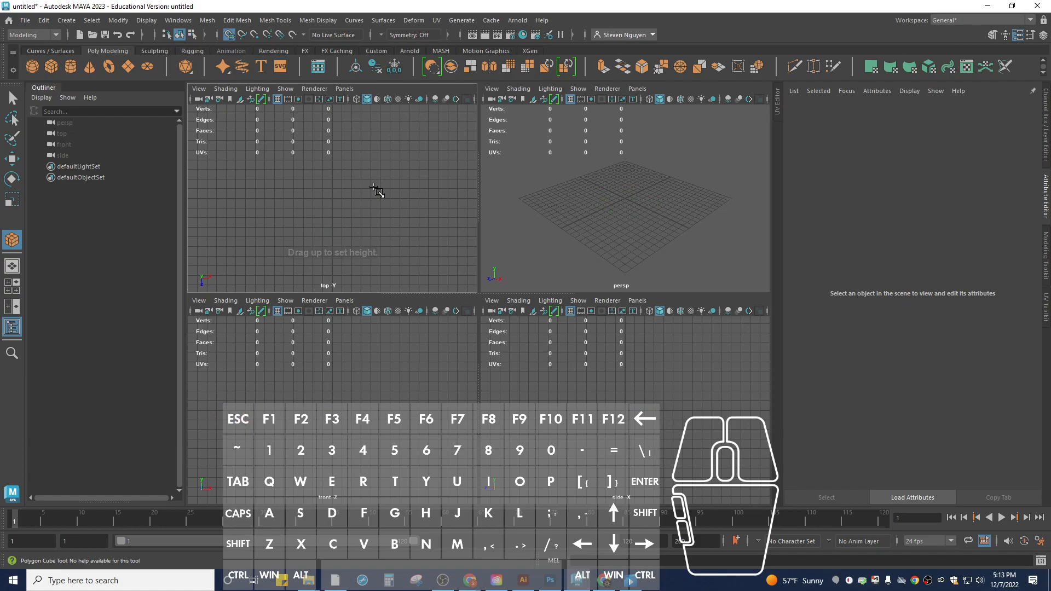
{"action": "left_click_drag", "start_coordinate": [296, 163], "coordinate": [355, 157]}
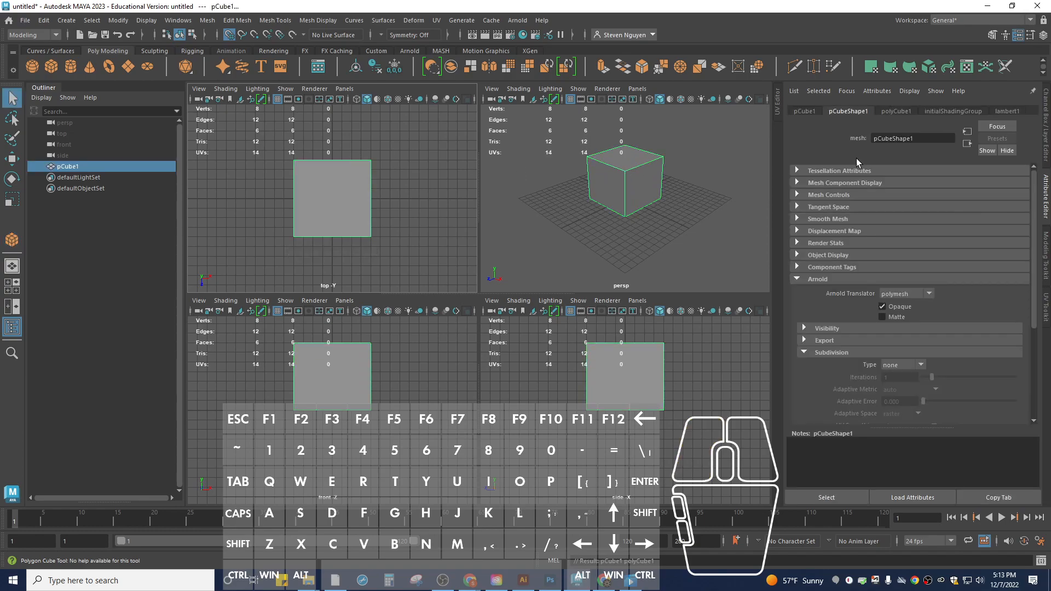
- Show the cube's creation parameters and set its height to 8, keeping width and depth at 8
{"action": "left_click", "coordinate": [1047, 130]}
{"action": "double_click", "coordinate": [1017, 252]}
{"action": "key", "text": "Tab"}
{"action": "type", "text": "8"}
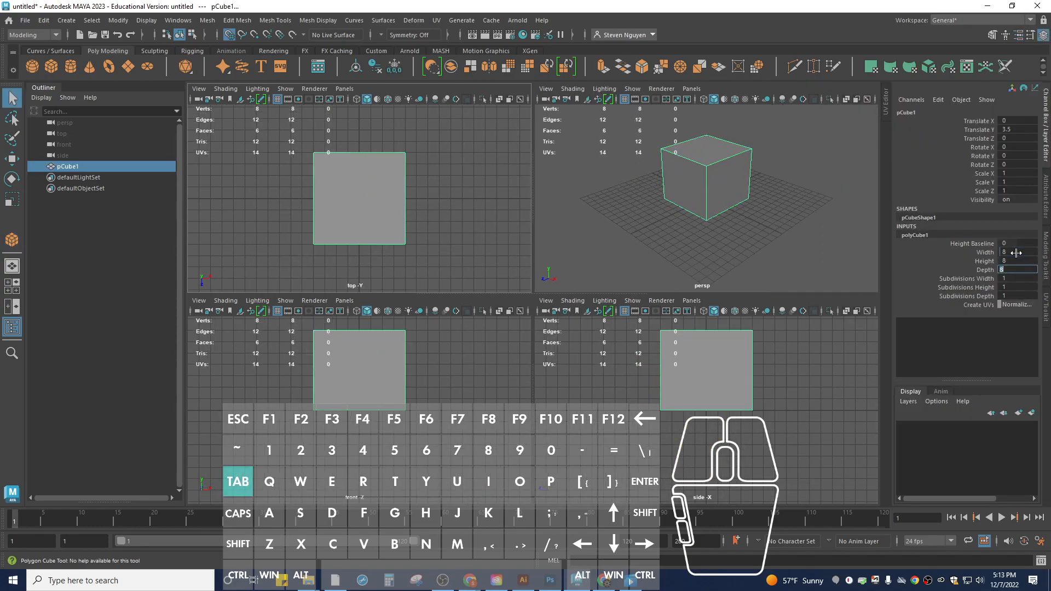
{"action": "key", "text": "Tab"}
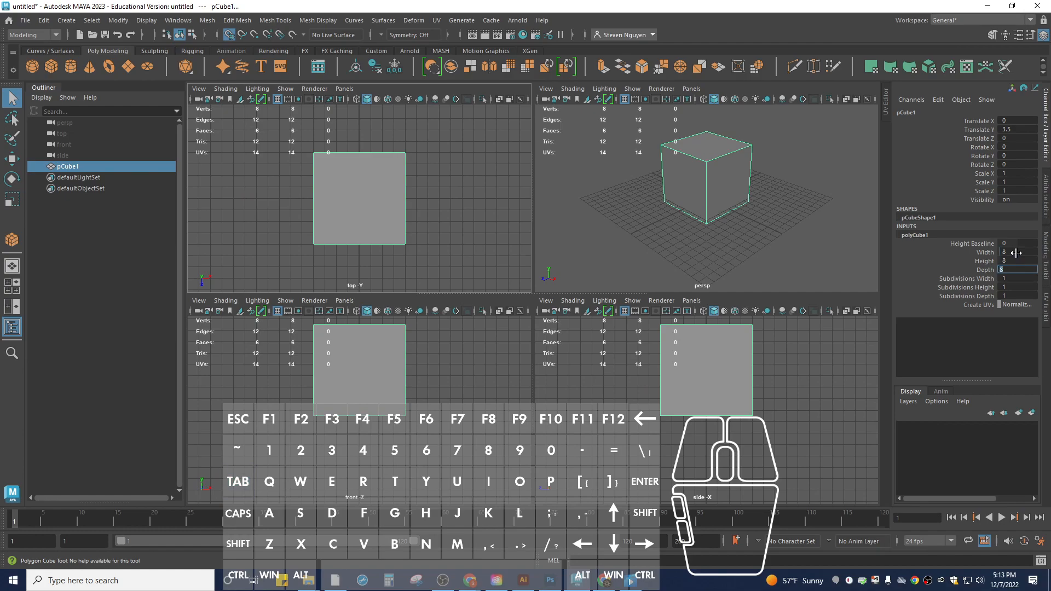
- Raise the cube to Translate Y 4 so it rests on the grid, and set its height subdivisions to 2
{"action": "type", "text": "w"}
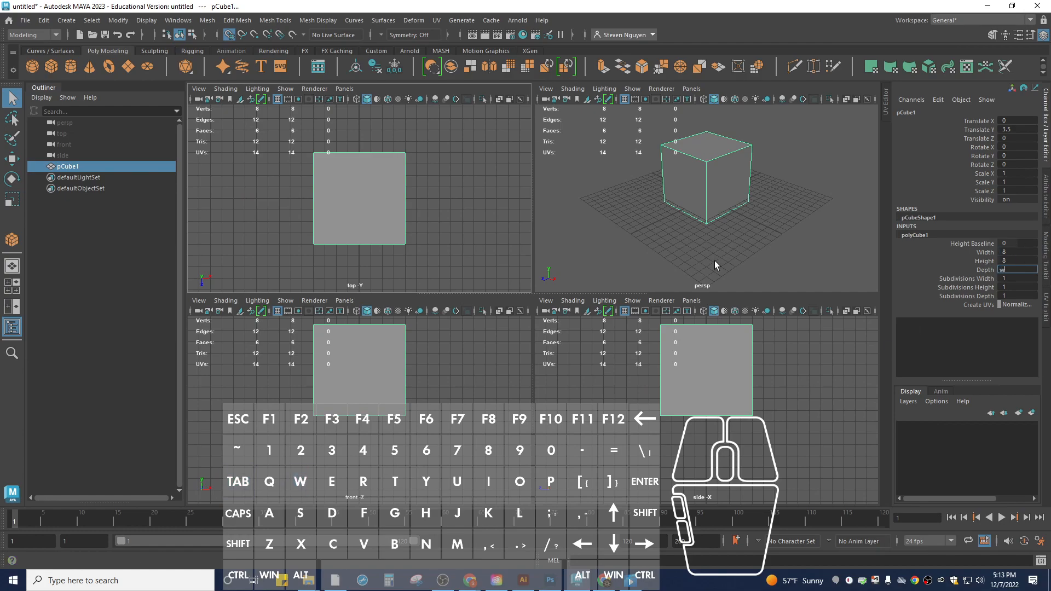
{"action": "type", "text": "w"}
{"action": "left_click", "coordinate": [592, 207]}
{"action": "left_click_drag", "start_coordinate": [712, 137], "coordinate": [704, 180]}
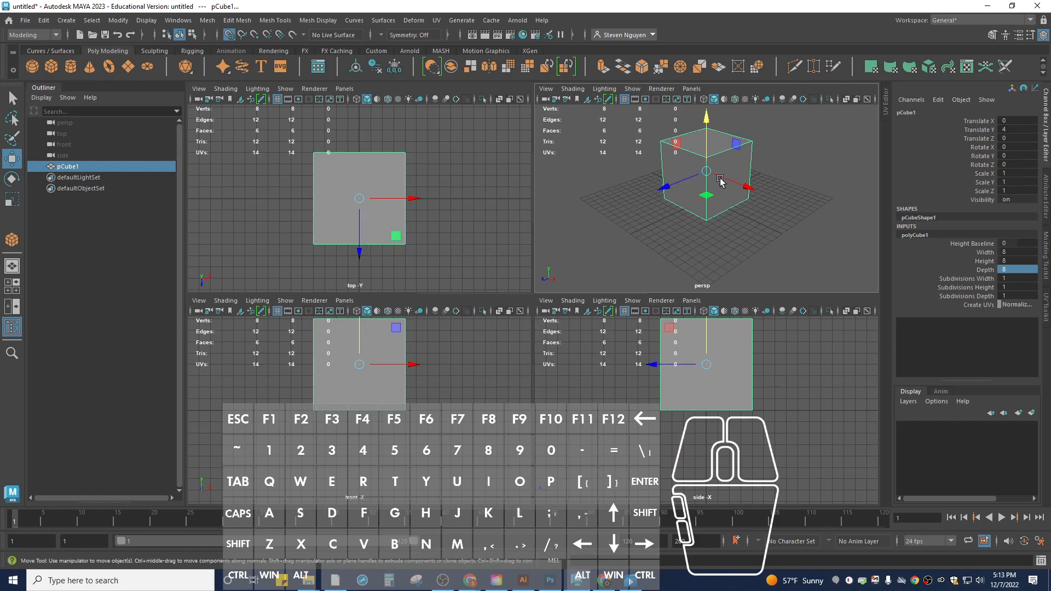
{"action": "left_click", "coordinate": [1025, 286]}
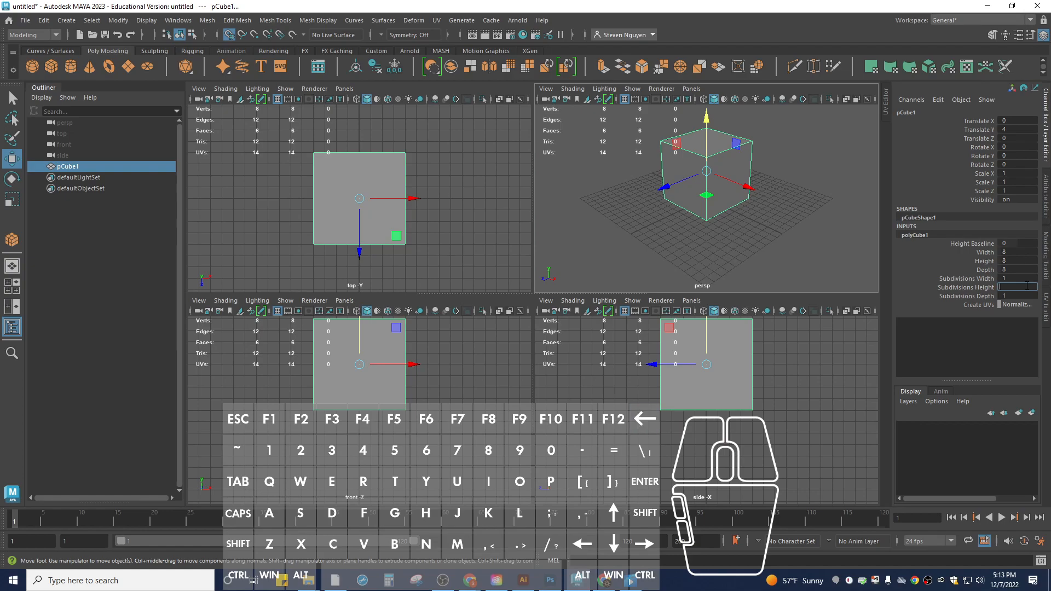
{"action": "key", "text": "Return"}
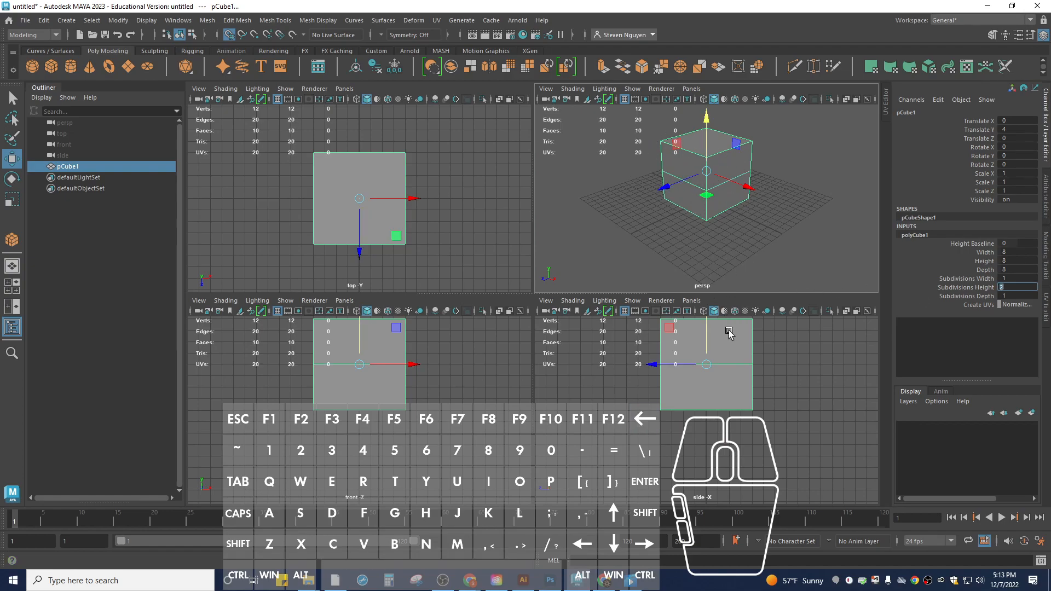
- Merge the cube's four top vertices into one central point, and its four bottom vertices into another, to form an octahedron
{"action": "scroll", "coordinate": [701, 346], "scroll_direction": "down", "scroll_amount": 2}
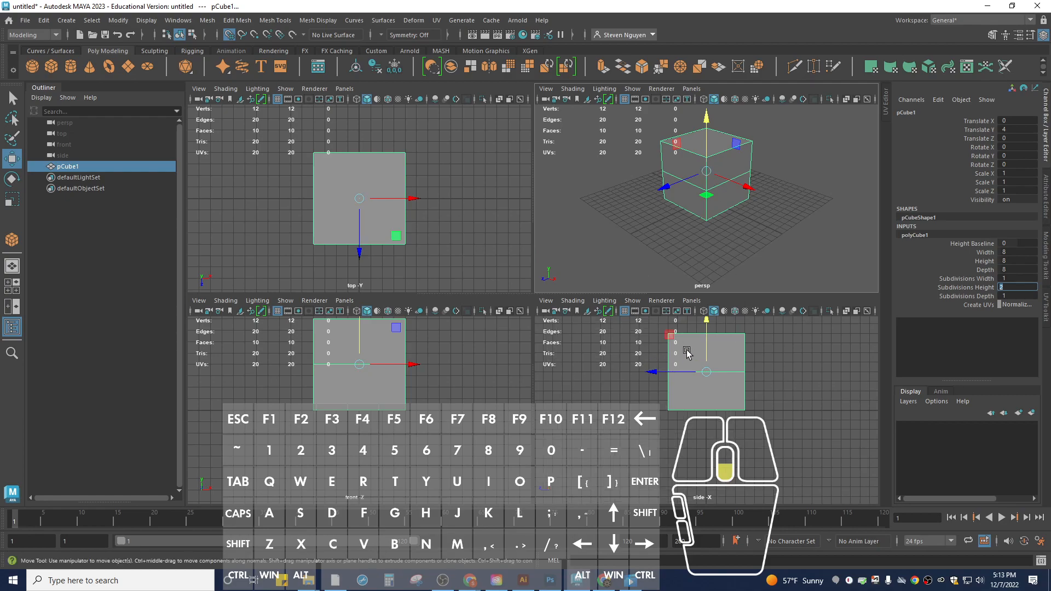
{"action": "right_click_drag", "start_coordinate": [698, 347], "coordinate": [659, 258]}
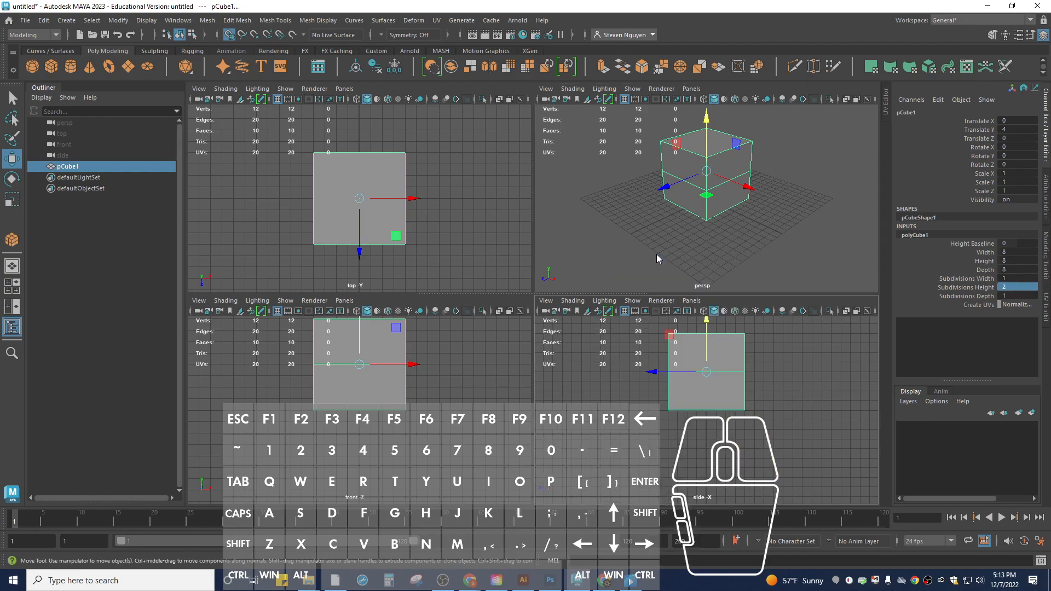
{"action": "left_click_drag", "start_coordinate": [771, 331], "coordinate": [636, 361]}
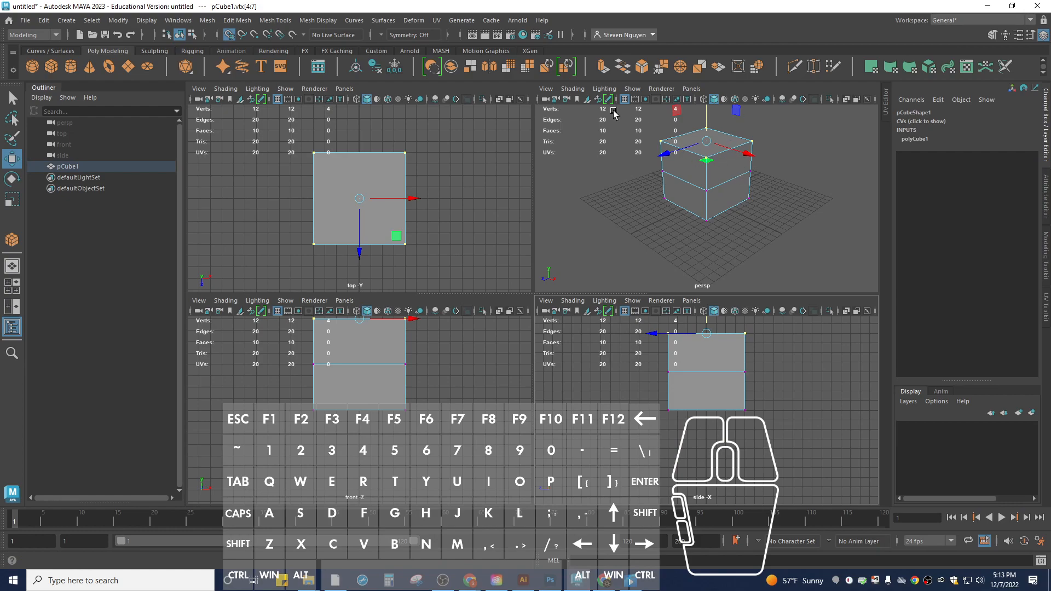
{"action": "left_click", "coordinate": [680, 68]}
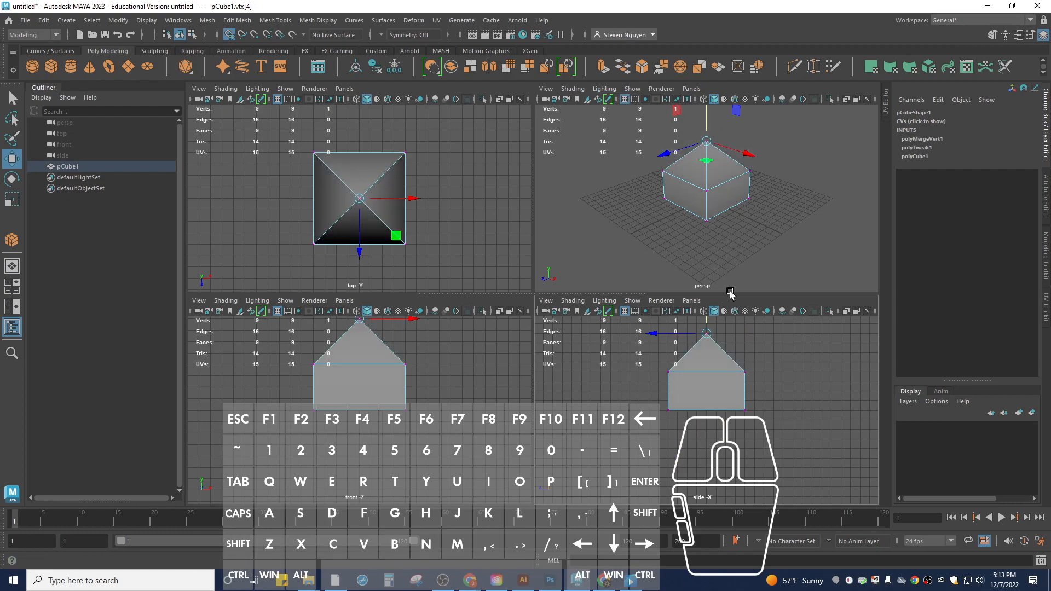
{"action": "left_click_drag", "start_coordinate": [762, 400], "coordinate": [643, 419]}
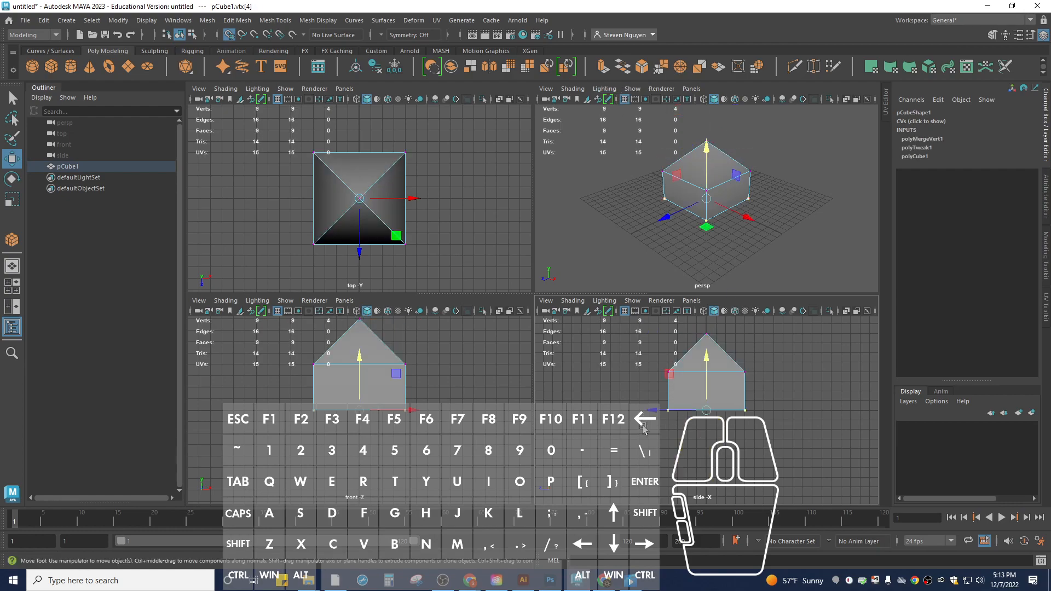
{"action": "left_click", "coordinate": [681, 68]}
- Enlarge the perspective view to a single pane and switch the octahedron from vertex selection back to object mode
{"action": "scroll", "coordinate": [719, 155], "scroll_direction": "up", "scroll_amount": 3}
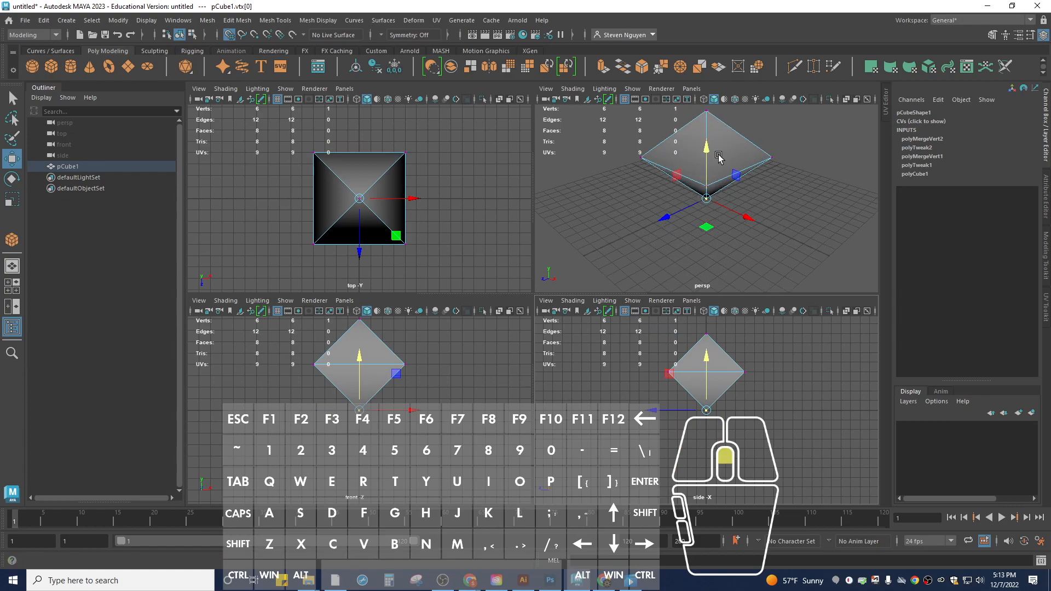
{"action": "left_click_drag", "start_coordinate": [750, 186], "coordinate": [718, 184], "text": "alt"}
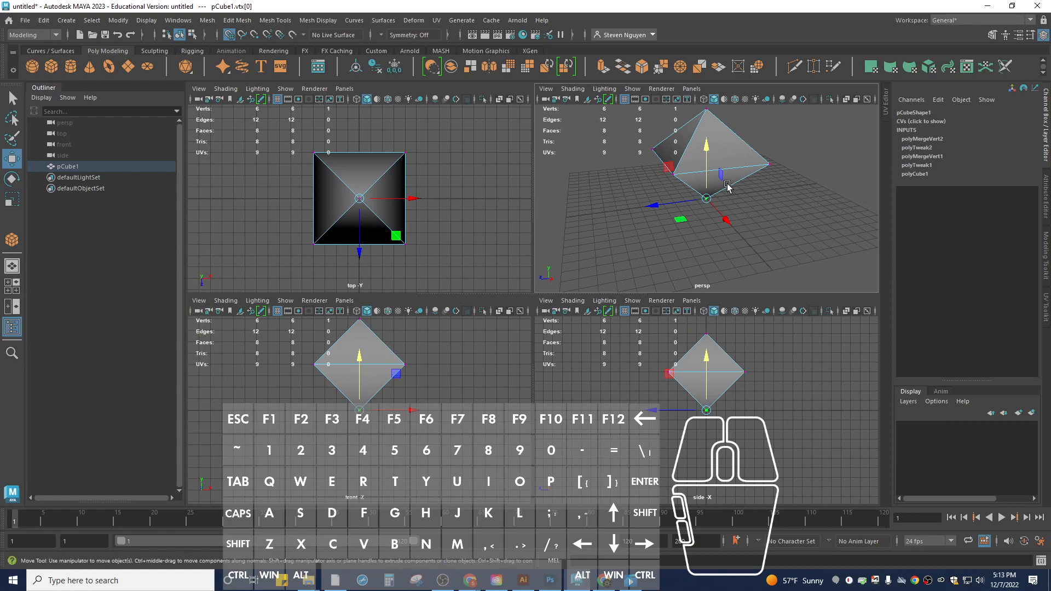
{"action": "key", "text": "space"}
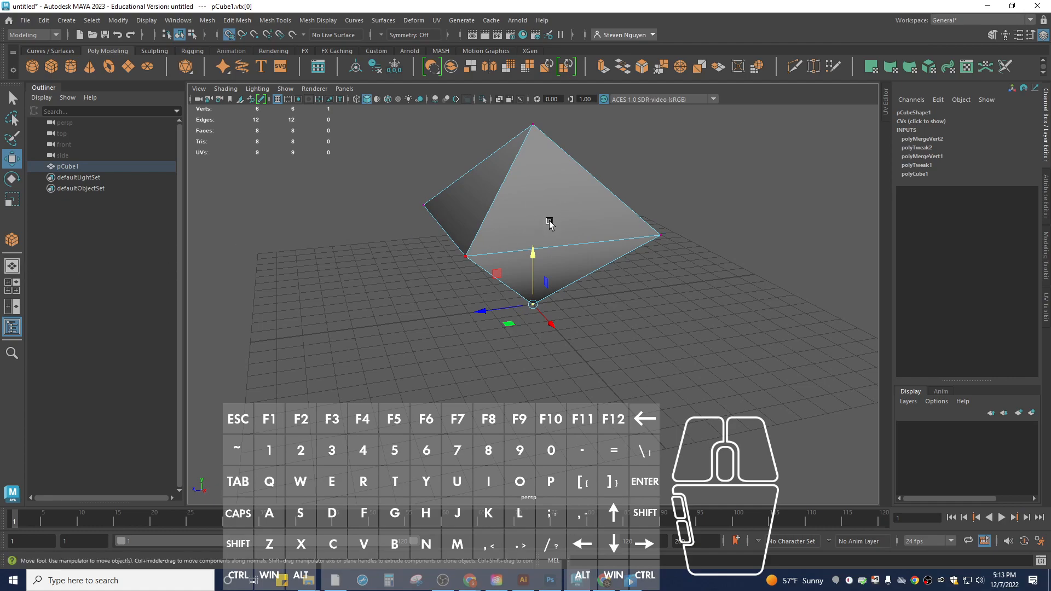
{"action": "mouse_move", "coordinate": [550, 223]}
{"action": "left_mouse_down"}
{"action": "mouse_move", "coordinate": [562, 227]}
{"action": "mouse_move", "coordinate": [554, 234]}
{"action": "left_mouse_up"}
{"action": "right_click_drag", "start_coordinate": [554, 234], "coordinate": [573, 220]}
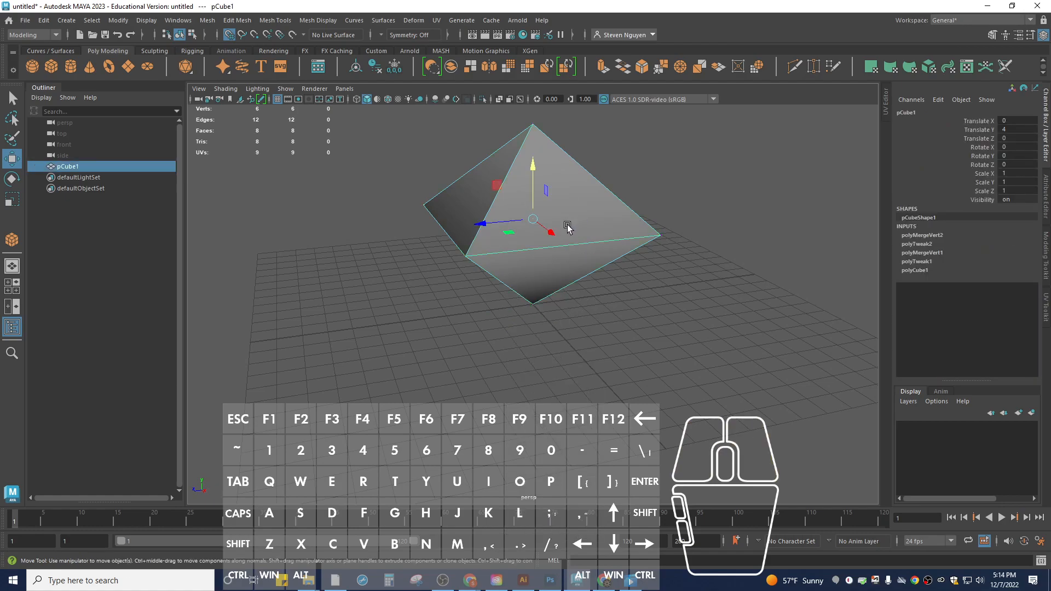
{"action": "mouse_move", "coordinate": [573, 220]}
{"action": "left_mouse_down", "text": "alt"}
{"action": "mouse_move", "coordinate": [602, 207]}
{"action": "mouse_move", "coordinate": [573, 217]}
{"action": "mouse_move", "coordinate": [586, 228]}
{"action": "mouse_move", "coordinate": [590, 219]}
{"action": "left_mouse_up", "text": "alt"}
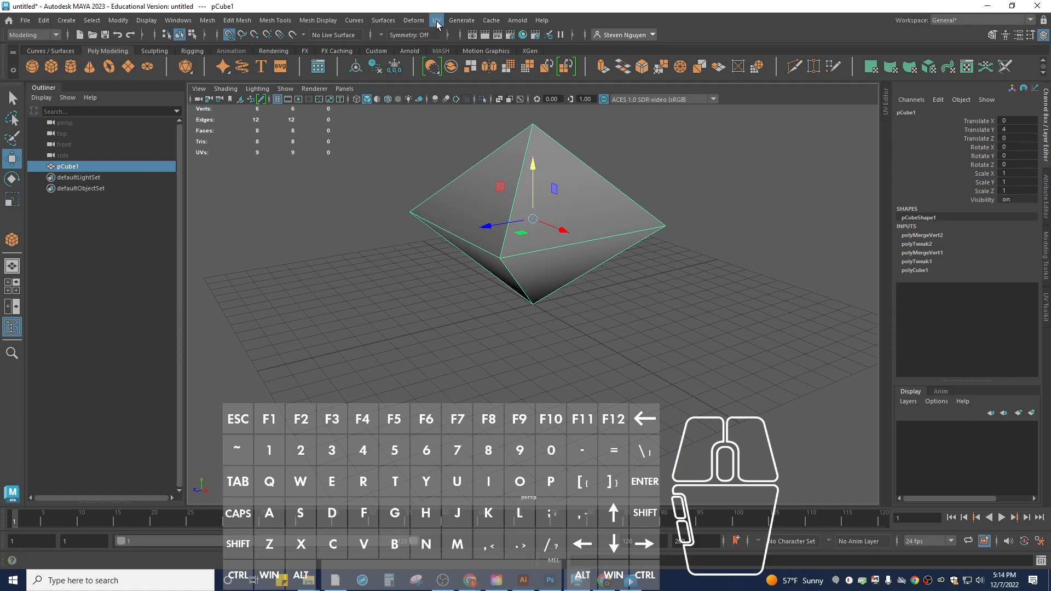
- Open the UV Editor beside the viewport together with the UV Toolkit
{"action": "left_click", "coordinate": [179, 20]}
{"action": "mouse_move", "coordinate": [214, 80]}
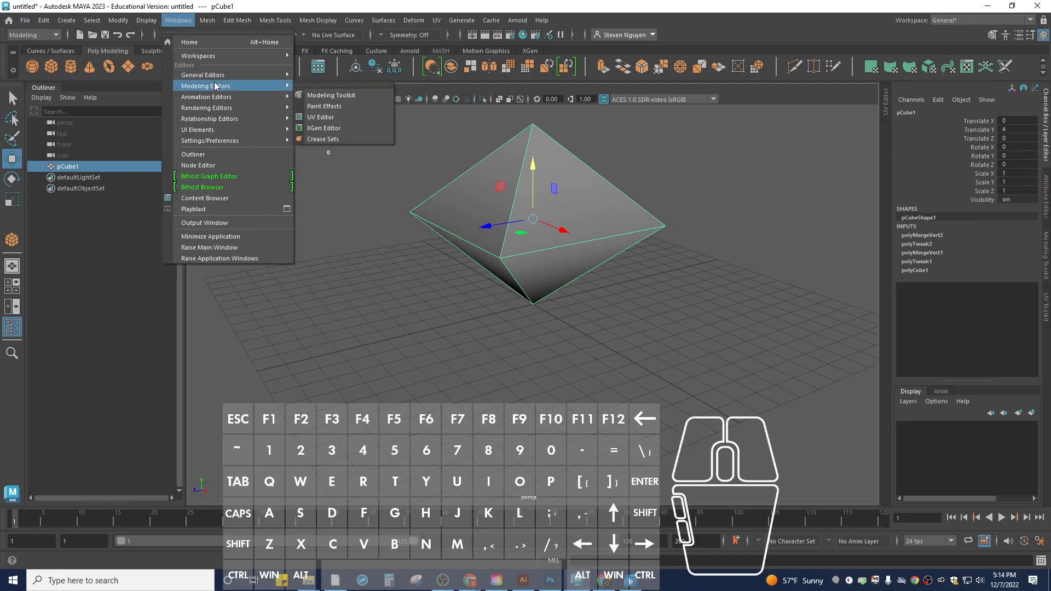
{"action": "left_click", "coordinate": [327, 117]}
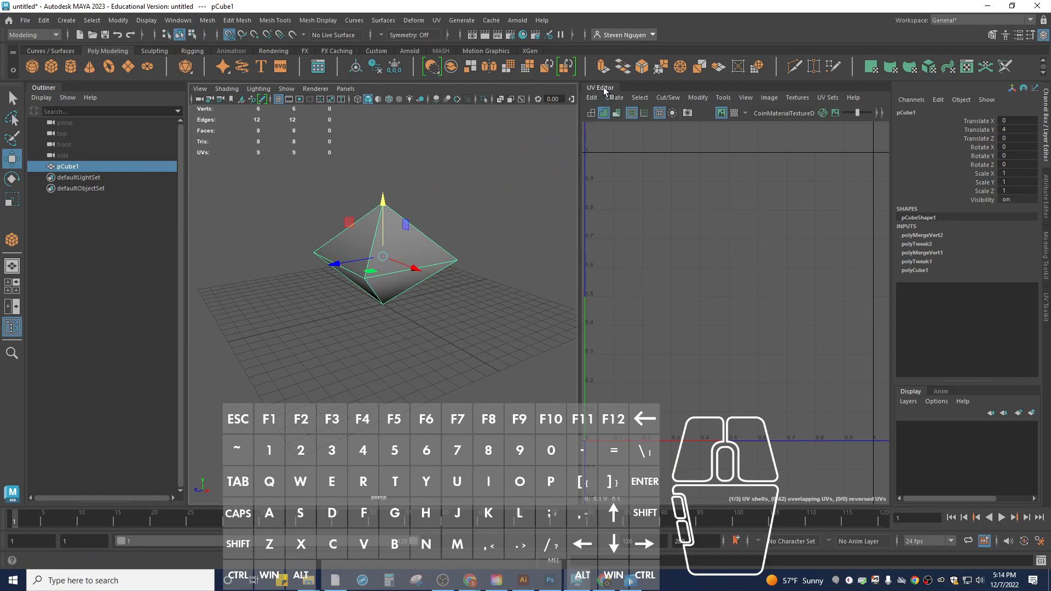
{"action": "left_click", "coordinate": [1046, 307]}
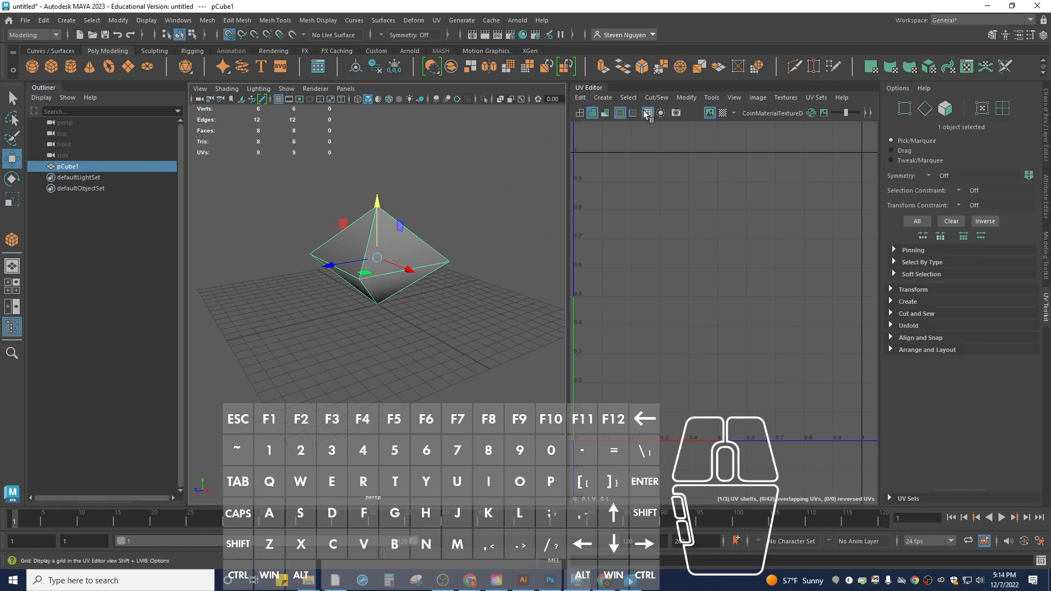
- Hide the UV Toolkit and show it again, and undock the UV Editor and dock it back beside the viewport
{"action": "left_click", "coordinate": [708, 99]}
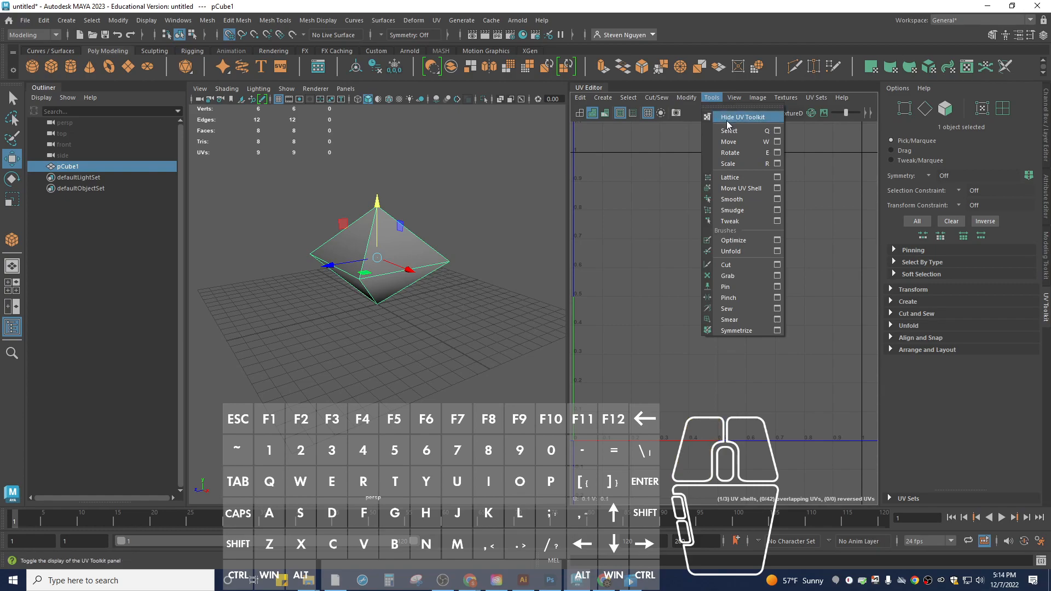
{"action": "left_click", "coordinate": [717, 118]}
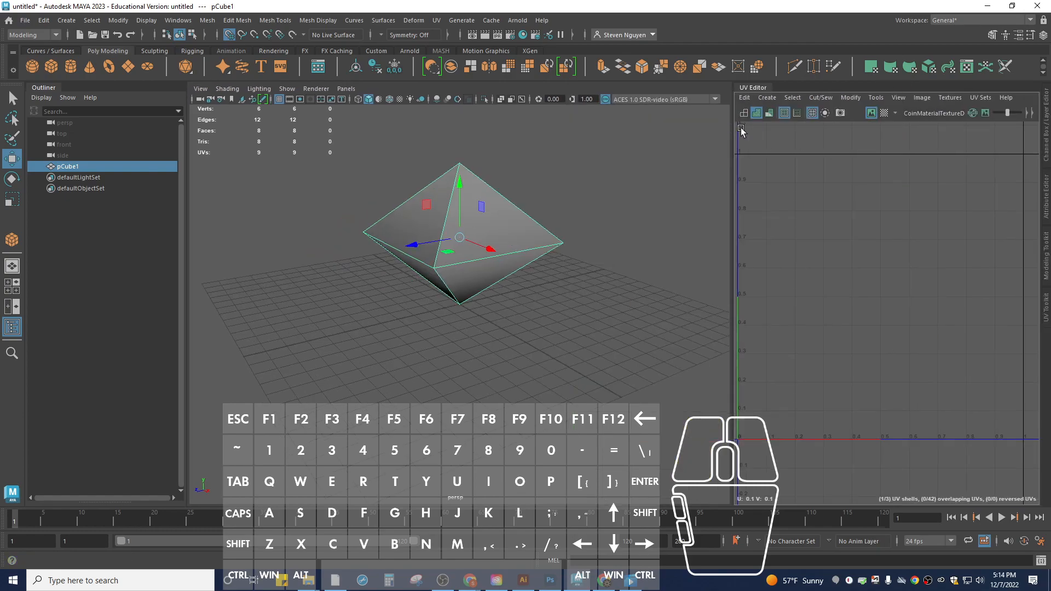
{"action": "left_click", "coordinate": [874, 98]}
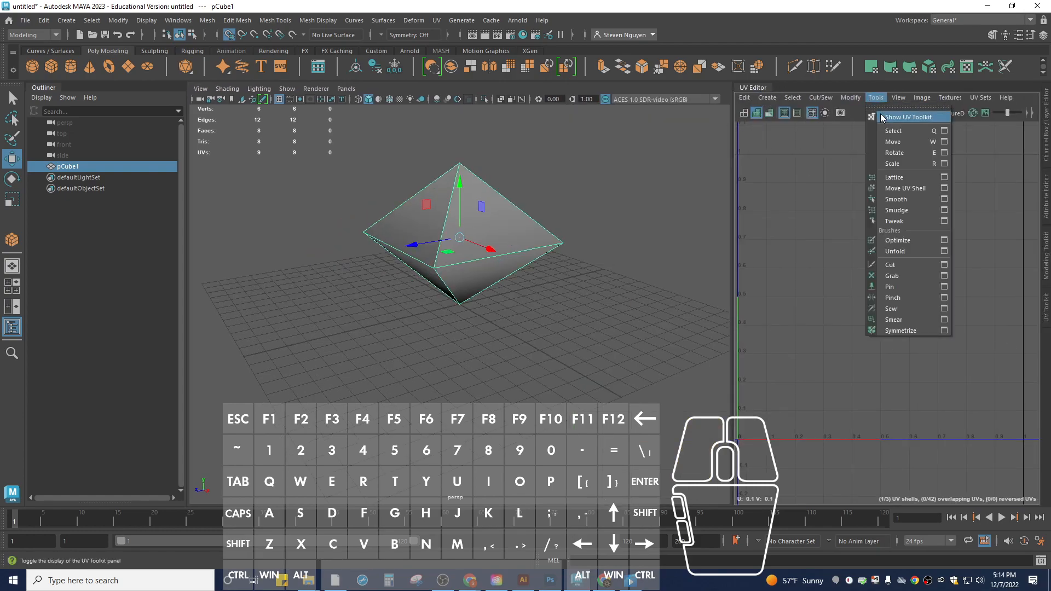
{"action": "left_click", "coordinate": [898, 118]}
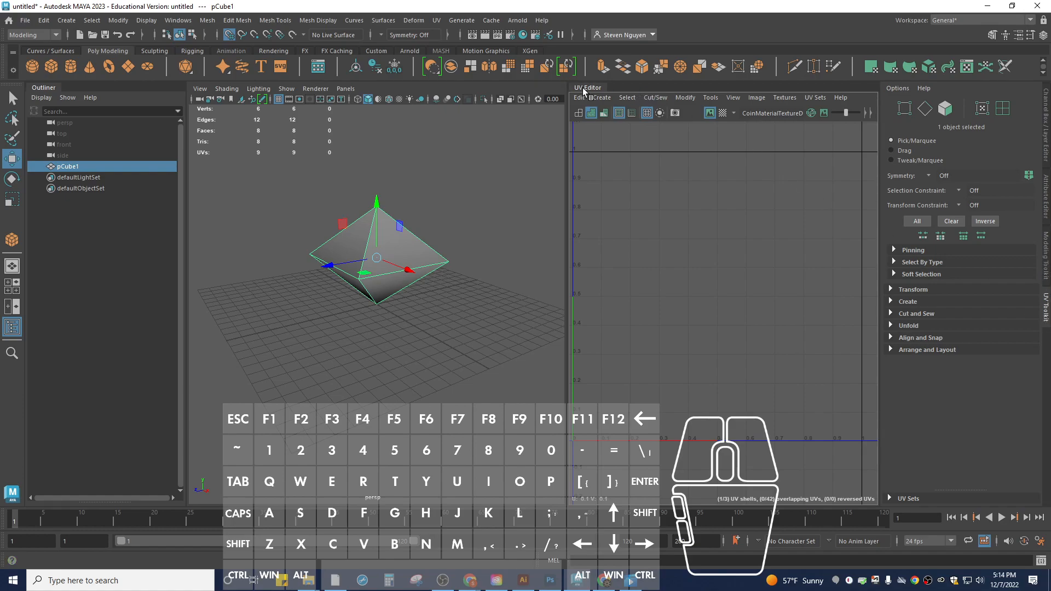
{"action": "left_click_drag", "start_coordinate": [584, 89], "coordinate": [554, 247]}
{"action": "left_click_drag", "start_coordinate": [686, 91], "coordinate": [879, 98]}
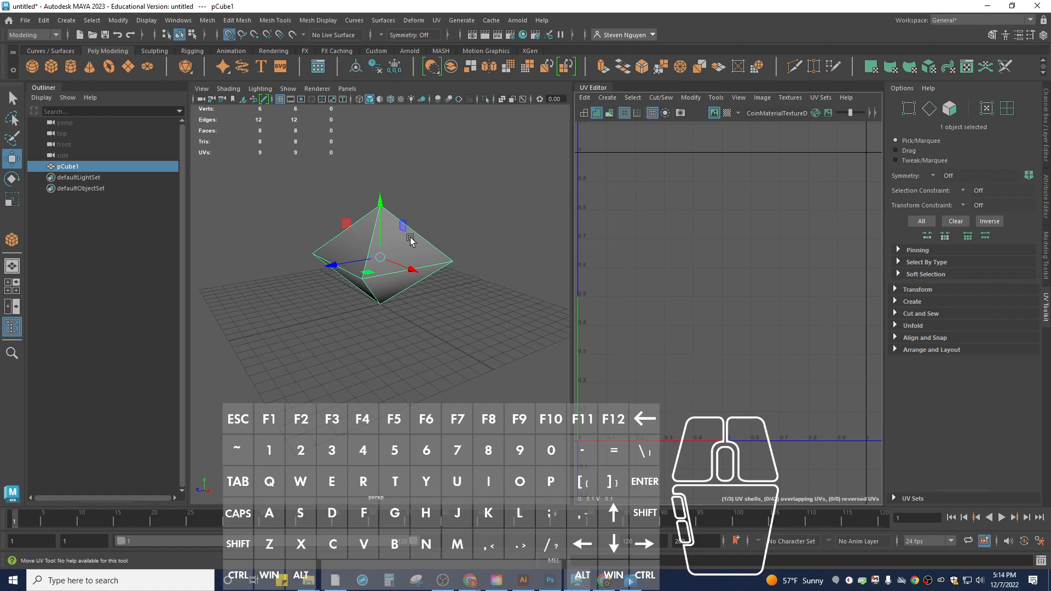
- Frame the octahedron, apply Automatic UV mapping to it, and clear the selection
{"action": "key", "text": "f"}
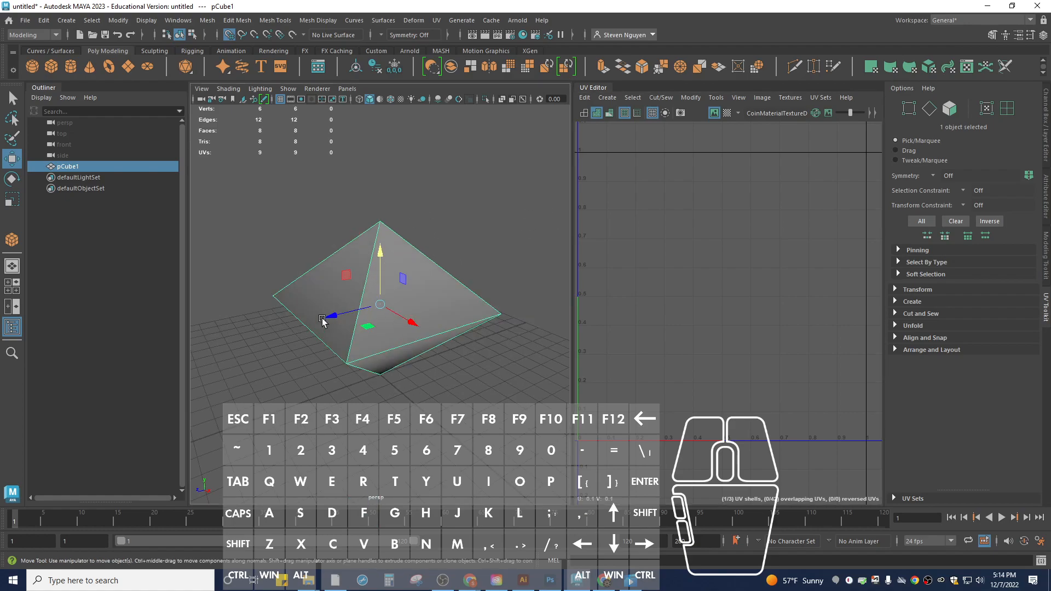
{"action": "left_click_drag", "start_coordinate": [383, 330], "coordinate": [383, 323], "text": "alt"}
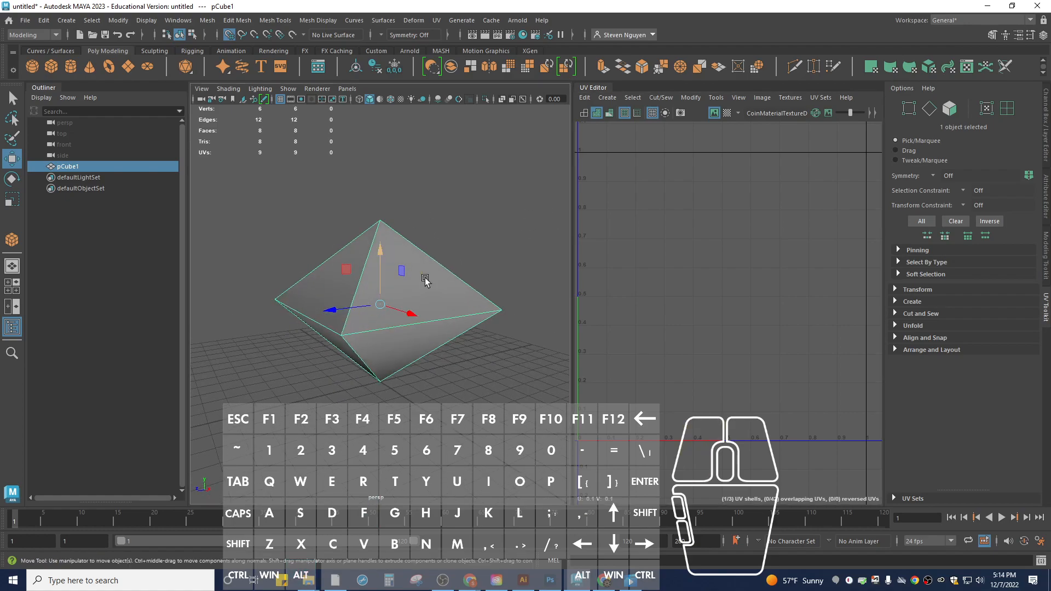
{"action": "left_click", "coordinate": [607, 97]}
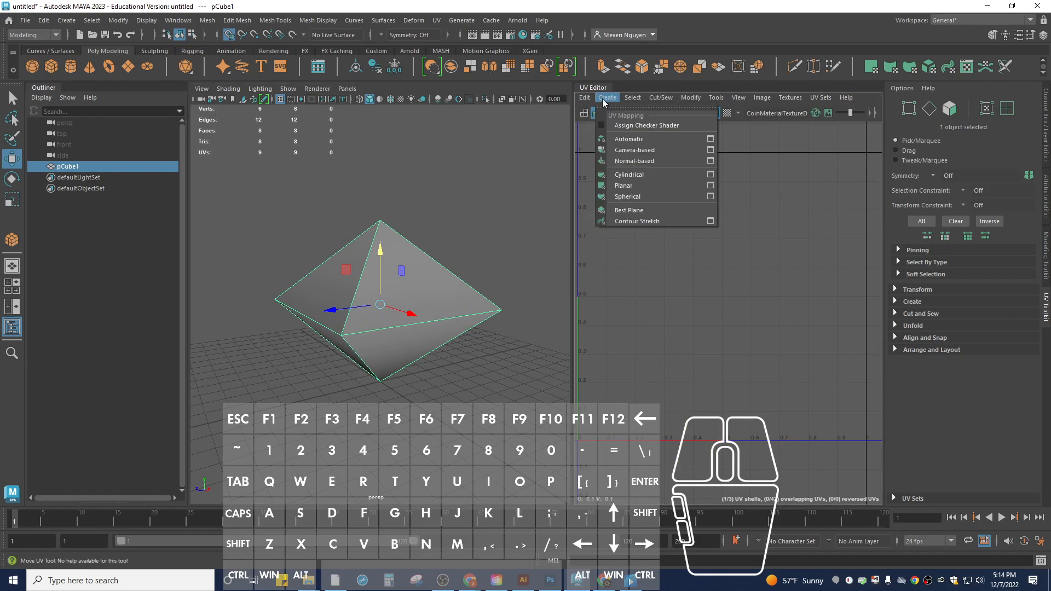
{"action": "left_click", "coordinate": [648, 141]}
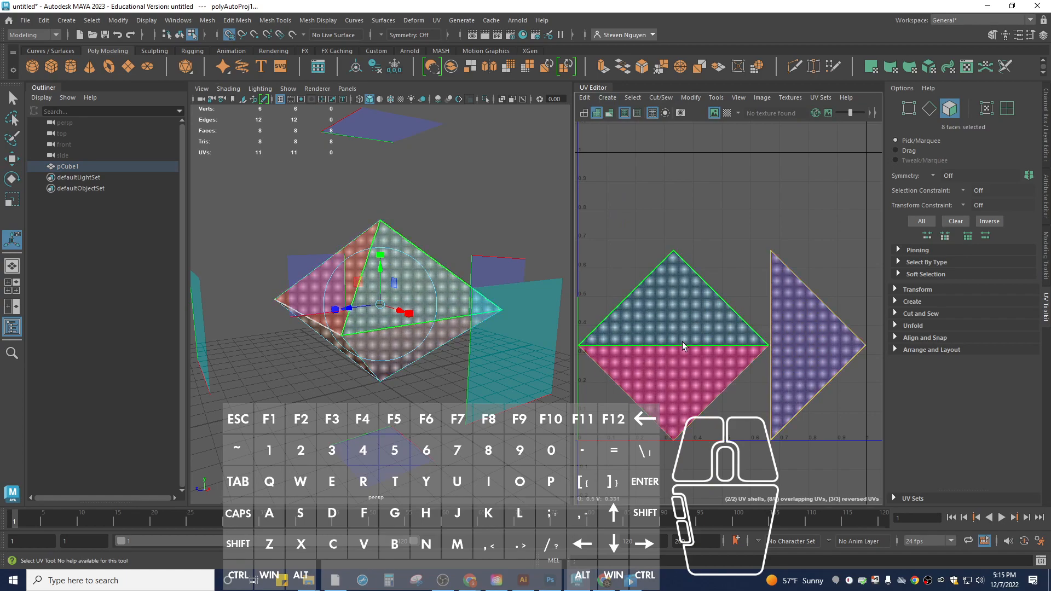
{"action": "left_click", "coordinate": [719, 232]}
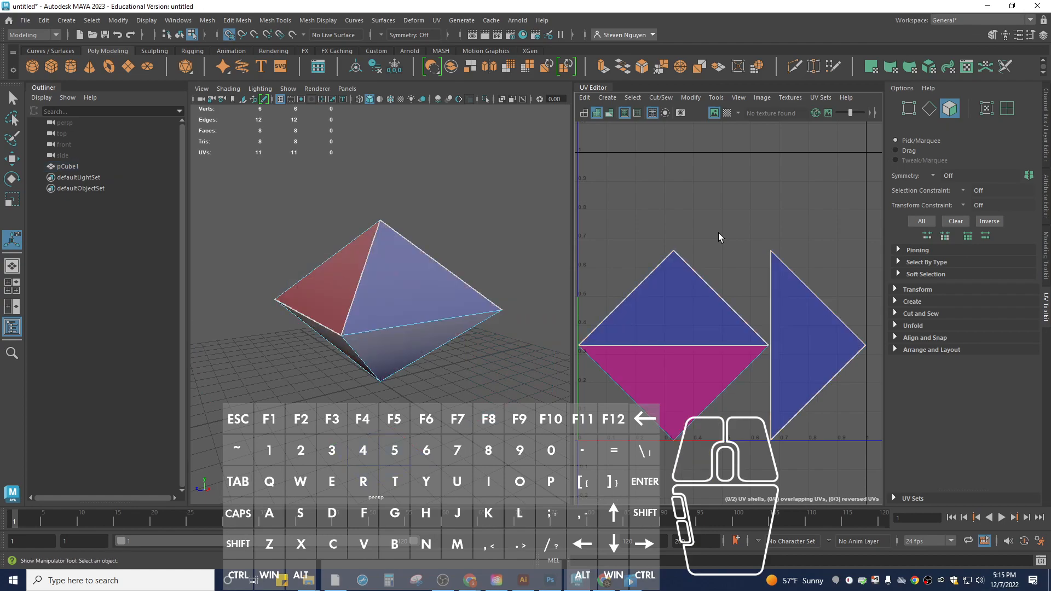
- Select the upper triangle of the two-face UV shell and display the checker map to inspect texture distortion on the octahedron
{"action": "left_click", "coordinate": [663, 313]}
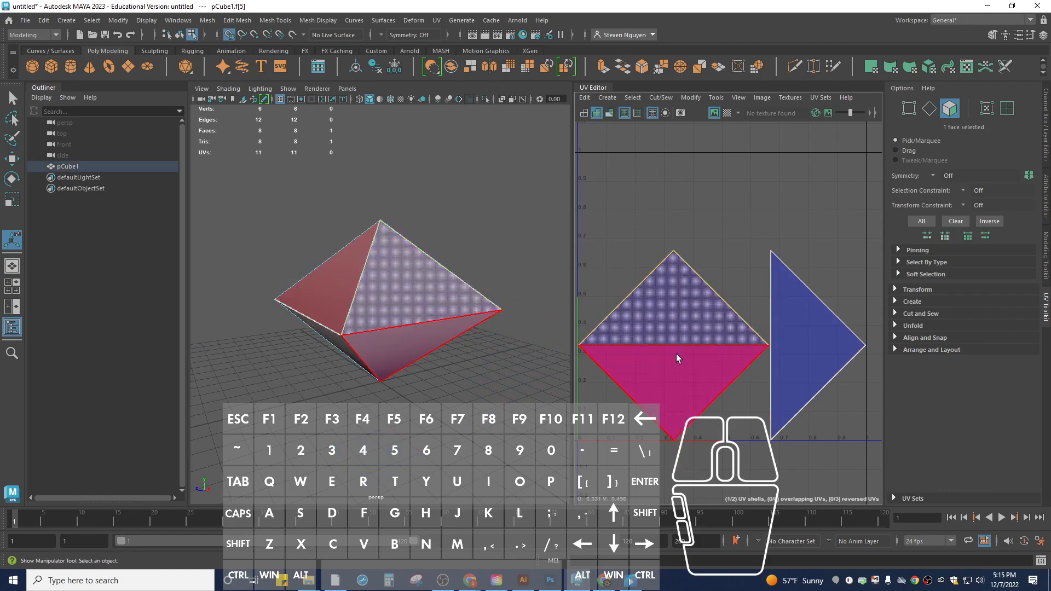
{"action": "left_click", "coordinate": [727, 112]}
{"action": "mouse_move", "coordinate": [418, 305]}
{"action": "left_mouse_down", "text": "alt"}
{"action": "mouse_move", "coordinate": [388, 262]}
{"action": "mouse_move", "coordinate": [409, 227]}
{"action": "mouse_move", "coordinate": [476, 268]}
{"action": "mouse_move", "coordinate": [378, 258]}
{"action": "mouse_move", "coordinate": [268, 287]}
{"action": "mouse_move", "coordinate": [407, 263]}
{"action": "mouse_move", "coordinate": [383, 260]}
{"action": "mouse_move", "coordinate": [492, 283]}
{"action": "mouse_move", "coordinate": [440, 287]}
{"action": "mouse_move", "coordinate": [467, 367]}
{"action": "mouse_move", "coordinate": [418, 305]}
{"action": "mouse_move", "coordinate": [422, 326]}
{"action": "mouse_move", "coordinate": [424, 291]}
{"action": "left_mouse_up", "text": "alt"}
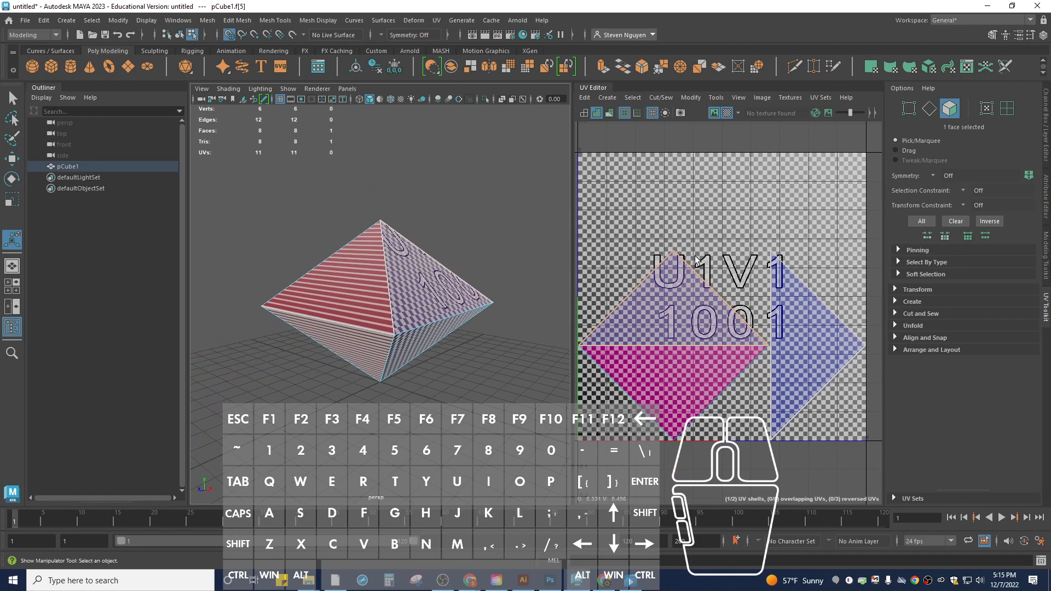
- Delete all of the octahedron's UVs and hide the checker map
{"action": "left_click_drag", "start_coordinate": [629, 215], "coordinate": [822, 434]}
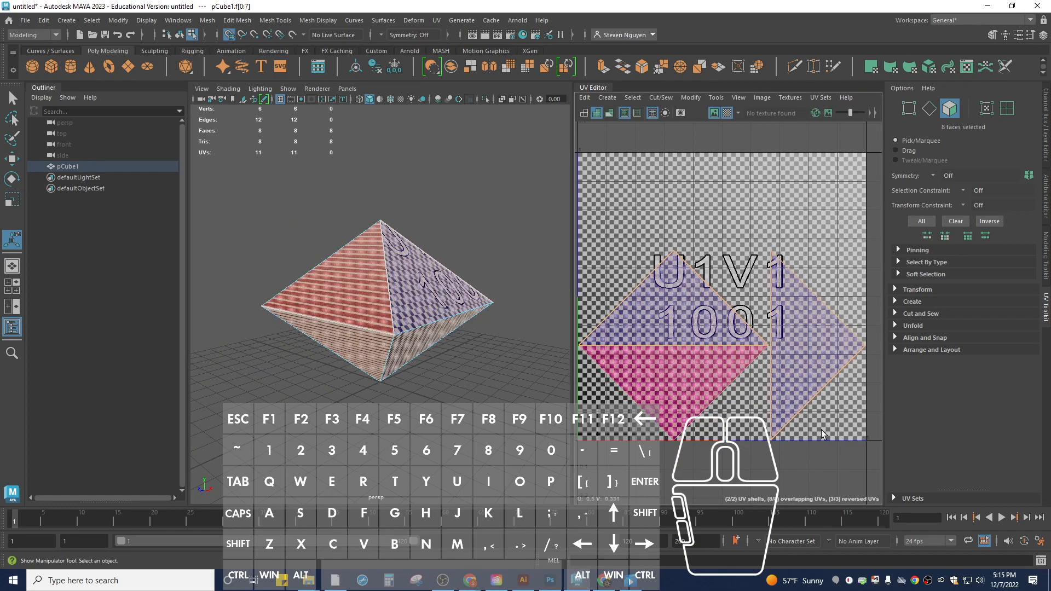
{"action": "key", "text": "Delete"}
{"action": "left_click", "coordinate": [727, 114]}
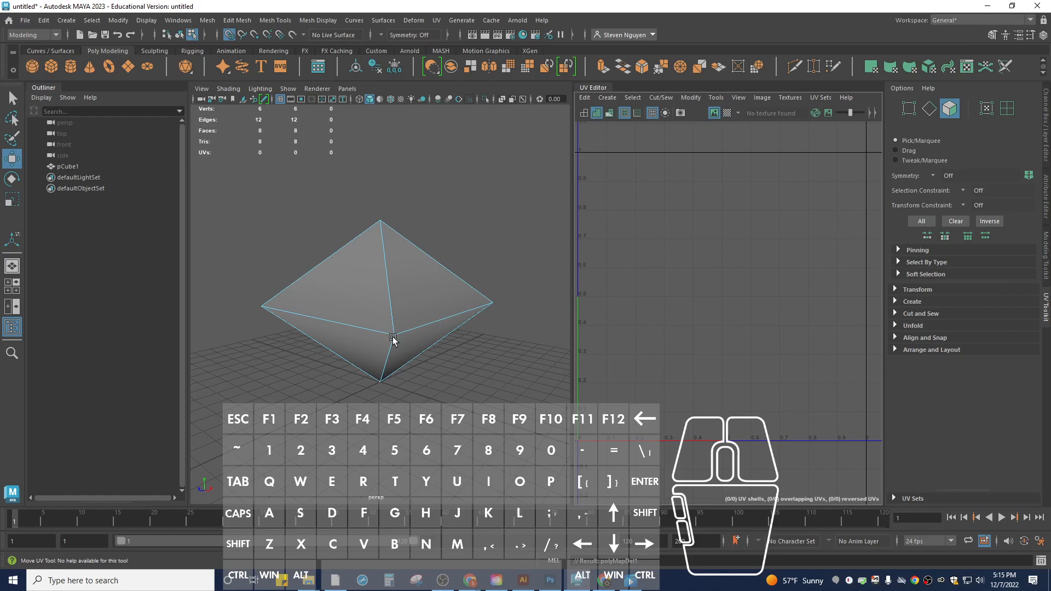
- Select the octahedron in object mode and apply Camera-based UV mapping to it
{"action": "left_click_drag", "start_coordinate": [453, 321], "coordinate": [430, 307], "text": "alt"}
{"action": "right_click_drag", "start_coordinate": [398, 256], "coordinate": [432, 249]}
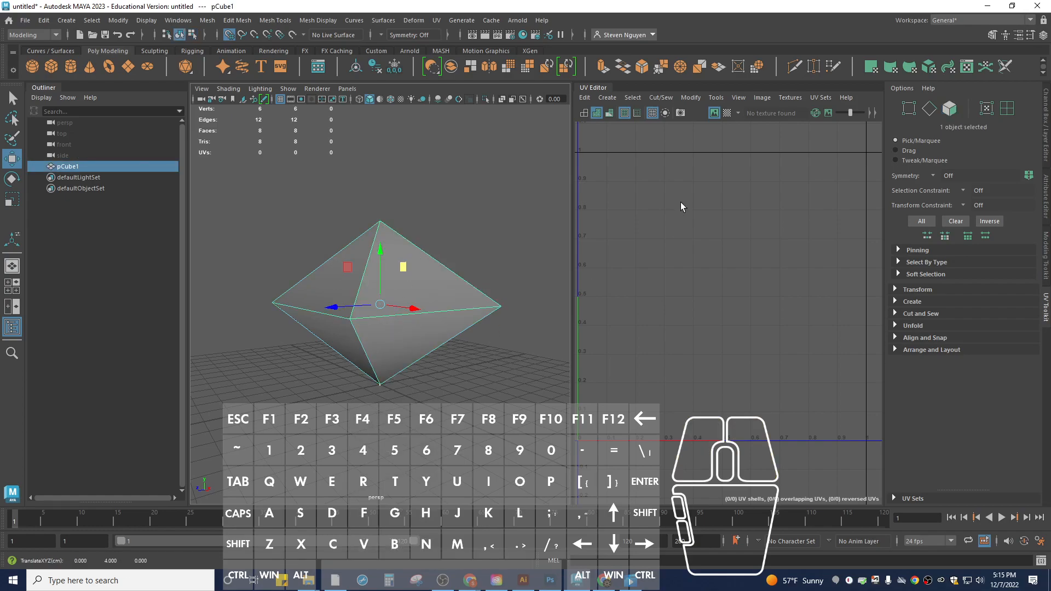
{"action": "left_click", "coordinate": [633, 98]}
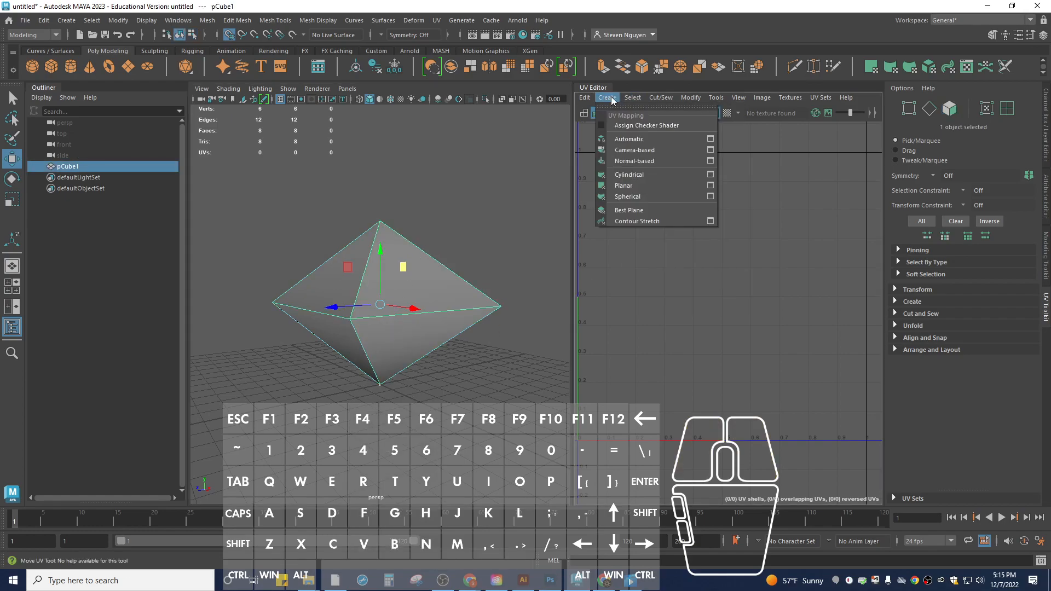
{"action": "left_click", "coordinate": [646, 153]}
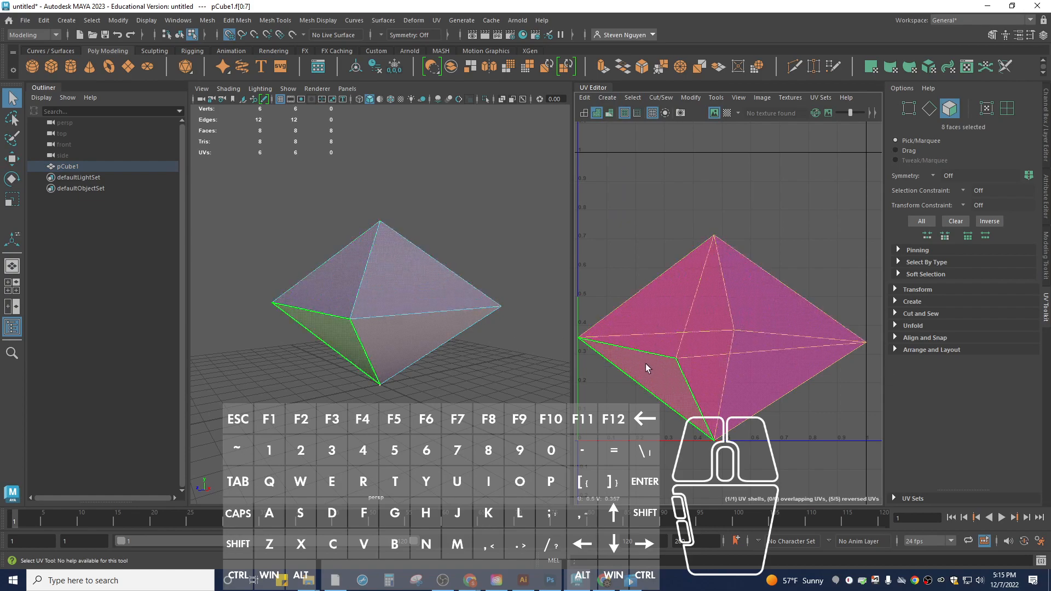
- Select one face and the whole UV shell of the camera-based layout, and return the octahedron to object mode
{"action": "left_click", "coordinate": [673, 331]}
{"action": "key", "text": "w"}
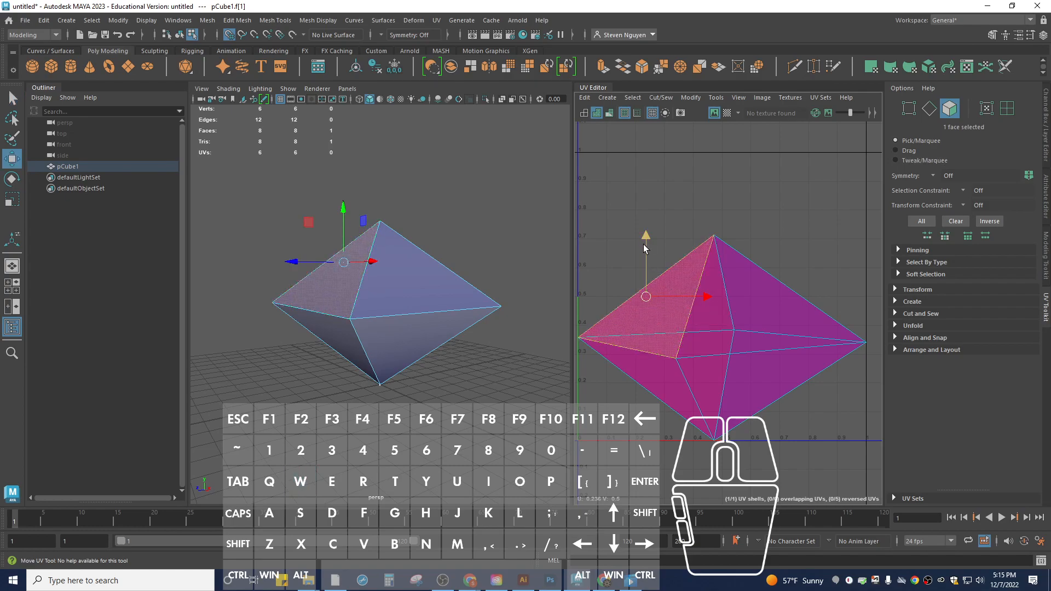
{"action": "right_click_drag", "start_coordinate": [646, 264], "coordinate": [647, 265]}
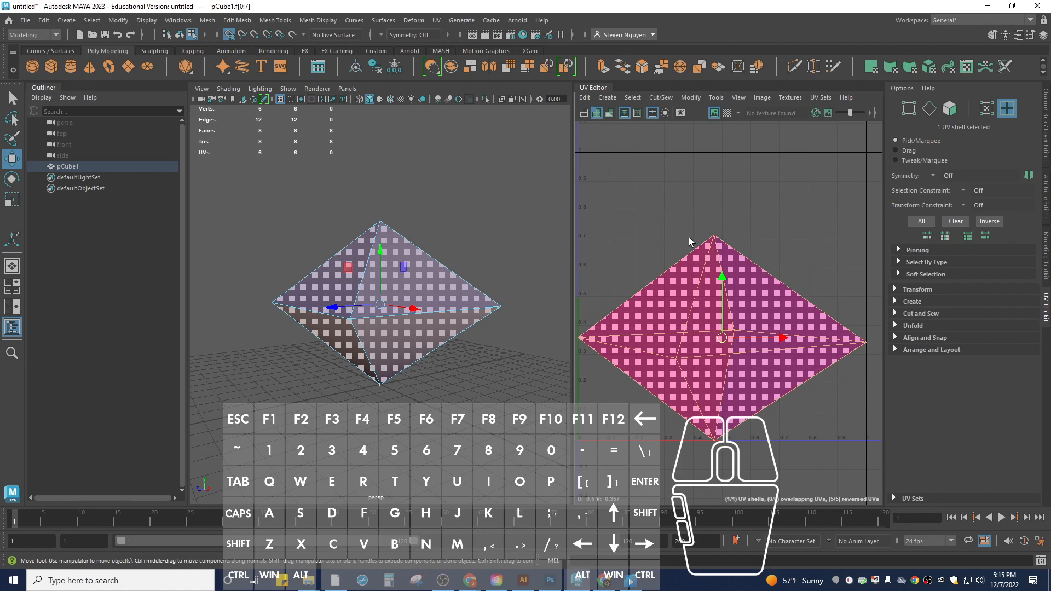
{"action": "right_click_drag", "start_coordinate": [470, 296], "coordinate": [602, 143]}
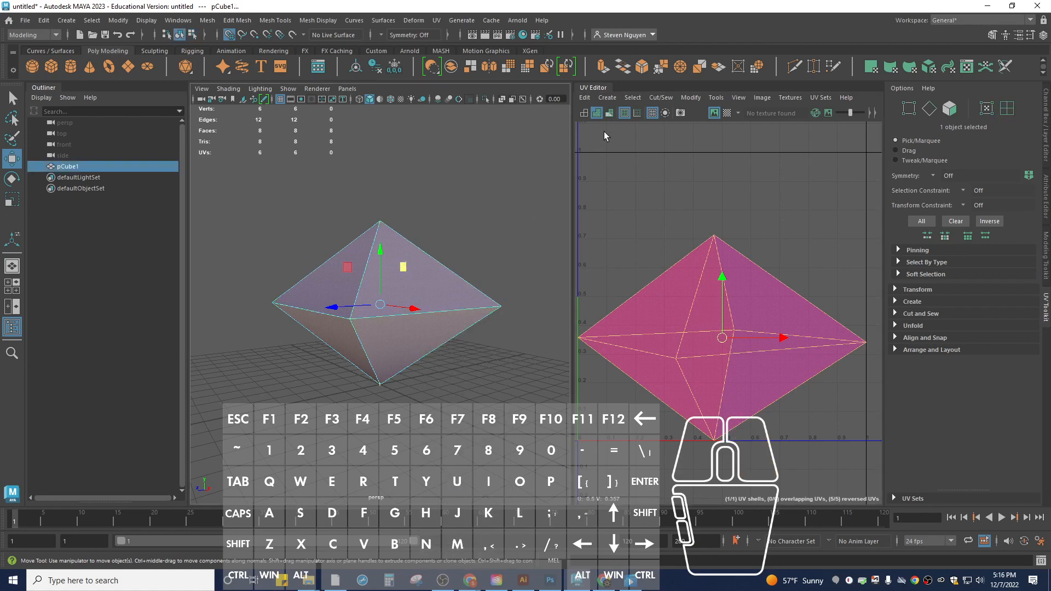
- Apply Automatic UV mapping to the octahedron to compare its layout with the camera-based one
{"action": "left_click", "coordinate": [607, 98]}
{"action": "left_click", "coordinate": [622, 136]}
{"action": "left_click", "coordinate": [704, 315]}
{"action": "left_click", "coordinate": [775, 324]}
{"action": "scroll", "coordinate": [776, 326], "scroll_direction": "down", "scroll_amount": 3}
{"action": "left_click", "coordinate": [712, 327]}
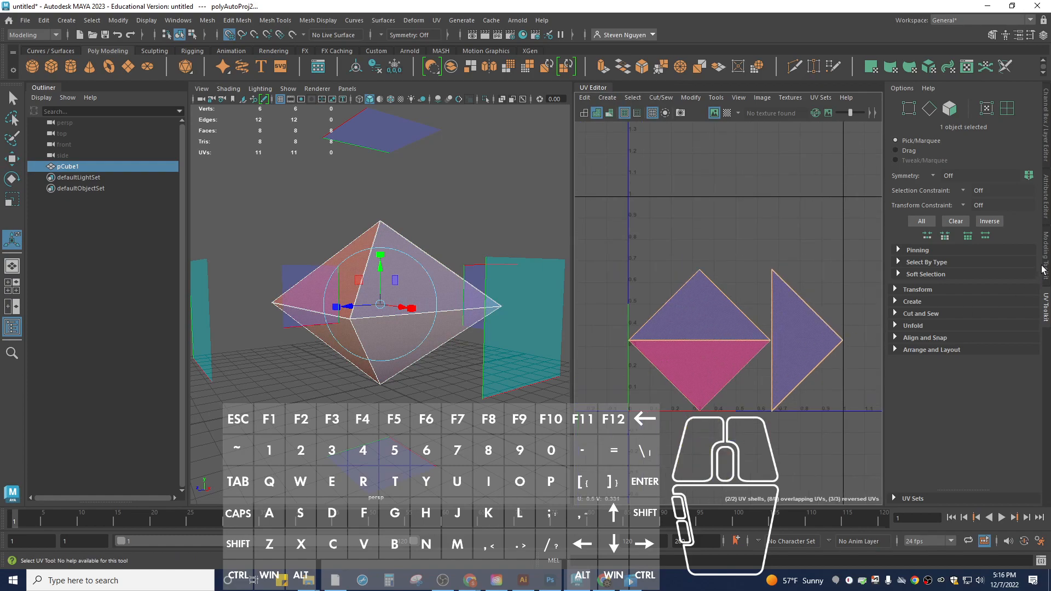
- Switch to UV shell selection, nudge the diamond-shaped shell slightly, and move the separate triangular shell downward
{"action": "right_click_drag", "start_coordinate": [704, 313], "coordinate": [681, 314]}
{"action": "left_click", "coordinate": [683, 310]}
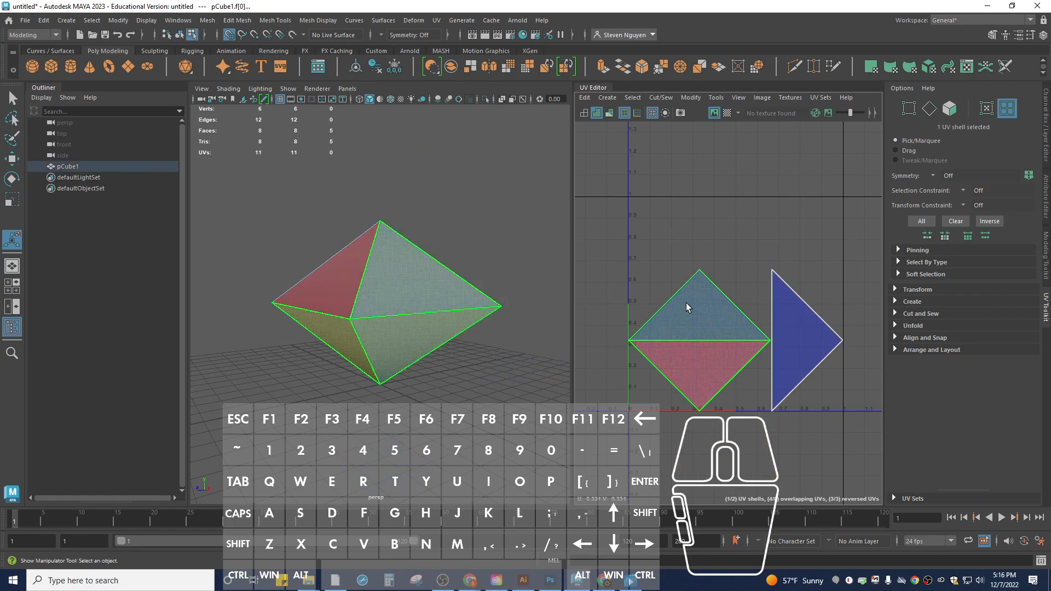
{"action": "key", "text": "w"}
{"action": "left_click_drag", "start_coordinate": [700, 283], "coordinate": [694, 281]}
{"action": "left_click", "coordinate": [799, 334]}
{"action": "left_click_drag", "start_coordinate": [806, 278], "coordinate": [808, 306]}
- Undo the shell moves and the Automatic projection, back to the camera-based layout
{"action": "key", "text": "ctrl+z"}
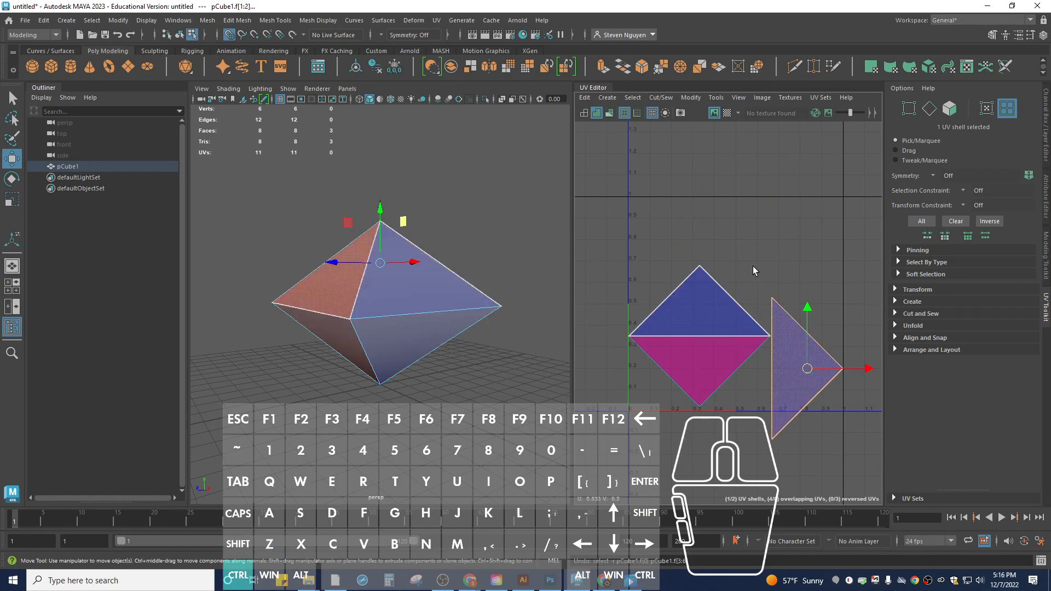
{"action": "key", "text": "ctrl+z"}
{"action": "key", "text": "ctrl+z"}
{"action": "key", "text": "ctrl+z"}
{"action": "key", "text": "ctrl+z"}
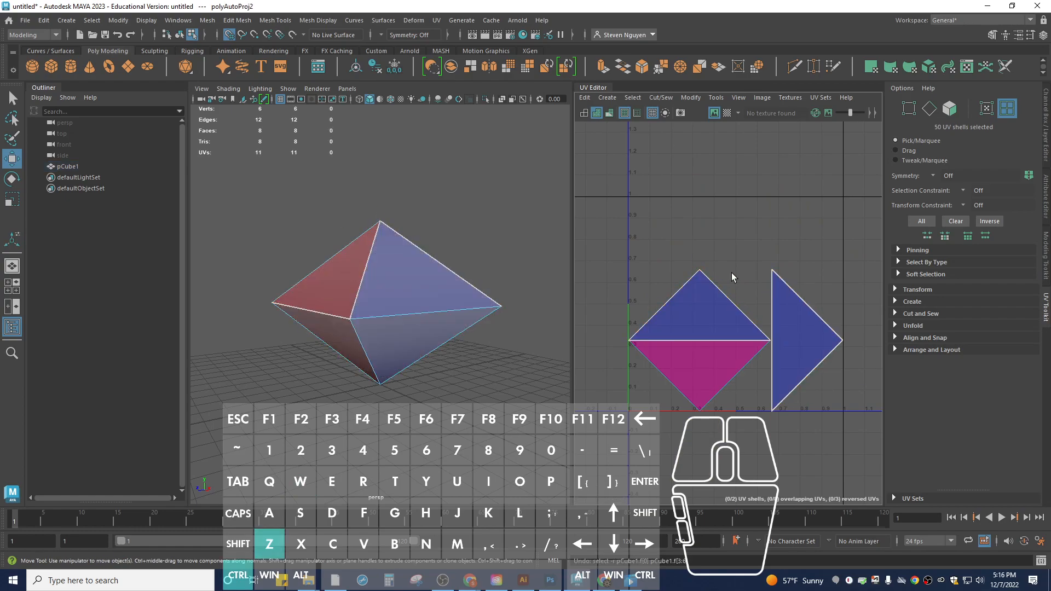
{"action": "key", "text": "ctrl+z"}
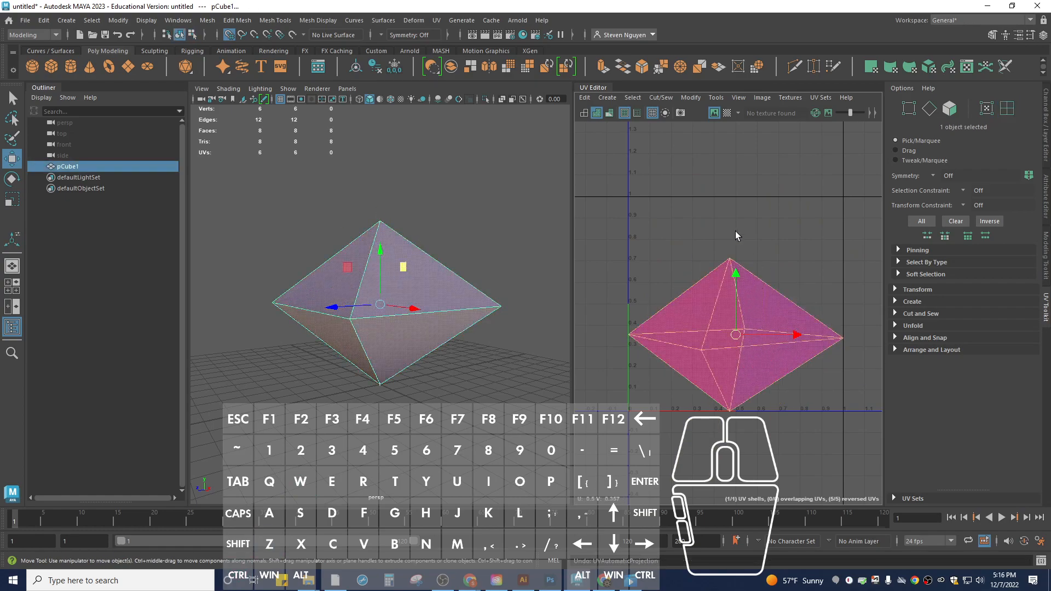
- Delete the octahedron's camera-based UVs
{"action": "left_click", "coordinate": [607, 98]}
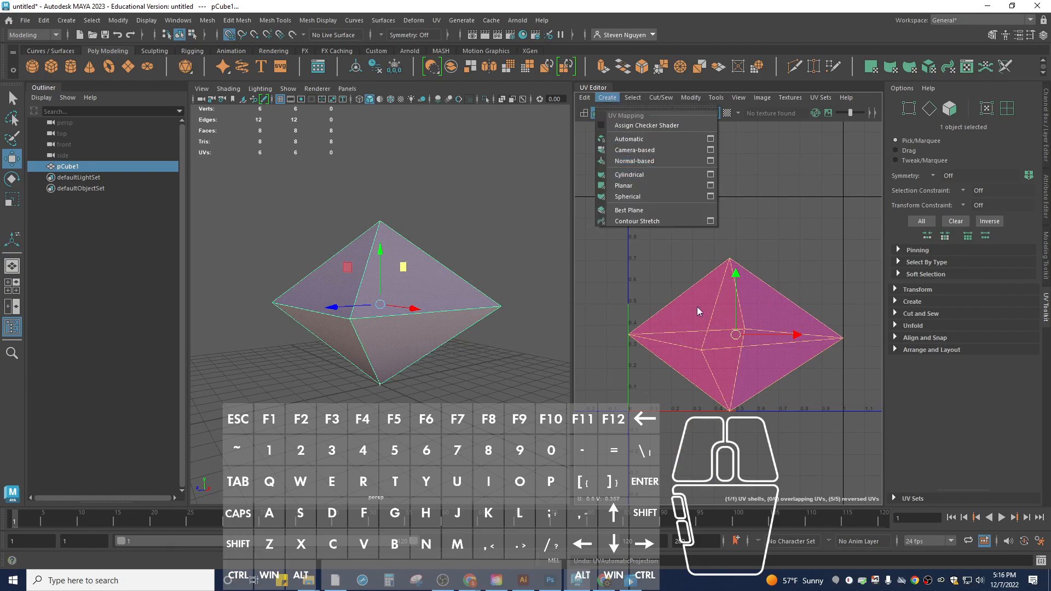
{"action": "left_click", "coordinate": [587, 127]}
{"action": "left_click", "coordinate": [584, 97]}
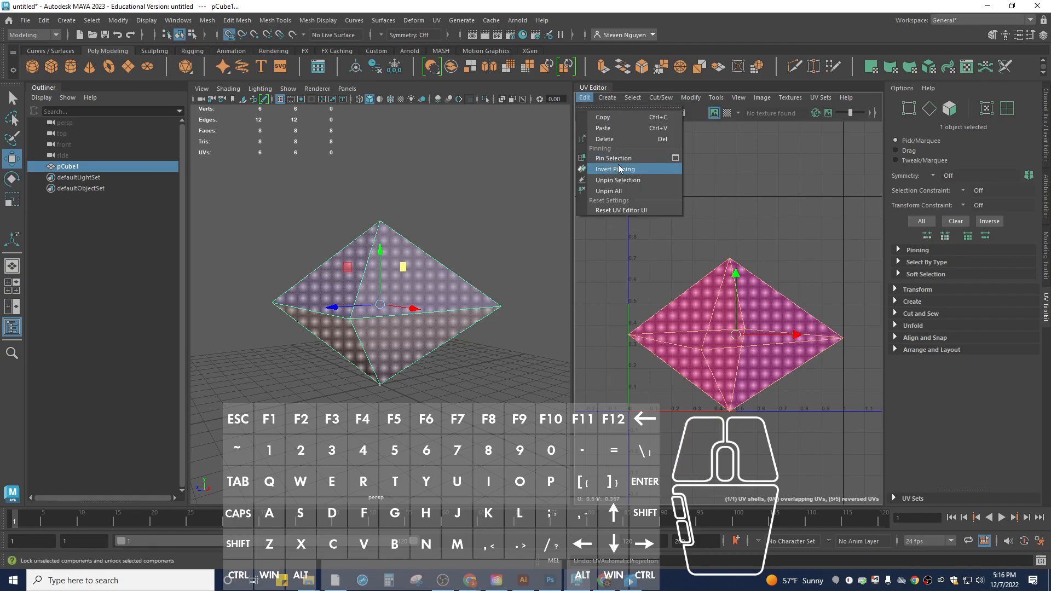
{"action": "left_click", "coordinate": [616, 137]}
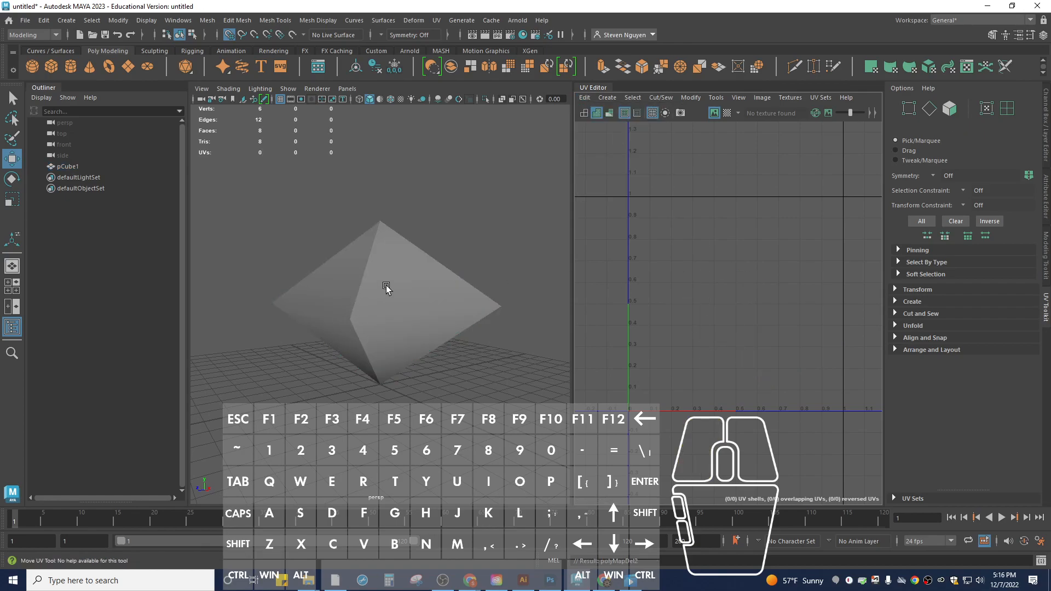
- Apply Normal-based UV mapping to the octahedron in object mode and display the checker map on its faces
{"action": "right_click_drag", "start_coordinate": [373, 284], "coordinate": [428, 244]}
{"action": "left_click", "coordinate": [607, 98]}
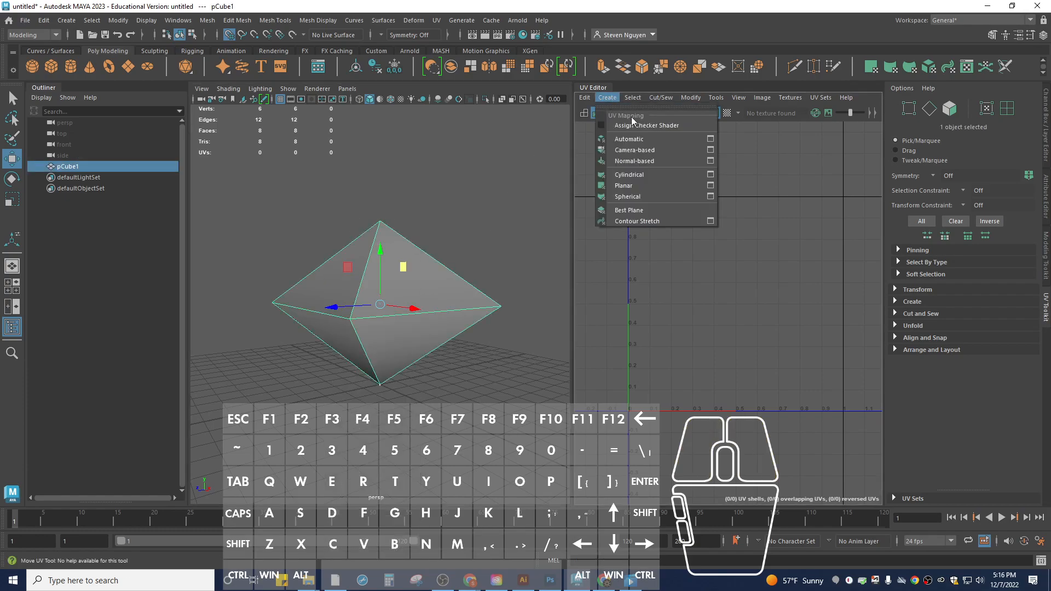
{"action": "left_click", "coordinate": [653, 163]}
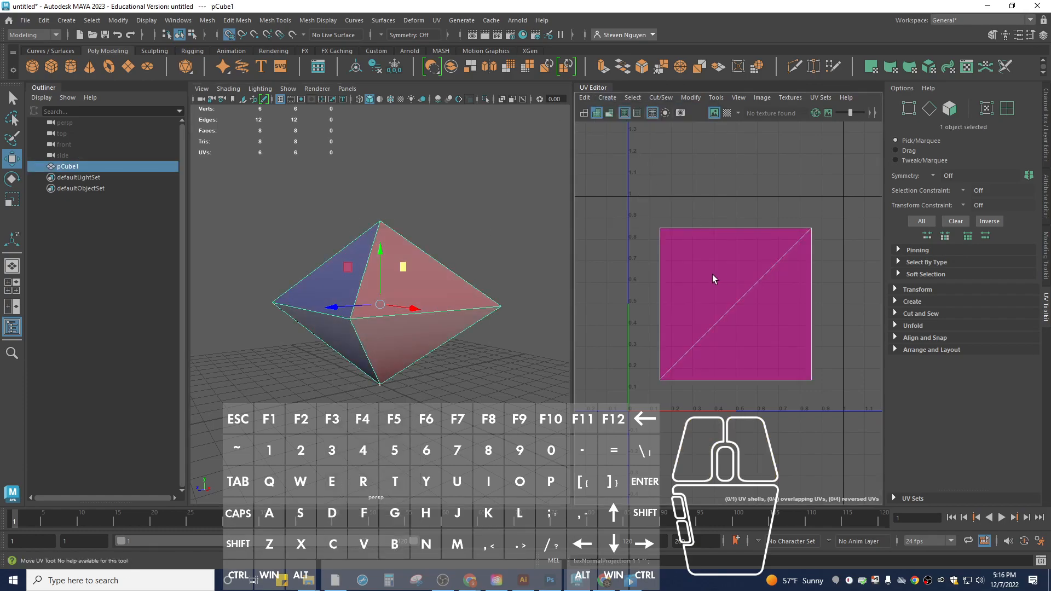
{"action": "scroll", "coordinate": [384, 247], "scroll_direction": "up", "scroll_amount": 3}
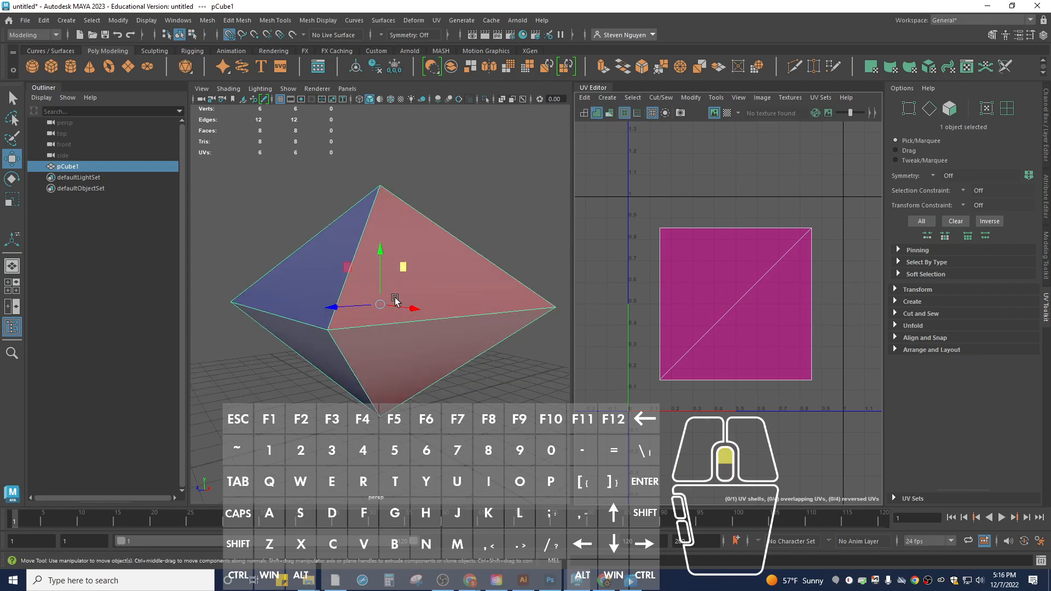
{"action": "left_click", "coordinate": [726, 116]}
{"action": "left_click_drag", "start_coordinate": [520, 246], "coordinate": [546, 284], "text": "alt"}
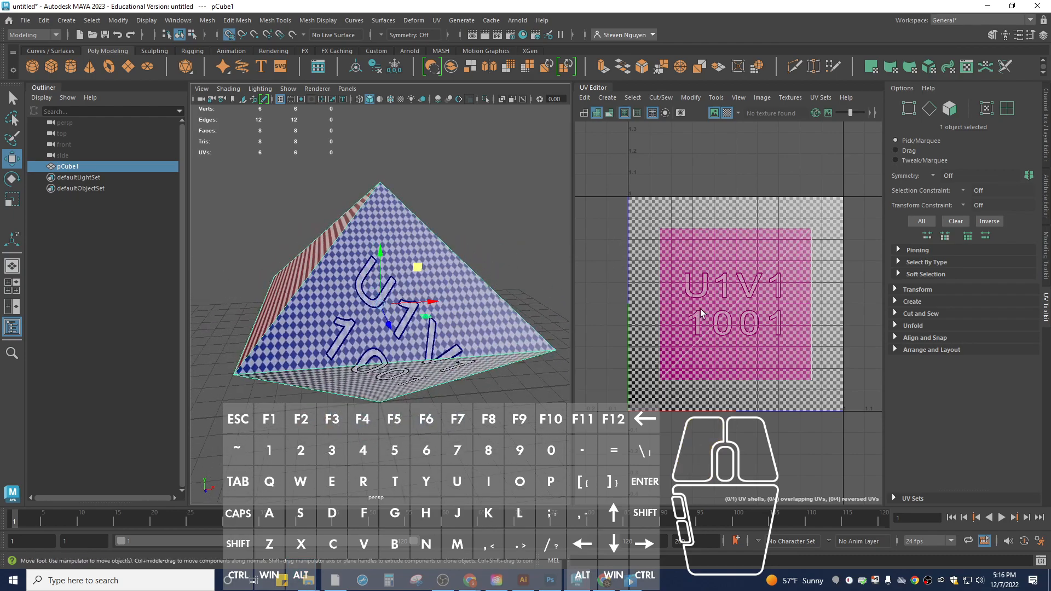
- Select the normal-based UV shell, move it slightly upward, and delete its UVs
{"action": "right_click_drag", "start_coordinate": [710, 215], "coordinate": [695, 253]}
{"action": "left_click", "coordinate": [695, 253]}
{"action": "mouse_move", "coordinate": [738, 248]}
{"action": "left_mouse_down"}
{"action": "mouse_move", "coordinate": [740, 160]}
{"action": "mouse_move", "coordinate": [737, 289]}
{"action": "mouse_move", "coordinate": [734, 236]}
{"action": "left_mouse_up"}
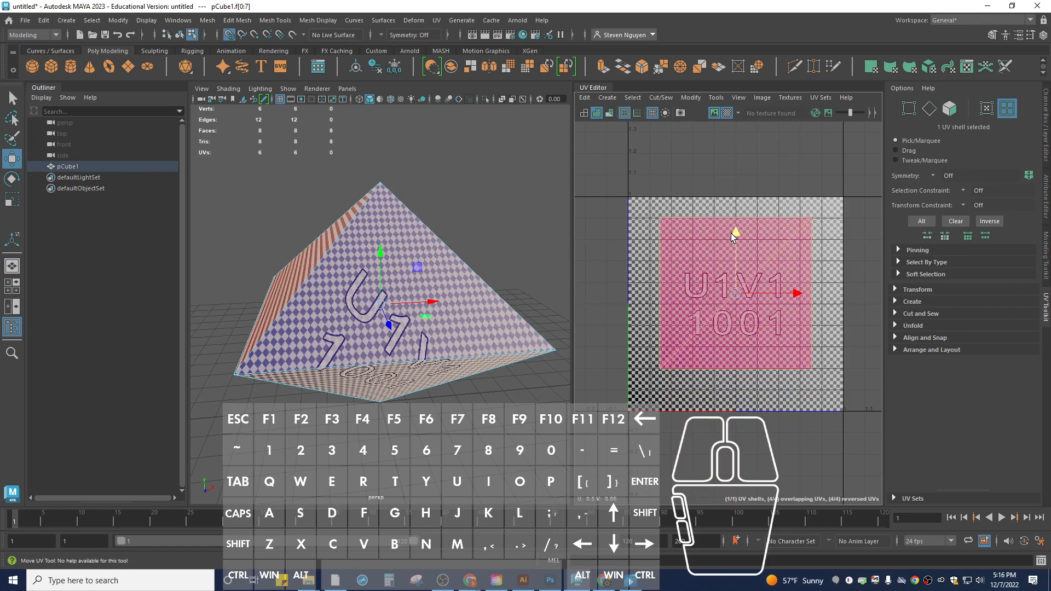
{"action": "key", "text": "Delete"}
- Try Spherical UV mapping on the octahedron in object mode and undo it
{"action": "right_click_drag", "start_coordinate": [421, 256], "coordinate": [464, 244]}
{"action": "left_click", "coordinate": [608, 97]}
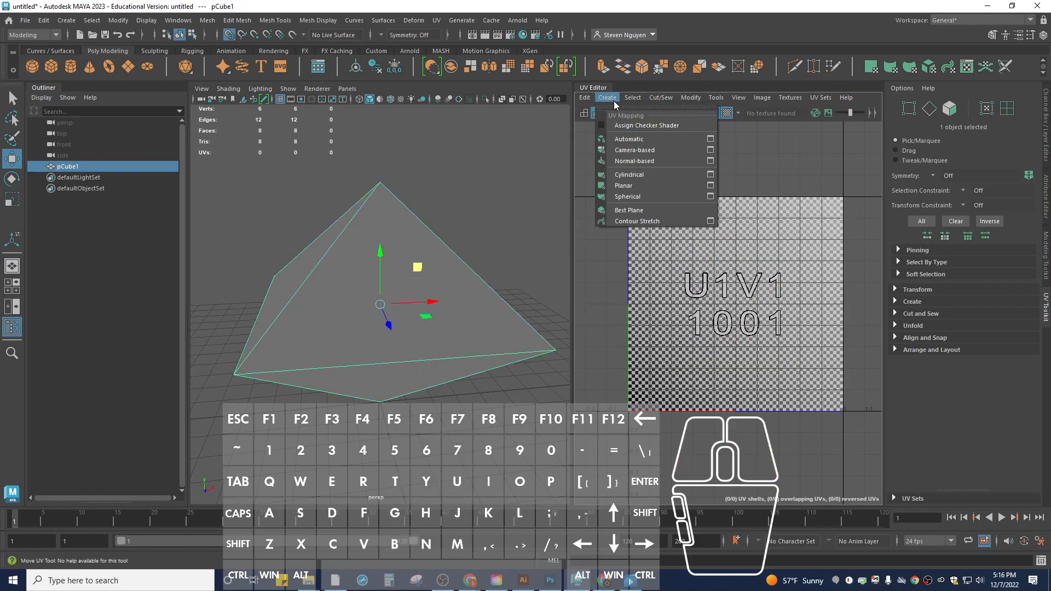
{"action": "left_click", "coordinate": [642, 195]}
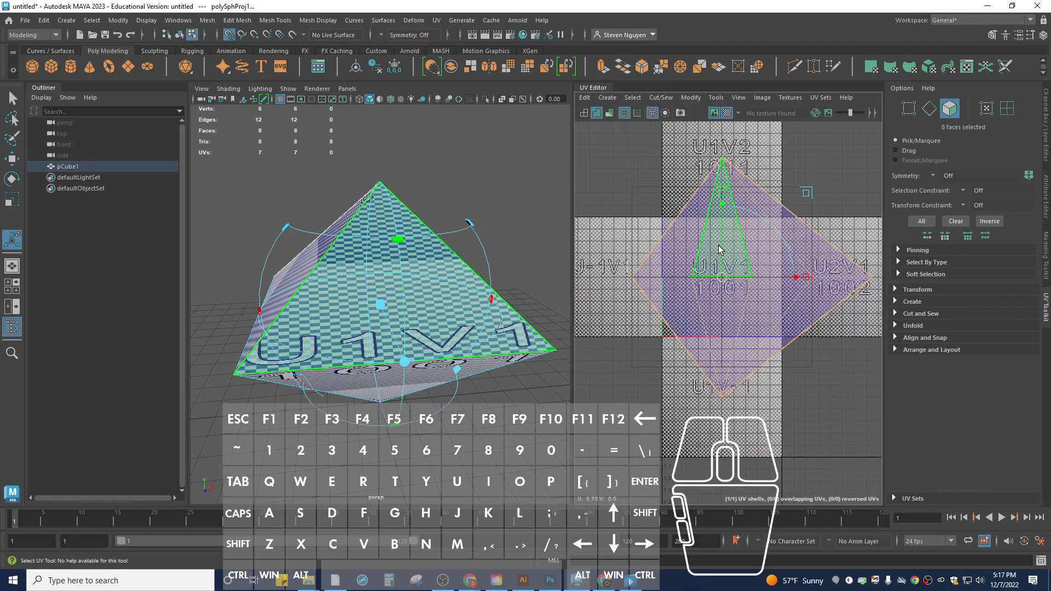
{"action": "key", "text": "ctrl+z"}
- Try Cylindrical UV mapping on the octahedron, inspect the checker pattern around it, and undo the projection
{"action": "left_click", "coordinate": [608, 98]}
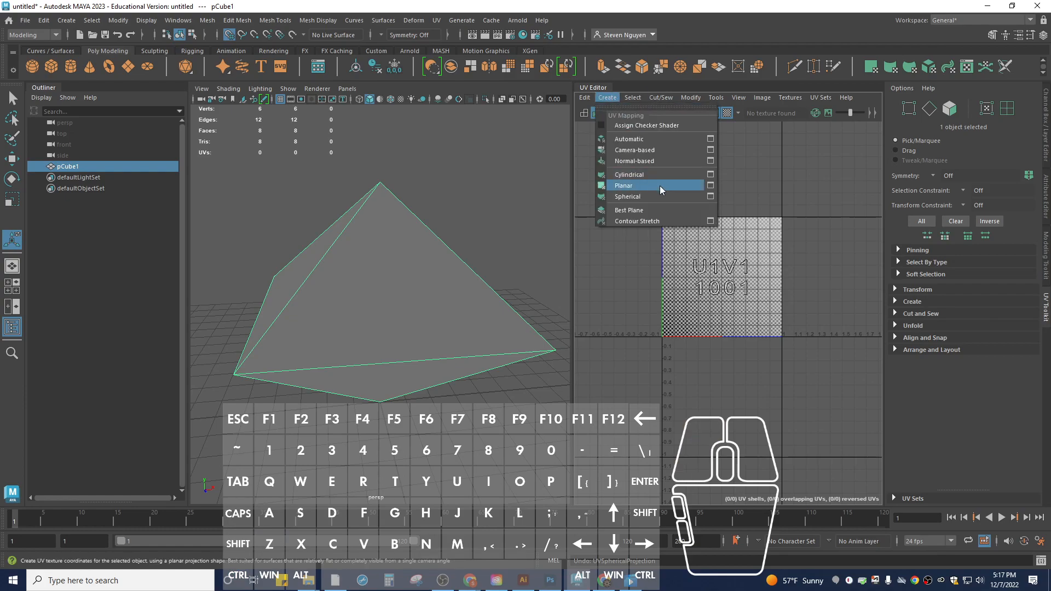
{"action": "left_click", "coordinate": [651, 174]}
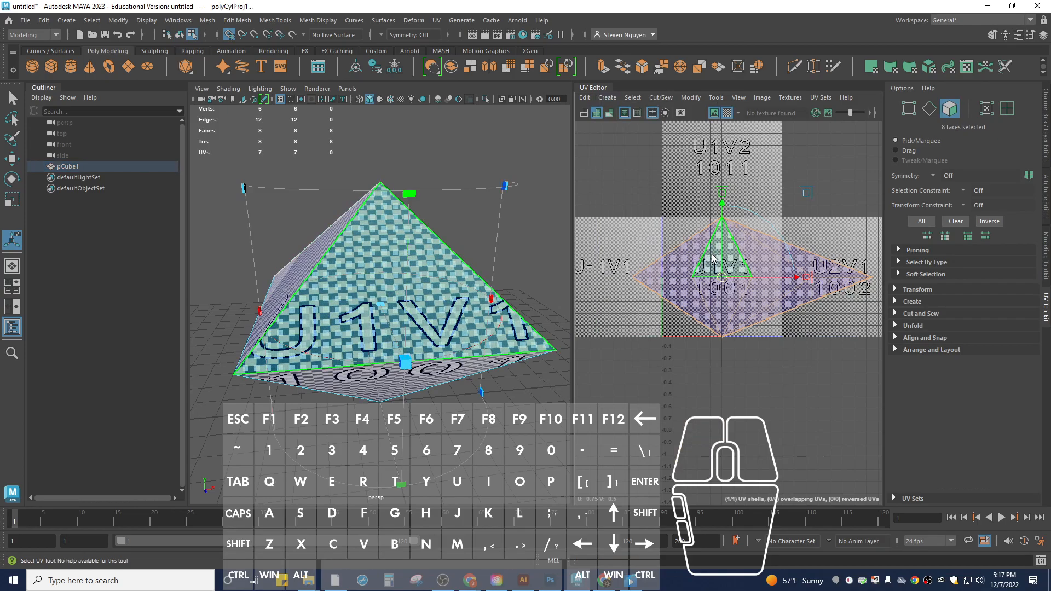
{"action": "left_click_drag", "start_coordinate": [333, 301], "coordinate": [373, 306], "text": "alt"}
{"action": "key", "text": "ctrl+z"}
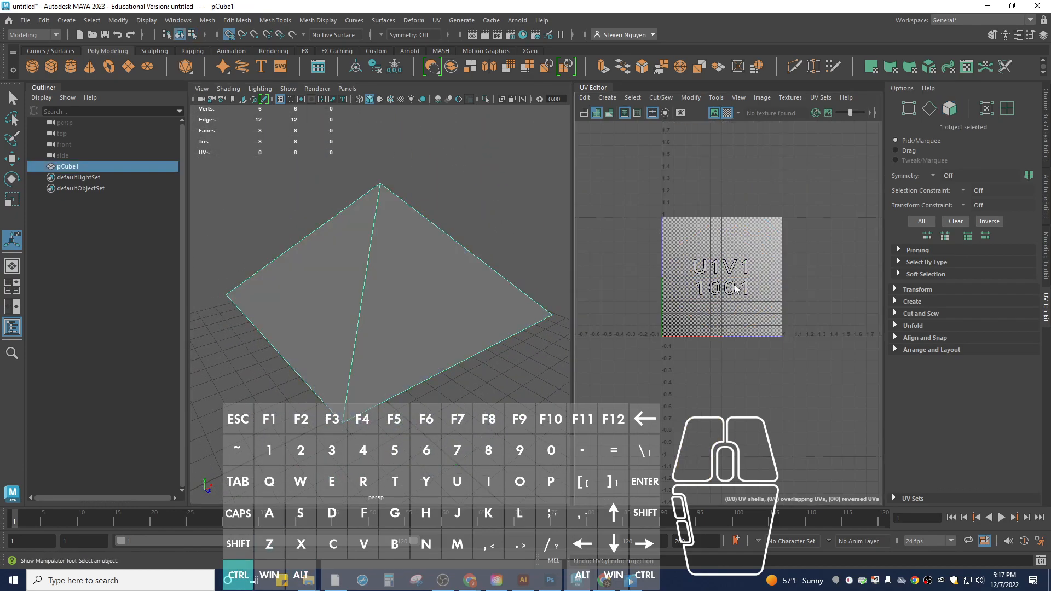
- Apply Planar UV mapping to the octahedron and try moving its upper UV face sideways, undoing that move
{"action": "left_click", "coordinate": [607, 98]}
{"action": "left_click", "coordinate": [652, 184]}
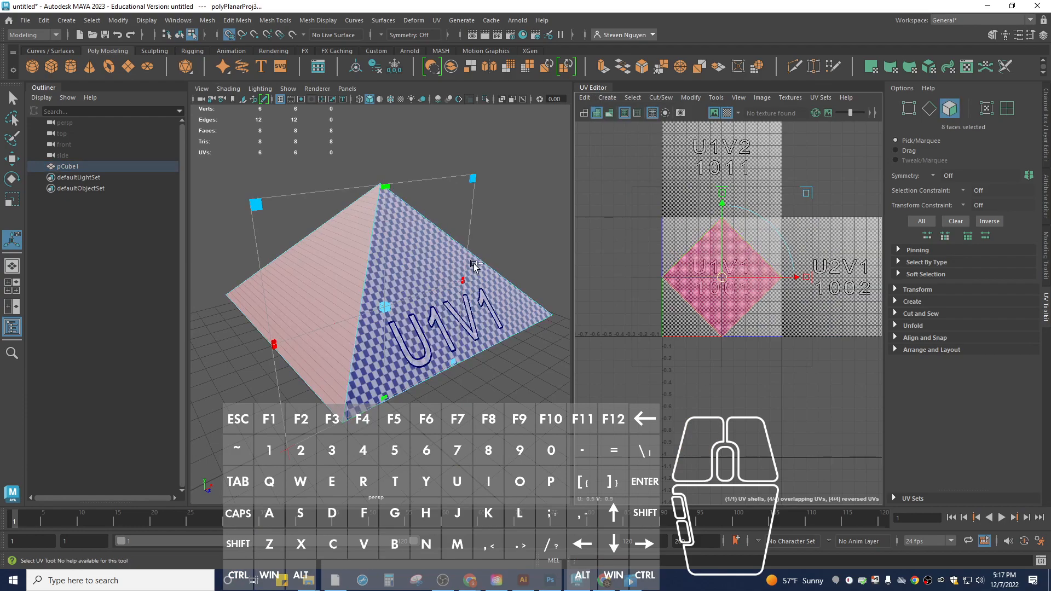
{"action": "left_click", "coordinate": [688, 261]}
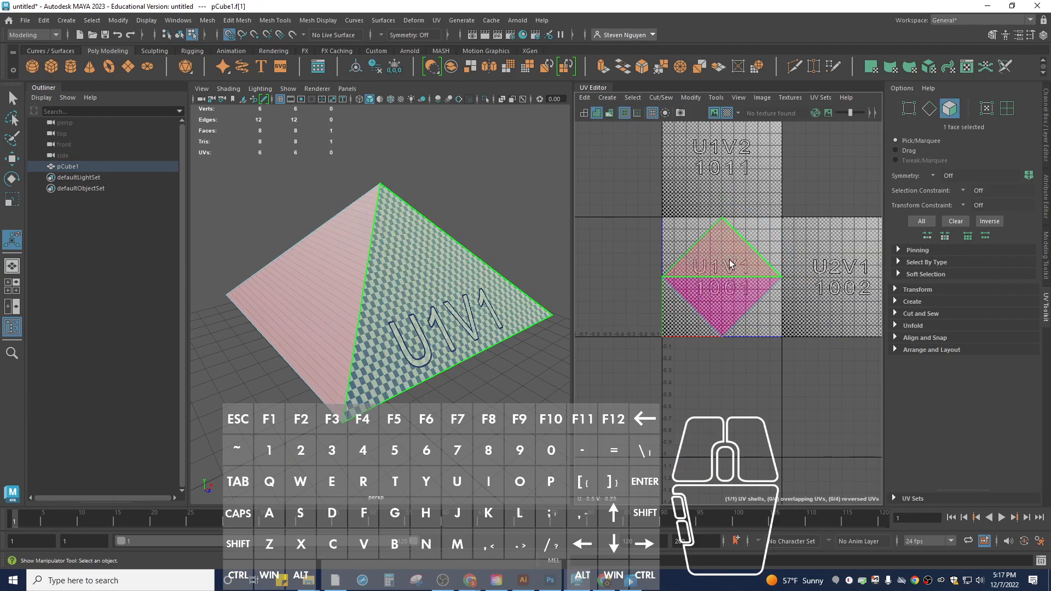
{"action": "key", "text": "w"}
{"action": "left_click_drag", "start_coordinate": [784, 248], "coordinate": [737, 248]}
{"action": "key", "text": "ctrl+z"}
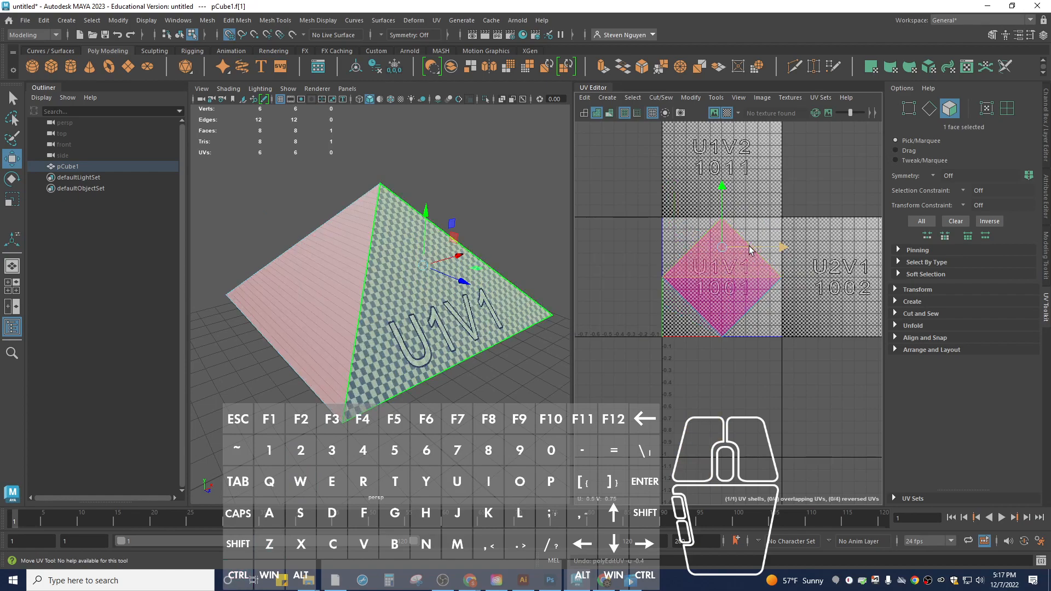
- Hide the checker map and try Camera-based UV mapping on the selected face, undoing the projection
{"action": "left_click", "coordinate": [727, 113]}
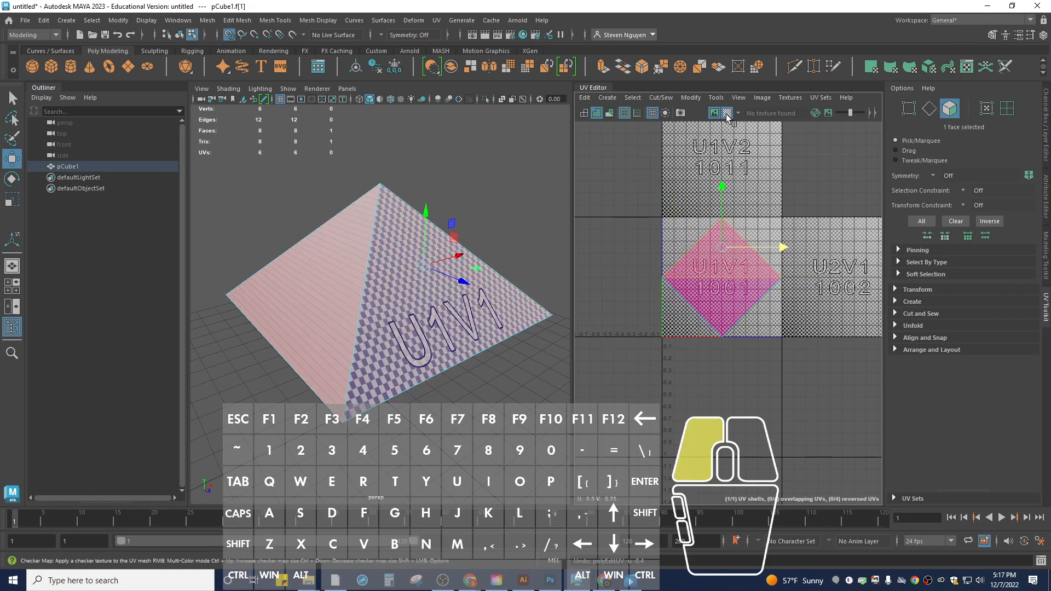
{"action": "left_click", "coordinate": [727, 113]}
{"action": "right_click", "coordinate": [733, 280]}
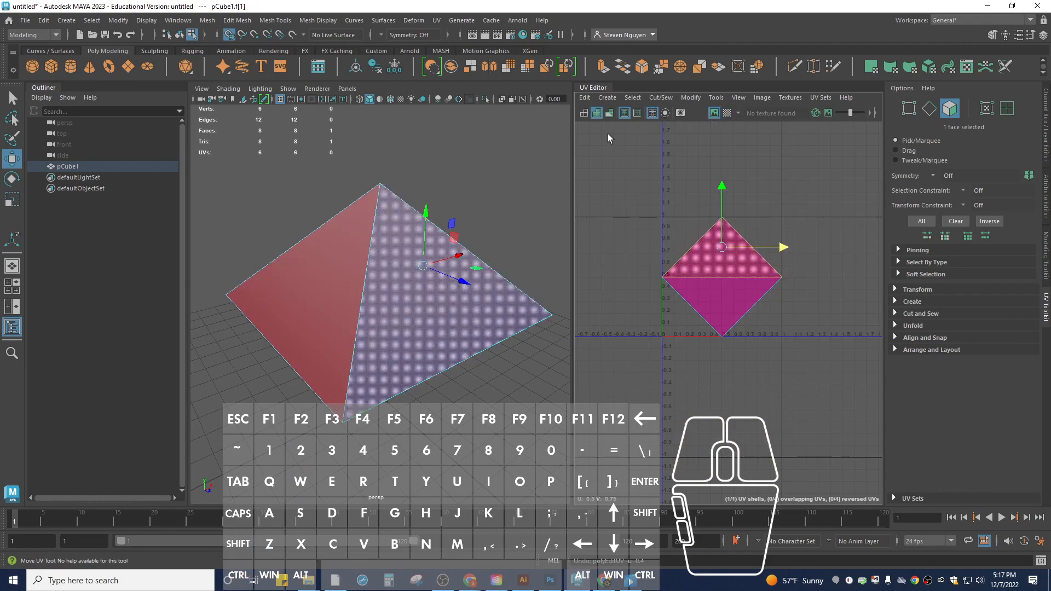
{"action": "left_click", "coordinate": [607, 98]}
{"action": "left_click", "coordinate": [657, 149]}
{"action": "key", "text": "ctrl+z"}
- Select the entire planar UV layout and delete it
{"action": "left_click_drag", "start_coordinate": [636, 201], "coordinate": [800, 403]}
{"action": "key", "text": "Delete"}
{"action": "left_click_drag", "start_coordinate": [524, 352], "coordinate": [530, 321], "text": "alt"}
- Select the whole octahedron in object mode and apply Camera-based UV mapping to it
{"action": "left_click", "coordinate": [626, 97]}
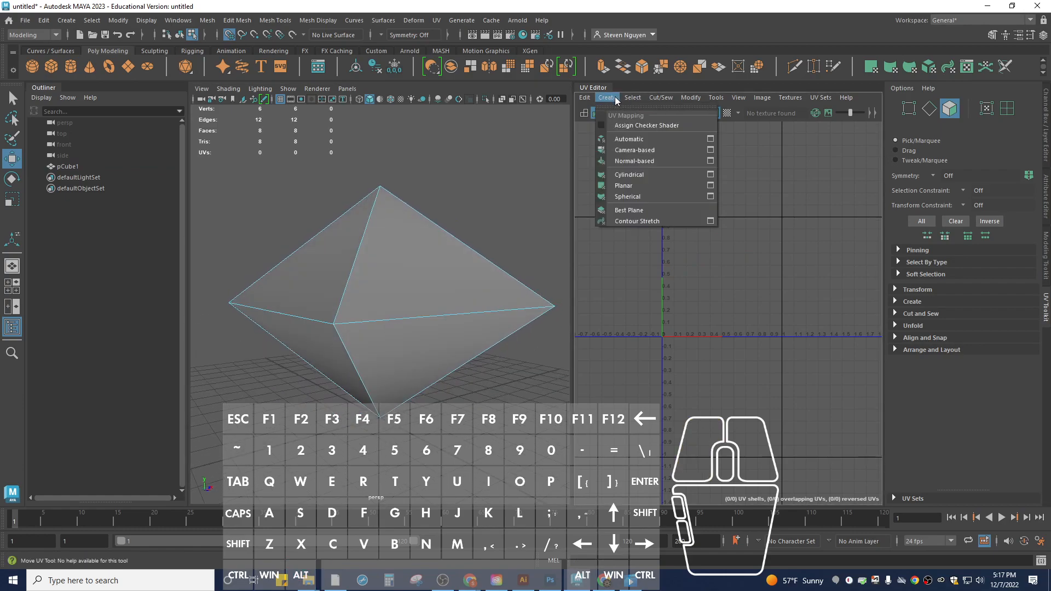
{"action": "left_click", "coordinate": [637, 152]}
{"action": "right_click_drag", "start_coordinate": [457, 296], "coordinate": [460, 274]}
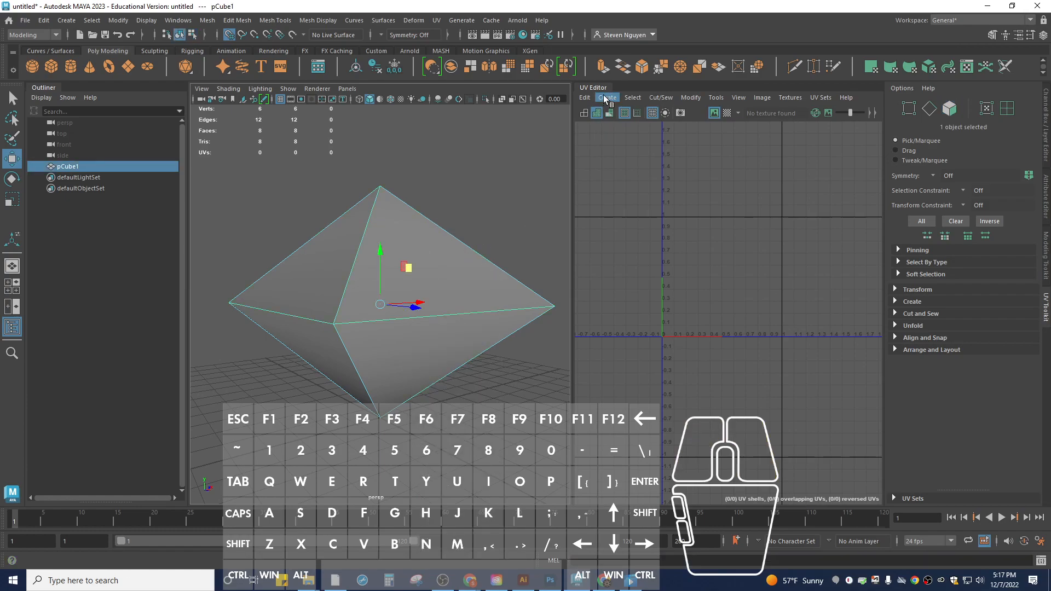
{"action": "left_click", "coordinate": [605, 97]}
{"action": "left_click", "coordinate": [658, 150]}
- Apply Normal-based UV mapping to the upper front-right face and move its UV shell above the camera-based layout
{"action": "key", "text": "F11"}
{"action": "left_click", "coordinate": [732, 287]}
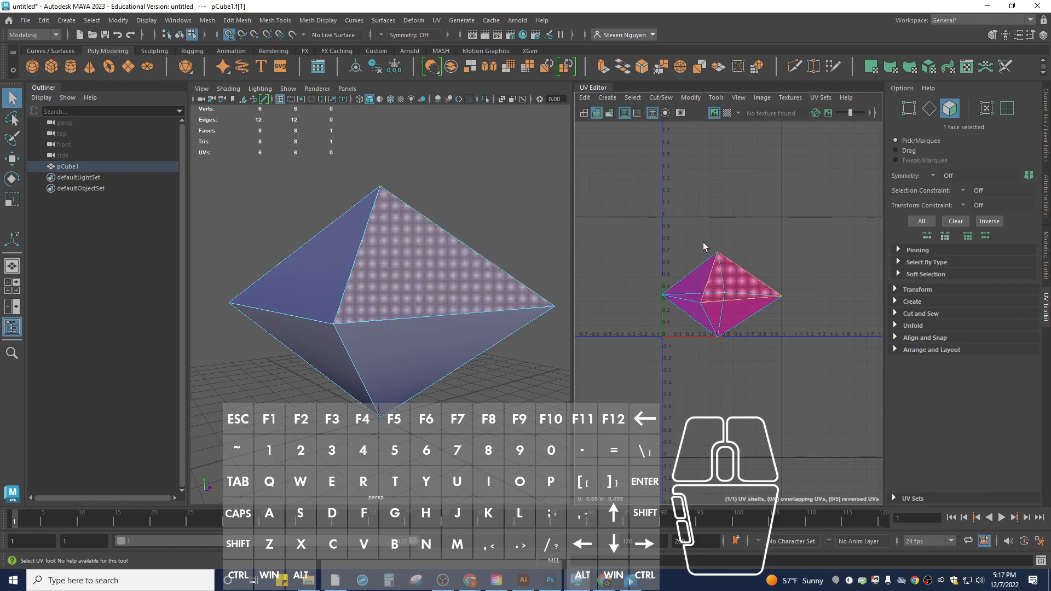
{"action": "left_click", "coordinate": [607, 98]}
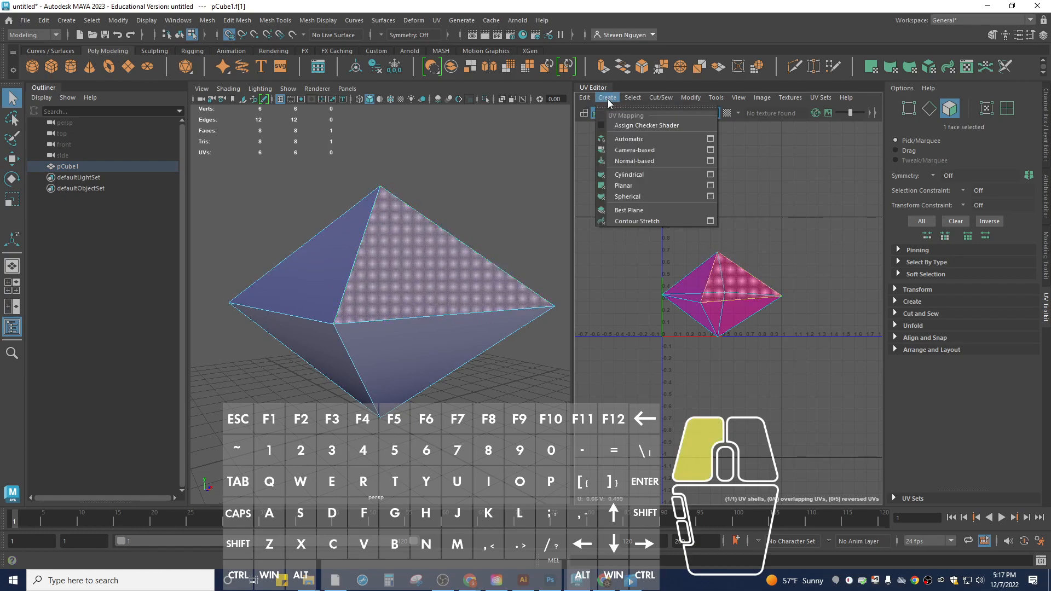
{"action": "left_click", "coordinate": [635, 158]}
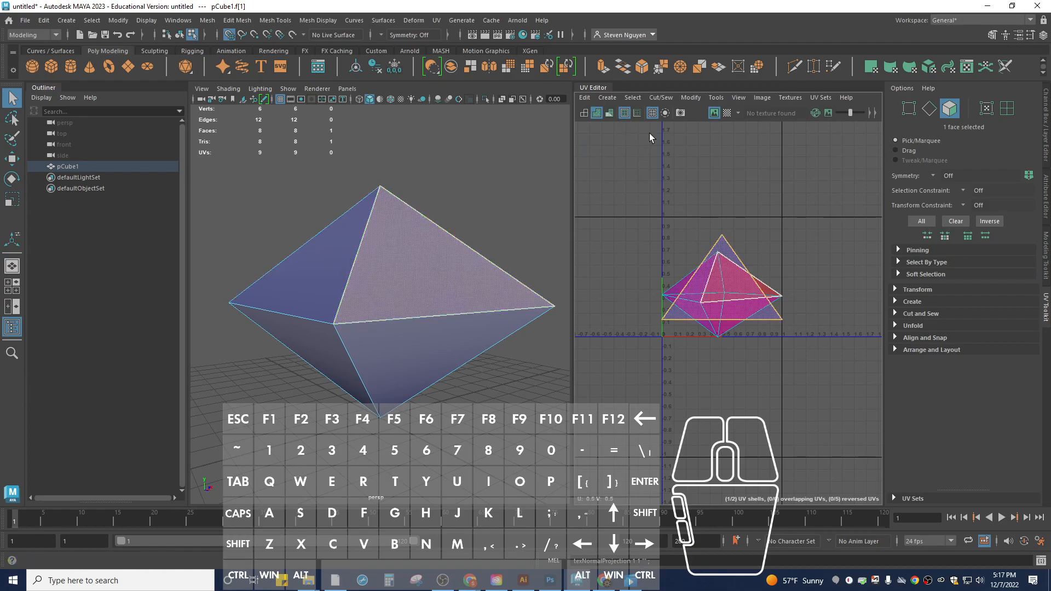
{"action": "key", "text": "w"}
{"action": "left_click_drag", "start_coordinate": [726, 217], "coordinate": [725, 133]}
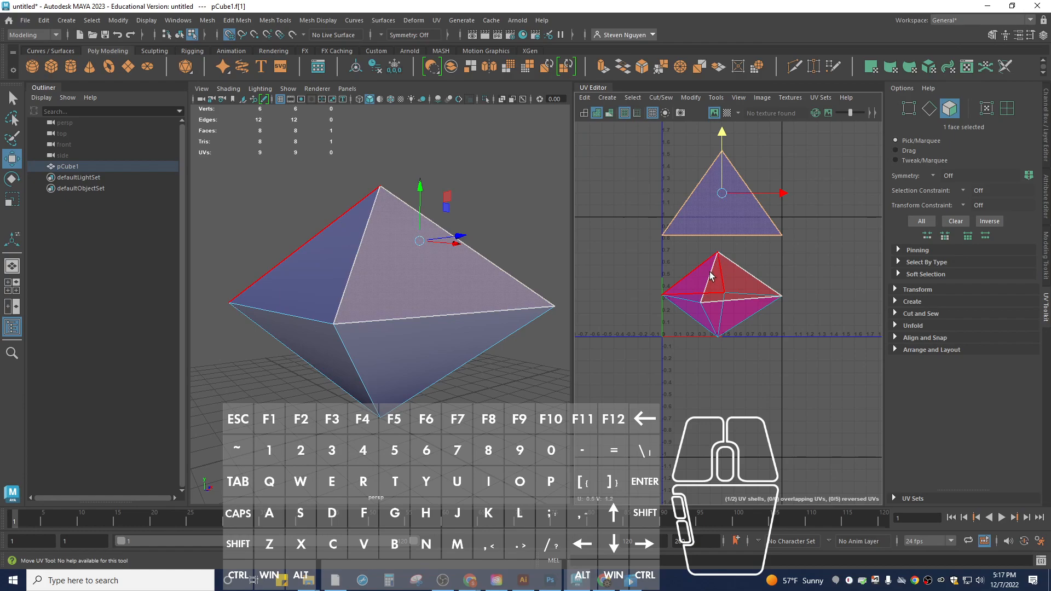
- Apply Normal-based UV mapping to the lower front-right face and move its UV shell below the camera-based layout
{"action": "left_click", "coordinate": [722, 318]}
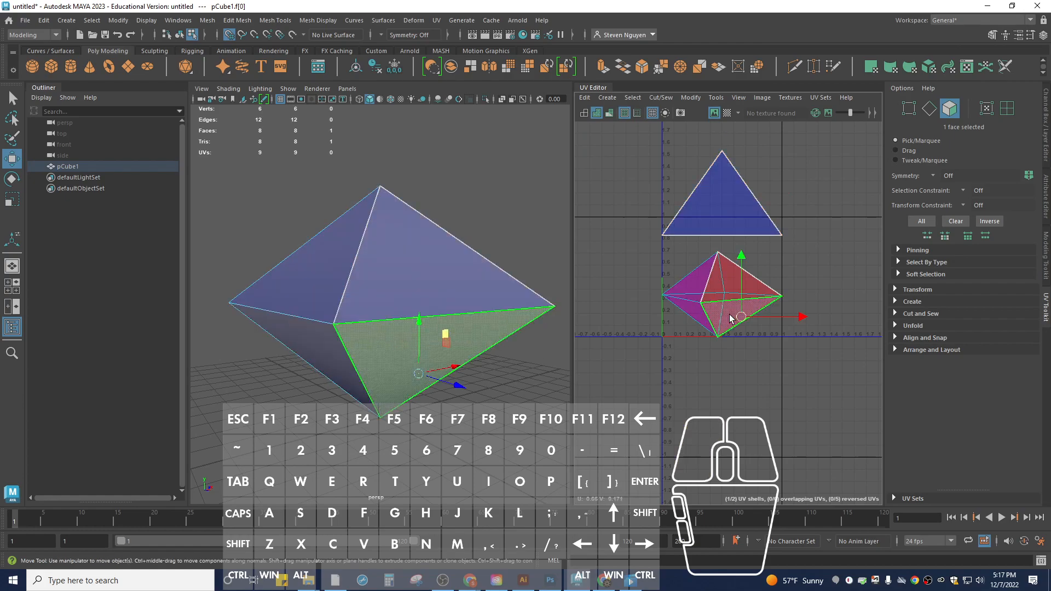
{"action": "left_click", "coordinate": [607, 97]}
{"action": "left_click", "coordinate": [634, 161]}
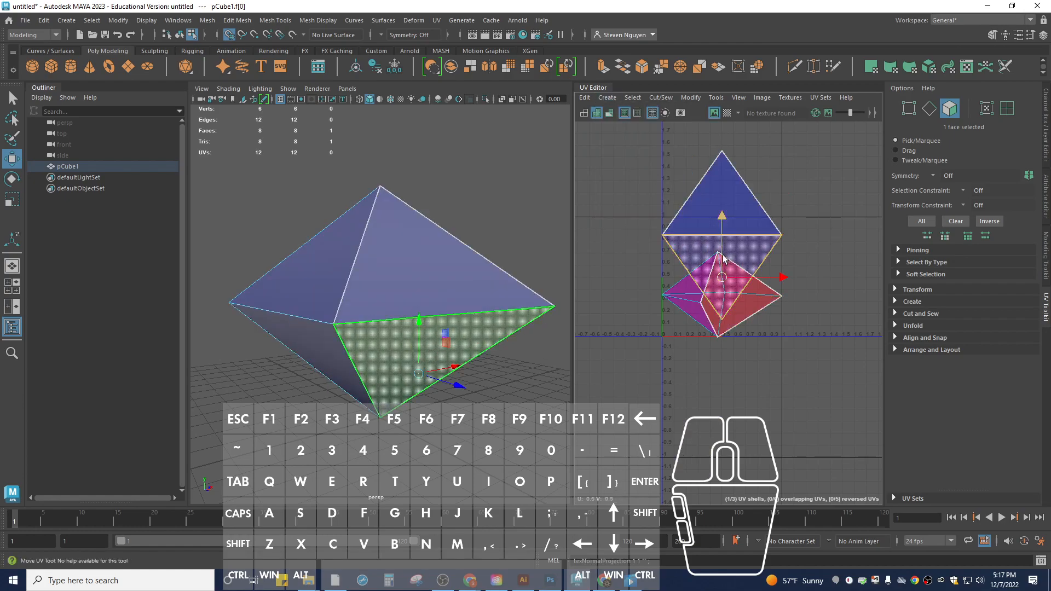
{"action": "left_click_drag", "start_coordinate": [722, 218], "coordinate": [722, 350]}
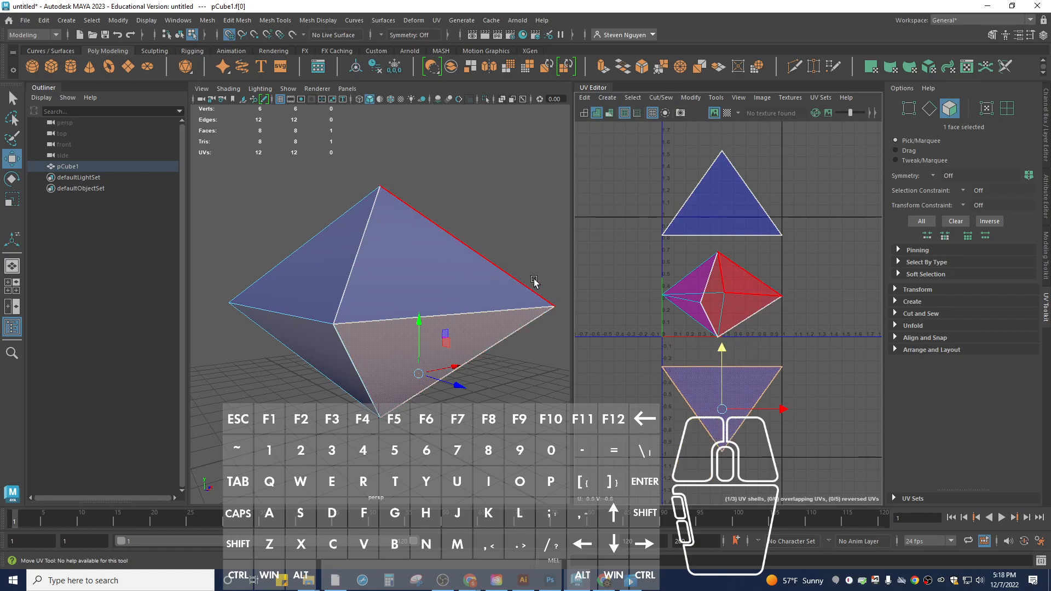
- Apply Normal-based UV mapping to the upper front-left face and move its shell down beneath the lower inverted triangle
{"action": "left_click", "coordinate": [688, 279]}
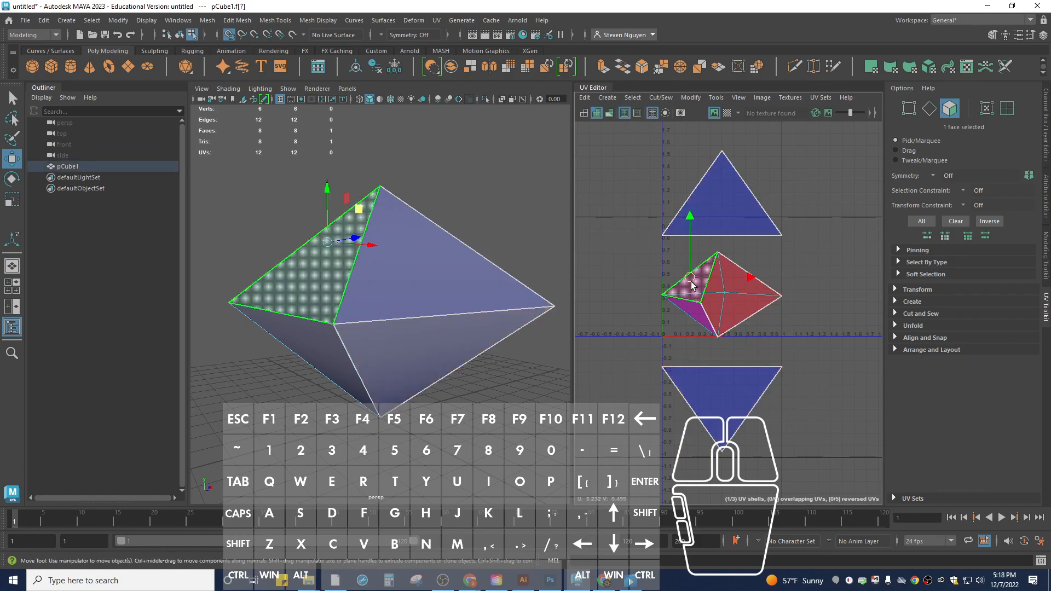
{"action": "left_click", "coordinate": [608, 97]}
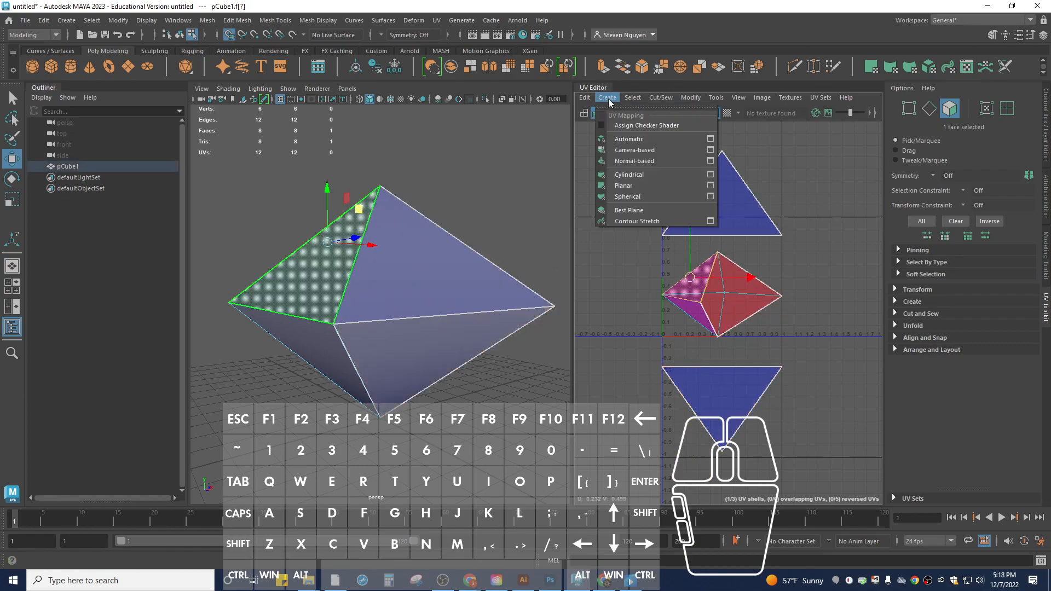
{"action": "left_click", "coordinate": [649, 162]}
{"action": "left_click_drag", "start_coordinate": [724, 215], "coordinate": [720, 425]}
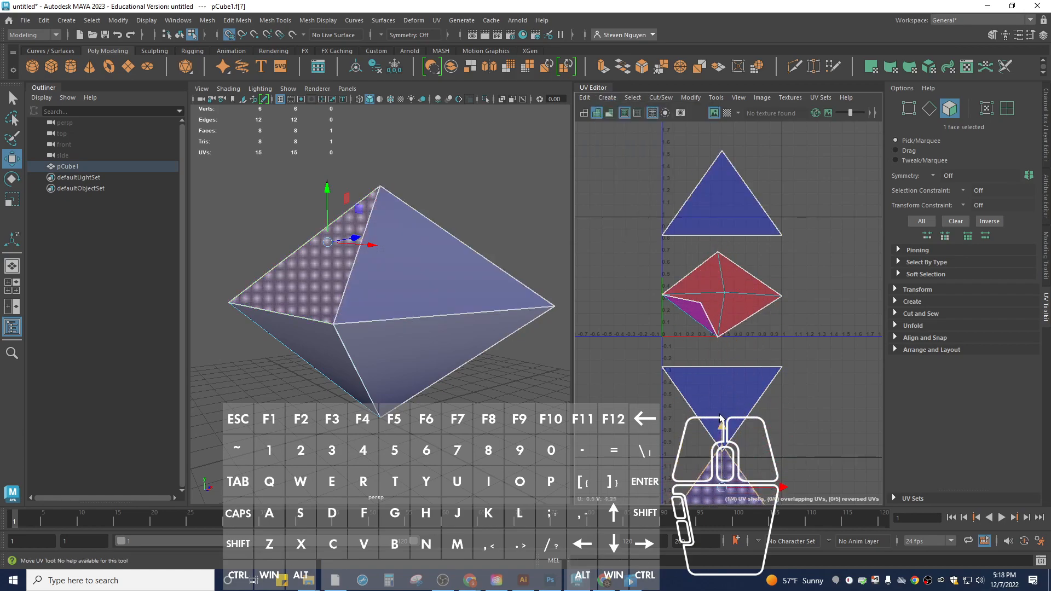
- Try Normal-based UV mapping on the upper rear-left and lower front-left faces together, undoing the projection
{"action": "left_click", "coordinate": [692, 320]}
{"action": "left_click", "coordinate": [707, 280], "text": "shift"}
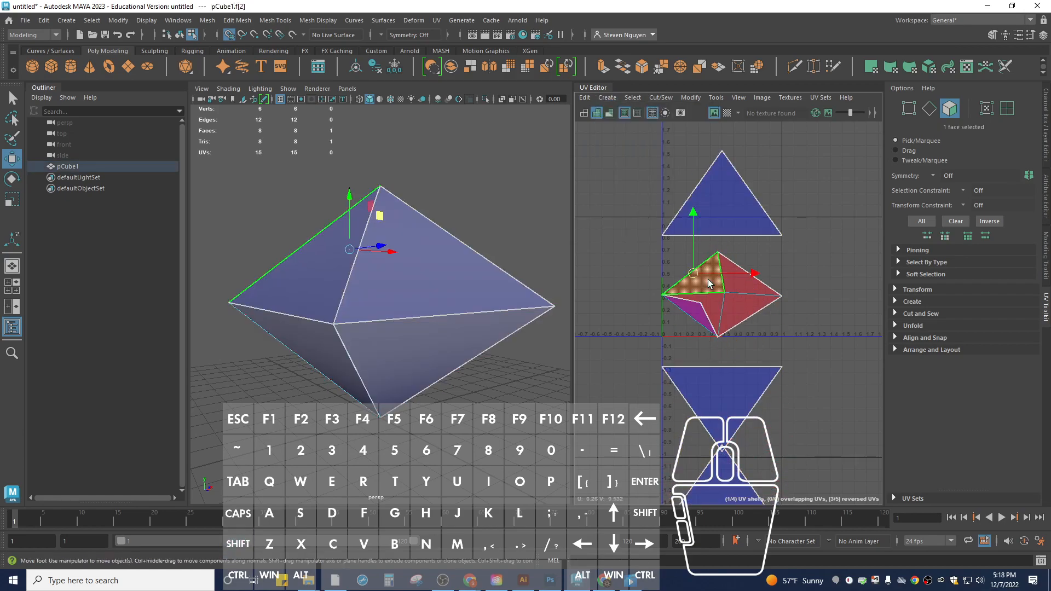
{"action": "left_click", "coordinate": [689, 311], "text": "shift"}
{"action": "left_click", "coordinate": [608, 97]}
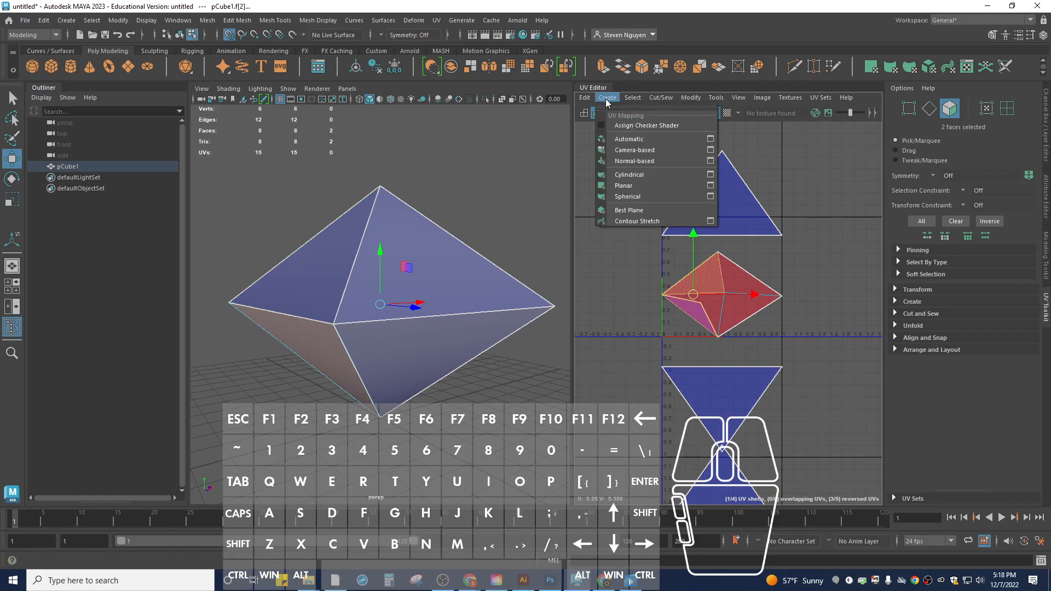
{"action": "left_click", "coordinate": [643, 162]}
{"action": "key", "text": "ctrl+z"}
- Apply Normal-based UV mapping to the upper rear-left face alone and move its UV shell to the left of the layout
{"action": "left_click", "coordinate": [697, 274]}
{"action": "left_click_drag", "start_coordinate": [697, 275], "coordinate": [704, 275]}
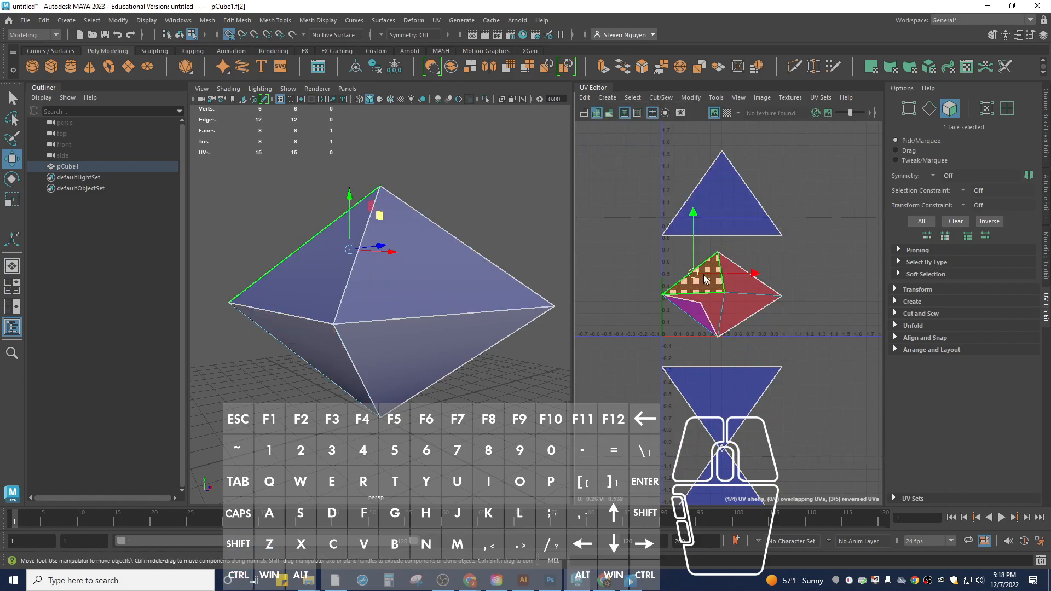
{"action": "left_click", "coordinate": [607, 98]}
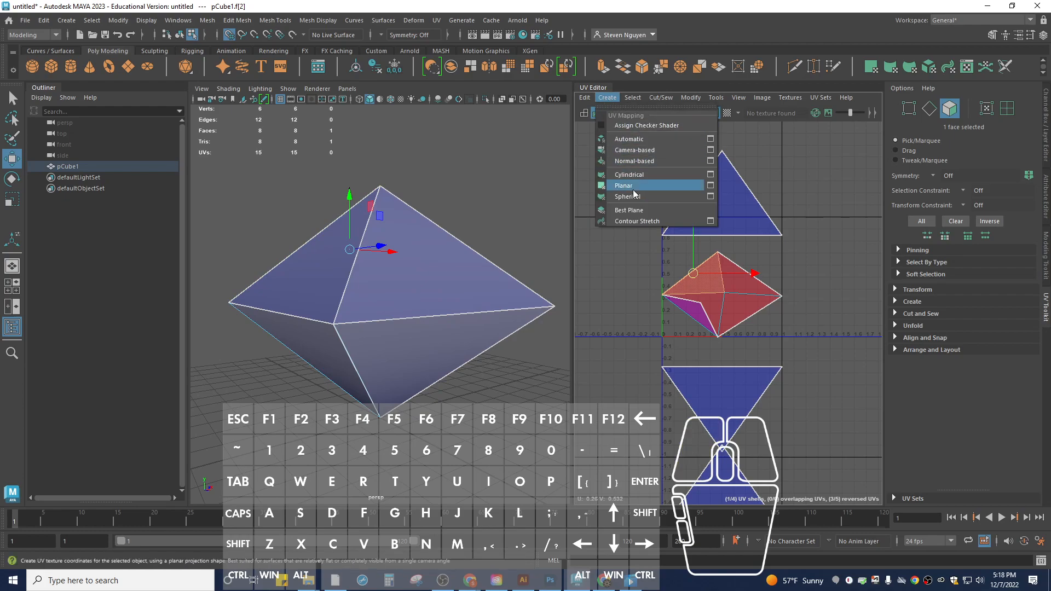
{"action": "left_click", "coordinate": [640, 161]}
{"action": "left_click_drag", "start_coordinate": [783, 278], "coordinate": [674, 280]}
- Apply Normal-based UV mapping to the upper rear-right face and move its UV shell to the right of the layout
{"action": "left_click", "coordinate": [738, 281]}
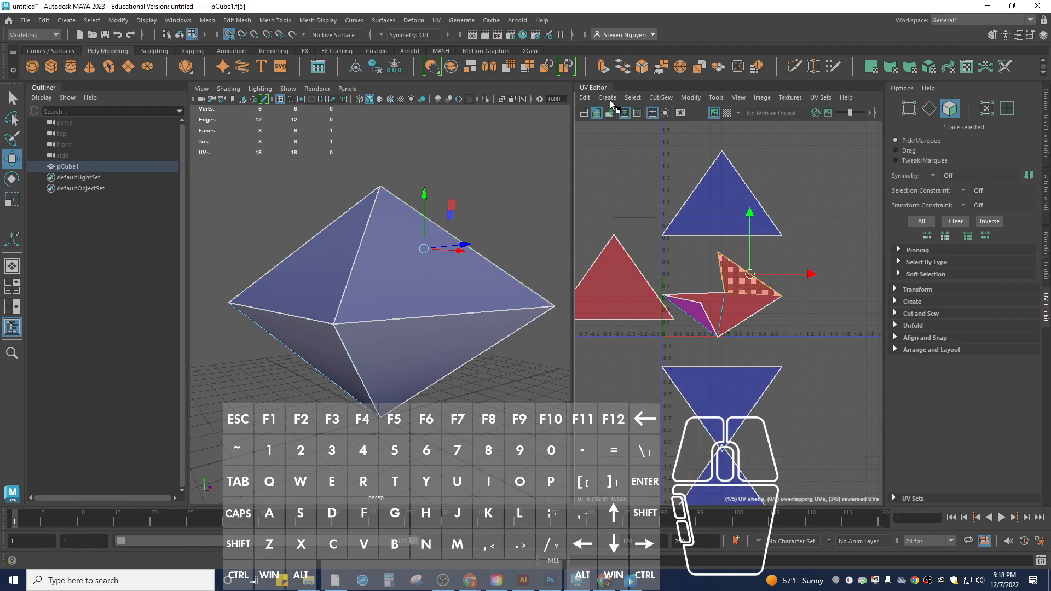
{"action": "left_click", "coordinate": [607, 99]}
{"action": "left_click", "coordinate": [646, 163]}
{"action": "left_click_drag", "start_coordinate": [782, 278], "coordinate": [897, 290]}
- Apply Normal-based UV mapping to the lower rear-right face and move its UV shell down just above the lower inverted triangle
{"action": "left_click", "coordinate": [751, 302]}
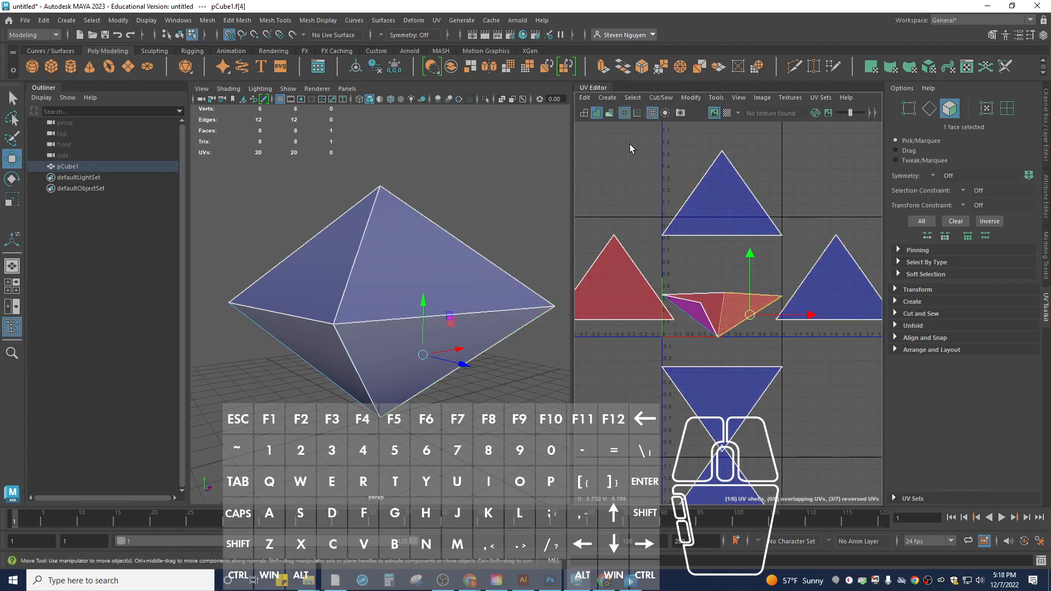
{"action": "left_click", "coordinate": [608, 97]}
{"action": "left_click", "coordinate": [647, 162]}
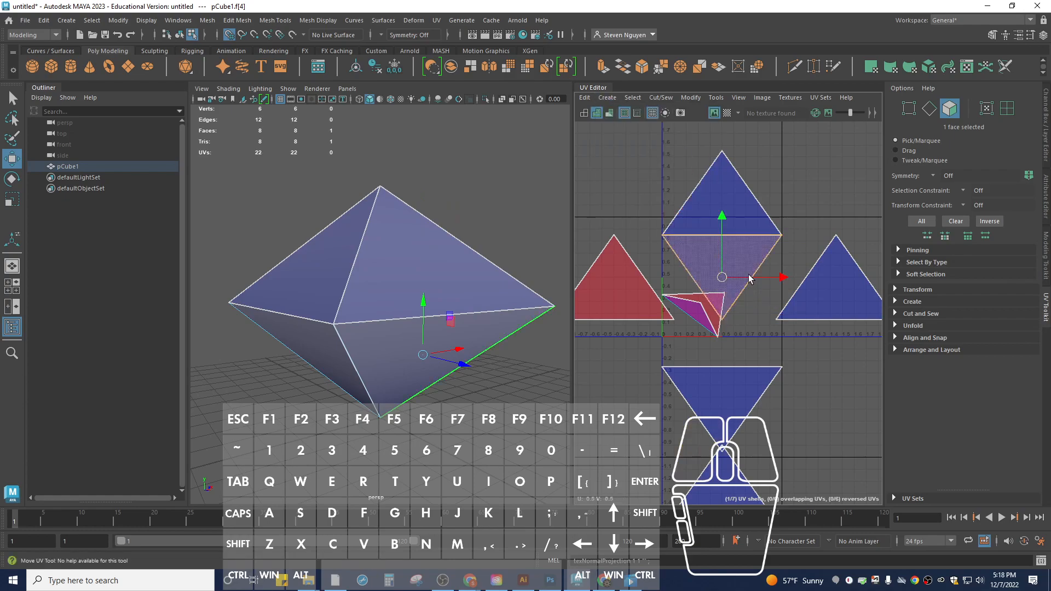
{"action": "left_click", "coordinate": [706, 304]}
- Apply Normal-based UV mapping to the lower rear-left face and move its UV shell slightly down
{"action": "left_click", "coordinate": [706, 301]}
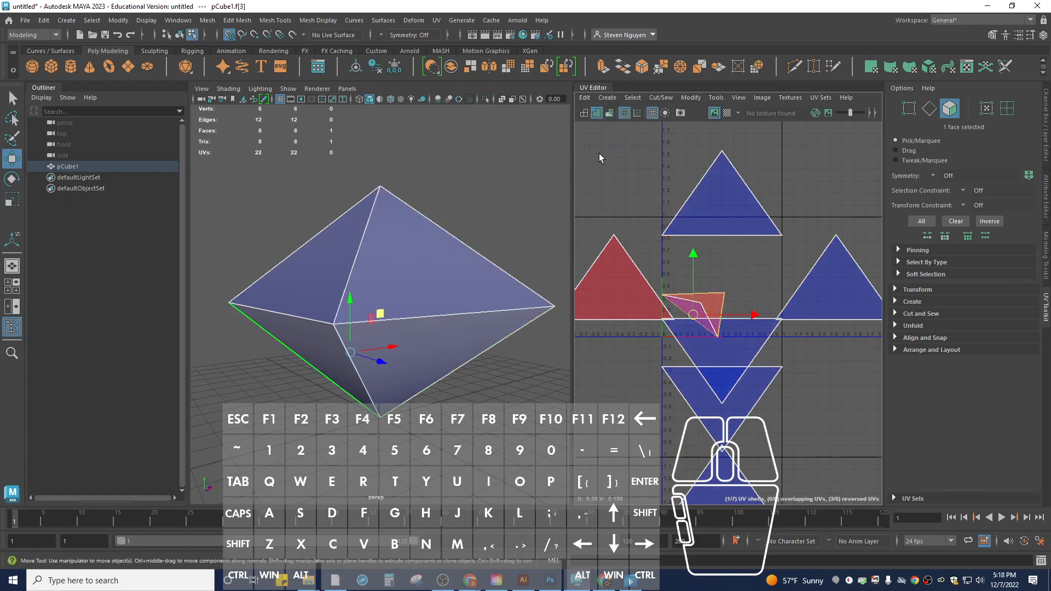
{"action": "left_click", "coordinate": [608, 97]}
{"action": "left_click", "coordinate": [634, 161]}
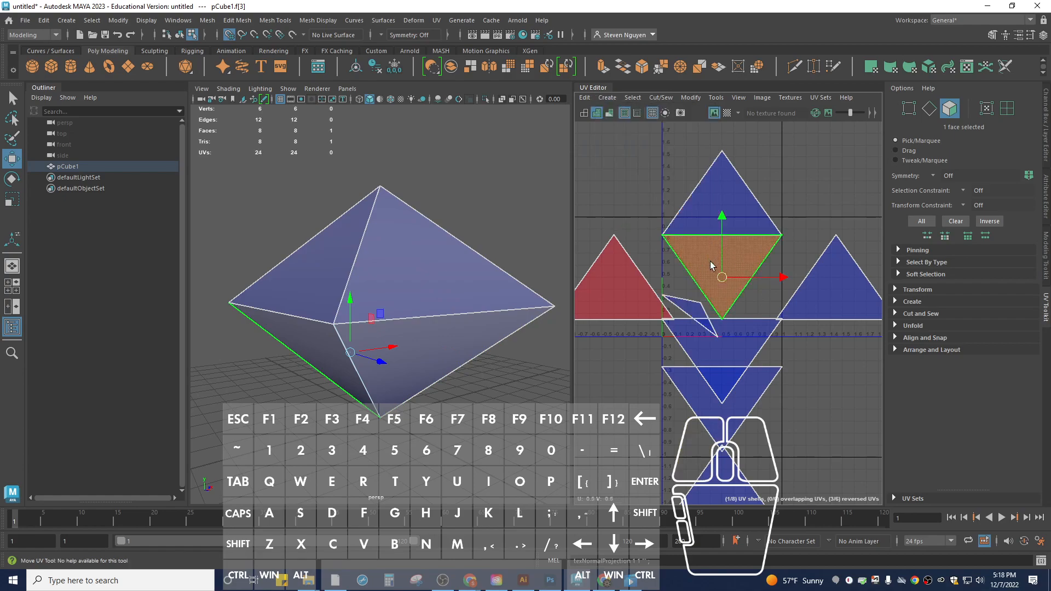
{"action": "left_click_drag", "start_coordinate": [723, 217], "coordinate": [722, 241]}
- Apply Normal-based UV mapping to the last remaining face, the lower front-left one
{"action": "left_click", "coordinate": [690, 310]}
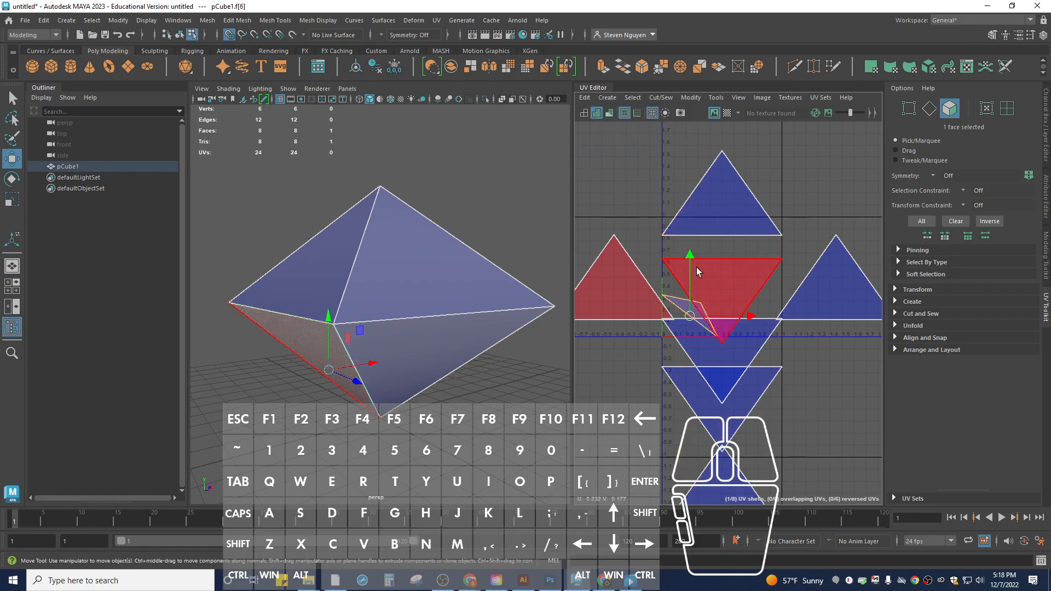
{"action": "left_click", "coordinate": [608, 98]}
{"action": "left_click", "coordinate": [649, 163]}
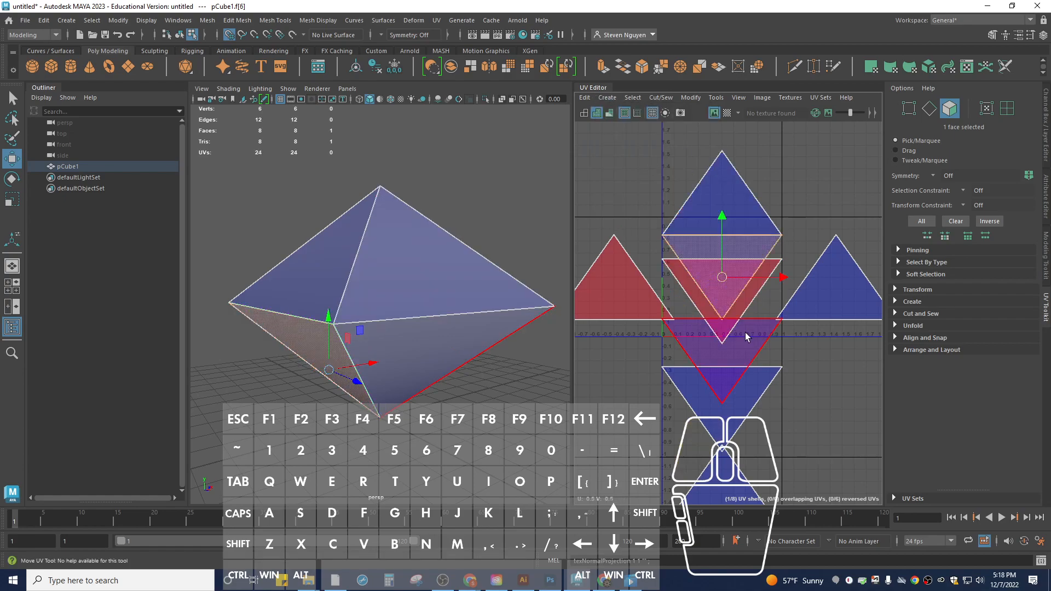
{"action": "scroll", "coordinate": [748, 334], "scroll_direction": "down", "scroll_amount": 2}
{"action": "scroll", "coordinate": [748, 334], "scroll_direction": "up", "scroll_amount": 2}
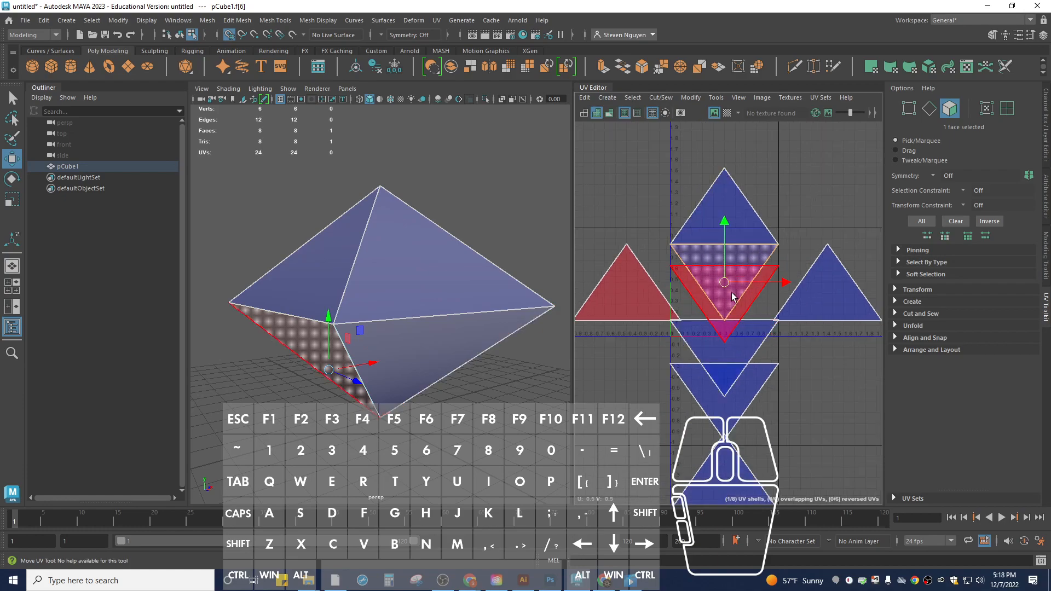
- Switch the UV shells to wireframe display and back to shaded display
{"action": "left_click", "coordinate": [739, 98]}
{"action": "left_click", "coordinate": [762, 125]}
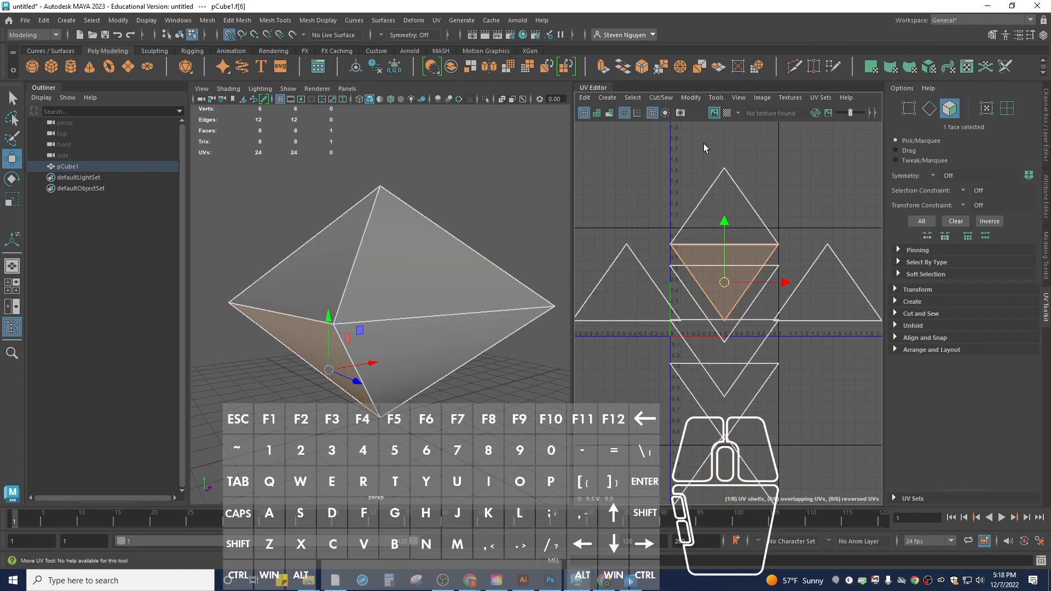
{"action": "left_click", "coordinate": [735, 99]}
{"action": "left_click", "coordinate": [765, 130]}
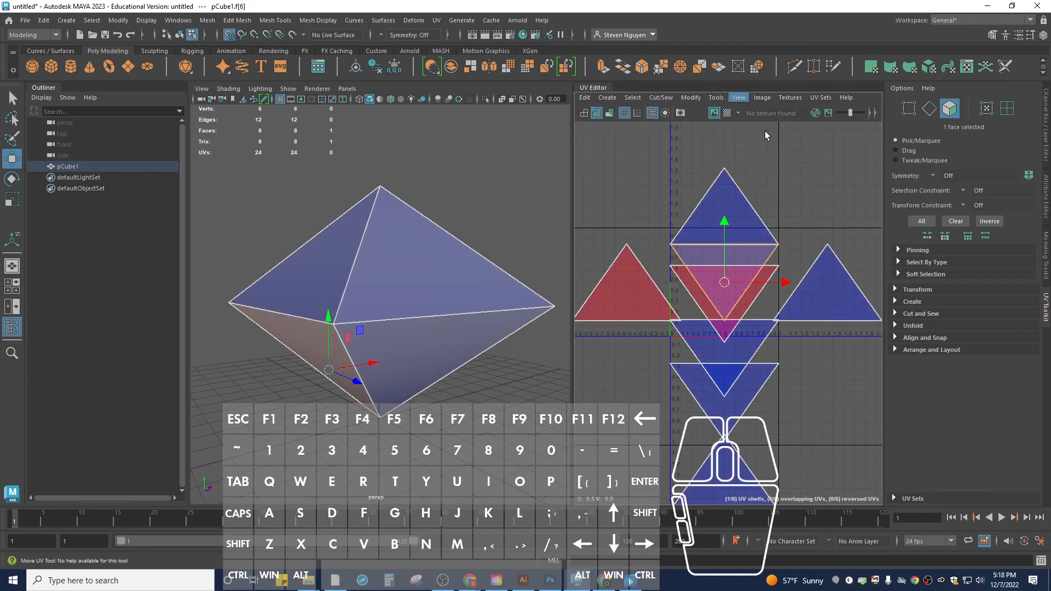
- Turn on the checker map and examine the pattern's lettering on the red-shaded faces and the others around the octahedron
{"action": "scroll", "coordinate": [690, 265], "scroll_direction": "down", "scroll_amount": 2}
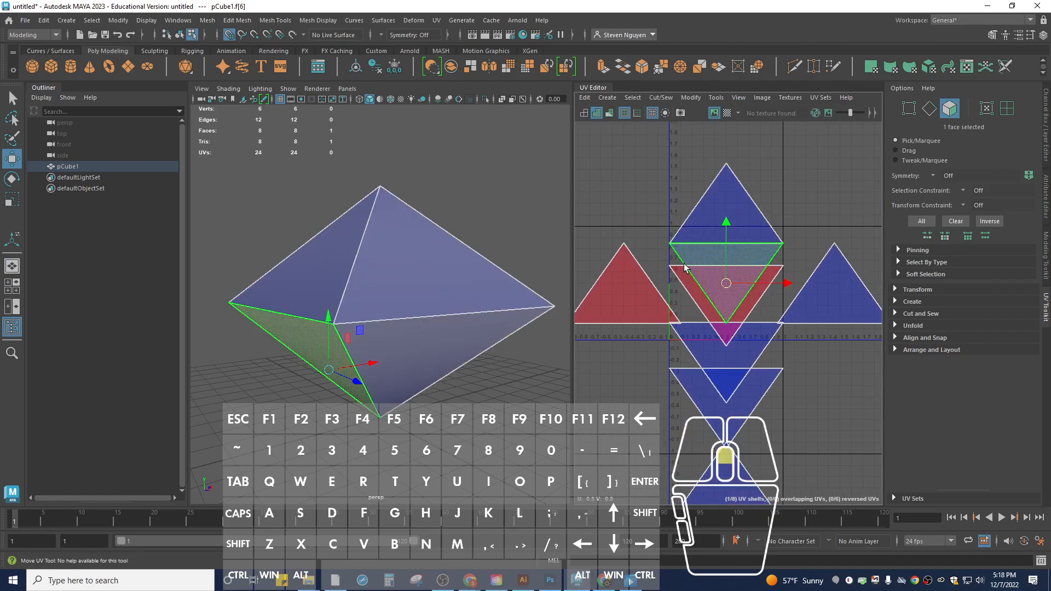
{"action": "left_click", "coordinate": [727, 112]}
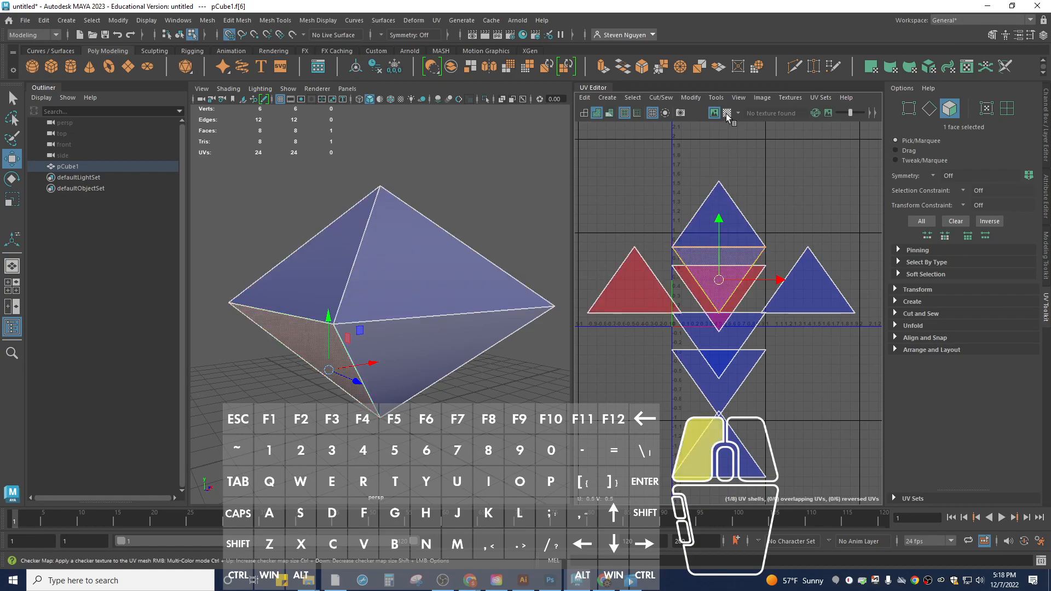
{"action": "left_click", "coordinate": [643, 288]}
{"action": "left_click_drag", "start_coordinate": [377, 268], "coordinate": [383, 252], "text": "alt"}
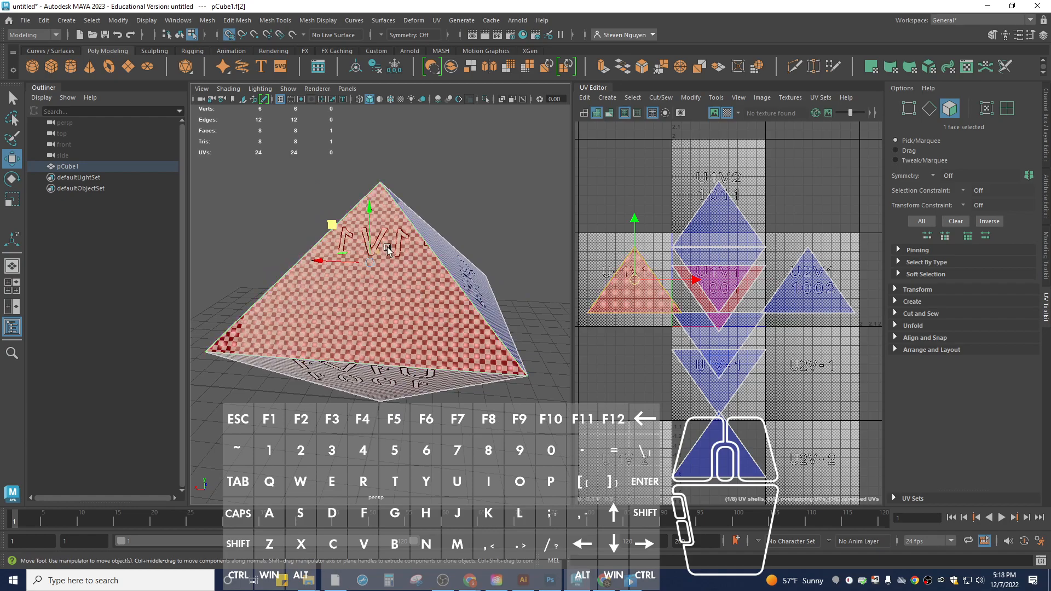
{"action": "left_click", "coordinate": [706, 314]}
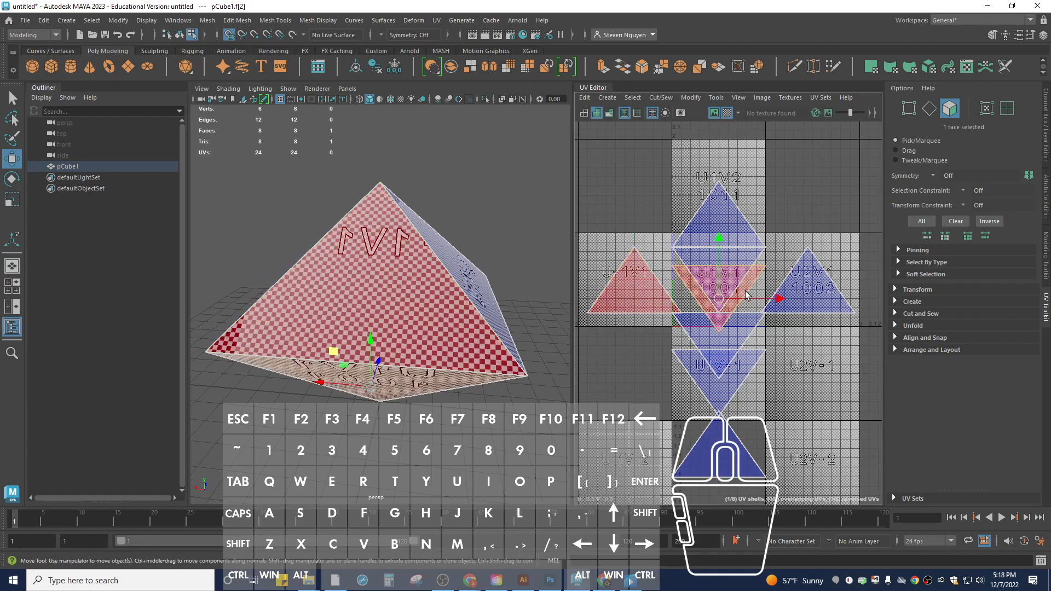
{"action": "left_click_drag", "start_coordinate": [473, 363], "coordinate": [430, 338], "text": "alt"}
{"action": "left_click_drag", "start_coordinate": [445, 291], "coordinate": [405, 285], "text": "alt"}
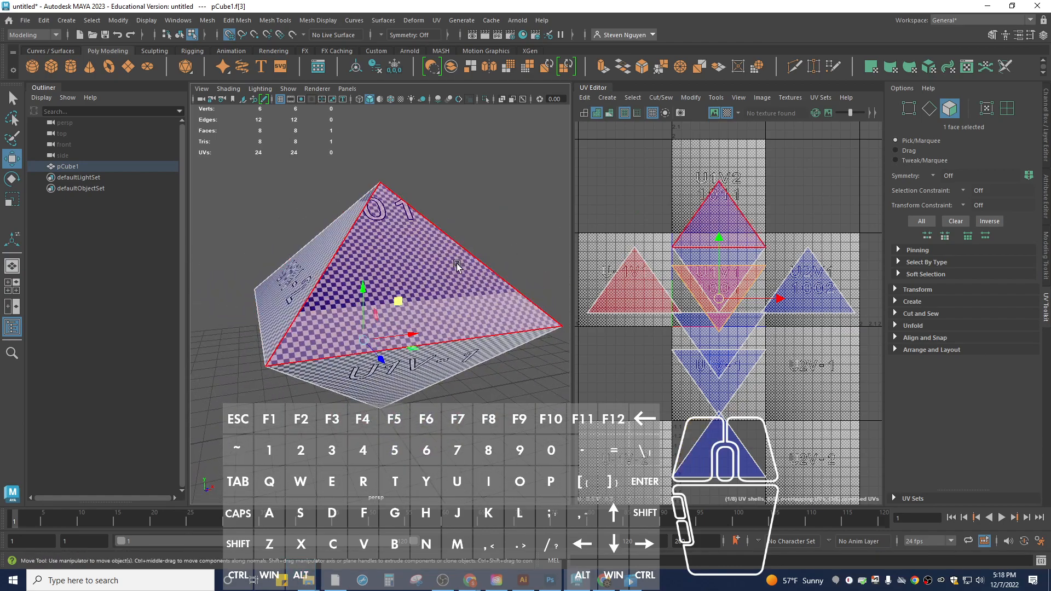
{"action": "left_click_drag", "start_coordinate": [298, 289], "coordinate": [372, 278], "text": "alt"}
{"action": "left_click_drag", "start_coordinate": [444, 277], "coordinate": [430, 335], "text": "alt"}
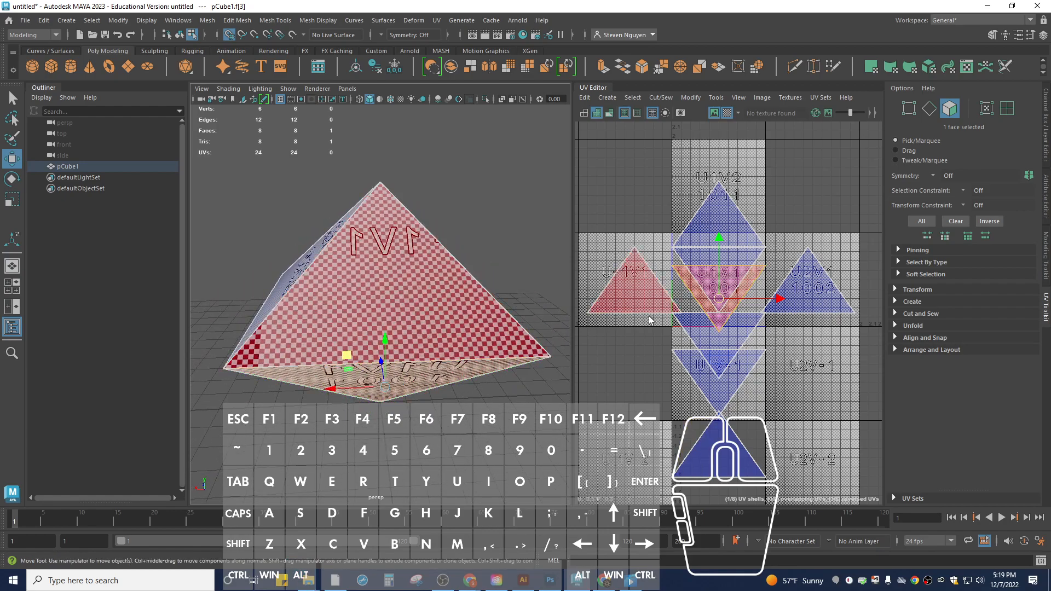
- Flip the reversed, upward-pointing UV shell at the far left of the layout in the U direction
{"action": "left_click", "coordinate": [655, 290]}
{"action": "left_click", "coordinate": [636, 276], "text": "shift"}
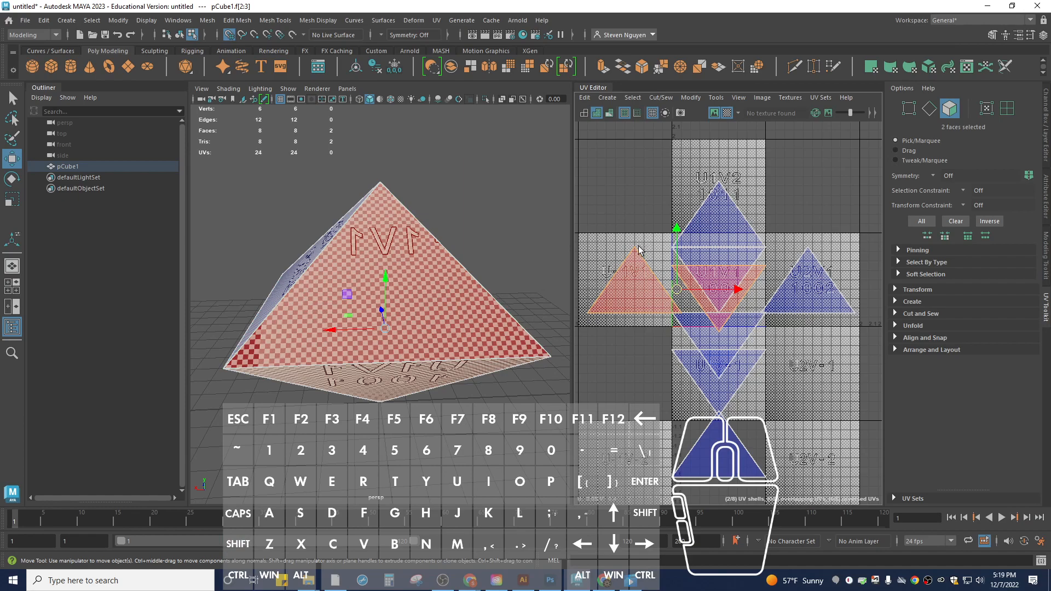
{"action": "left_click", "coordinate": [718, 287], "text": "ctrl"}
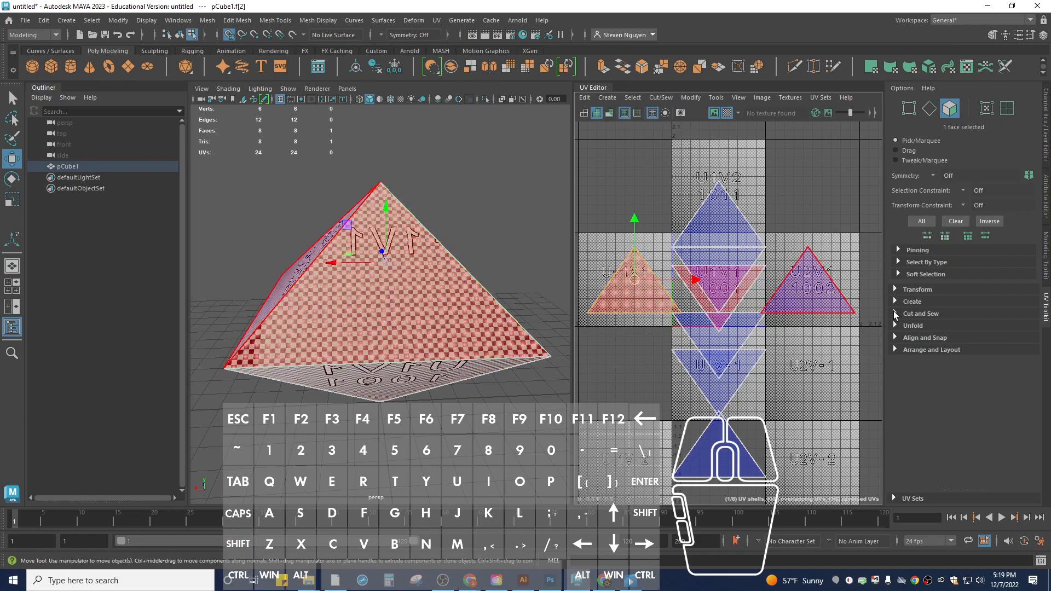
{"action": "left_click", "coordinate": [895, 289]}
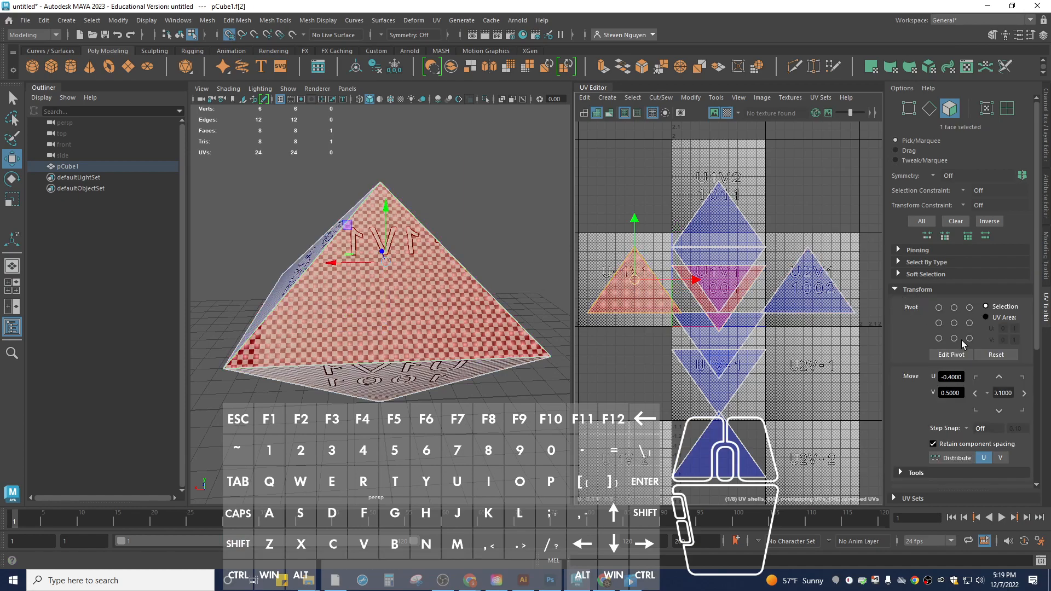
{"action": "scroll", "coordinate": [965, 349], "scroll_direction": "down", "scroll_amount": 3}
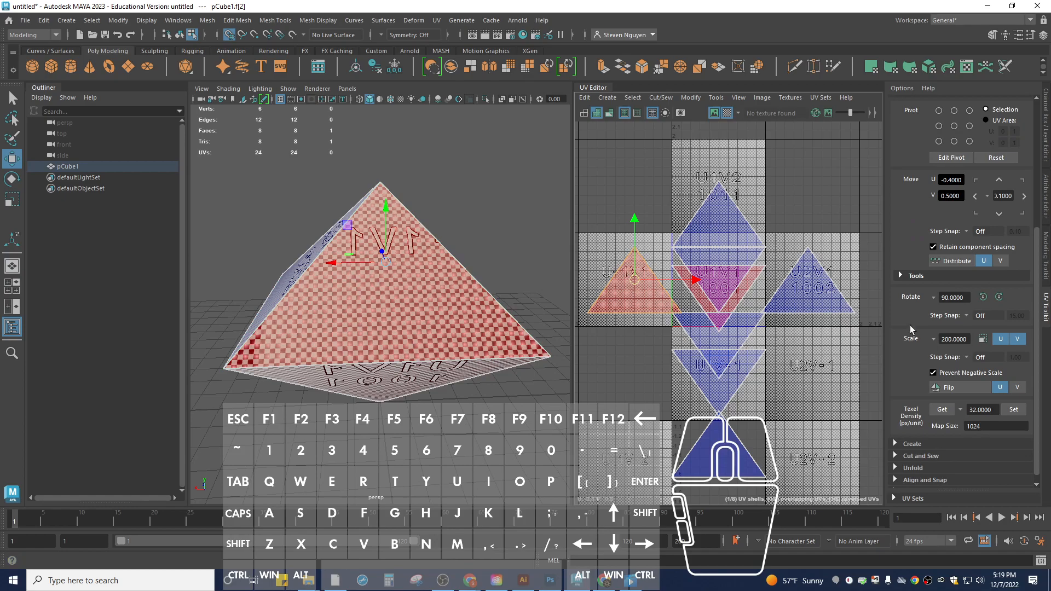
{"action": "left_click", "coordinate": [956, 384]}
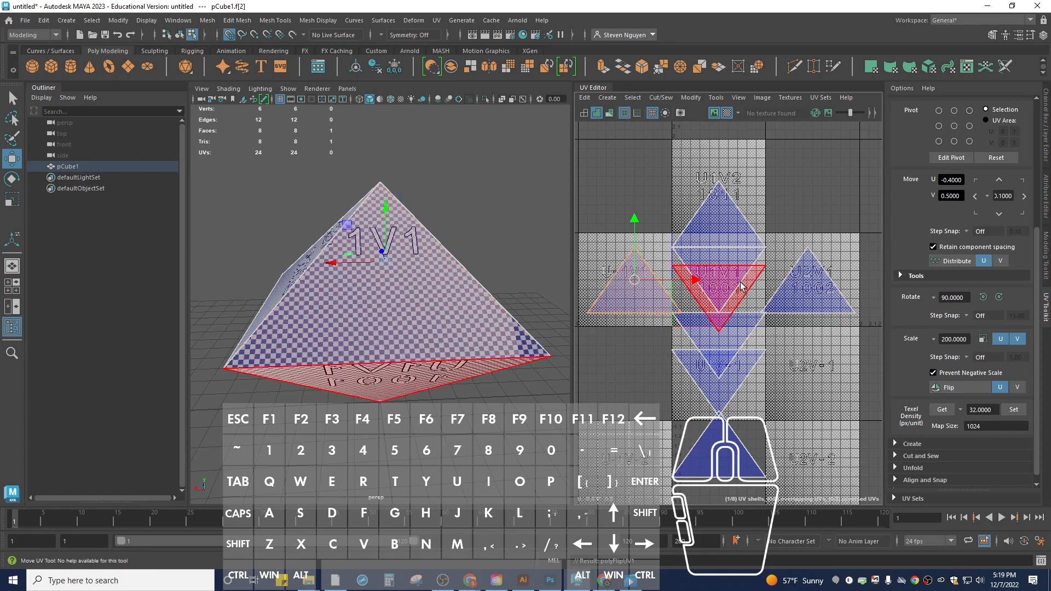
- Flip the UV shell of the remaining red-shaded face on the octahedron's lower half in the U direction
{"action": "left_click_drag", "start_coordinate": [290, 296], "coordinate": [375, 334], "text": "alt"}
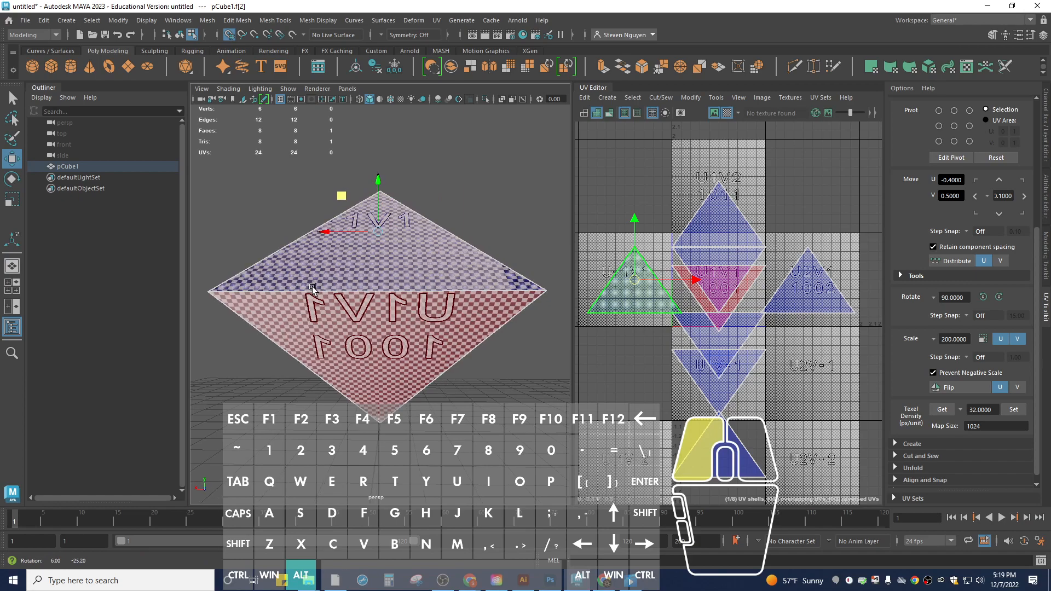
{"action": "left_click", "coordinate": [377, 338]}
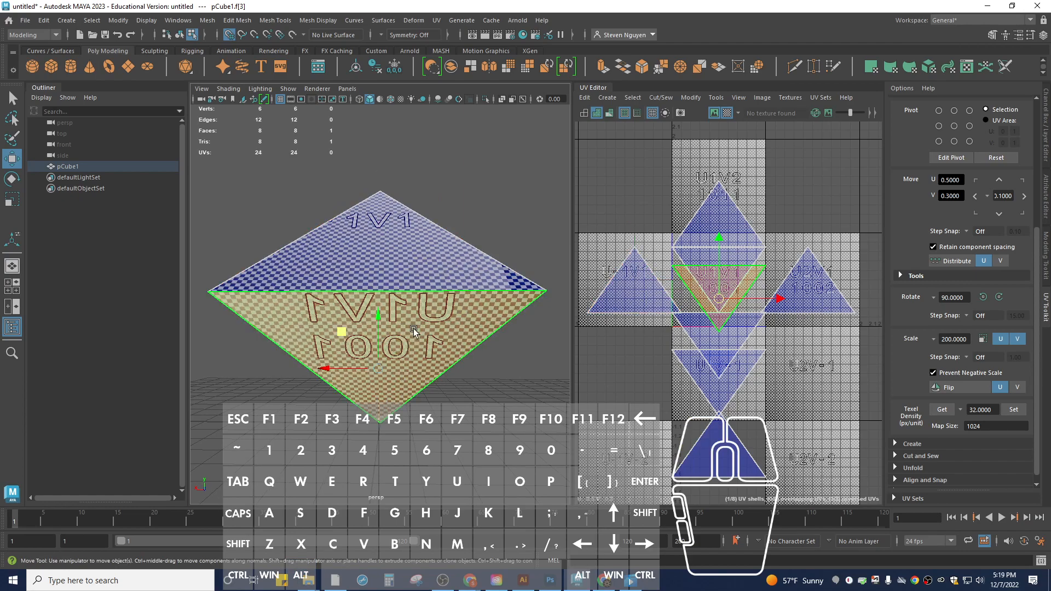
{"action": "left_click", "coordinate": [971, 388]}
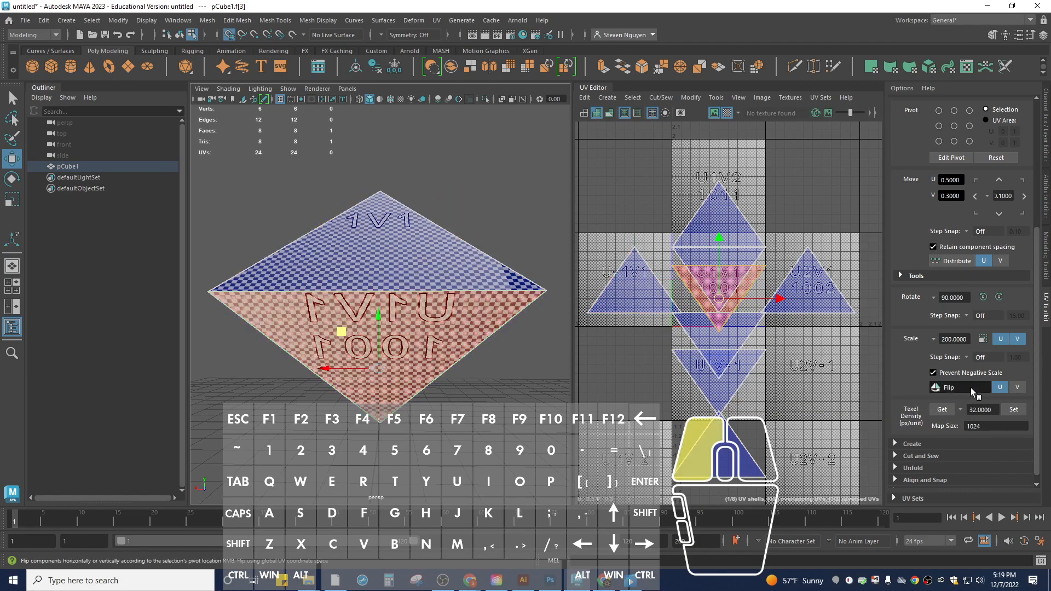
- Check the lettering on the neighbouring faces and turn off the checker map
{"action": "left_click_drag", "start_coordinate": [442, 323], "coordinate": [235, 237], "text": "alt"}
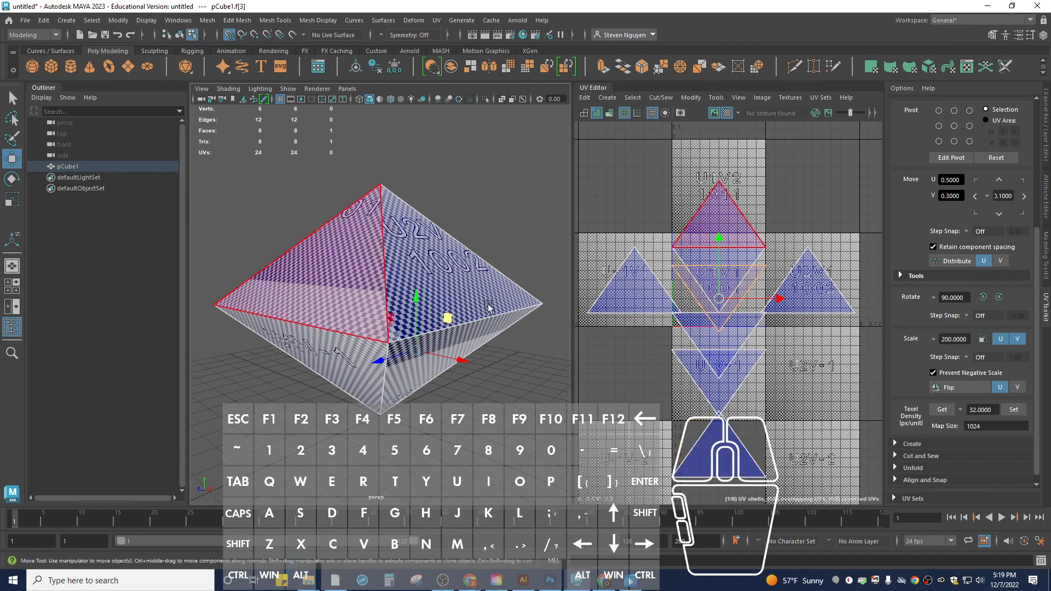
{"action": "scroll", "coordinate": [746, 302], "scroll_direction": "down", "scroll_amount": 2}
{"action": "scroll", "coordinate": [746, 303], "scroll_direction": "up", "scroll_amount": 1}
{"action": "left_click", "coordinate": [727, 113]}
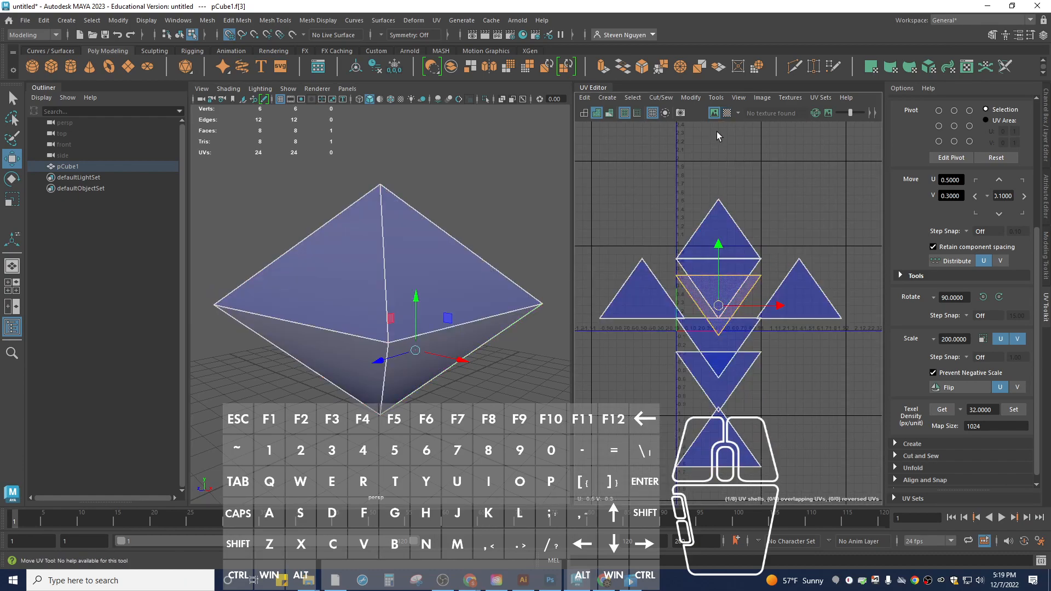
- Gather the upper faces' UV shells above the downward-pointing ones by raising the left, right and lowest upward-pointing triangles, the lowest to V 1.8
{"action": "left_click", "coordinate": [649, 276]}
{"action": "left_click_drag", "start_coordinate": [643, 230], "coordinate": [643, 174]}
{"action": "left_click", "coordinate": [743, 254]}
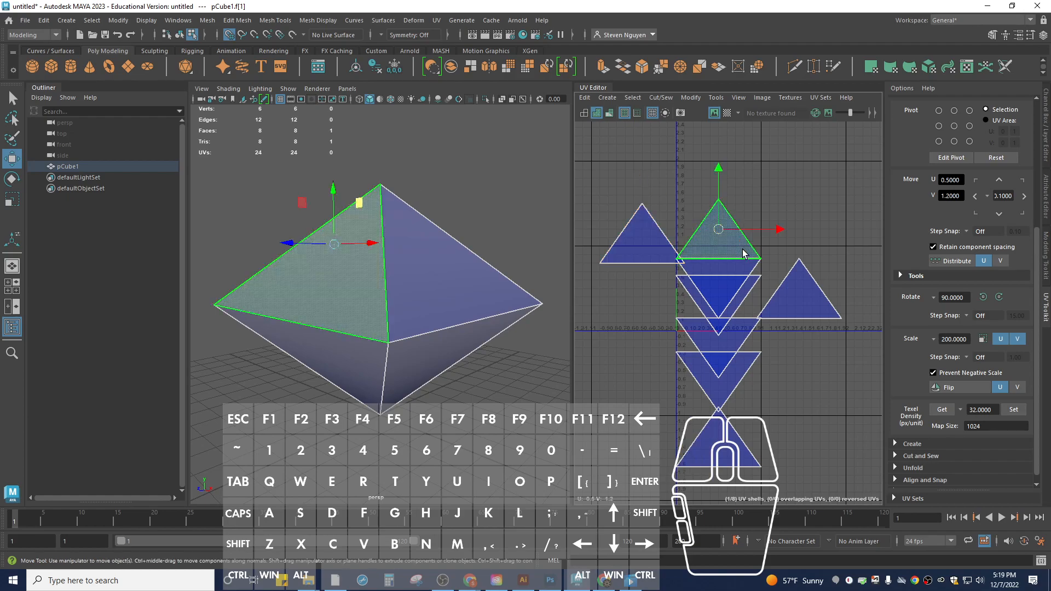
{"action": "left_click", "coordinate": [722, 433]}
{"action": "left_click_drag", "start_coordinate": [719, 438], "coordinate": [719, 178]}
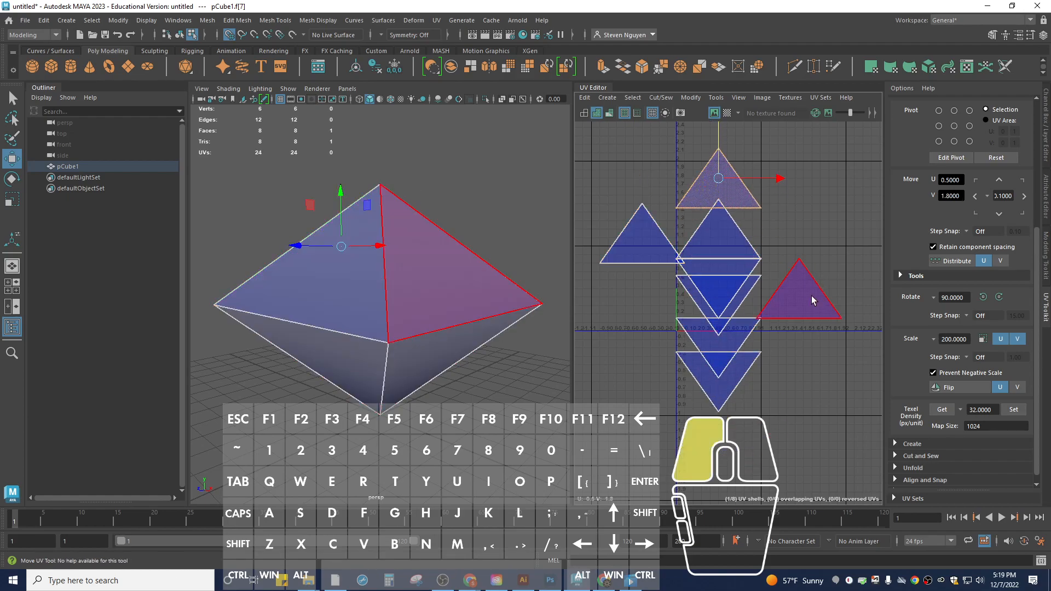
{"action": "left_click", "coordinate": [811, 291]}
{"action": "left_click_drag", "start_coordinate": [803, 235], "coordinate": [800, 160]}
- Try to align the UVs of the four upper faces to their minimum U, and undo the alignment
{"action": "left_click_drag", "start_coordinate": [620, 157], "coordinate": [822, 257]}
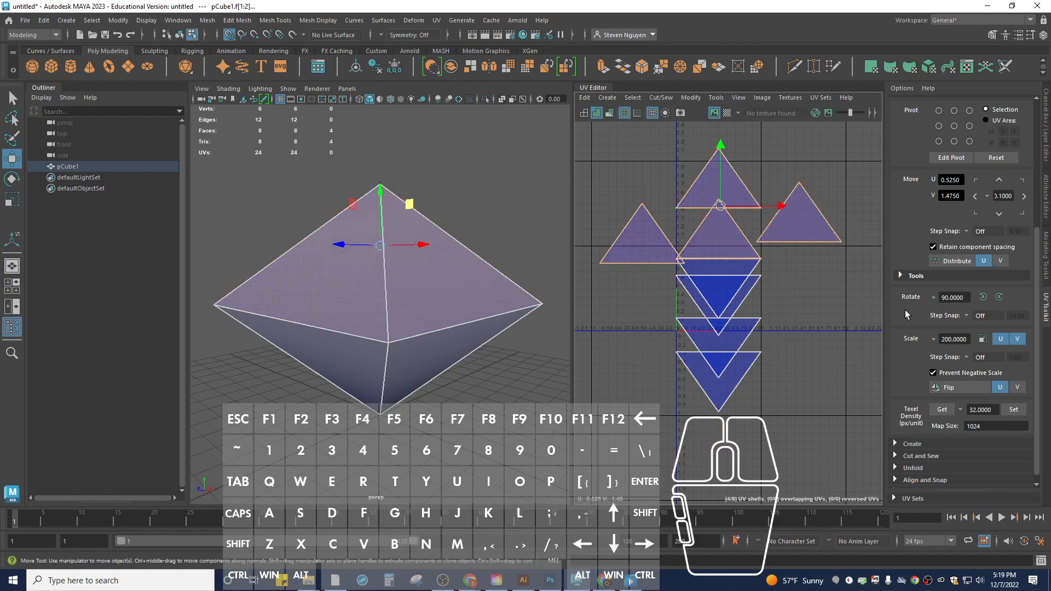
{"action": "scroll", "coordinate": [908, 309], "scroll_direction": "up", "scroll_amount": 2}
{"action": "left_click", "coordinate": [902, 331]}
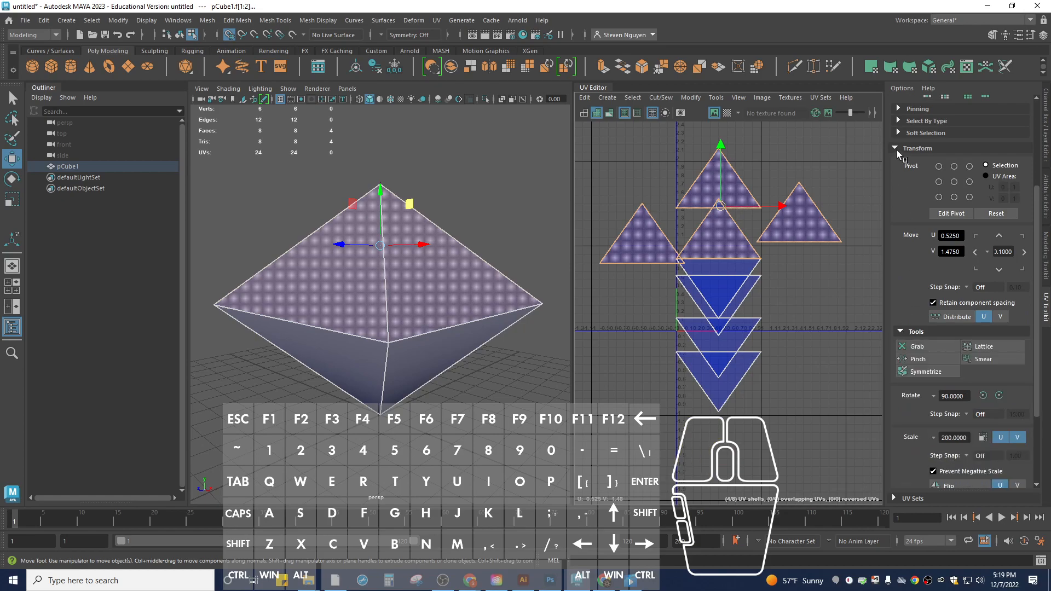
{"action": "left_click", "coordinate": [1046, 316]}
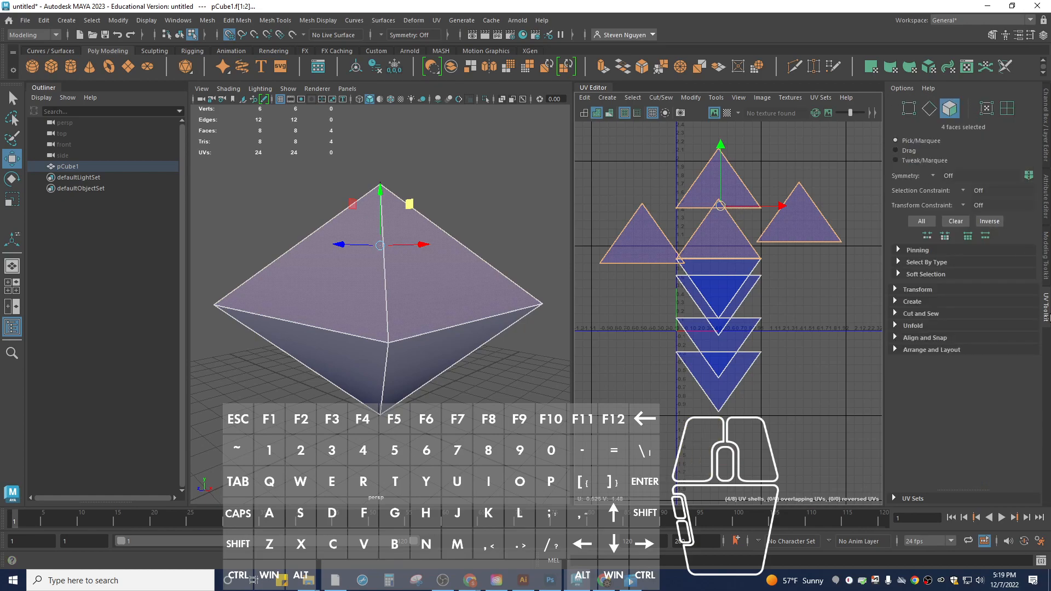
{"action": "left_click", "coordinate": [898, 339]}
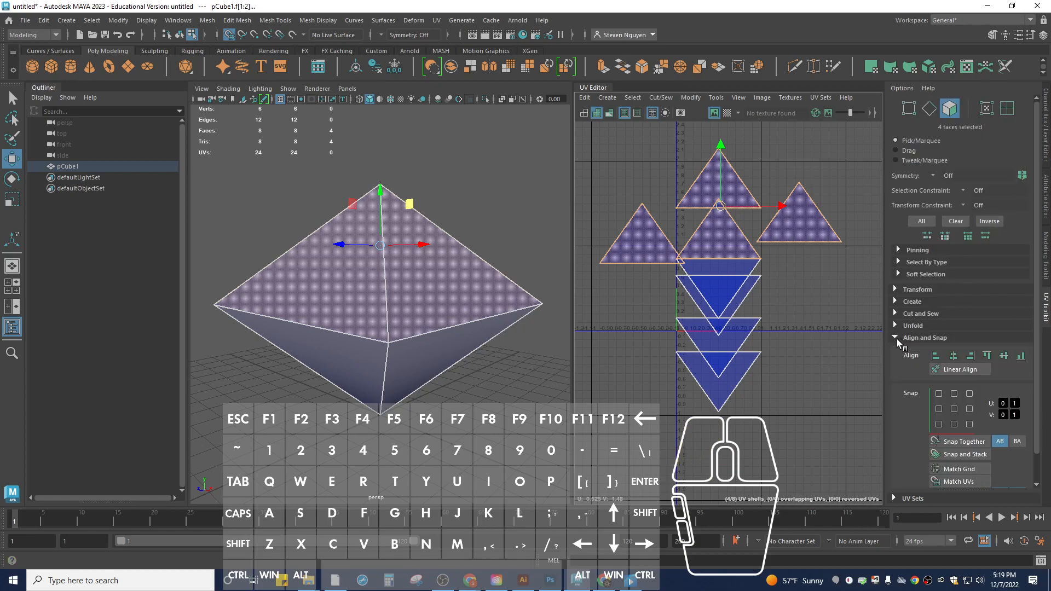
{"action": "left_click", "coordinate": [936, 356]}
{"action": "key", "text": "ctrl+z"}
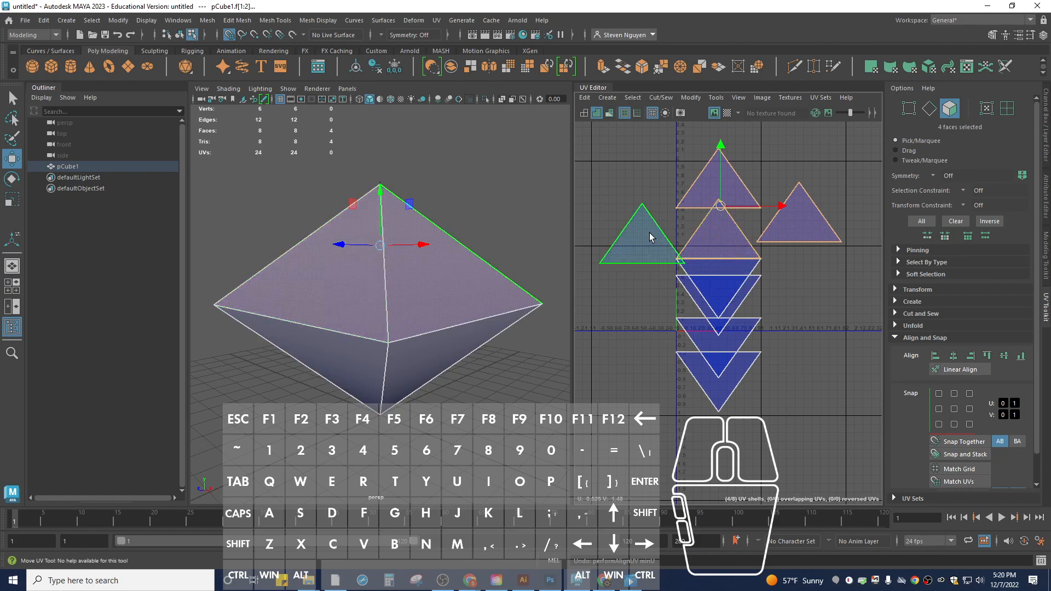
- Check the Arrange and Layout tools, try the minimum-U alignment on the four selected faces again, and undo it
{"action": "scroll", "coordinate": [919, 352], "scroll_direction": "down", "scroll_amount": 1}
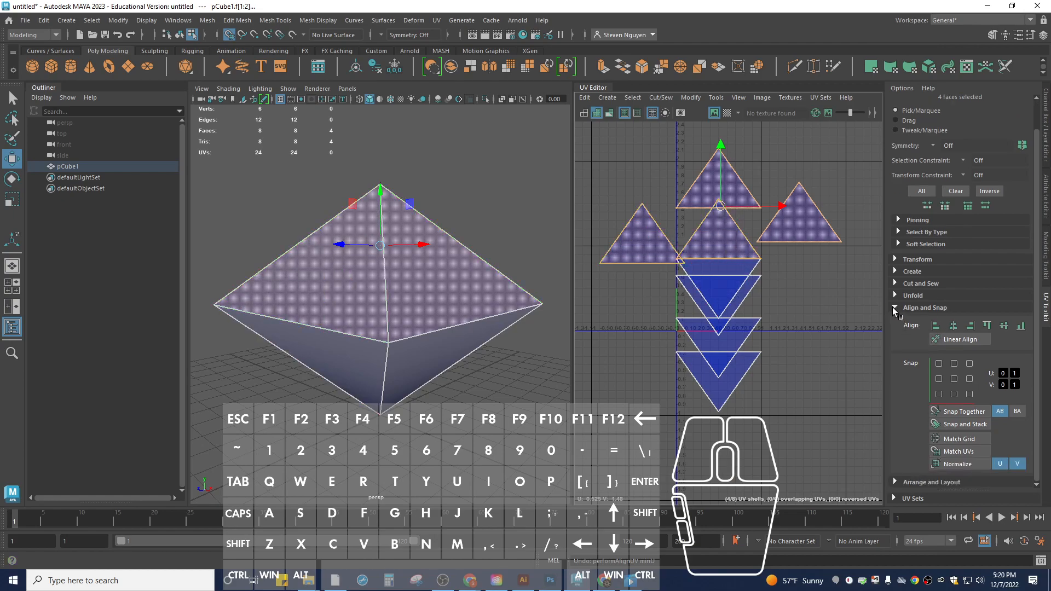
{"action": "left_click", "coordinate": [894, 308]}
{"action": "left_click", "coordinate": [896, 350]}
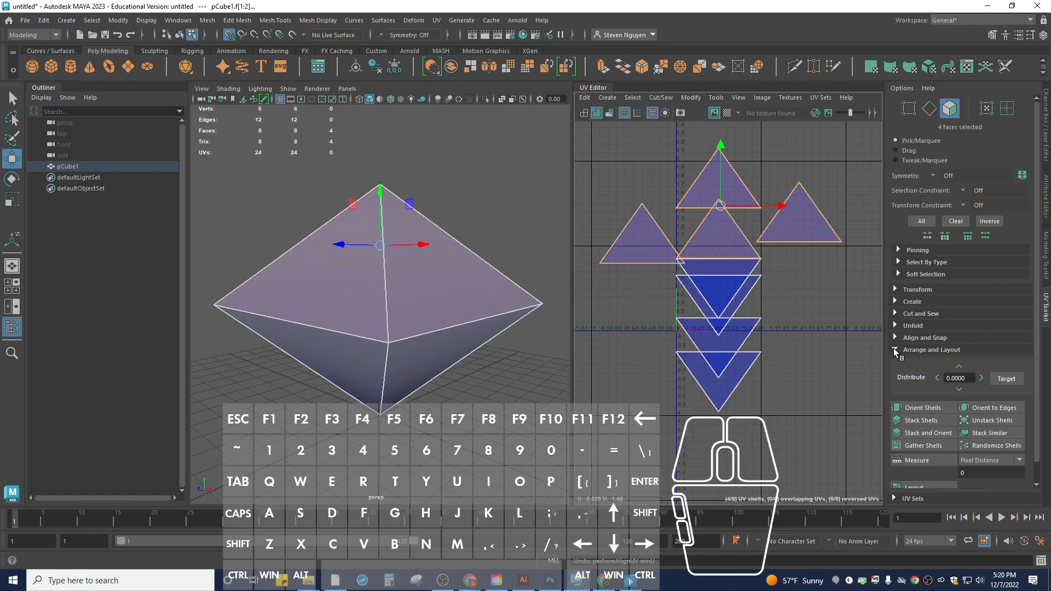
{"action": "left_click", "coordinate": [896, 350]}
{"action": "left_click", "coordinate": [896, 338]}
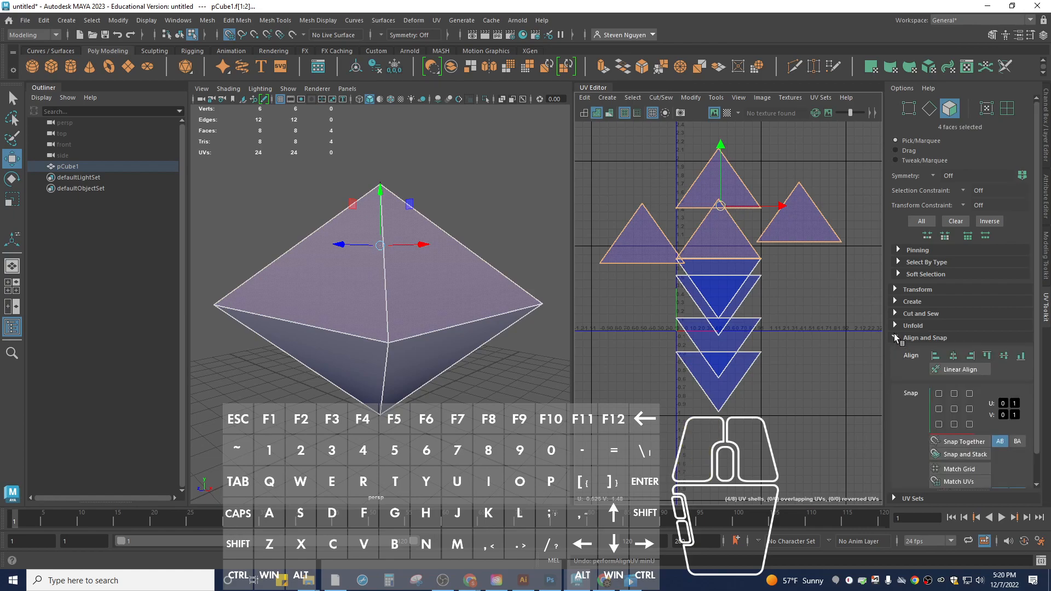
{"action": "left_click", "coordinate": [936, 357]}
{"action": "left_click_drag", "start_coordinate": [639, 272], "coordinate": [763, 344], "text": "alt"}
{"action": "key", "text": "ctrl+z"}
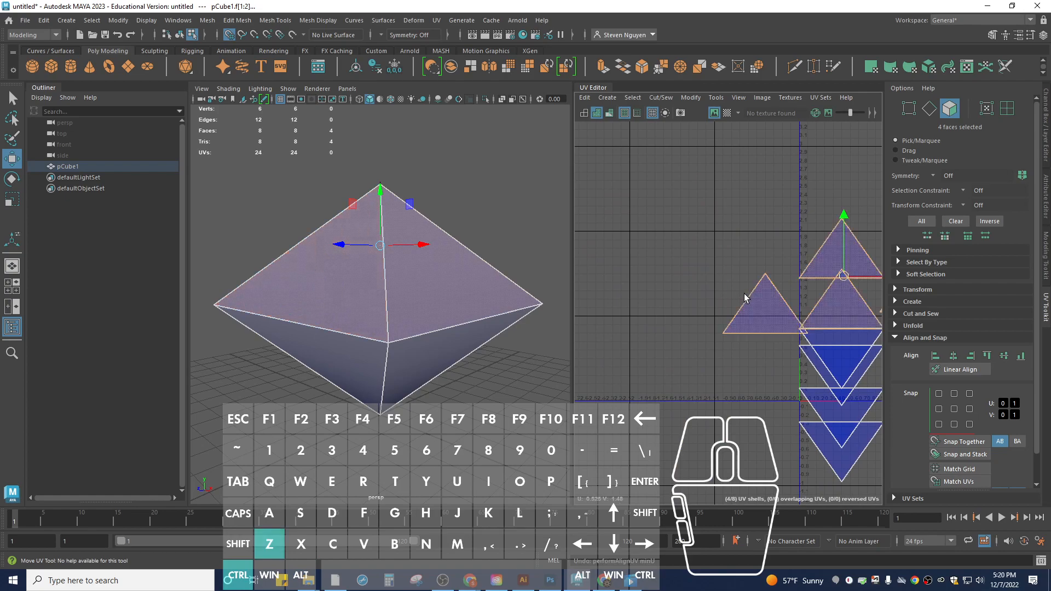
- Try to align the four selected faces' UVs to their average U, and undo it
{"action": "left_click_drag", "start_coordinate": [862, 279], "coordinate": [728, 245], "text": "alt"}
{"action": "left_click", "coordinate": [956, 358]}
{"action": "key", "text": "ctrl+z"}
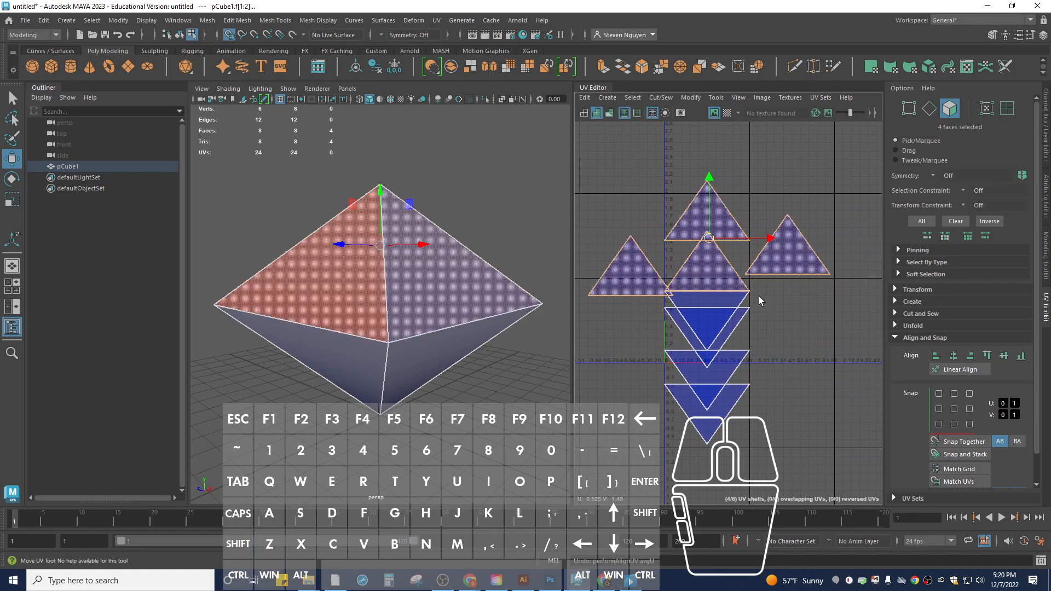
{"action": "left_click", "coordinate": [895, 326]}
{"action": "left_click", "coordinate": [895, 325]}
{"action": "left_click", "coordinate": [894, 313]}
{"action": "left_click", "coordinate": [894, 313]}
{"action": "left_click", "coordinate": [895, 302]}
{"action": "left_click", "coordinate": [894, 302]}
{"action": "left_click", "coordinate": [894, 290]}
{"action": "scroll", "coordinate": [952, 352], "scroll_direction": "down", "scroll_amount": 5}
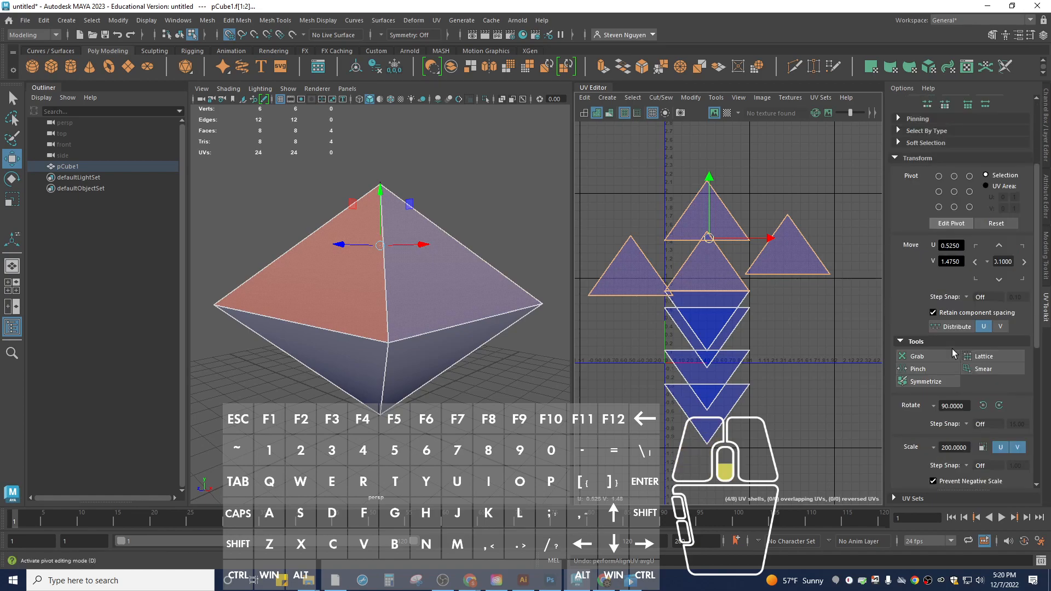
{"action": "scroll", "coordinate": [953, 353], "scroll_direction": "down", "scroll_amount": 2}
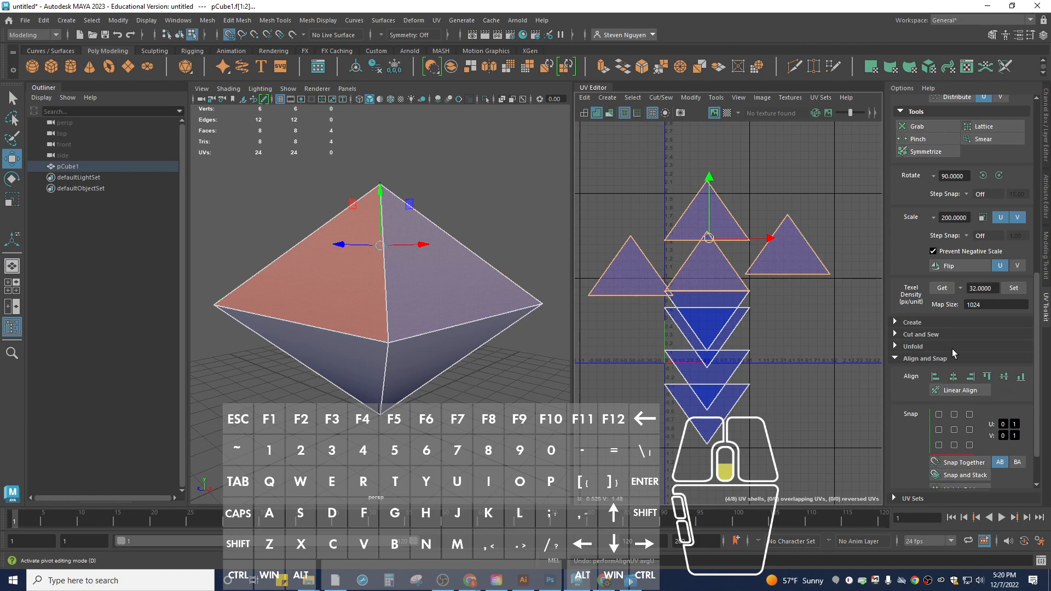
{"action": "scroll", "coordinate": [952, 350], "scroll_direction": "up", "scroll_amount": 6}
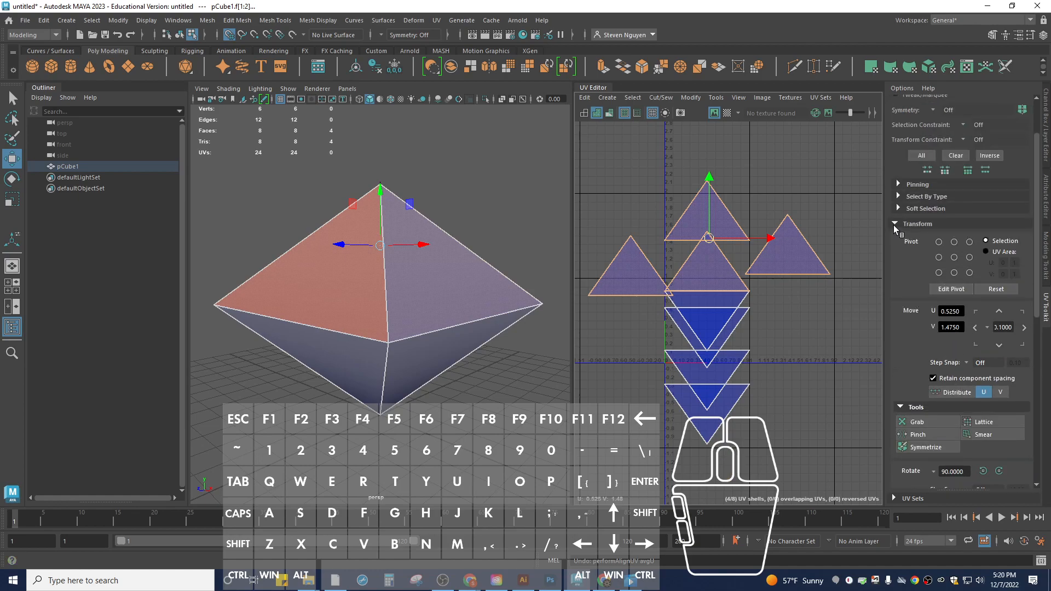
{"action": "left_click", "coordinate": [895, 224]}
- Switch to UV shell selection, select the four upward-pointing shells, and align them to their minimum U
{"action": "left_click", "coordinate": [758, 326]}
{"action": "right_click_drag", "start_coordinate": [770, 257], "coordinate": [746, 251]}
{"action": "left_click", "coordinate": [788, 254]}
{"action": "left_click", "coordinate": [708, 216], "text": "shift"}
{"action": "left_click", "coordinate": [708, 268], "text": "shift"}
{"action": "left_click", "coordinate": [657, 270], "text": "shift"}
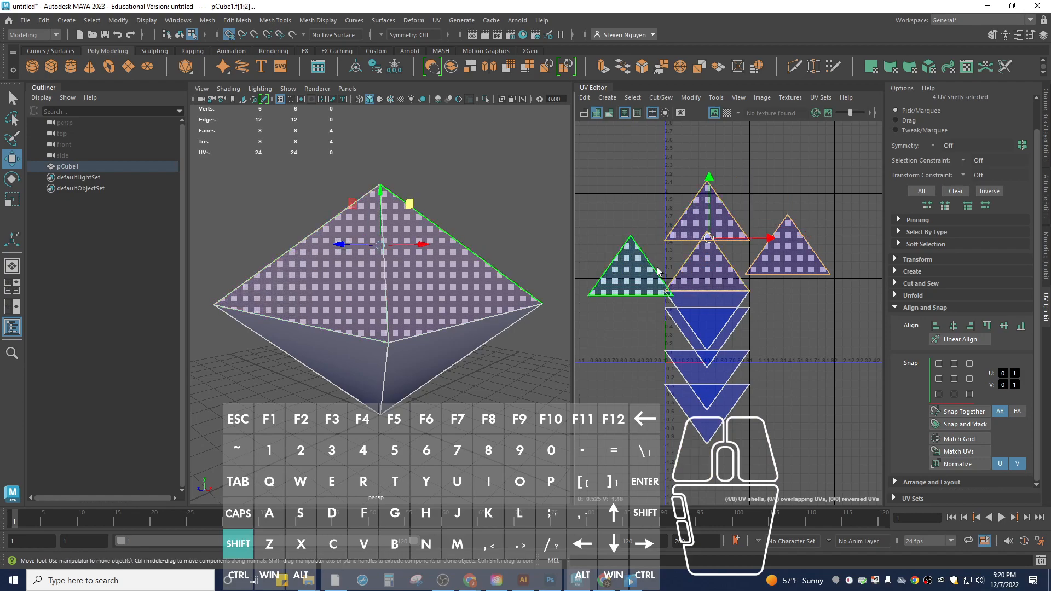
{"action": "left_click", "coordinate": [934, 325]}
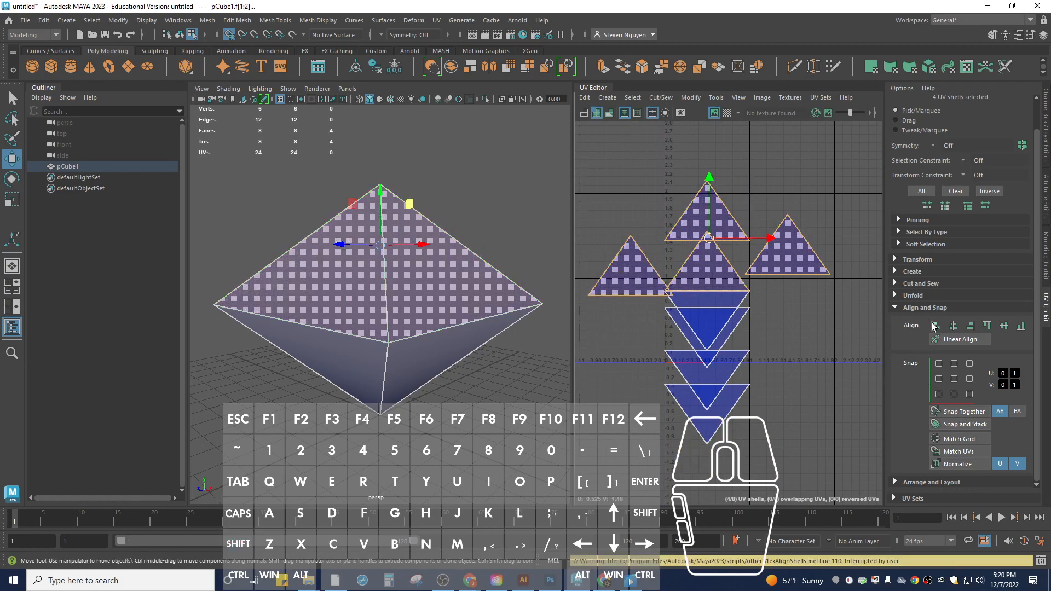
{"action": "left_click", "coordinate": [934, 326]}
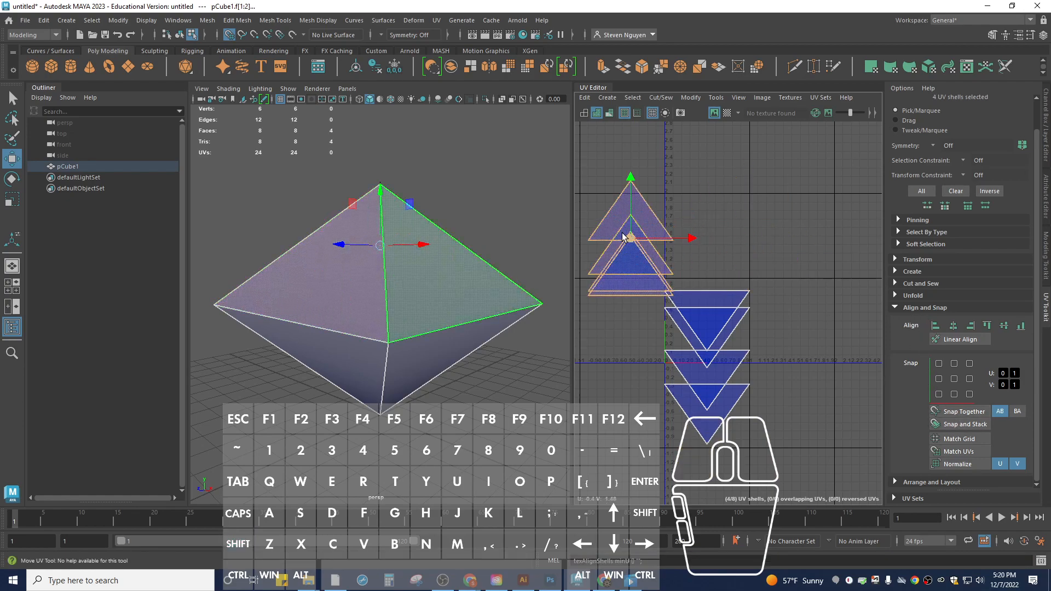
- Align the four upward-pointing shells to their average V and move the stack to U 0.5, above the downward-pointing shells
{"action": "left_click", "coordinate": [716, 261]}
{"action": "right_click_drag", "start_coordinate": [717, 261], "coordinate": [708, 282]}
{"action": "right_click_drag", "start_coordinate": [765, 233], "coordinate": [718, 217]}
{"action": "left_click_drag", "start_coordinate": [602, 171], "coordinate": [629, 326]}
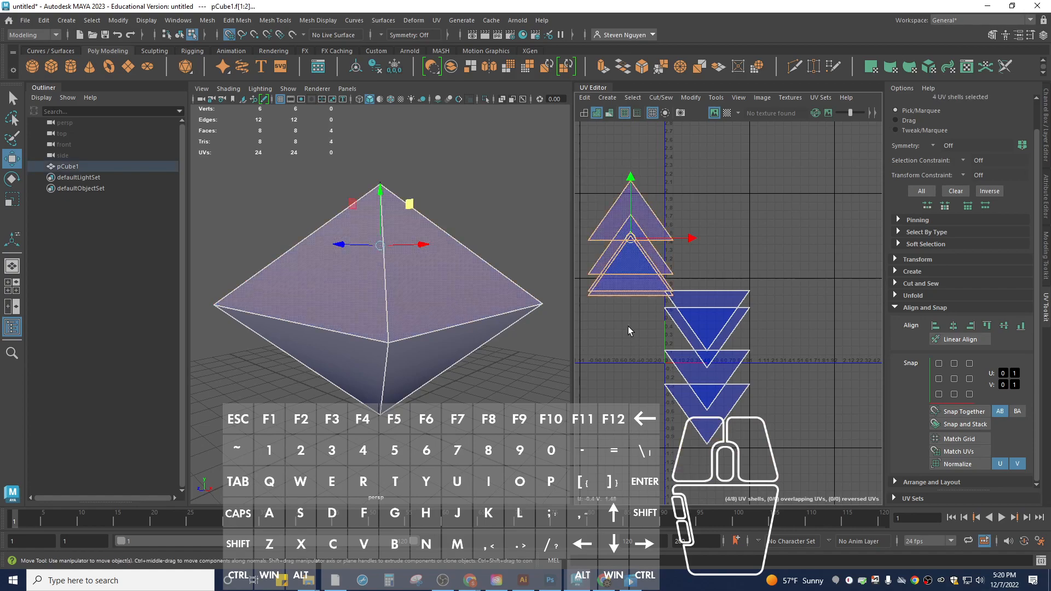
{"action": "left_click", "coordinate": [935, 327]}
{"action": "left_click", "coordinate": [1004, 326]}
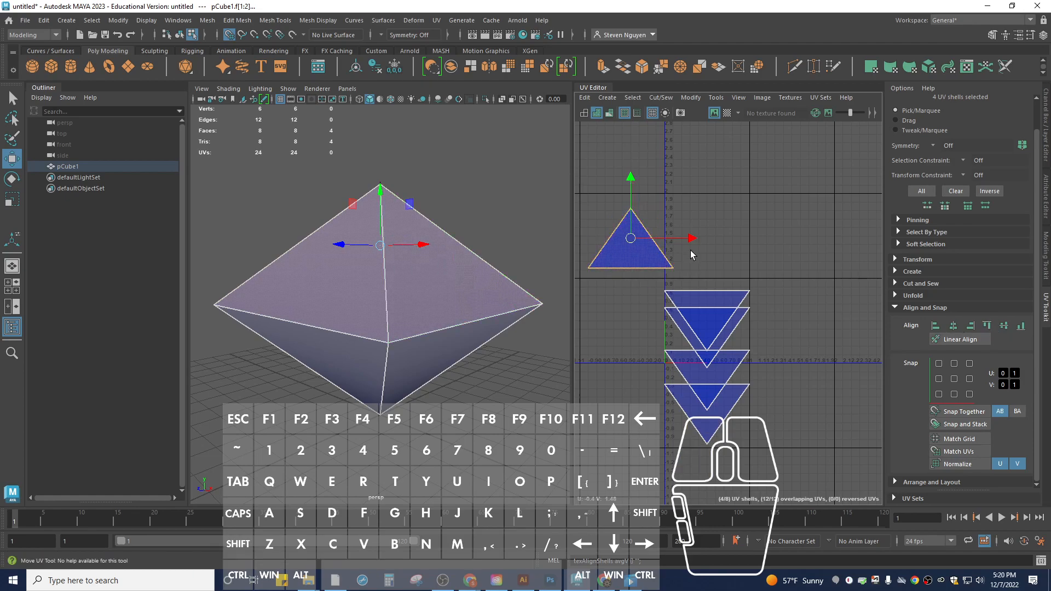
{"action": "left_click_drag", "start_coordinate": [692, 240], "coordinate": [768, 239]}
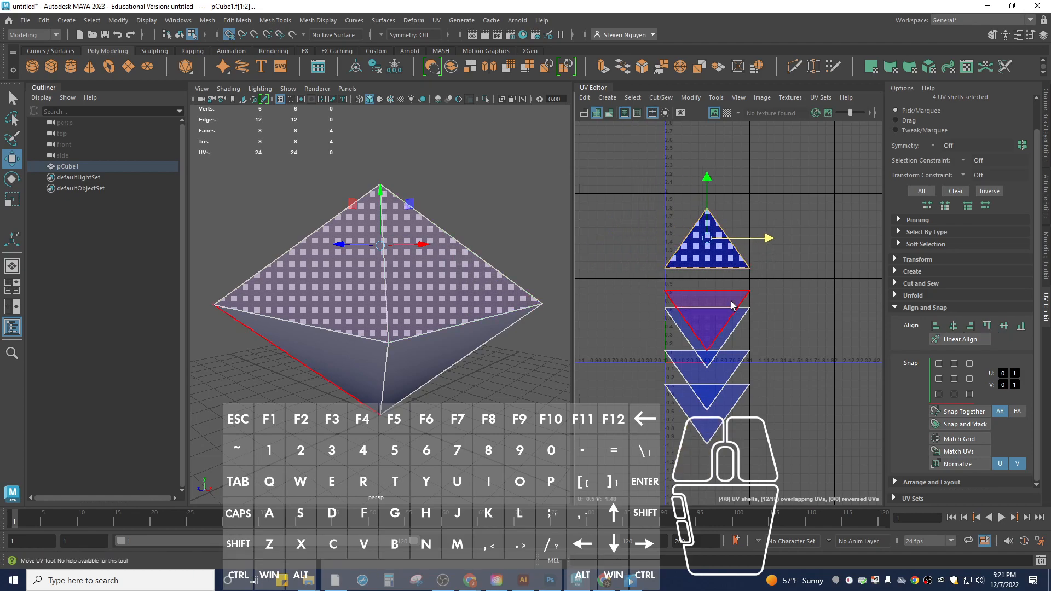
- Select the four downward-pointing UV shells and stack them by aligning to their average V
{"action": "left_click", "coordinate": [629, 307]}
{"action": "right_click_drag", "start_coordinate": [629, 307], "coordinate": [607, 291]}
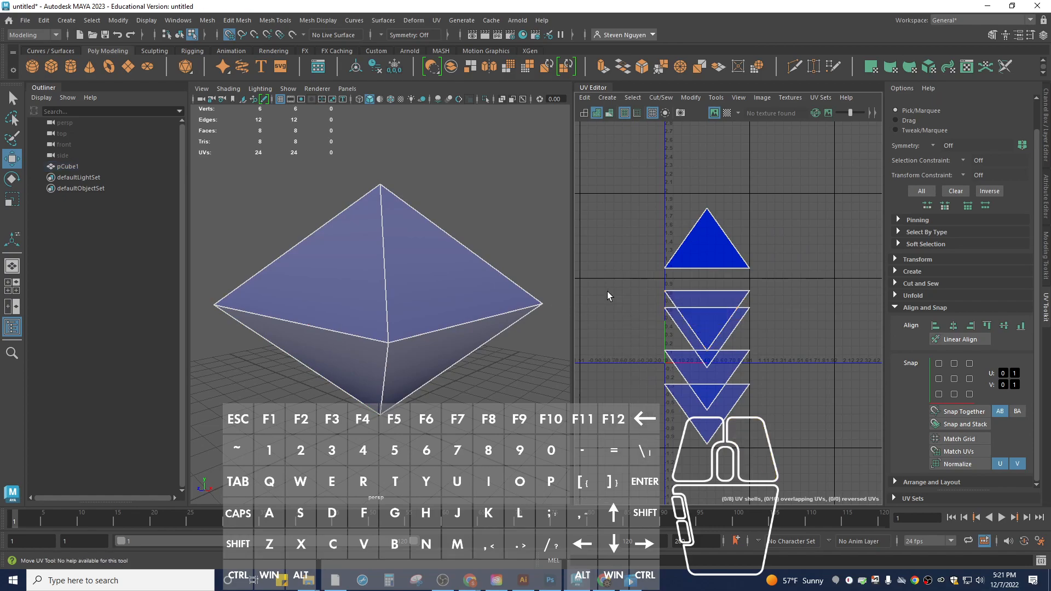
{"action": "left_click_drag", "start_coordinate": [735, 464], "coordinate": [710, 324]}
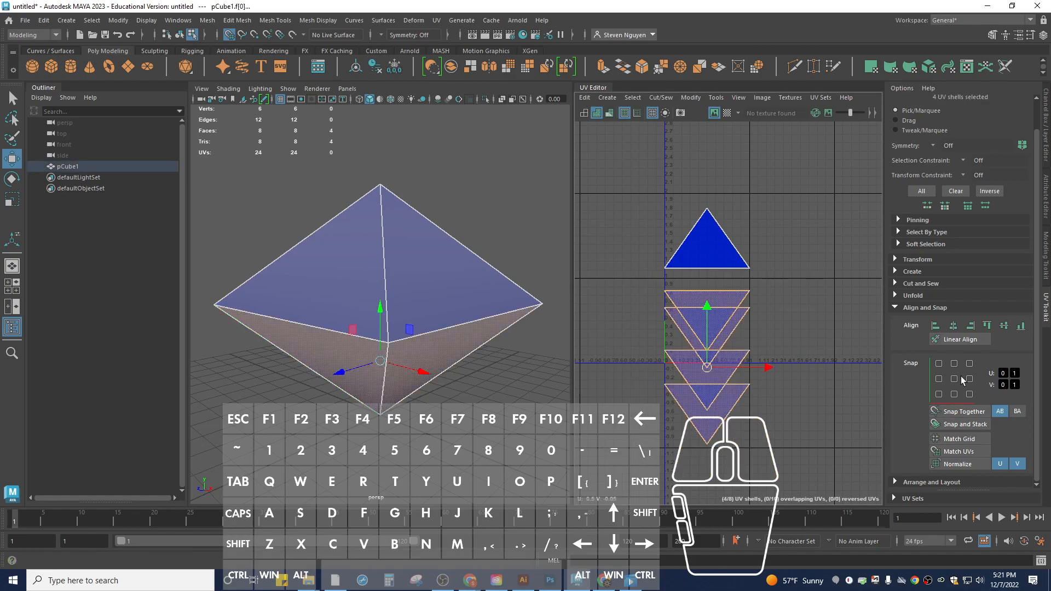
{"action": "left_click", "coordinate": [1003, 327]}
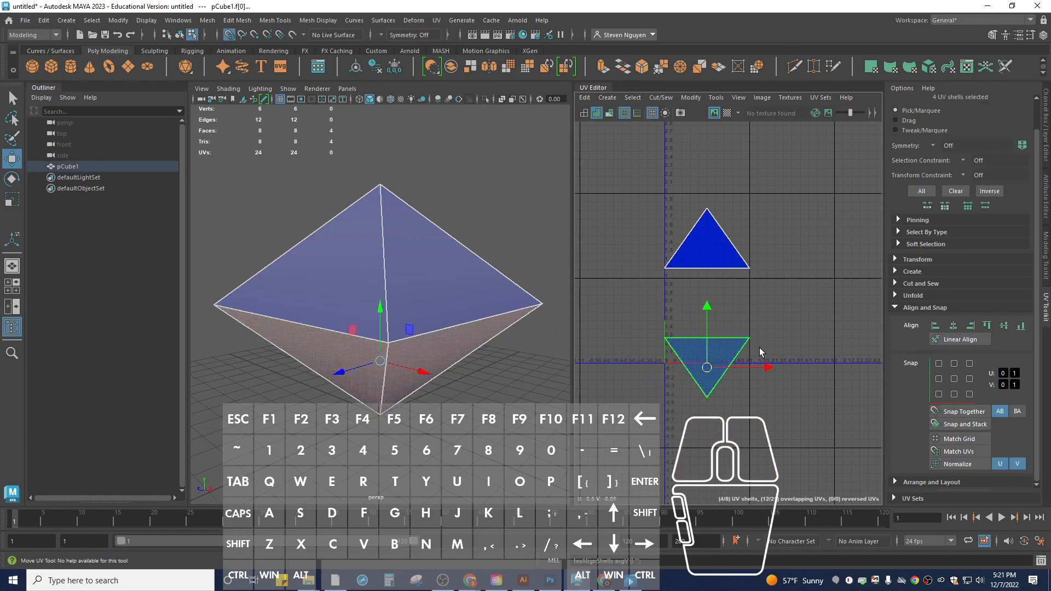
- Try the automatic Layout on all eight UV shells, and undo it
{"action": "left_click_drag", "start_coordinate": [632, 196], "coordinate": [775, 418]}
{"action": "scroll", "coordinate": [775, 418], "scroll_direction": "down", "scroll_amount": 3}
{"action": "scroll", "coordinate": [783, 416], "scroll_direction": "up", "scroll_amount": 4}
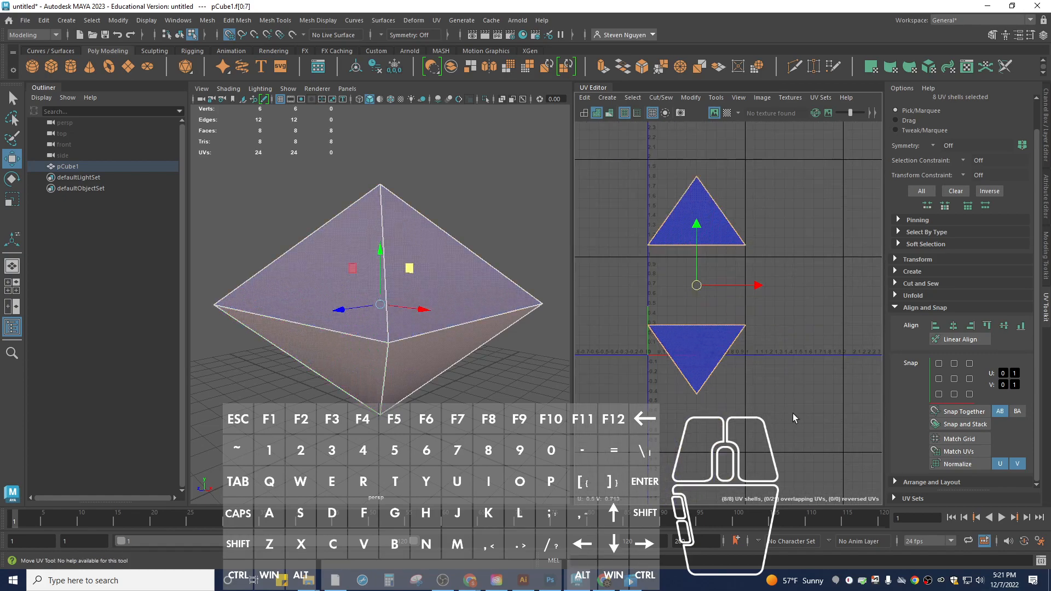
{"action": "left_click", "coordinate": [895, 307]}
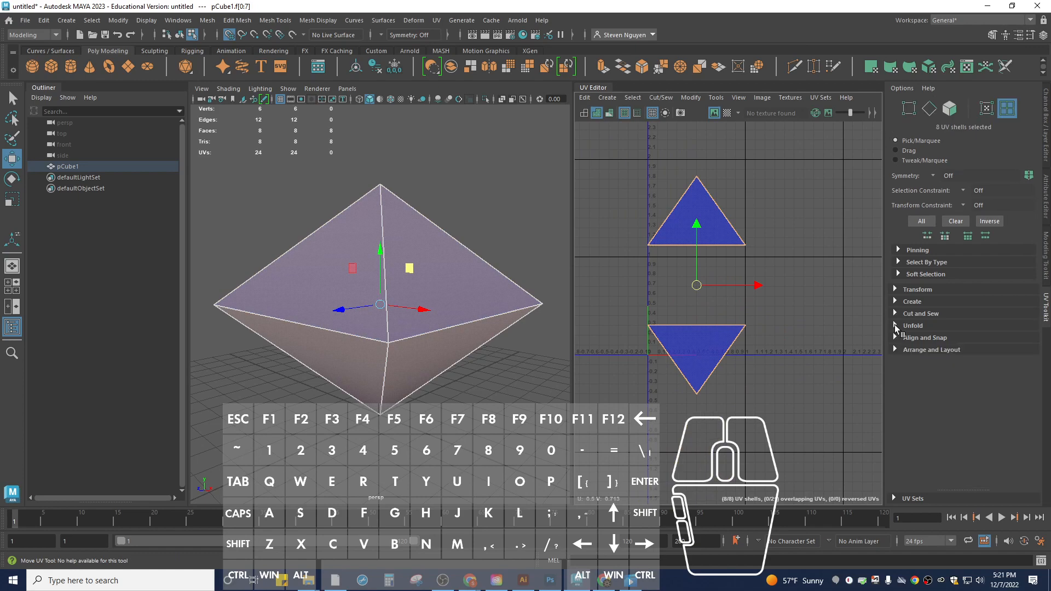
{"action": "left_click", "coordinate": [897, 350]}
{"action": "scroll", "coordinate": [925, 438], "scroll_direction": "down", "scroll_amount": 1}
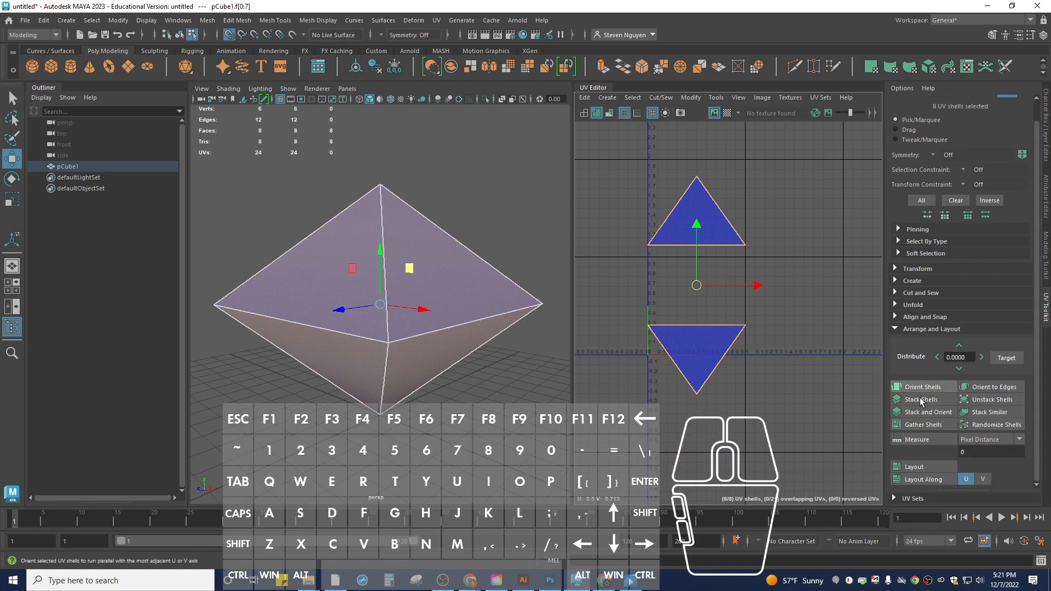
{"action": "left_click", "coordinate": [925, 468]}
{"action": "scroll", "coordinate": [707, 311], "scroll_direction": "up", "scroll_amount": 4}
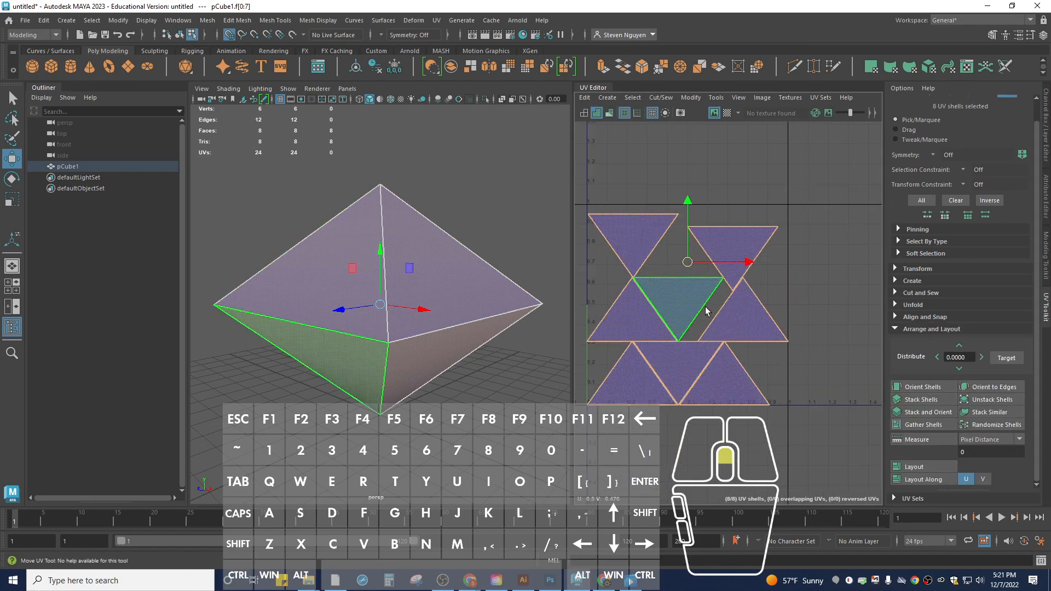
{"action": "key", "text": "ctrl+z"}
{"action": "scroll", "coordinate": [701, 277], "scroll_direction": "down", "scroll_amount": 4}
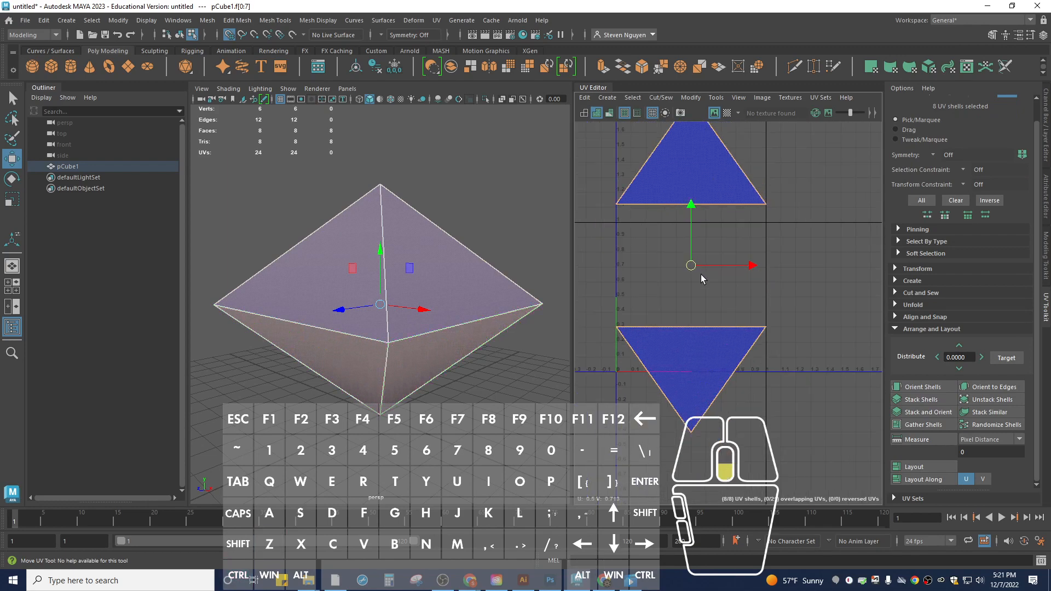
- Select the four stacked upward-pointing UV shells and move them down to just above the downward-pointing stack, with their base at about V 0.4
{"action": "left_click", "coordinate": [692, 173]}
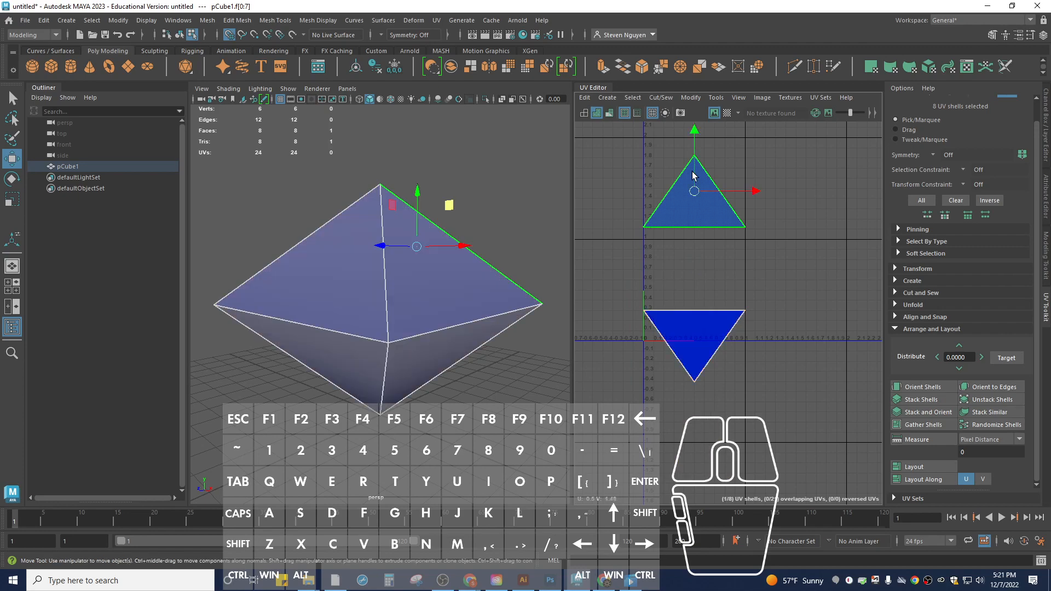
{"action": "left_click_drag", "start_coordinate": [633, 157], "coordinate": [760, 260]}
{"action": "left_click_drag", "start_coordinate": [695, 131], "coordinate": [695, 206]}
{"action": "left_click", "coordinate": [706, 339]}
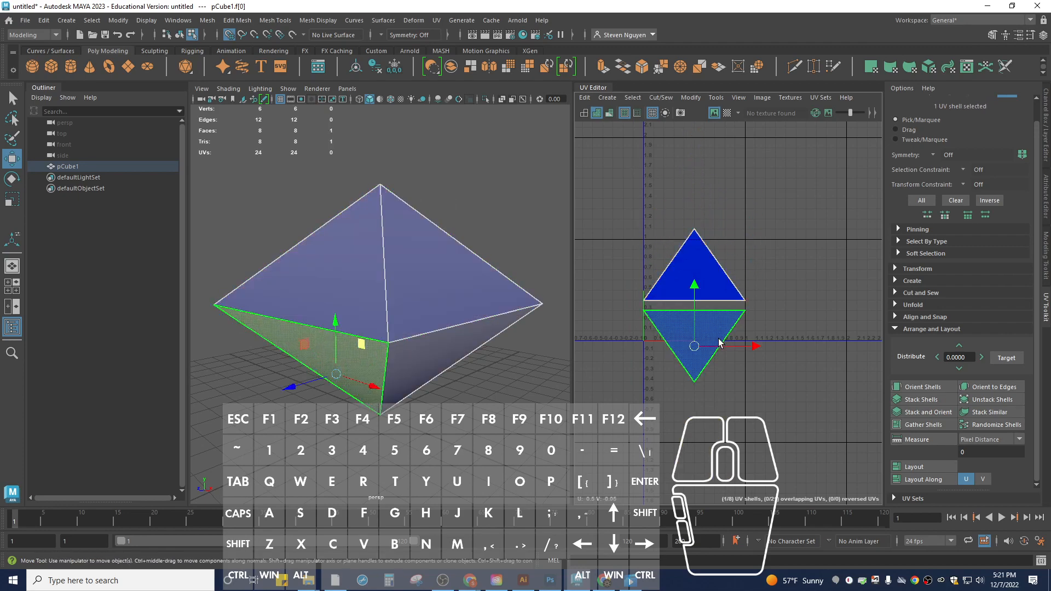
- Select all eight UV shells and scale them down uniformly to about 0.4 UV units wide
{"action": "left_click_drag", "start_coordinate": [625, 221], "coordinate": [792, 417]}
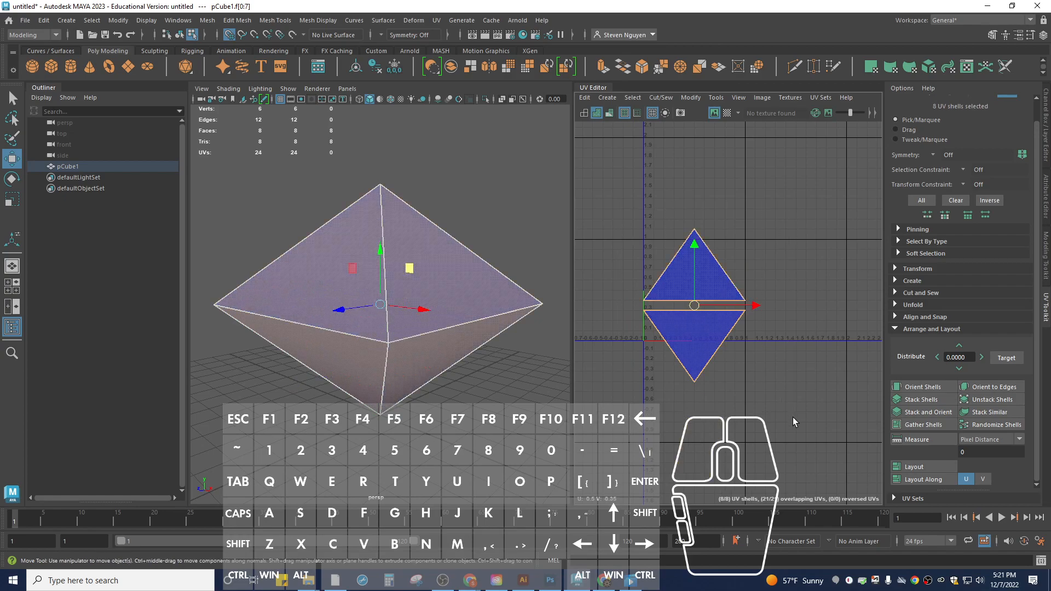
{"action": "key", "text": "r"}
{"action": "left_click_drag", "start_coordinate": [701, 308], "coordinate": [662, 340]}
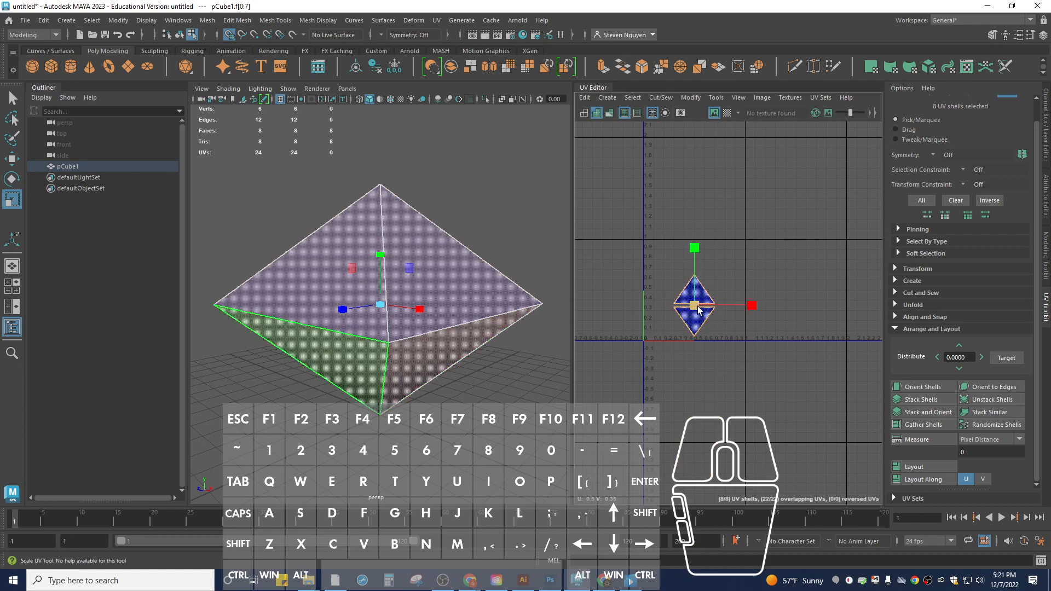
- Move the eight shells to U 0.25, V 0.5 and scale them down further to about 0.15 units wide
{"action": "key", "text": "w"}
{"action": "mouse_move", "coordinate": [693, 246]}
{"action": "left_mouse_down"}
{"action": "mouse_move", "coordinate": [698, 219]}
{"action": "mouse_move", "coordinate": [700, 236]}
{"action": "left_mouse_up"}
{"action": "left_click_drag", "start_coordinate": [761, 291], "coordinate": [662, 296]}
{"action": "key", "text": "r"}
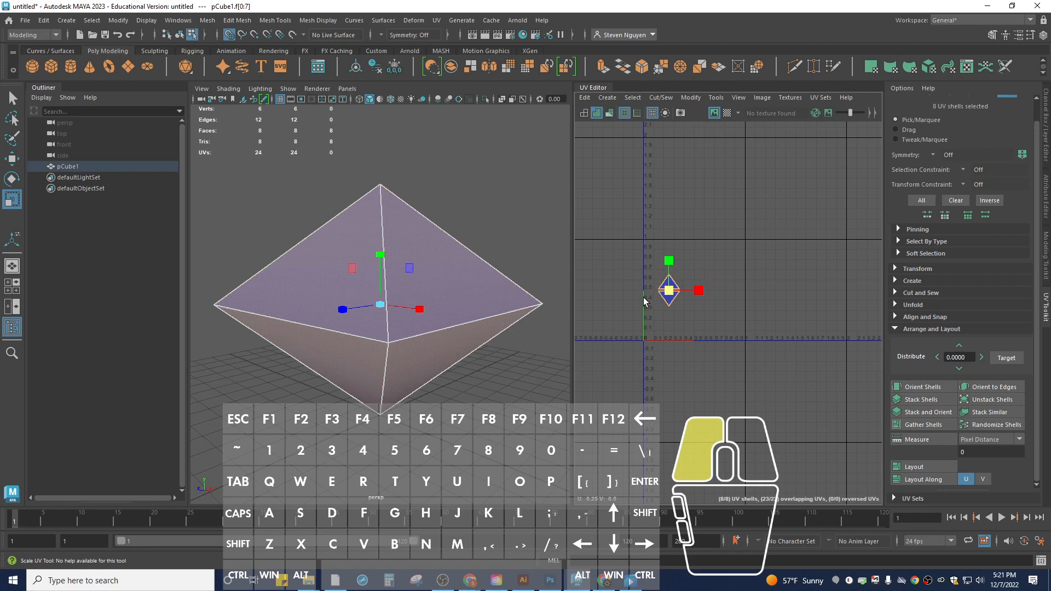
{"action": "left_click_drag", "start_coordinate": [641, 297], "coordinate": [636, 296]}
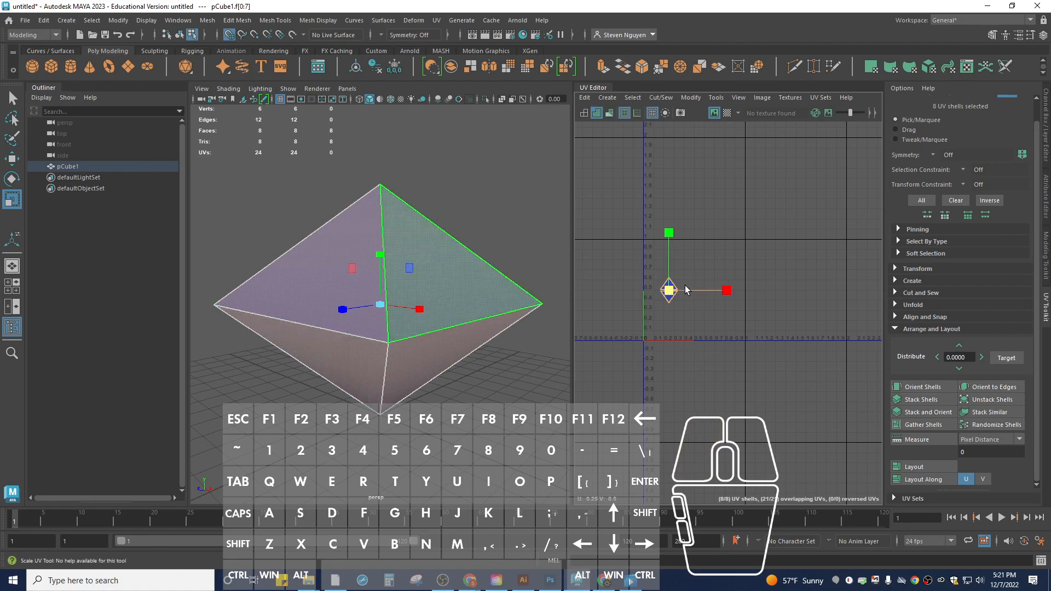
- Move the eight shells to U 0.15, V 0.5 and enlarge them to about 0.2 units wide
{"action": "key", "text": "w"}
{"action": "left_click_drag", "start_coordinate": [727, 299], "coordinate": [720, 297]}
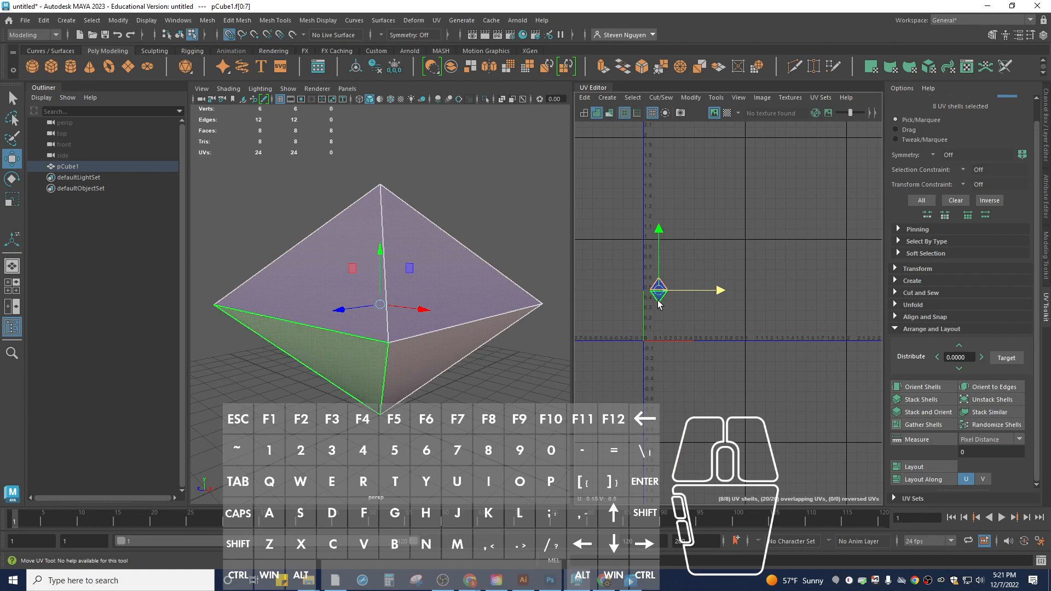
{"action": "scroll", "coordinate": [668, 239], "scroll_direction": "up", "scroll_amount": 8}
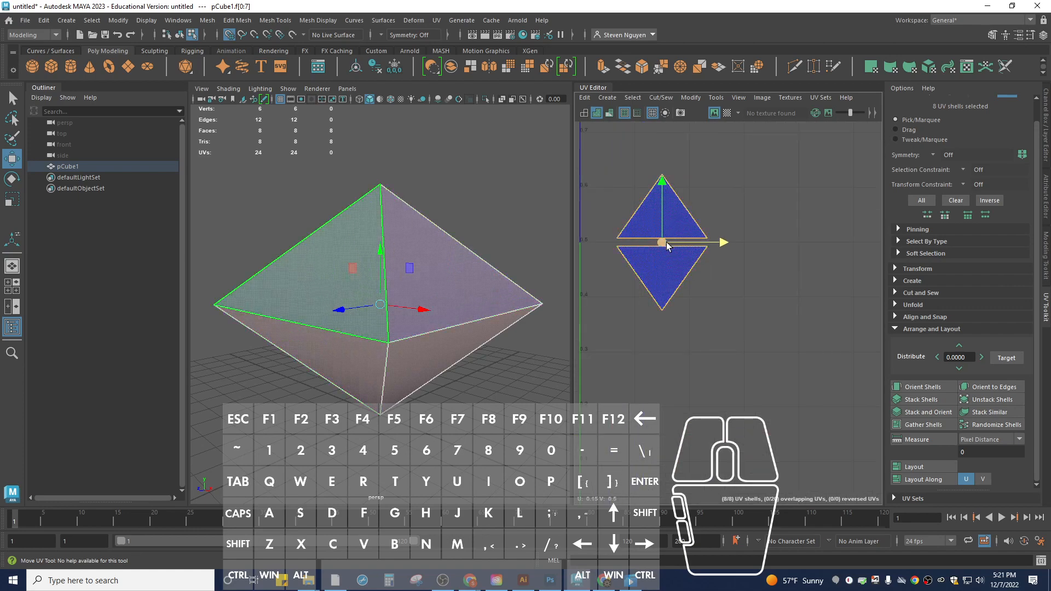
{"action": "key", "text": "r"}
{"action": "left_click_drag", "start_coordinate": [663, 243], "coordinate": [669, 243]}
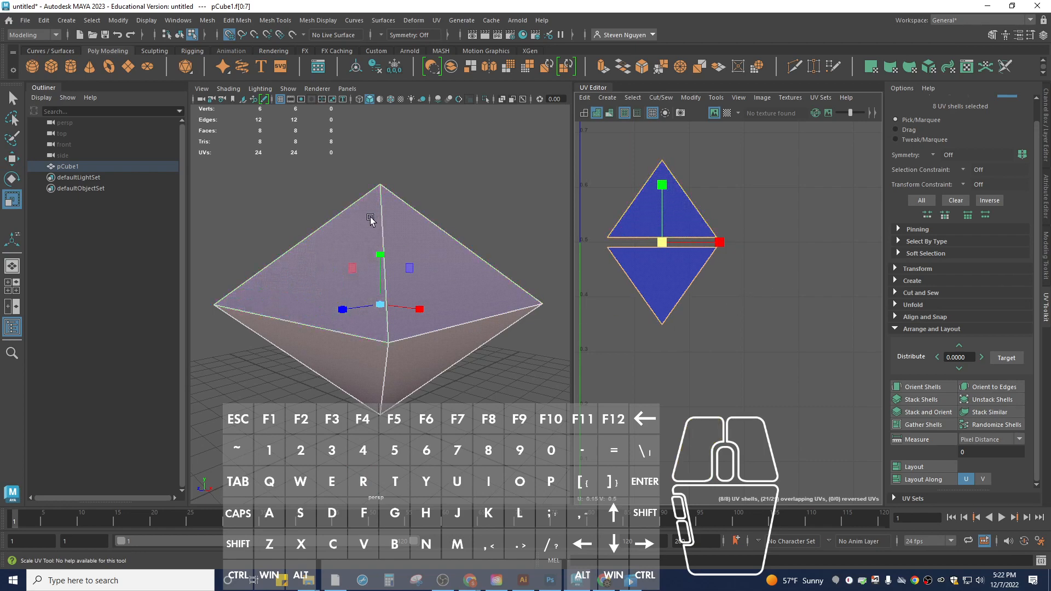
- Examine which upper and lower faces of the octahedron adjoin and which stacked UV shells they belong to
{"action": "mouse_move", "coordinate": [731, 341]}
{"action": "left_mouse_down", "text": "alt"}
{"action": "mouse_move", "coordinate": [717, 342]}
{"action": "mouse_move", "coordinate": [734, 343]}
{"action": "left_mouse_up", "text": "alt"}
{"action": "left_click", "coordinate": [430, 298]}
{"action": "left_click_drag", "start_coordinate": [480, 328], "coordinate": [413, 305], "text": "alt"}
{"action": "left_click", "coordinate": [418, 356]}
{"action": "left_click", "coordinate": [427, 282]}
{"action": "left_click", "coordinate": [421, 359]}
{"action": "left_click", "coordinate": [423, 278]}
{"action": "left_click", "coordinate": [425, 351]}
{"action": "left_click", "coordinate": [424, 288]}
{"action": "left_click", "coordinate": [421, 347]}
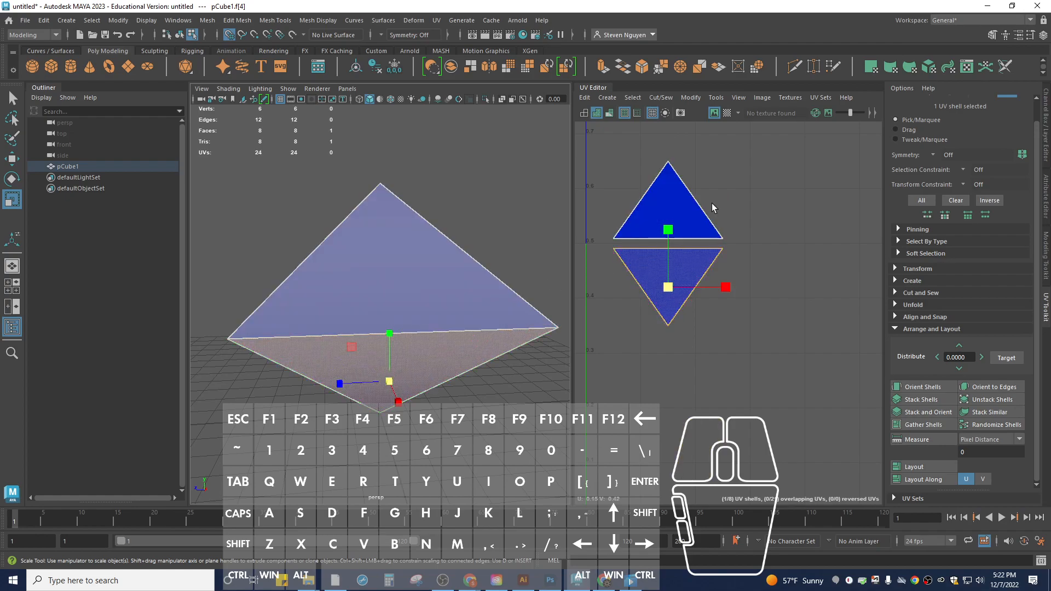
- Move the UV shells of one adjoining upper and lower face pair out of the stacks to U 0.4
{"action": "left_click_drag", "start_coordinate": [537, 315], "coordinate": [430, 290], "text": "alt"}
{"action": "left_click", "coordinate": [424, 280]}
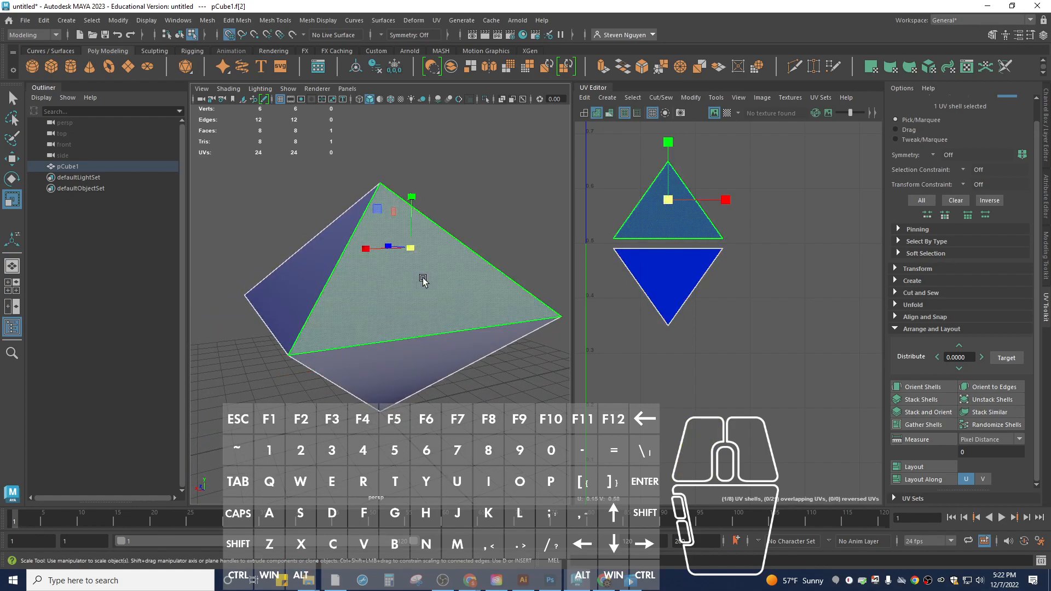
{"action": "key", "text": "w"}
{"action": "left_click_drag", "start_coordinate": [748, 203], "coordinate": [857, 236]}
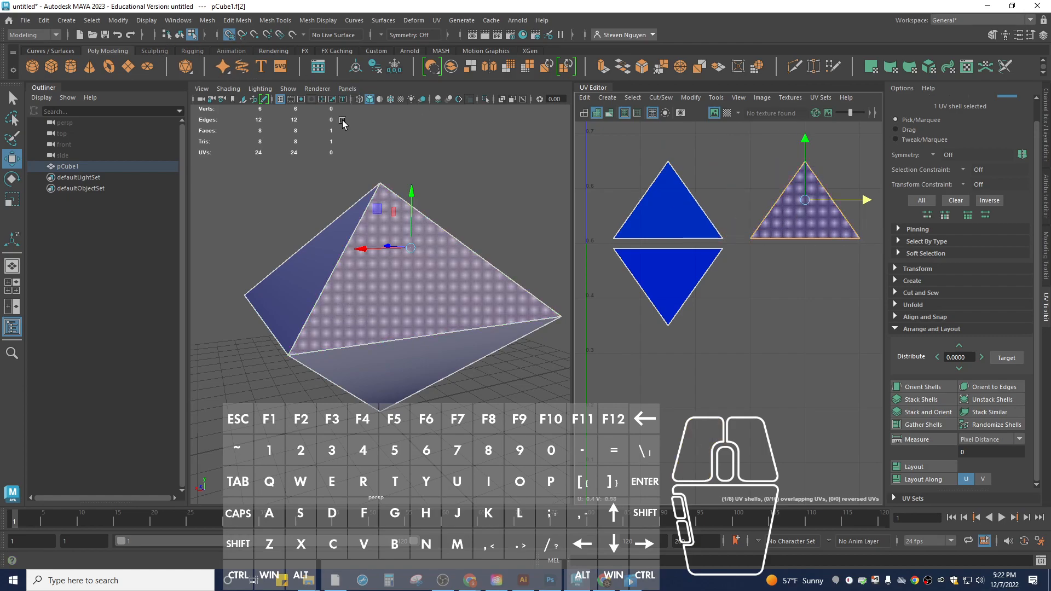
{"action": "left_click", "coordinate": [423, 364]}
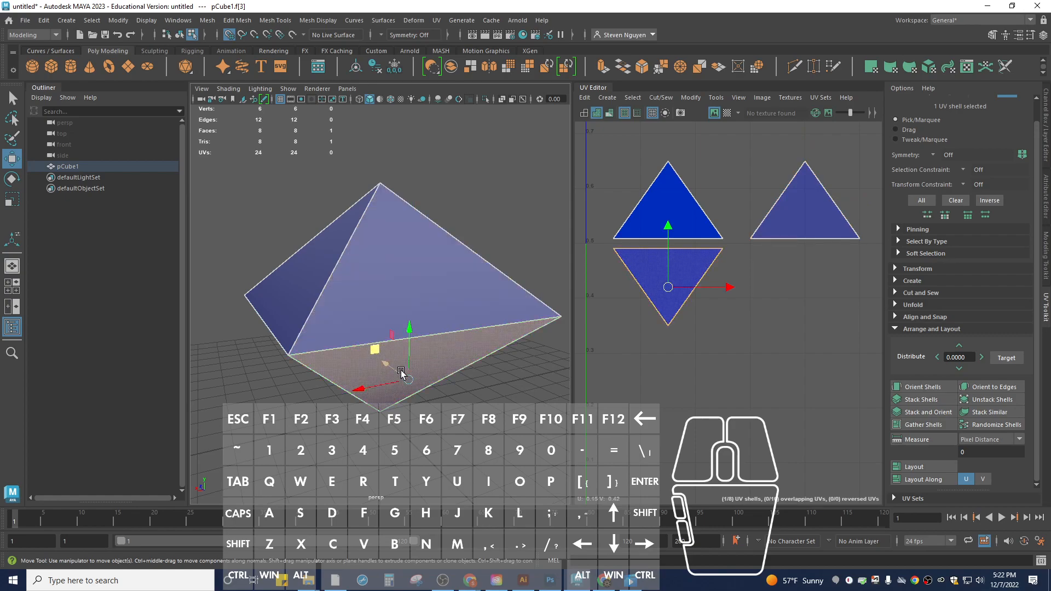
{"action": "left_click_drag", "start_coordinate": [730, 294], "coordinate": [864, 302]}
- Select the next adjoining upper and lower faces on the octahedron and move their UV shells to U 0.65
{"action": "scroll", "coordinate": [850, 303], "scroll_direction": "down", "scroll_amount": 2}
{"action": "middle_click_drag", "start_coordinate": [849, 304], "coordinate": [720, 314], "text": "alt"}
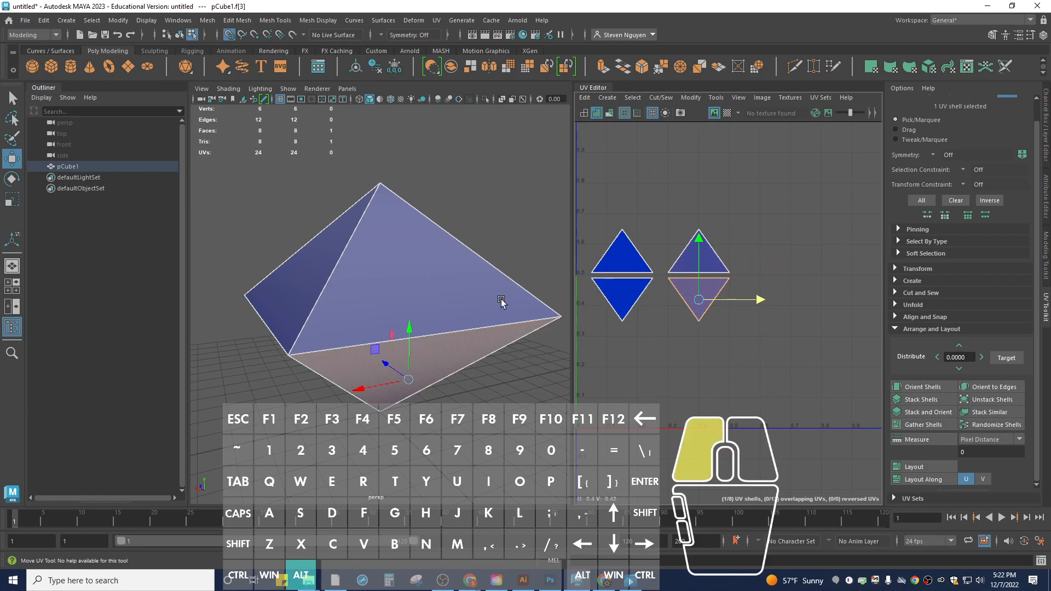
{"action": "left_click_drag", "start_coordinate": [502, 301], "coordinate": [394, 309], "text": "alt"}
{"action": "left_click", "coordinate": [404, 270]}
{"action": "left_click_drag", "start_coordinate": [684, 253], "coordinate": [833, 265]}
{"action": "left_click", "coordinate": [410, 368]}
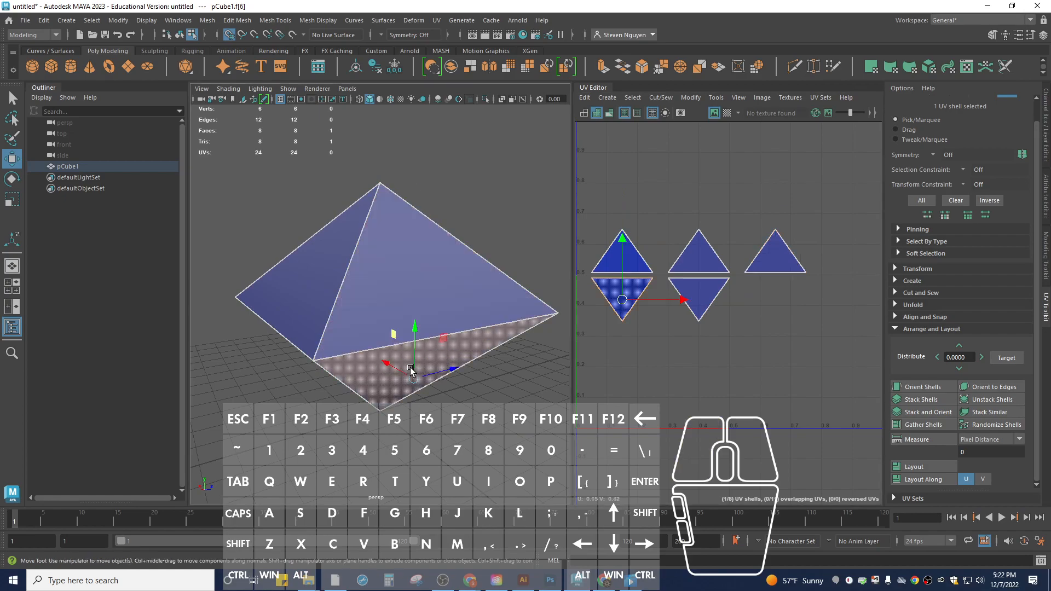
{"action": "left_click_drag", "start_coordinate": [801, 310], "coordinate": [832, 311]}
- Select the following upper and lower face pair on the octahedron and move its UV shells to about U 0.9
{"action": "left_click_drag", "start_coordinate": [756, 352], "coordinate": [545, 278], "text": "alt"}
{"action": "left_click", "coordinate": [424, 260]}
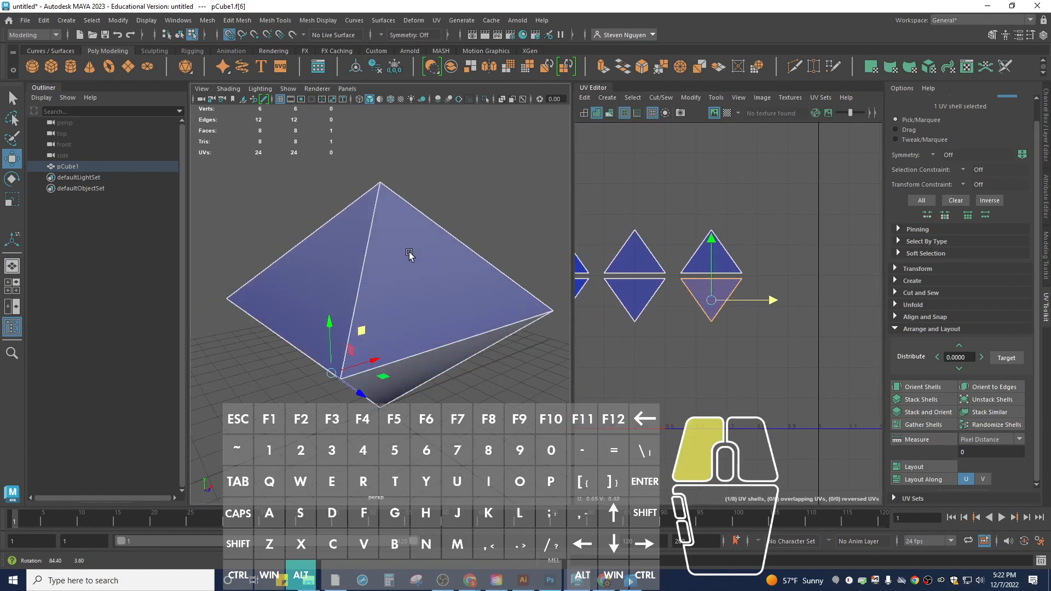
{"action": "left_click_drag", "start_coordinate": [620, 256], "coordinate": [843, 268]}
{"action": "left_click", "coordinate": [409, 380]}
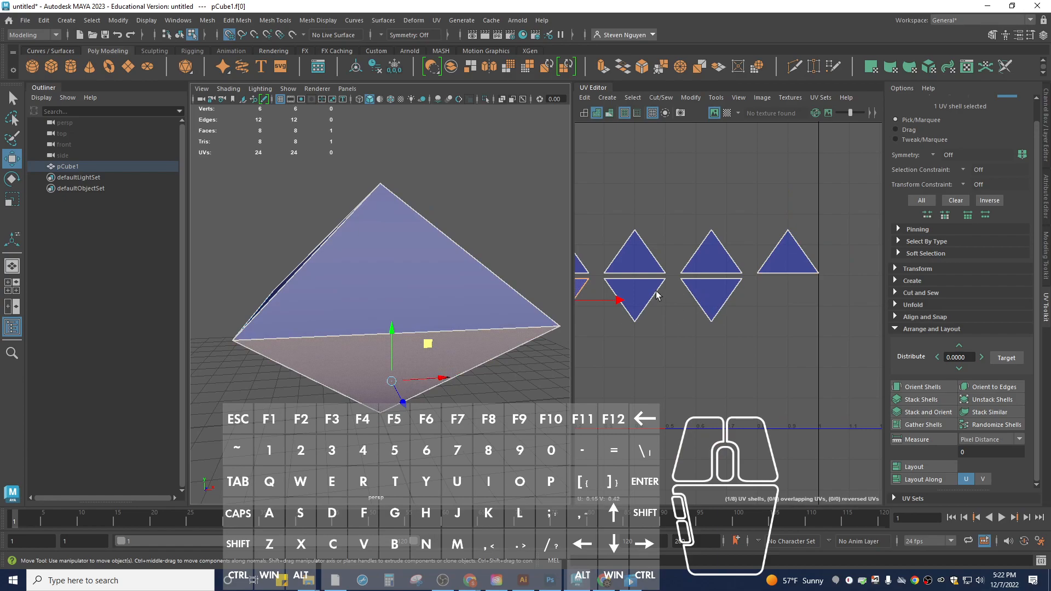
{"action": "left_click_drag", "start_coordinate": [619, 305], "coordinate": [852, 304]}
- Select all eight UV shells, shift the row so it is centred at about U 0.5, and clear the selection
{"action": "middle_click_drag", "start_coordinate": [716, 310], "coordinate": [754, 311], "text": "alt"}
{"action": "middle_click_drag", "start_coordinate": [705, 274], "coordinate": [718, 270], "text": "alt"}
{"action": "left_click_drag", "start_coordinate": [591, 192], "coordinate": [856, 382]}
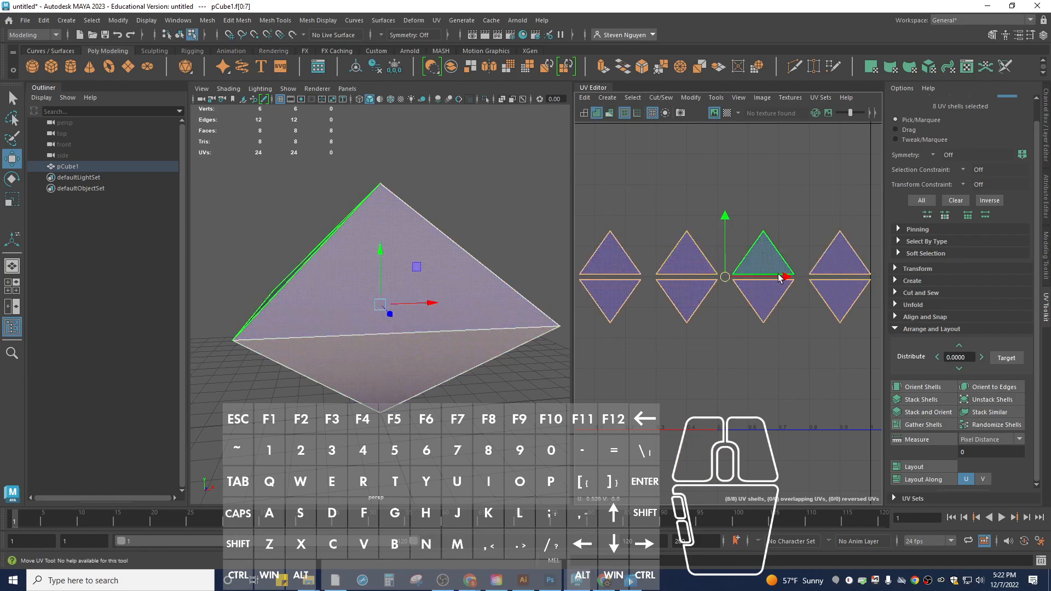
{"action": "left_click_drag", "start_coordinate": [787, 282], "coordinate": [774, 279]}
{"action": "middle_click_drag", "start_coordinate": [774, 279], "coordinate": [723, 224], "text": "alt"}
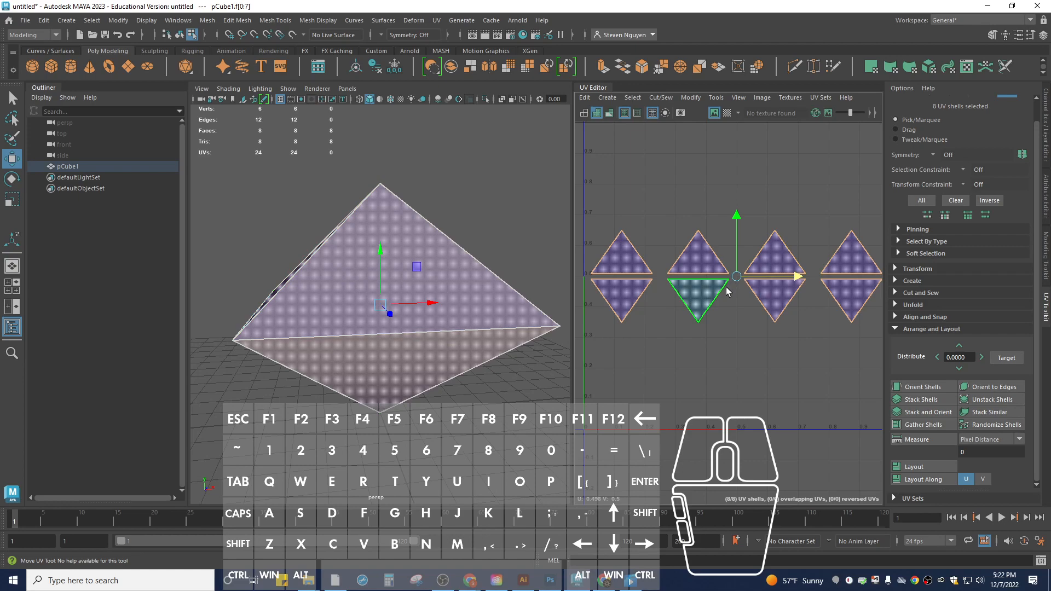
{"action": "left_click", "coordinate": [754, 229]}
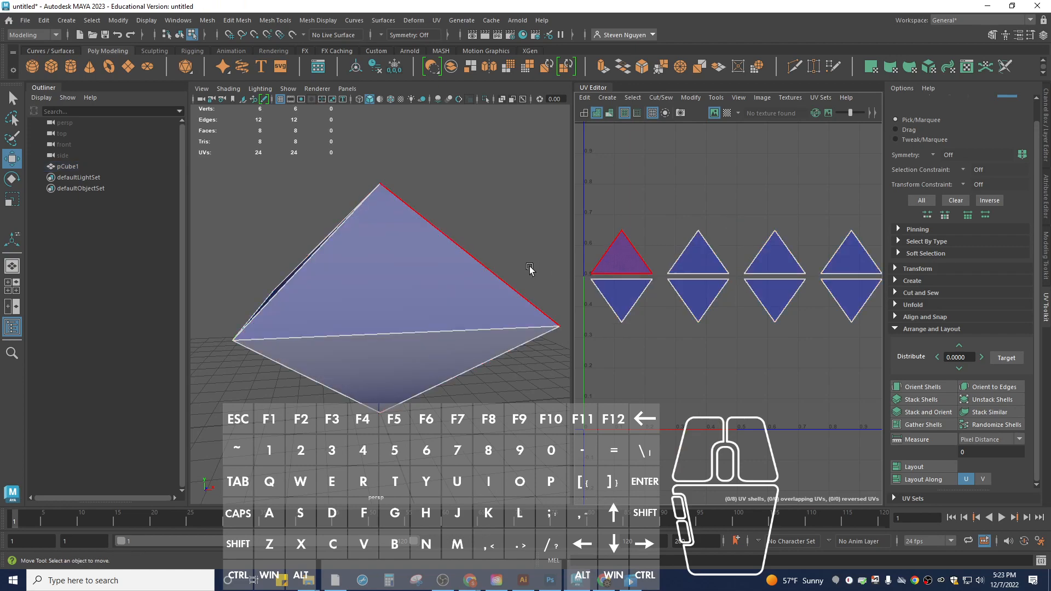
- Examine the octahedron from several angles to compare each upper and lower face with its paired shells in the UV layout
{"action": "left_click_drag", "start_coordinate": [520, 263], "coordinate": [422, 242], "text": "alt"}
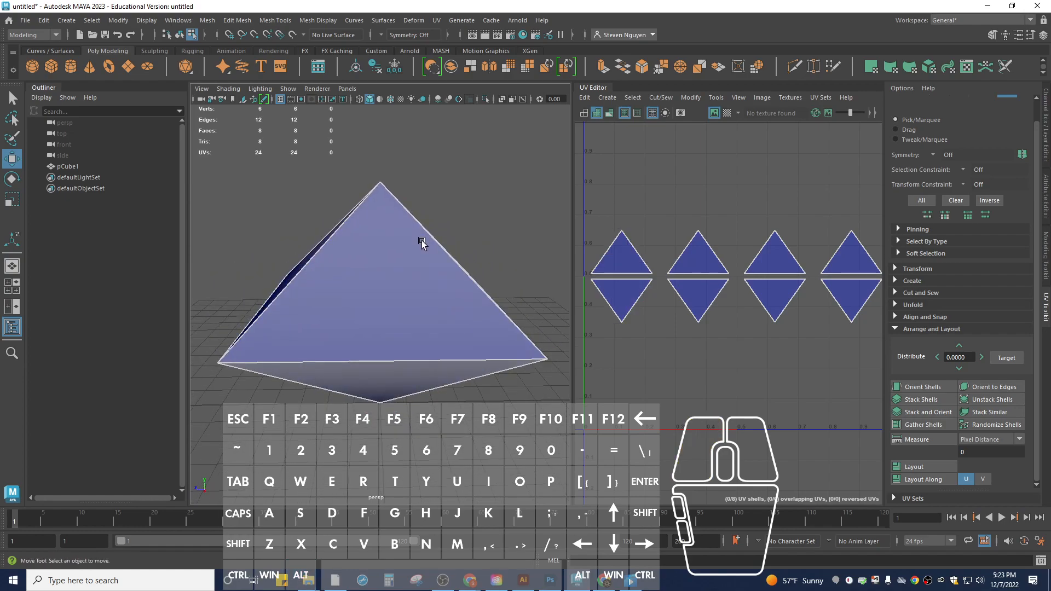
{"action": "left_click_drag", "start_coordinate": [404, 368], "coordinate": [412, 277], "text": "alt"}
{"action": "left_click_drag", "start_coordinate": [453, 349], "coordinate": [355, 312], "text": "alt"}
{"action": "left_click_drag", "start_coordinate": [470, 291], "coordinate": [442, 357], "text": "alt"}
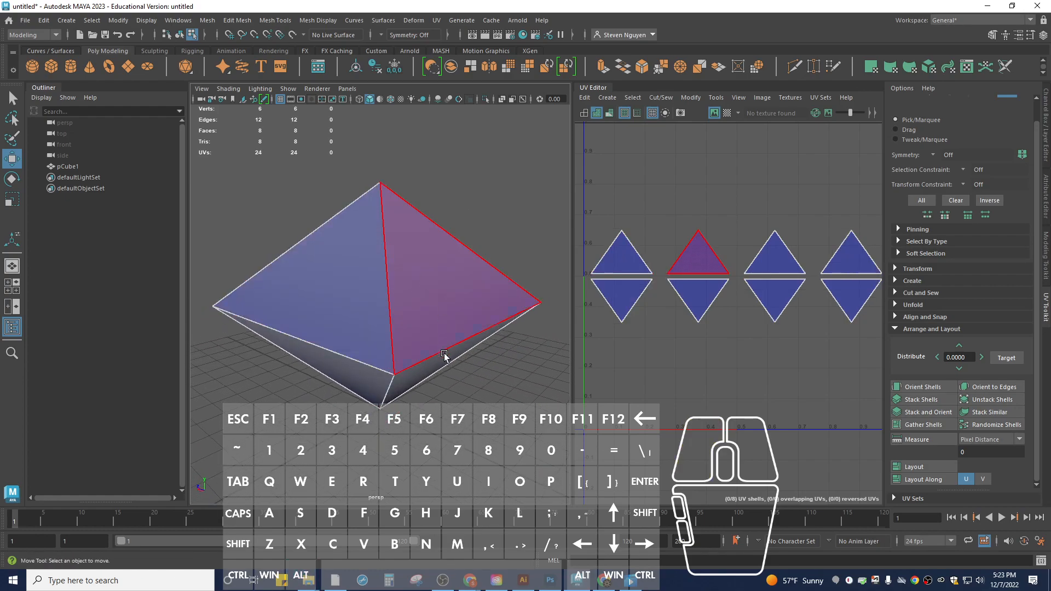
{"action": "left_click_drag", "start_coordinate": [492, 275], "coordinate": [497, 242], "text": "alt"}
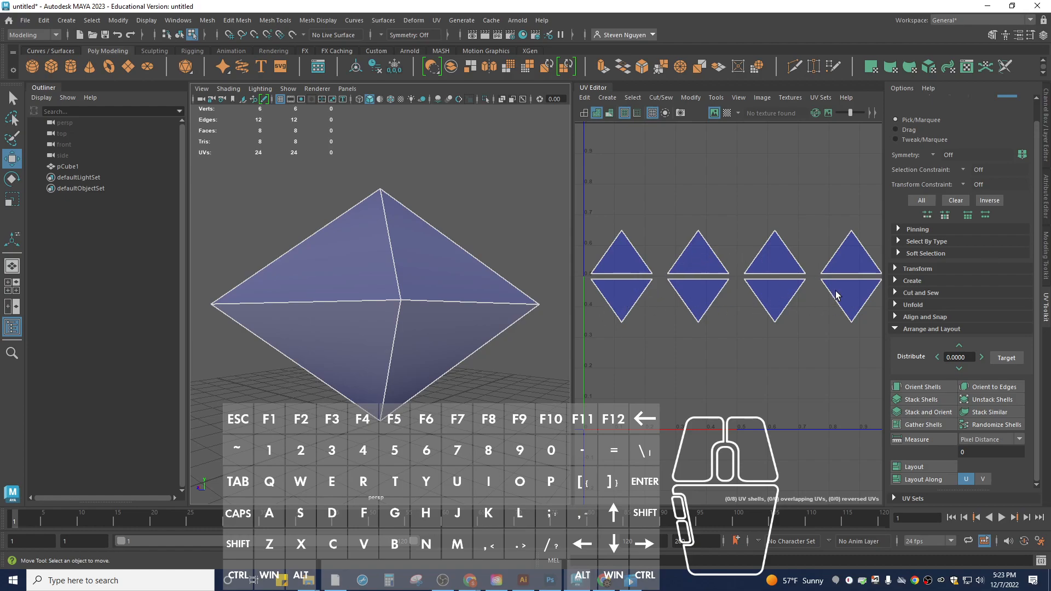
{"action": "left_click", "coordinate": [486, 328]}
{"action": "left_click_drag", "start_coordinate": [481, 331], "coordinate": [410, 327], "text": "alt"}
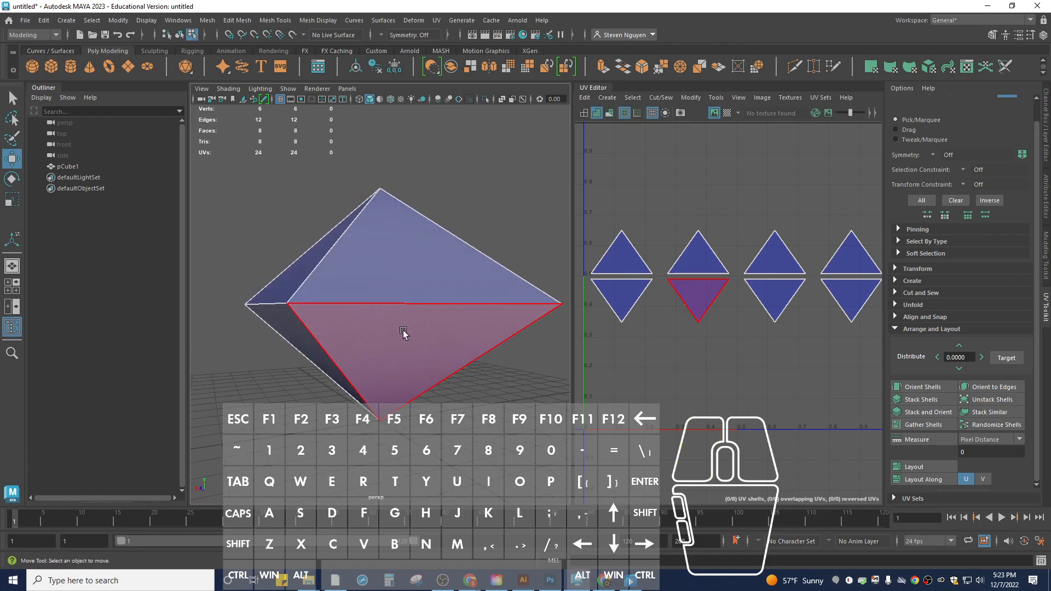
{"action": "left_click", "coordinate": [405, 261]}
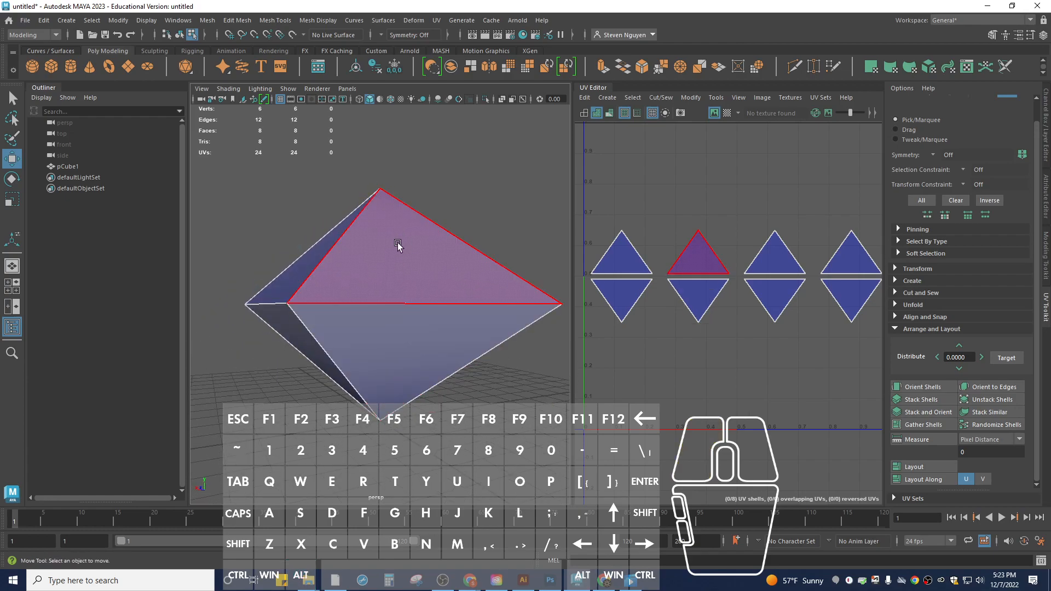
{"action": "left_click", "coordinate": [406, 333]}
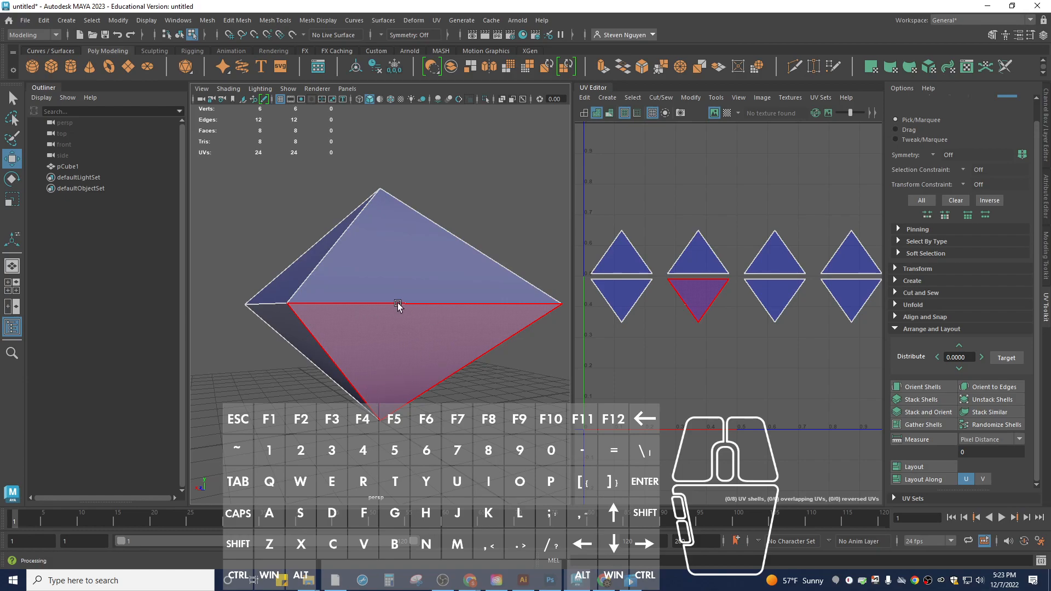
{"action": "left_click", "coordinate": [399, 249]}
{"action": "left_click", "coordinate": [526, 266]}
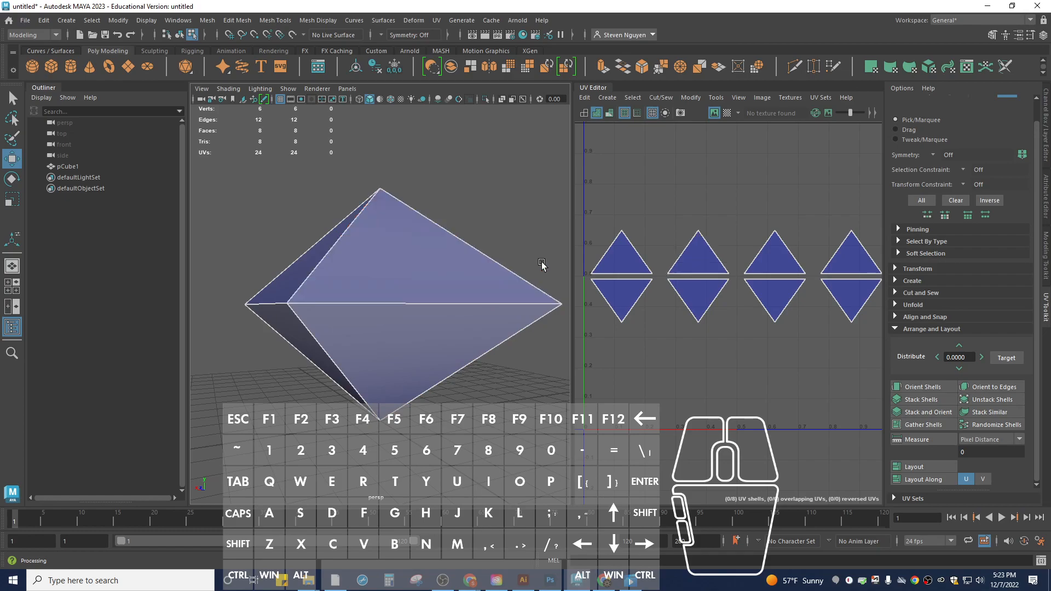
- Select the lower shell of the first pair and display the checker map on the UV layout and model
{"action": "left_click", "coordinate": [617, 297]}
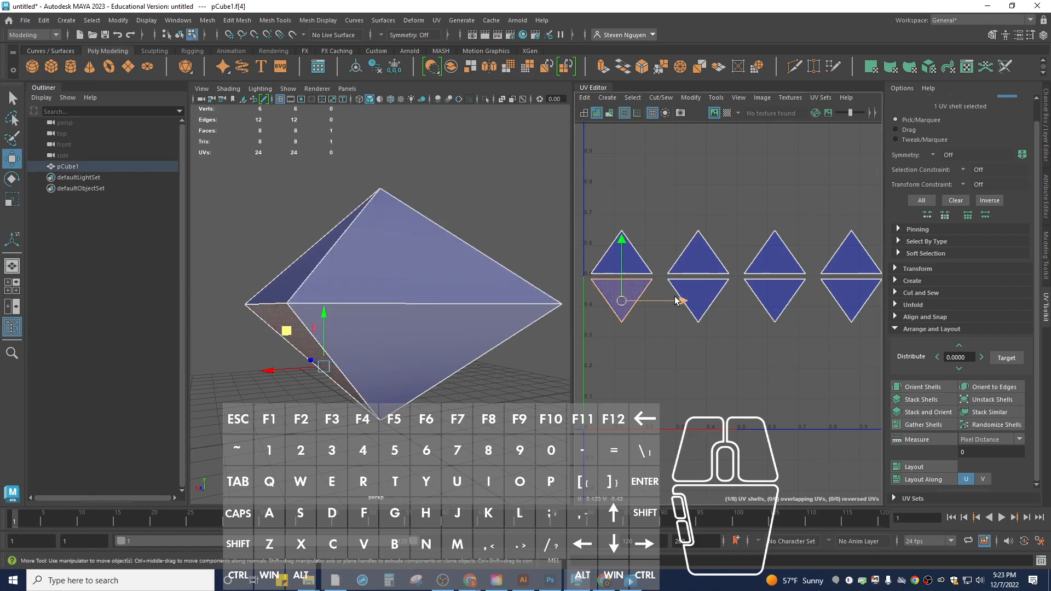
{"action": "left_click", "coordinate": [697, 294], "text": "shift"}
{"action": "left_click", "coordinate": [617, 296]}
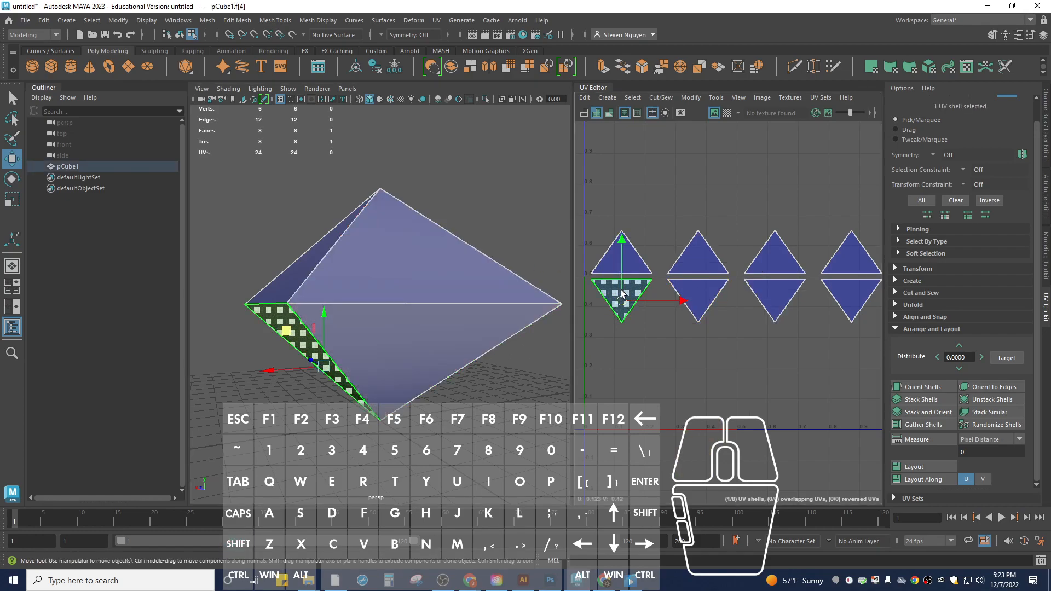
{"action": "left_click", "coordinate": [726, 113]}
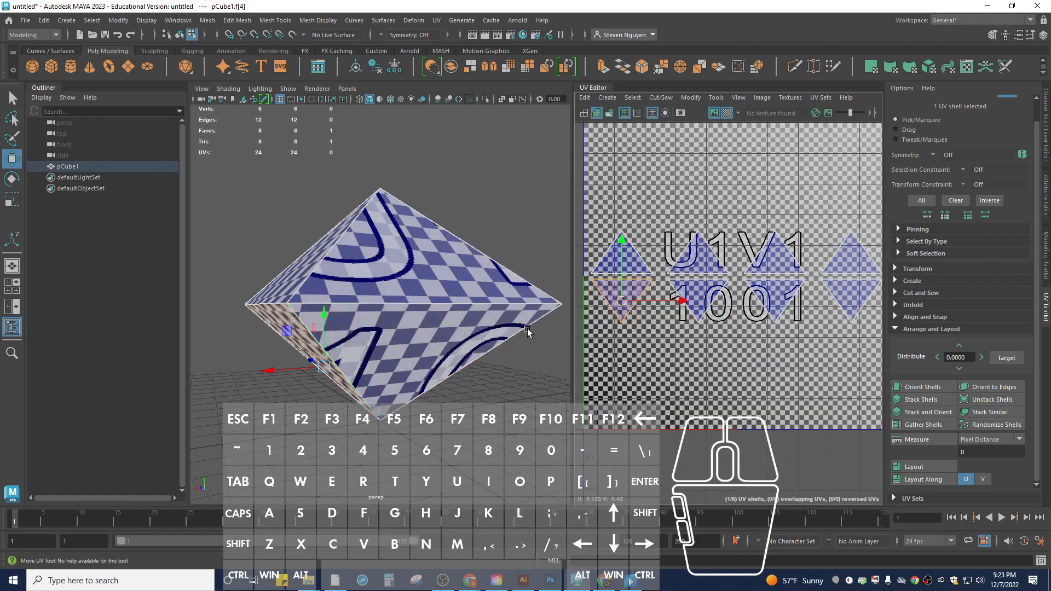
- Collapse the arrange and layout tools and show the UV transform tools with the rotation settings
{"action": "mouse_move", "coordinate": [328, 358]}
{"action": "left_mouse_down", "text": "alt"}
{"action": "mouse_move", "coordinate": [445, 359]}
{"action": "mouse_move", "coordinate": [317, 373]}
{"action": "left_mouse_up", "text": "alt"}
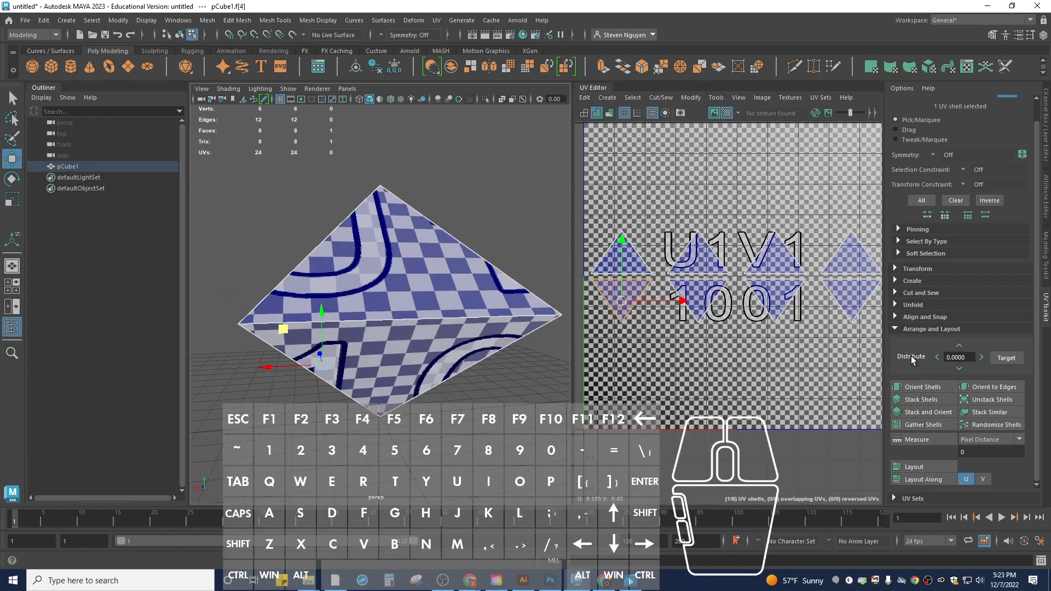
{"action": "left_click", "coordinate": [897, 329]}
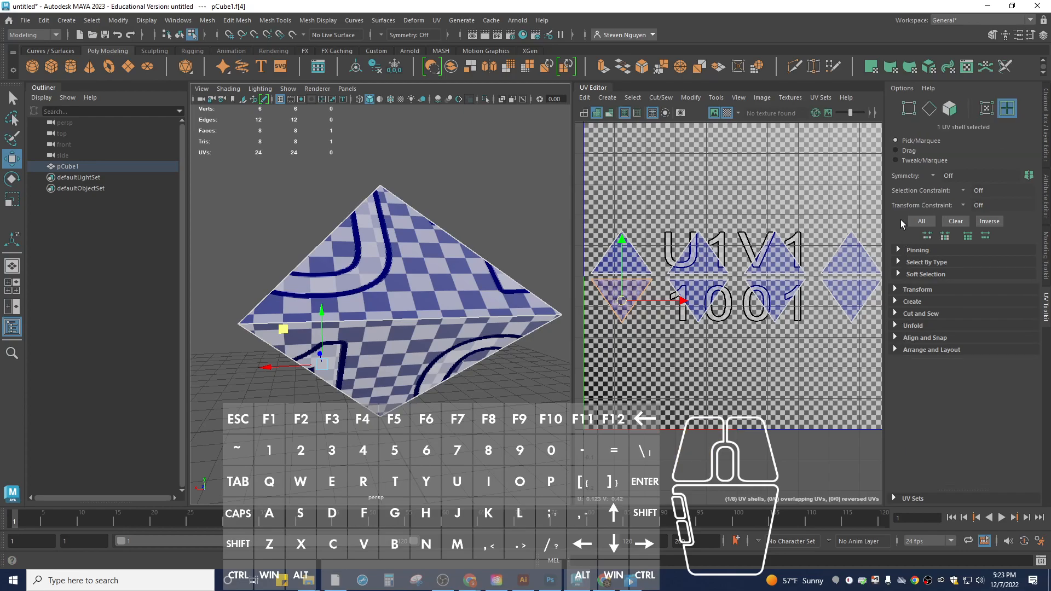
{"action": "left_click", "coordinate": [896, 289]}
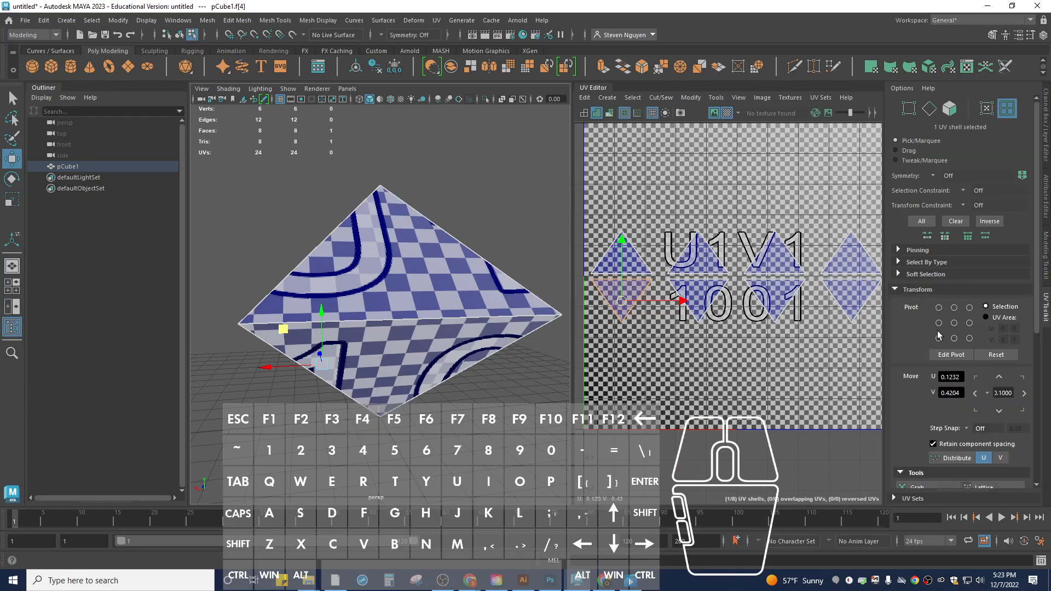
{"action": "scroll", "coordinate": [947, 342], "scroll_direction": "down", "scroll_amount": 4}
{"action": "scroll", "coordinate": [947, 342], "scroll_direction": "down", "scroll_amount": 2}
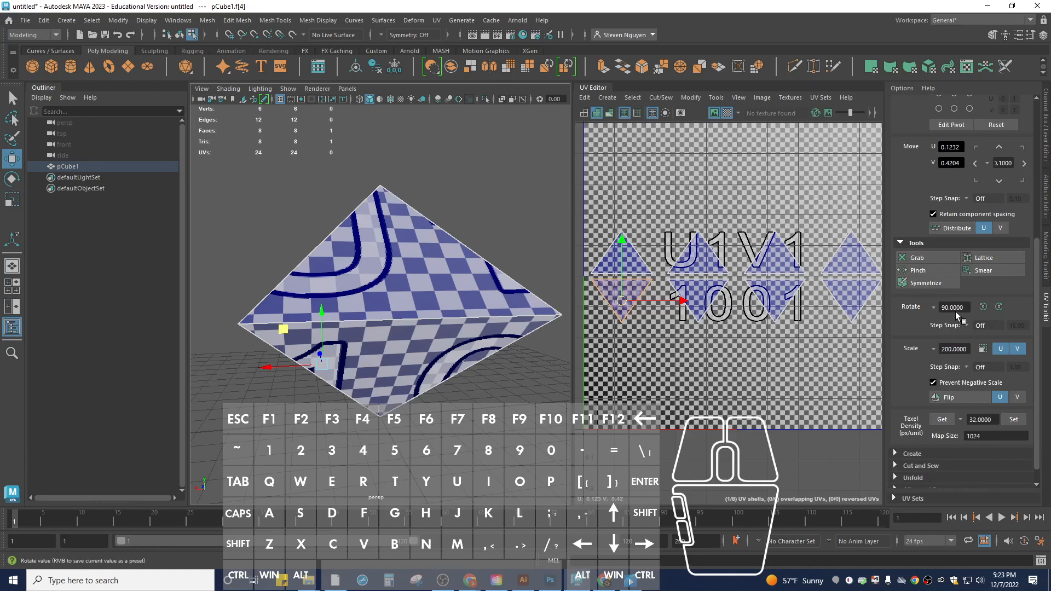
- Try to rotate all four lower UV shells together by 90 degrees clockwise, and undo the rotation
{"action": "left_click", "coordinate": [713, 288], "text": "shift"}
{"action": "left_click", "coordinate": [774, 299], "text": "shift"}
{"action": "left_click", "coordinate": [851, 299], "text": "shift"}
{"action": "left_click", "coordinate": [998, 307]}
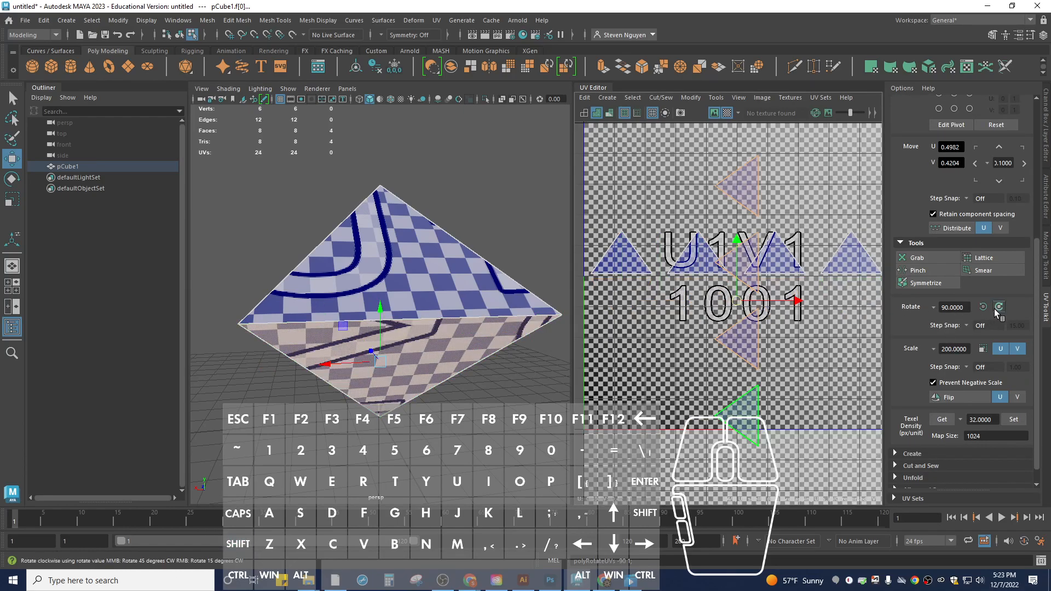
{"action": "key", "text": "ctrl+z"}
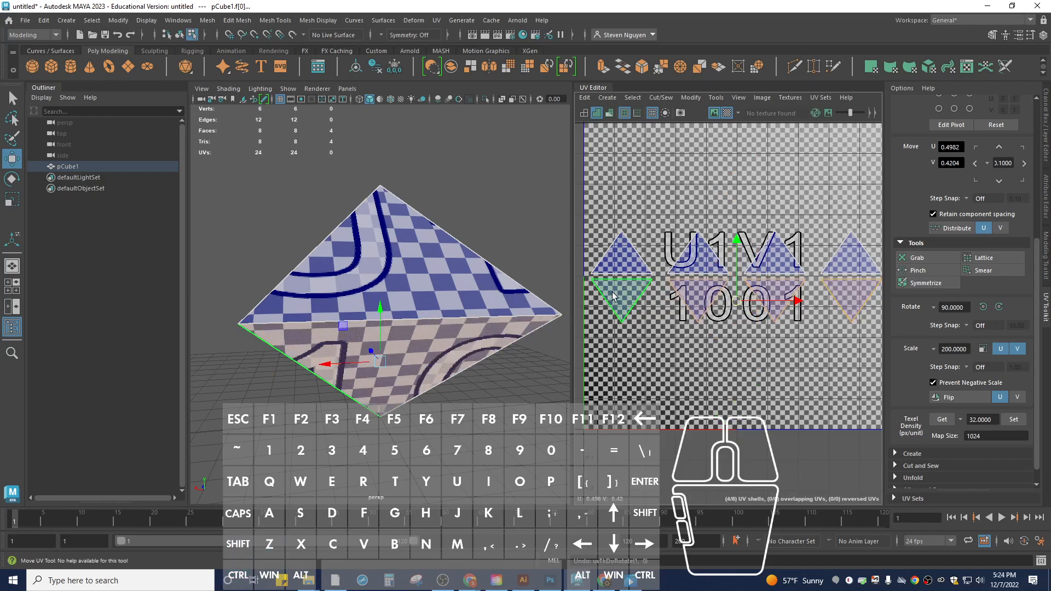
- Rotate each of the four lower UV shells individually by 180 degrees in 90-degree clockwise turns
{"action": "left_click", "coordinate": [613, 295]}
{"action": "left_click", "coordinate": [998, 307]}
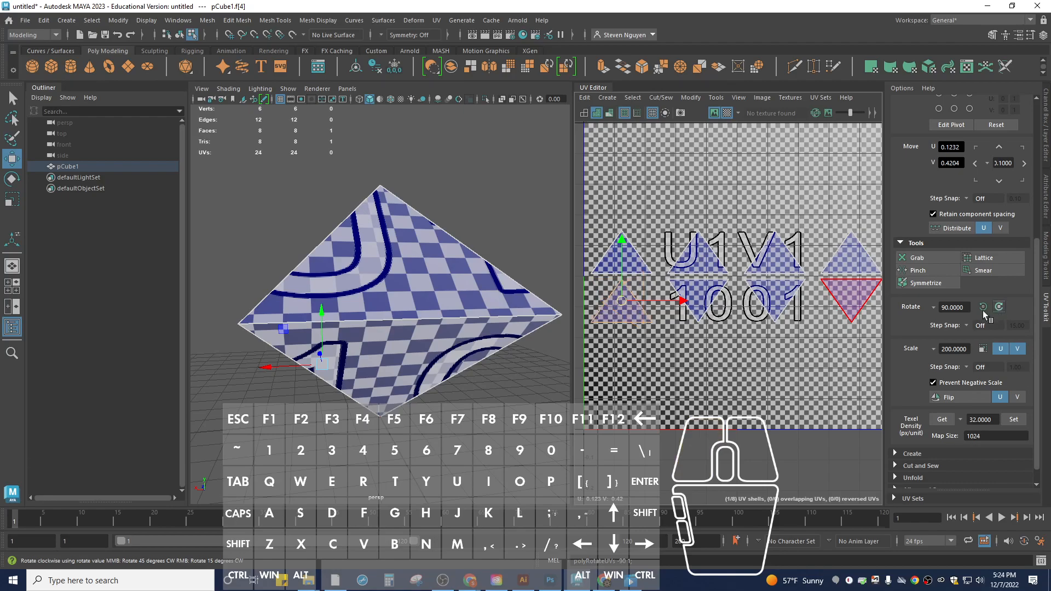
{"action": "left_click", "coordinate": [998, 307]}
{"action": "left_click", "coordinate": [777, 301]}
{"action": "left_click", "coordinate": [999, 308]}
{"action": "left_click", "coordinate": [999, 307]}
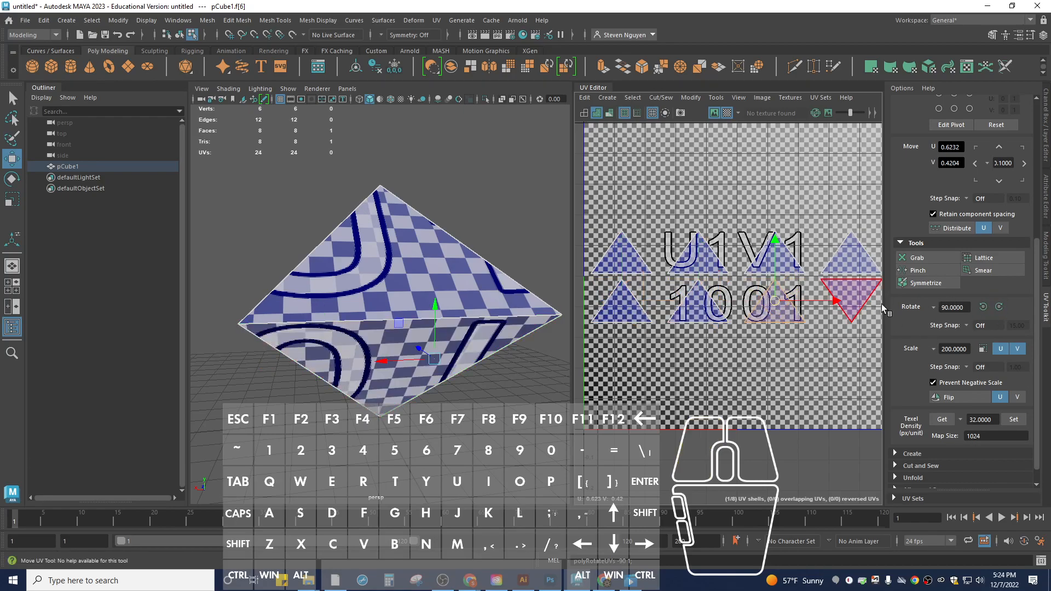
{"action": "left_click", "coordinate": [853, 296]}
{"action": "left_click", "coordinate": [1000, 307]}
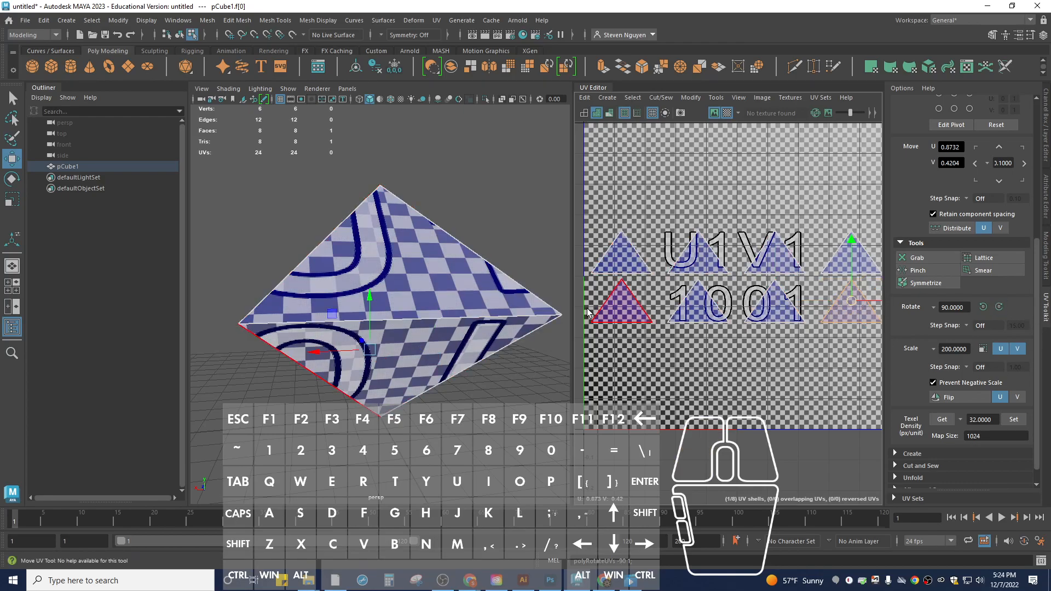
- Inspect the checker pattern on an adjoining upper and lower face, then turn off the checker map and clear the selection
{"action": "left_click", "coordinate": [416, 284]}
{"action": "left_click_drag", "start_coordinate": [432, 383], "coordinate": [347, 379], "text": "alt"}
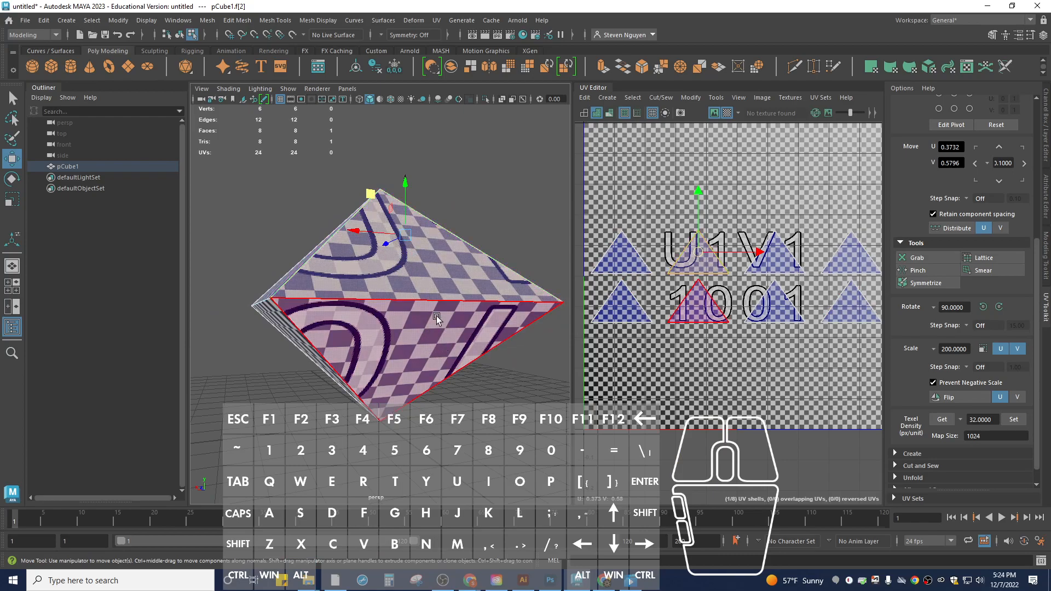
{"action": "left_click_drag", "start_coordinate": [423, 327], "coordinate": [668, 274], "text": "alt"}
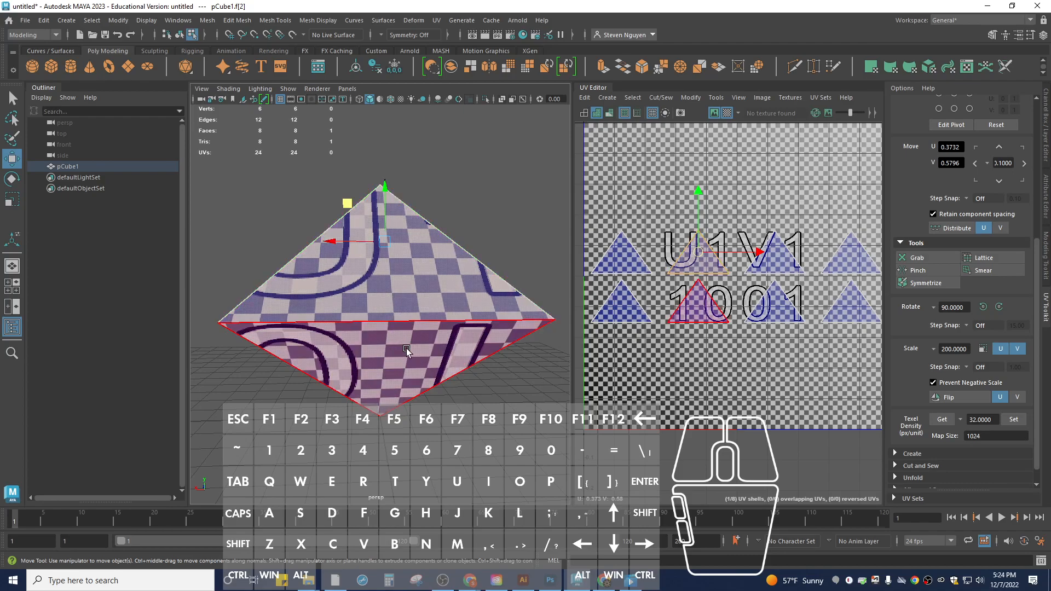
{"action": "scroll", "coordinate": [729, 186], "scroll_direction": "down", "scroll_amount": 1}
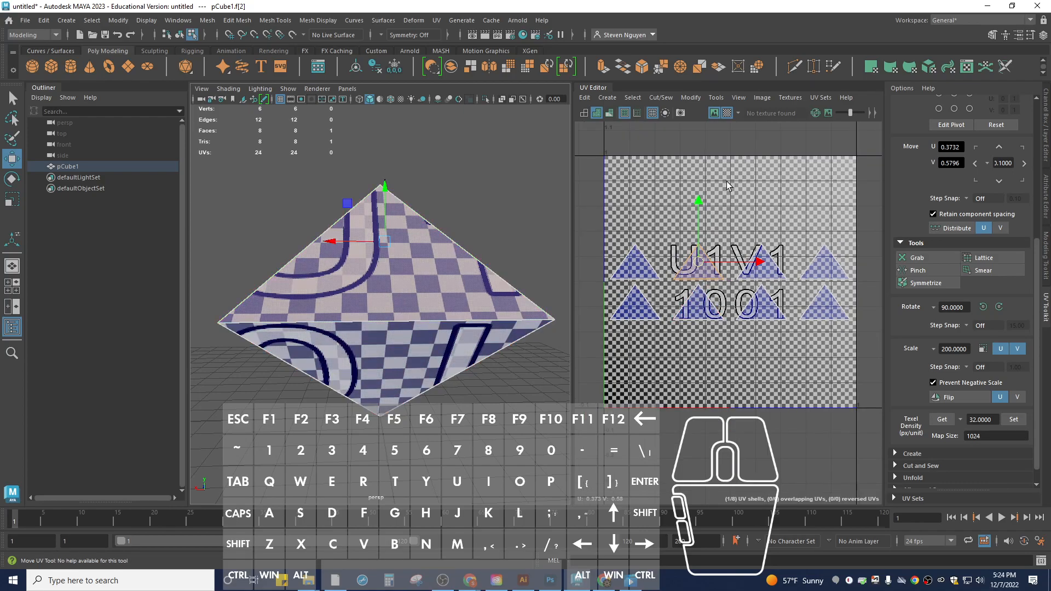
{"action": "left_click", "coordinate": [727, 115]}
{"action": "left_click", "coordinate": [745, 347]}
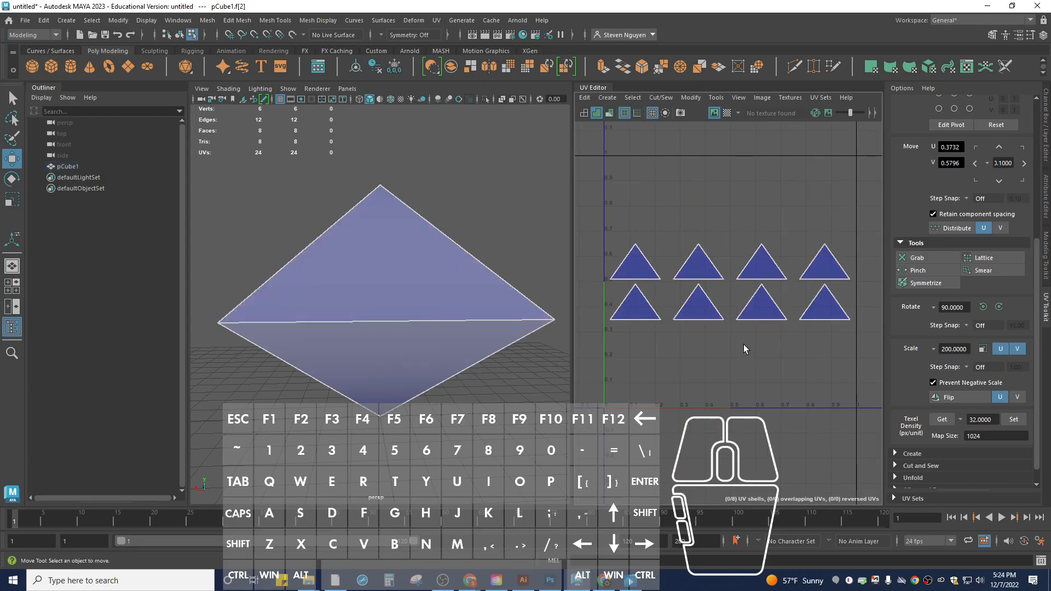
- Open the UV Snapshot options and browse to the Documents folder for the snapshot's output file
{"action": "left_click", "coordinate": [679, 113]}
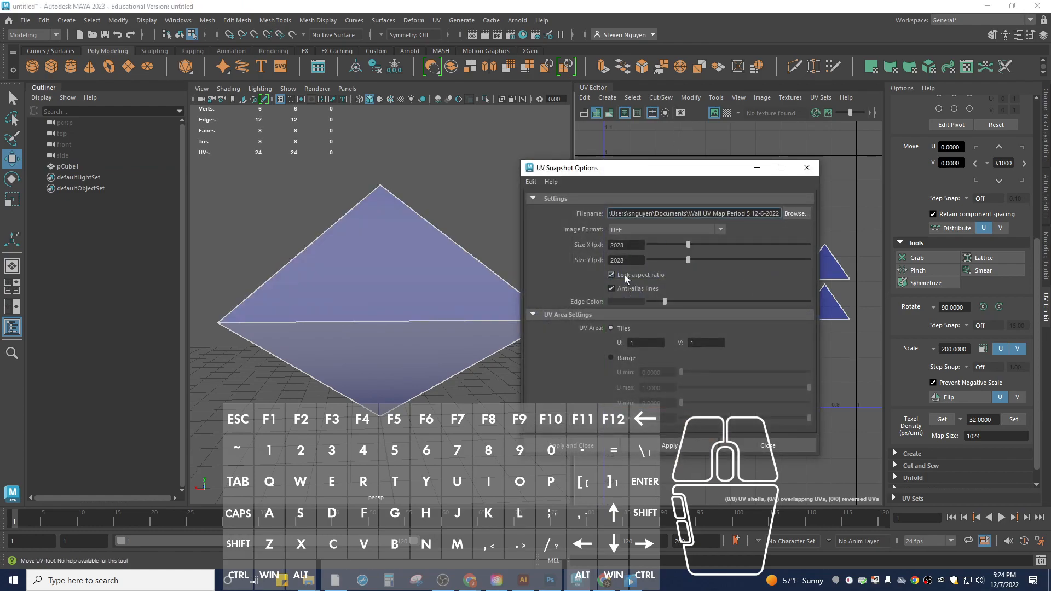
{"action": "left_click", "coordinate": [794, 214]}
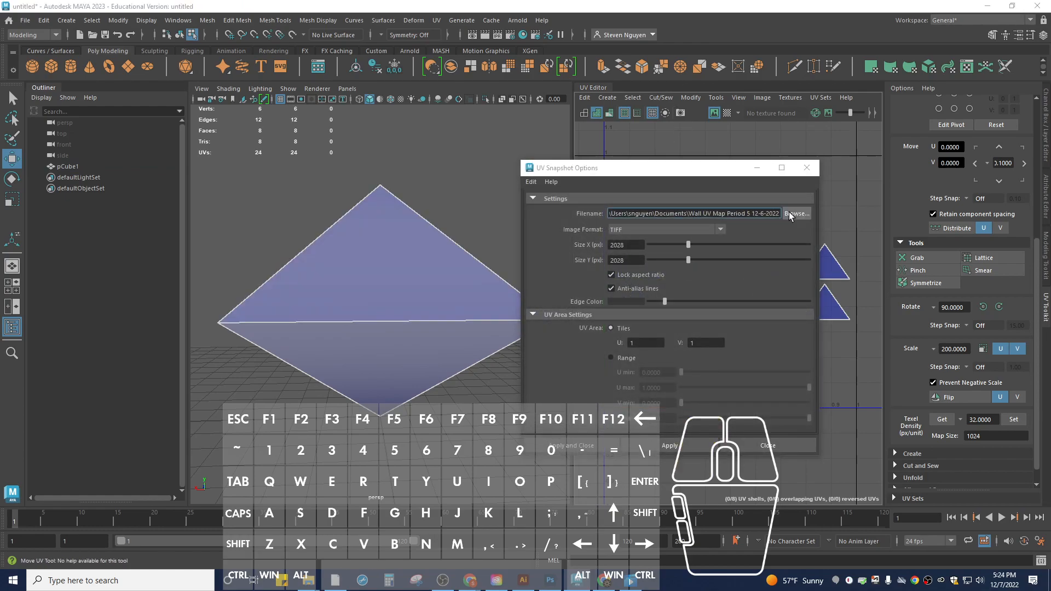
{"action": "left_click", "coordinate": [868, 132]}
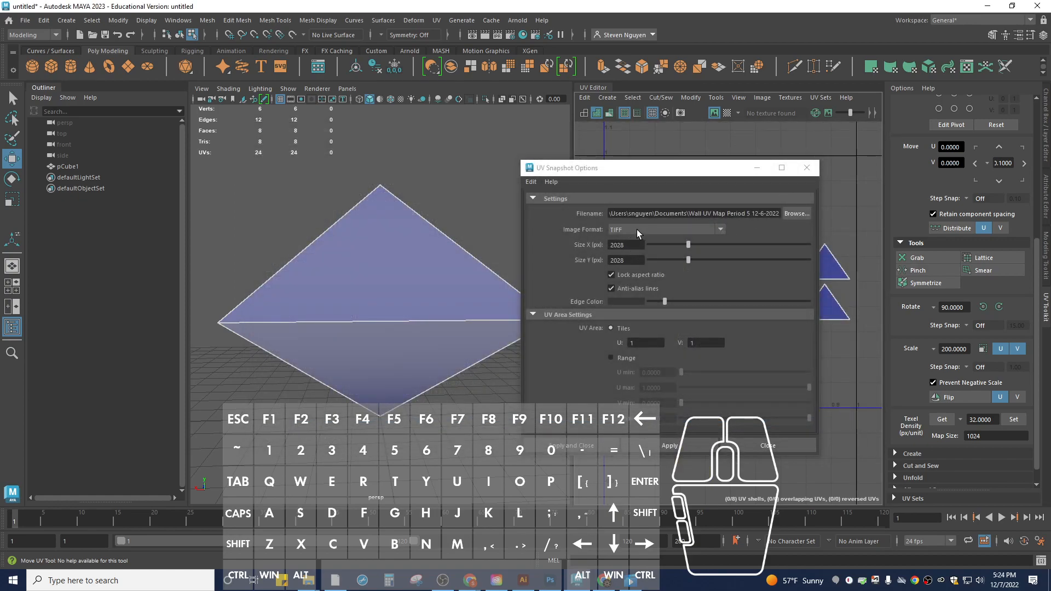
{"action": "left_click", "coordinate": [797, 215]}
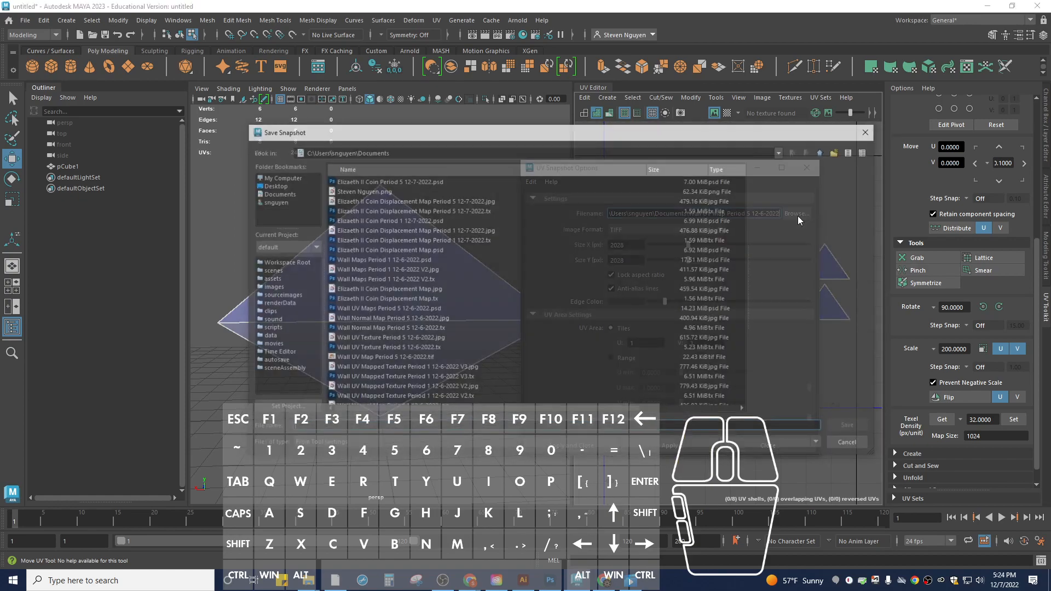
{"action": "left_click", "coordinate": [319, 430]}
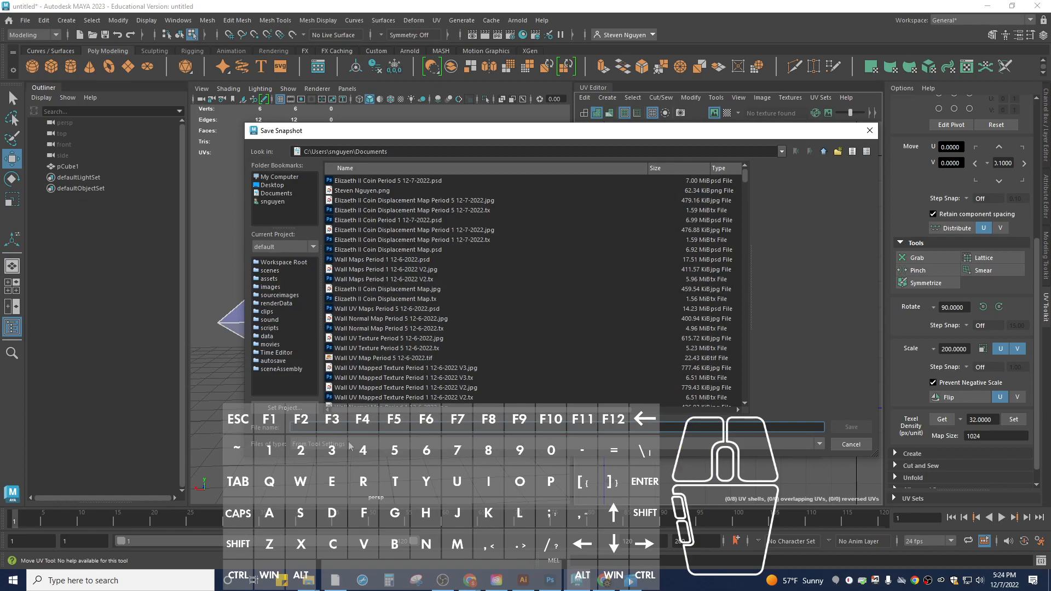
- Set the UV snapshot's output file to 8-Sided Dice UV Map Youtube Version 12-7-2022.tif in the Documents folder
{"action": "type", "text": "D"}
{"action": "key", "text": "BackSpace"}
{"action": "type", "text": "E"}
{"action": "key", "text": "BackSpace"}
{"action": "type", "text": "*-S"}
{"action": "key", "text": "BackSpace"}
{"action": "key", "text": "BackSpace"}
{"action": "key", "text": "BackSpace"}
{"action": "type", "text": "8-Side"}
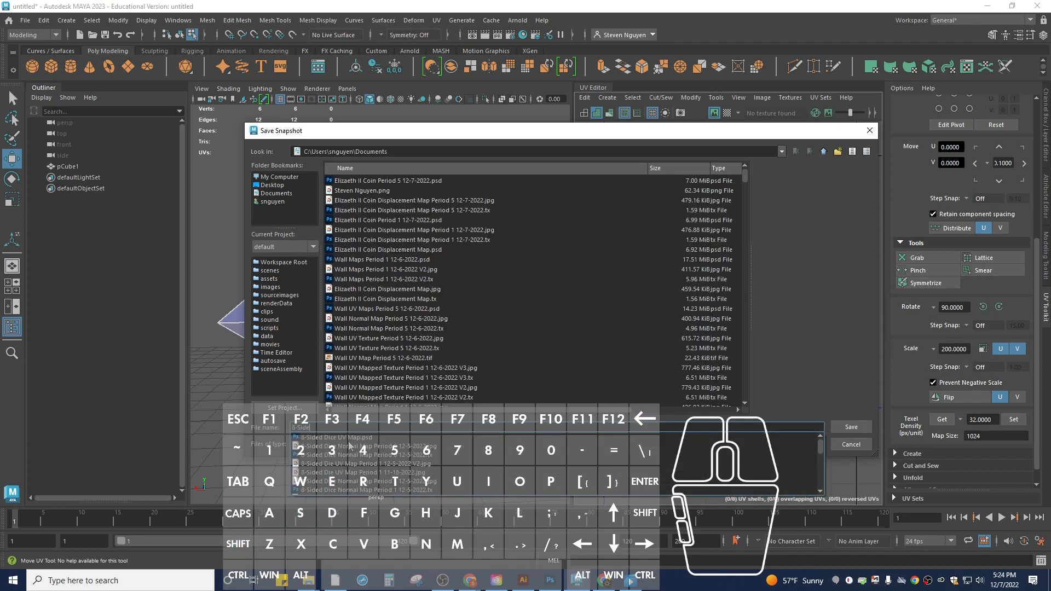
{"action": "type", "text": "d Dice UV Map"}
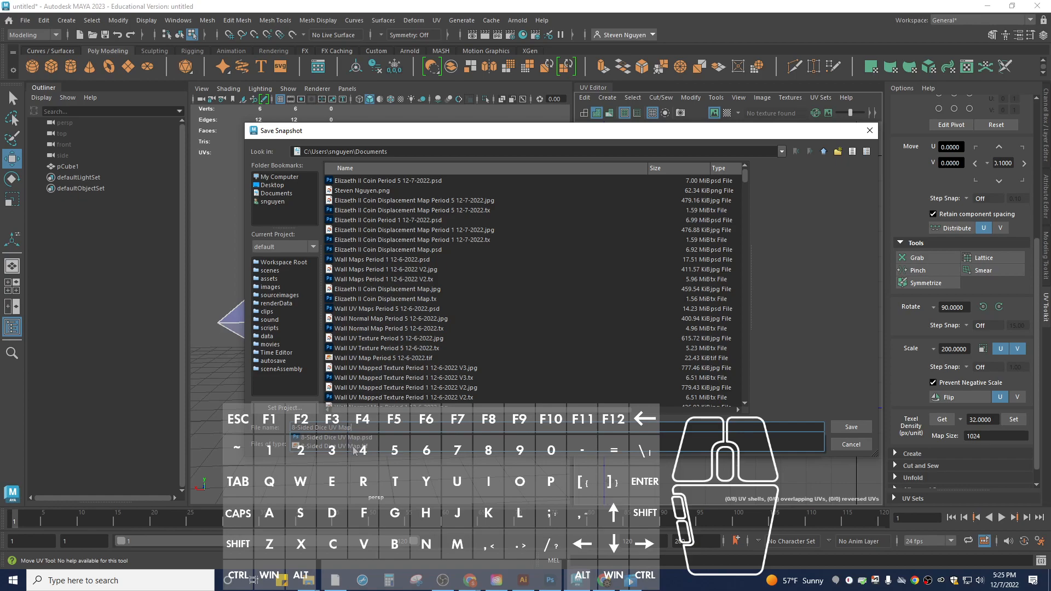
{"action": "left_click", "coordinate": [355, 446]}
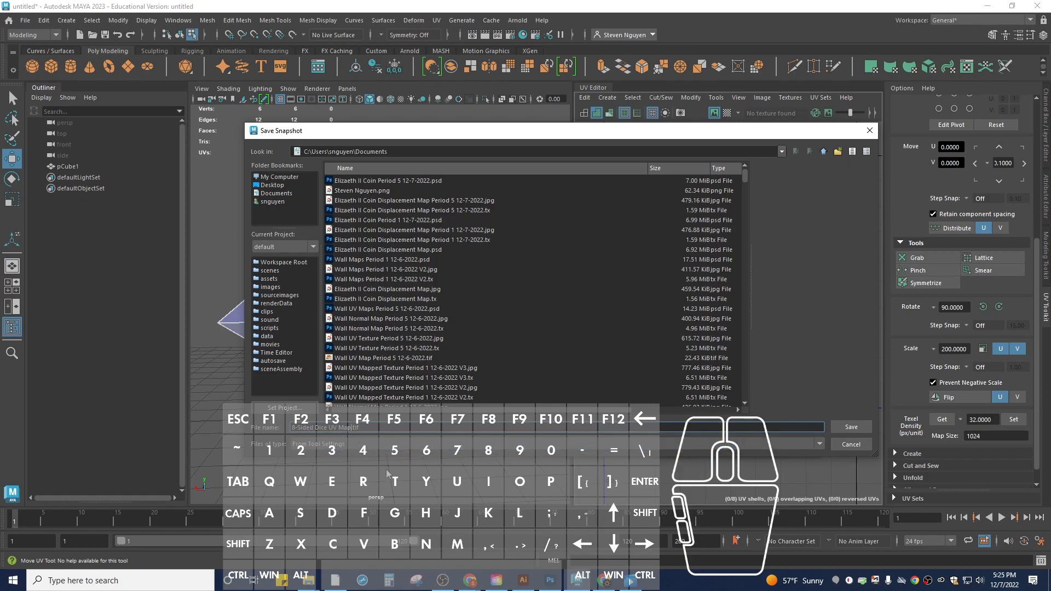
{"action": "type", "text": "Youtube Version"}
{"action": "key", "text": "BackSpace"}
{"action": "left_click", "coordinate": [858, 430]}
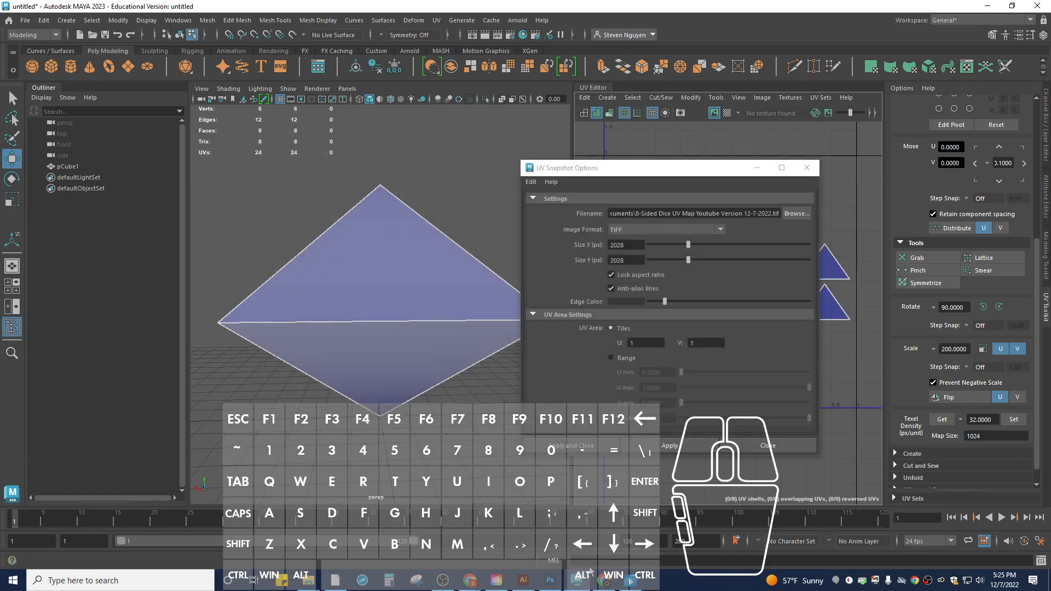
- Switch to Photoshop and start opening a file from the computer
{"action": "left_click", "coordinate": [550, 581]}
{"action": "left_click", "coordinate": [31, 100]}
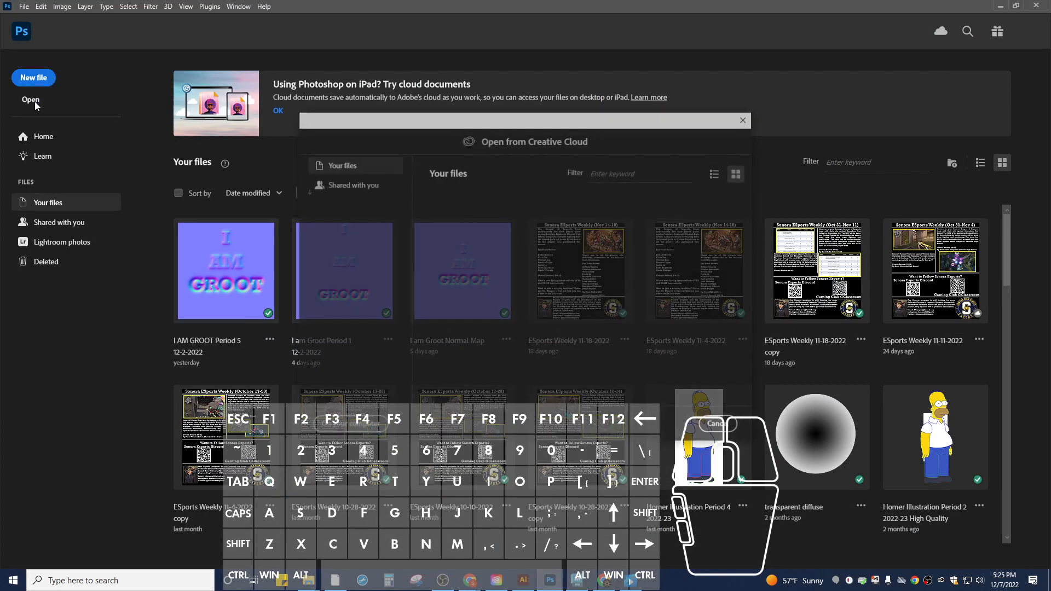
{"action": "left_click", "coordinate": [373, 426]}
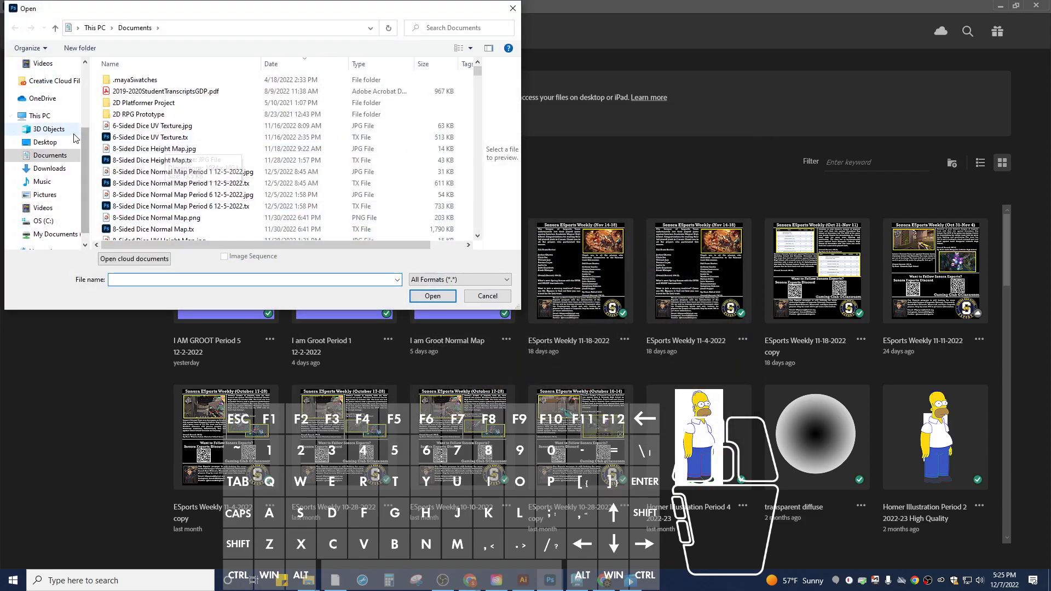
- Look through the Documents and Downloads folders, sorted by date, for the saved UV map snapshot
{"action": "left_click", "coordinate": [52, 156]}
{"action": "scroll", "coordinate": [208, 164], "scroll_direction": "down", "scroll_amount": 10}
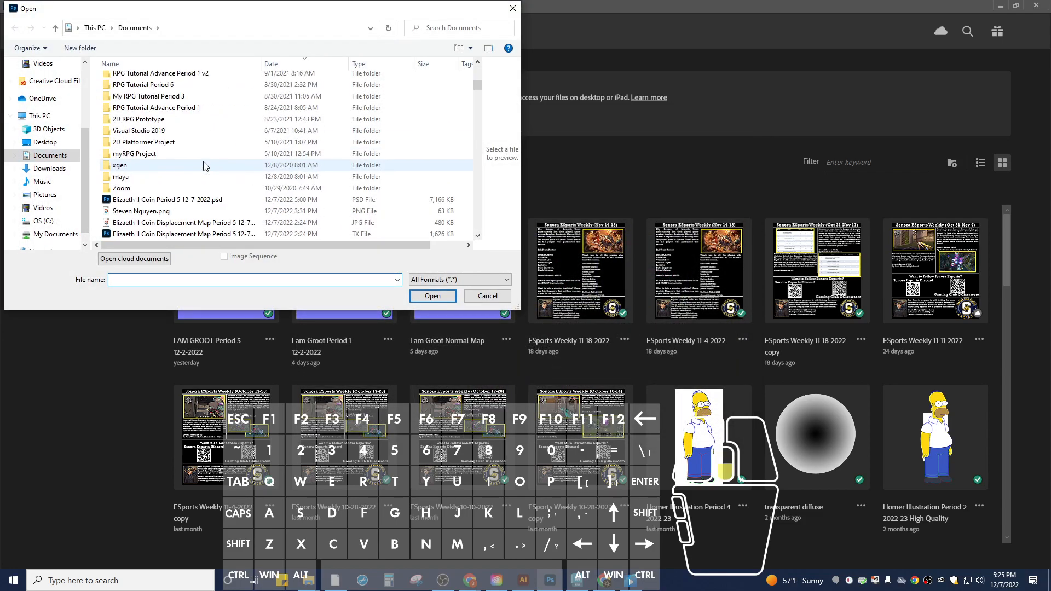
{"action": "left_click", "coordinate": [271, 63]}
{"action": "scroll", "coordinate": [200, 134], "scroll_direction": "down", "scroll_amount": 10}
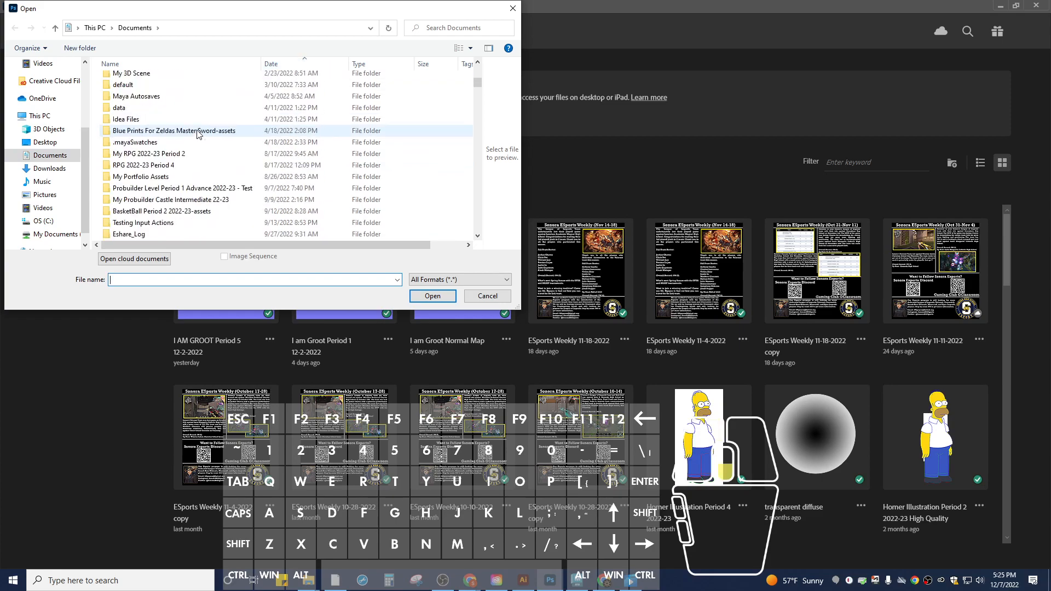
{"action": "scroll", "coordinate": [200, 134], "scroll_direction": "up", "scroll_amount": 2}
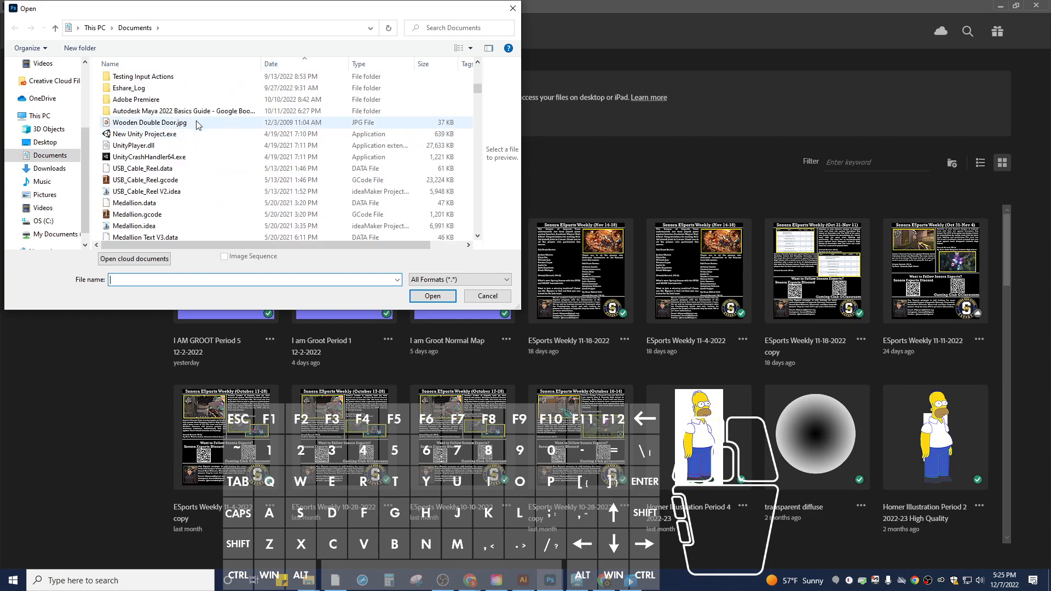
{"action": "left_click", "coordinate": [49, 169]}
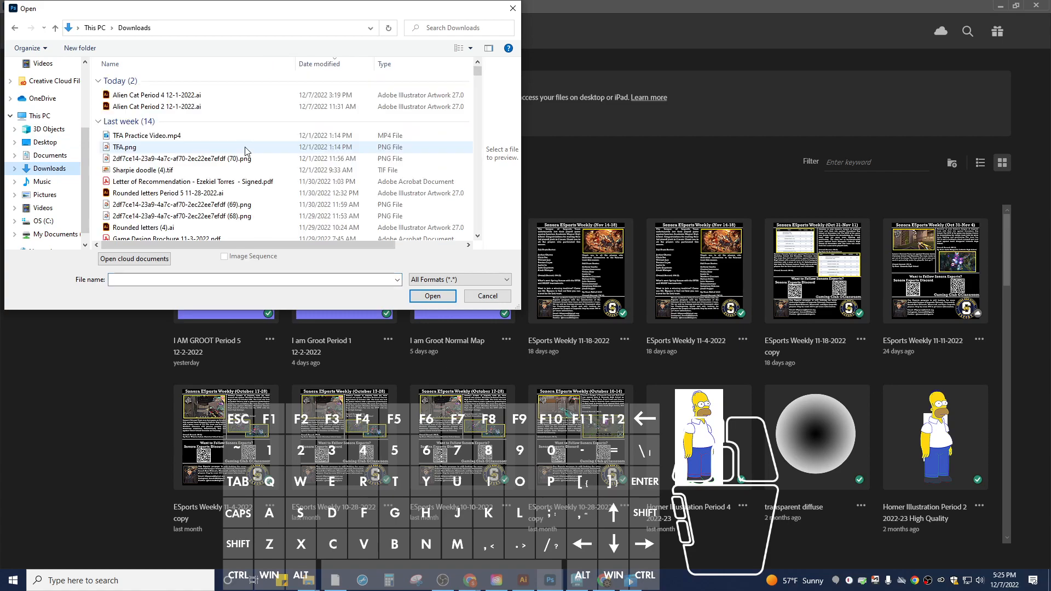
{"action": "left_click", "coordinate": [316, 66]}
{"action": "left_click", "coordinate": [316, 66]}
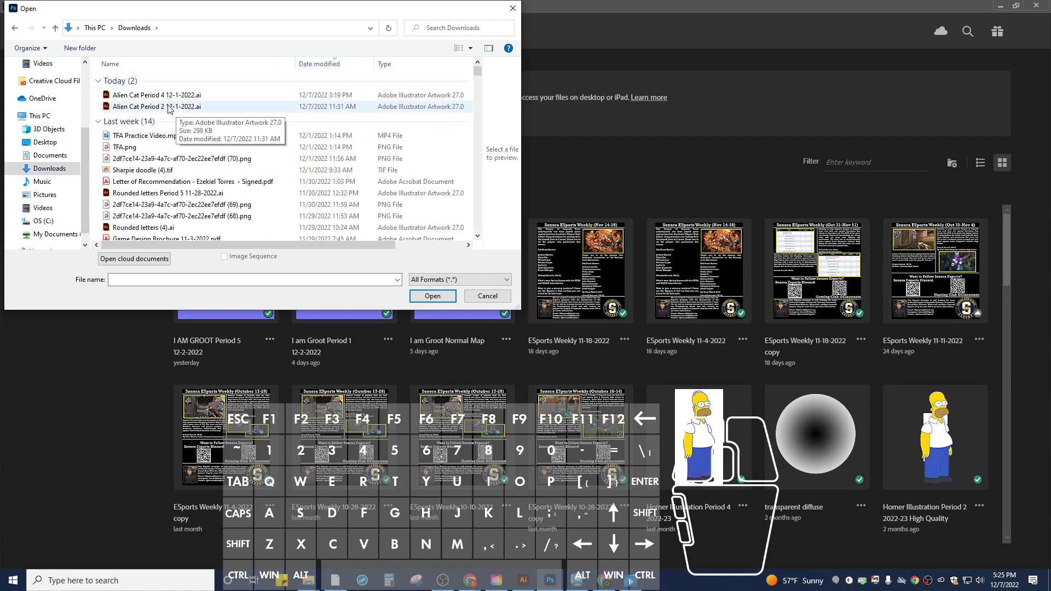
{"action": "left_click", "coordinate": [50, 156]}
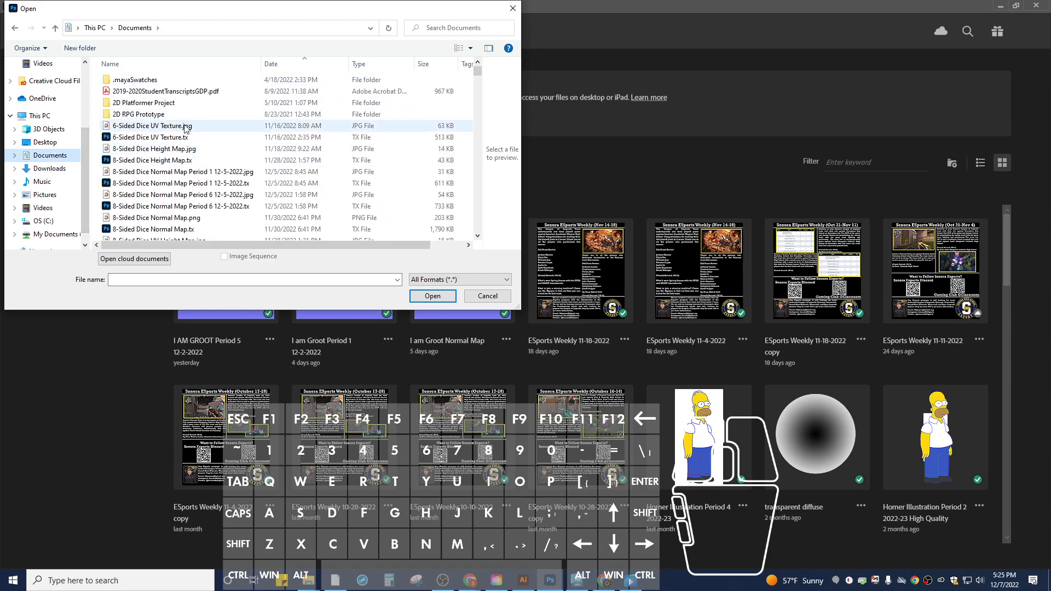
{"action": "left_click", "coordinate": [304, 67]}
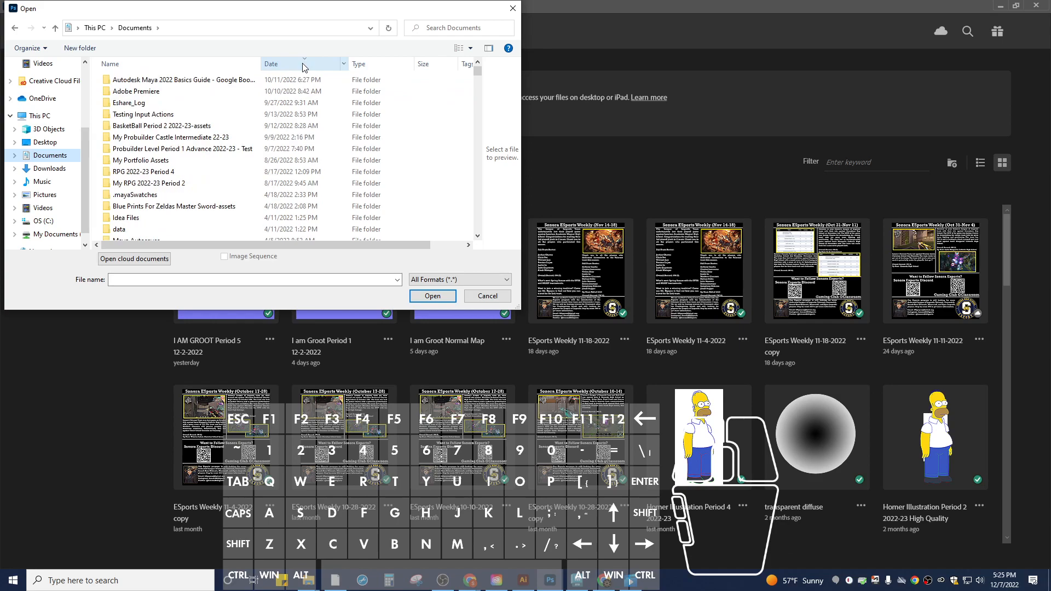
{"action": "left_click", "coordinate": [305, 66]}
{"action": "scroll", "coordinate": [198, 139], "scroll_direction": "down", "scroll_amount": 10}
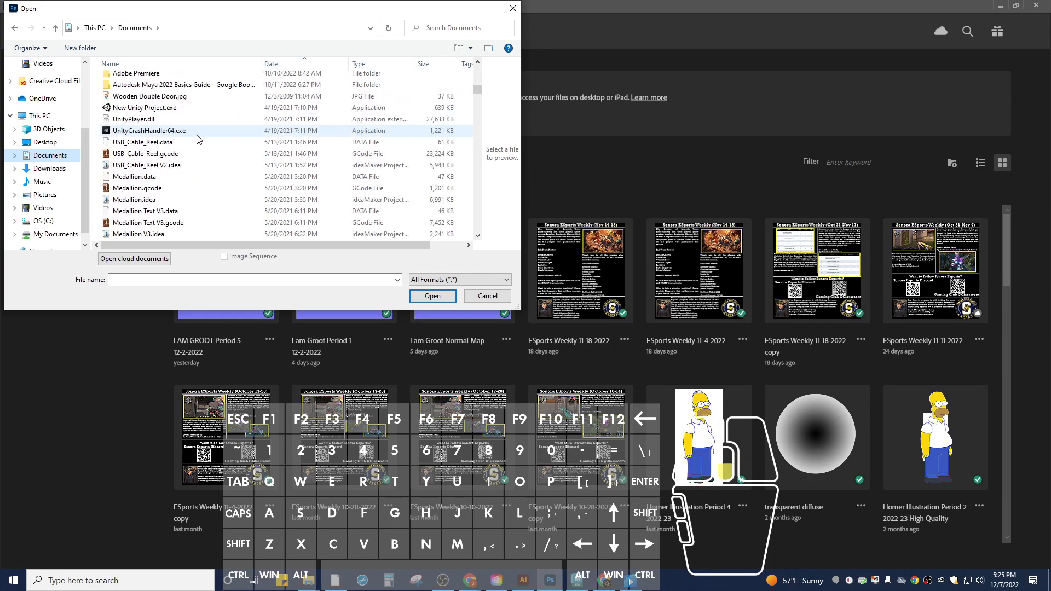
{"action": "scroll", "coordinate": [192, 154], "scroll_direction": "up", "scroll_amount": 3}
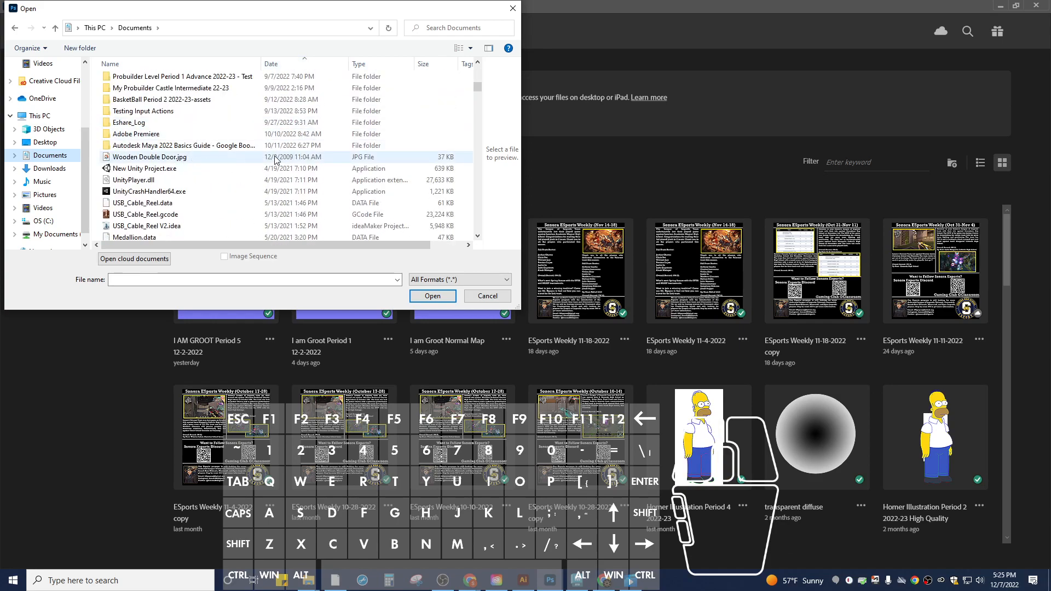
{"action": "left_click", "coordinate": [299, 65]}
{"action": "scroll", "coordinate": [198, 153], "scroll_direction": "down", "scroll_amount": 6}
{"action": "scroll", "coordinate": [198, 153], "scroll_direction": "down", "scroll_amount": 2}
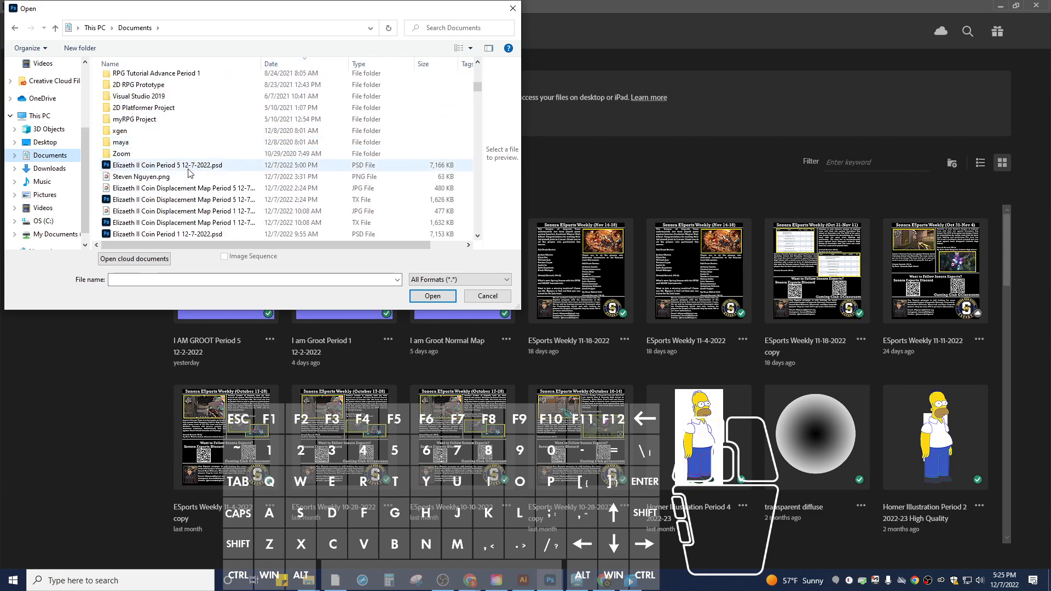
- Switch back to Maya, select the whole octahedron in object mode, and apply the UV snapshot export
{"action": "left_click", "coordinate": [578, 580]}
{"action": "left_click", "coordinate": [635, 214]}
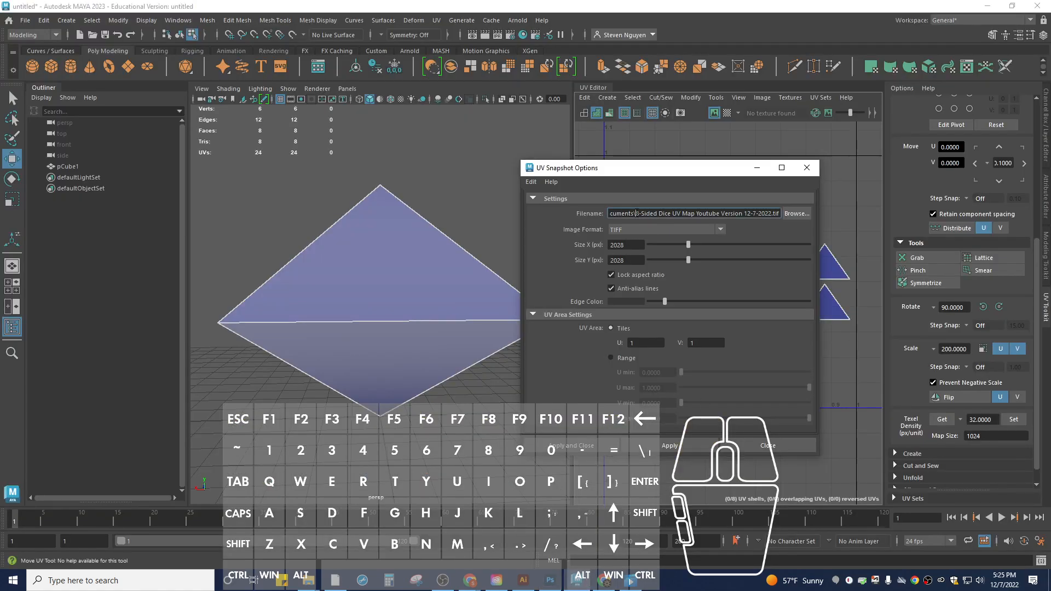
{"action": "left_click", "coordinate": [677, 372]}
{"action": "right_click_drag", "start_coordinate": [380, 258], "coordinate": [425, 247]}
{"action": "left_click", "coordinate": [403, 259]}
{"action": "left_click", "coordinate": [434, 261]}
{"action": "mouse_move", "coordinate": [646, 179]}
{"action": "left_mouse_down"}
{"action": "mouse_move", "coordinate": [672, 313]}
{"action": "mouse_move", "coordinate": [649, 184]}
{"action": "left_mouse_up"}
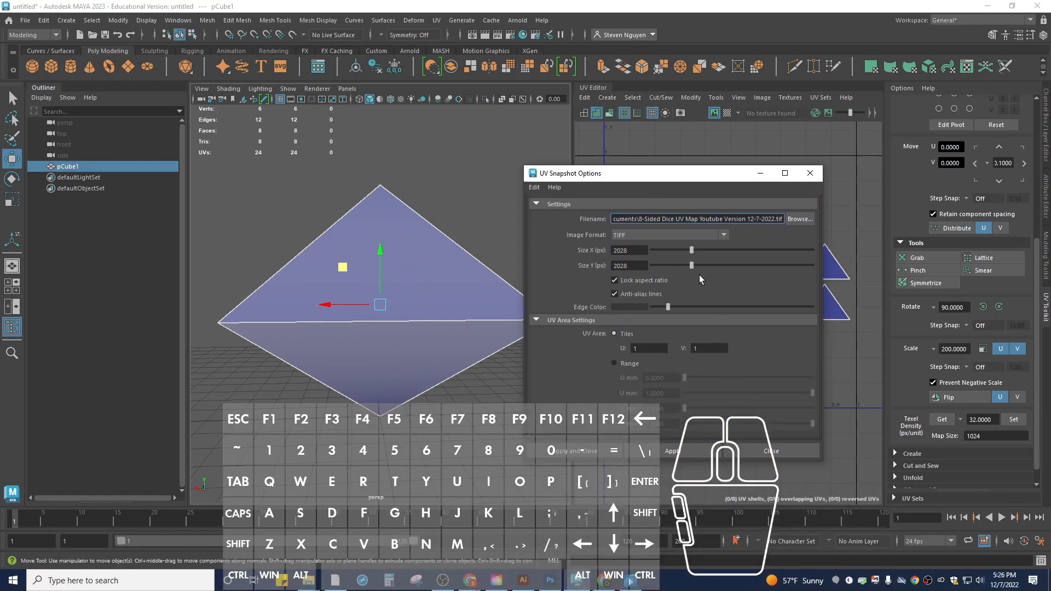
{"action": "left_click", "coordinate": [684, 462]}
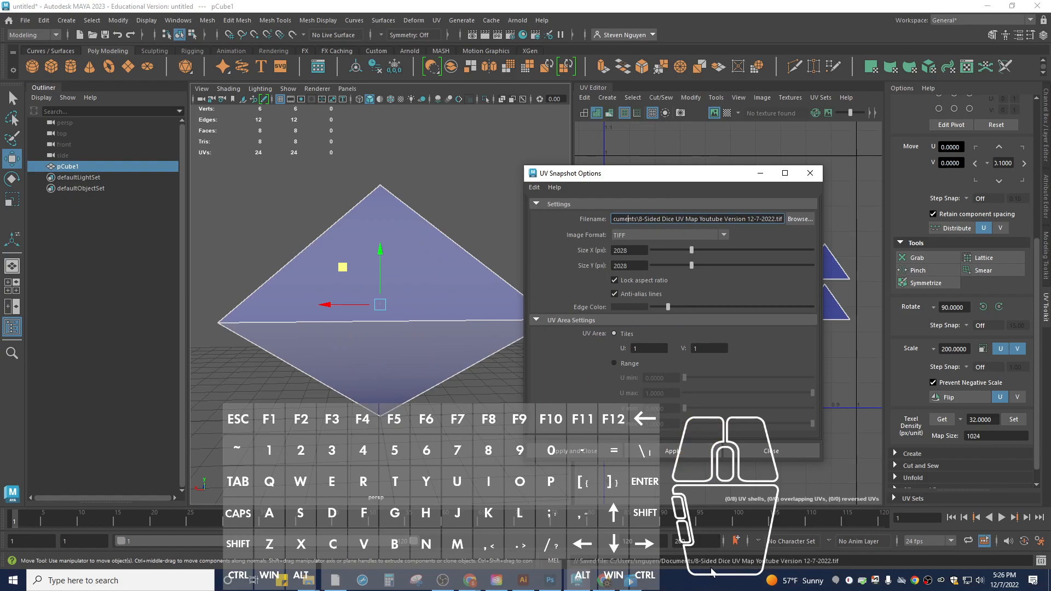
- Switch to Photoshop and open 8-Sided Dice UV Map Youtube Version 12-7-2022.tif from the Documents folder
{"action": "left_click", "coordinate": [550, 581]}
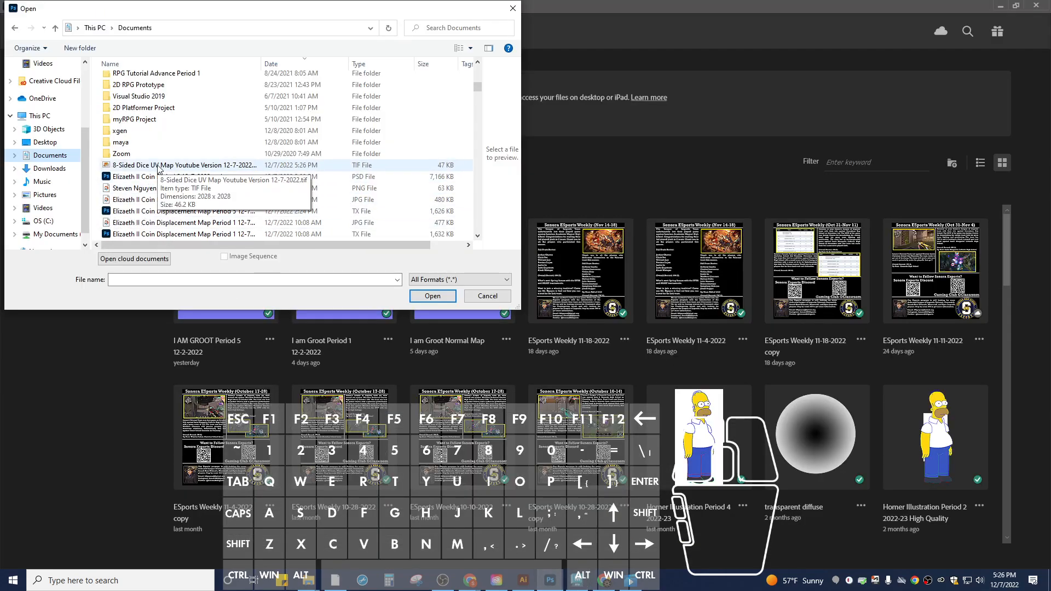
{"action": "double_click", "coordinate": [157, 166]}
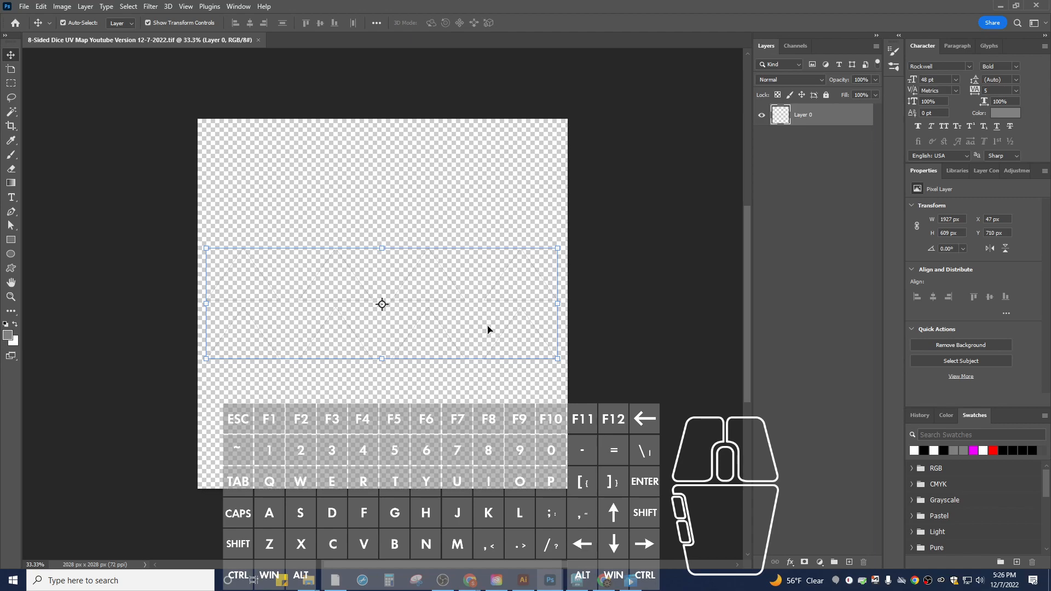
{"action": "scroll", "coordinate": [406, 270], "scroll_direction": "up", "scroll_amount": 1}
{"action": "scroll", "coordinate": [407, 270], "scroll_direction": "down", "scroll_amount": 1}
- Draw a rectangle of about 2250 by 2261 px covering the whole canvas and place its layer below Layer 0
{"action": "left_click", "coordinate": [11, 240]}
{"action": "left_click_drag", "start_coordinate": [179, 102], "coordinate": [589, 514]}
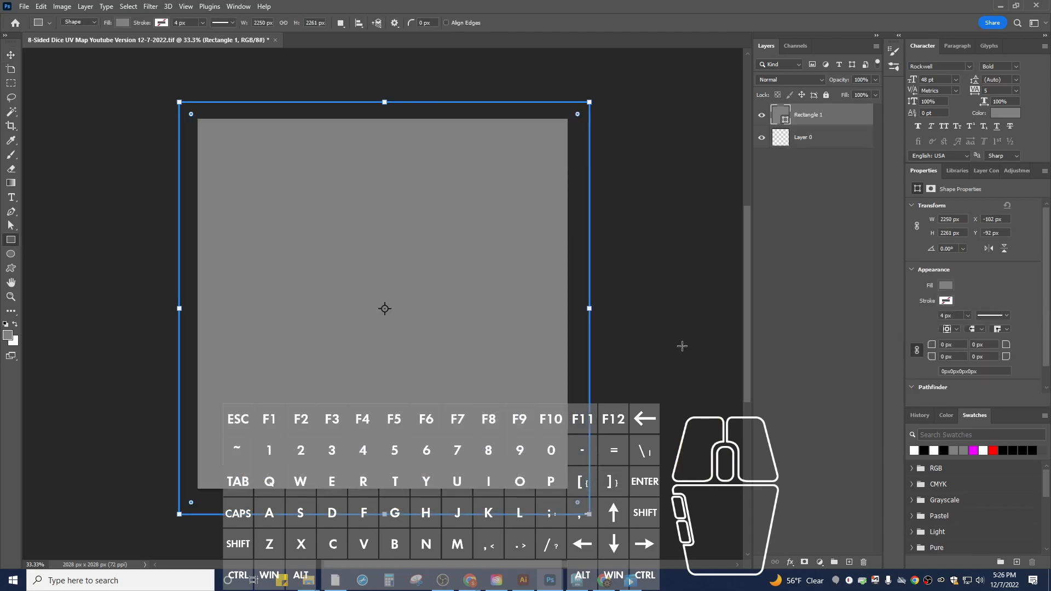
{"action": "left_click", "coordinate": [815, 119]}
{"action": "left_click_drag", "start_coordinate": [815, 119], "coordinate": [815, 160]}
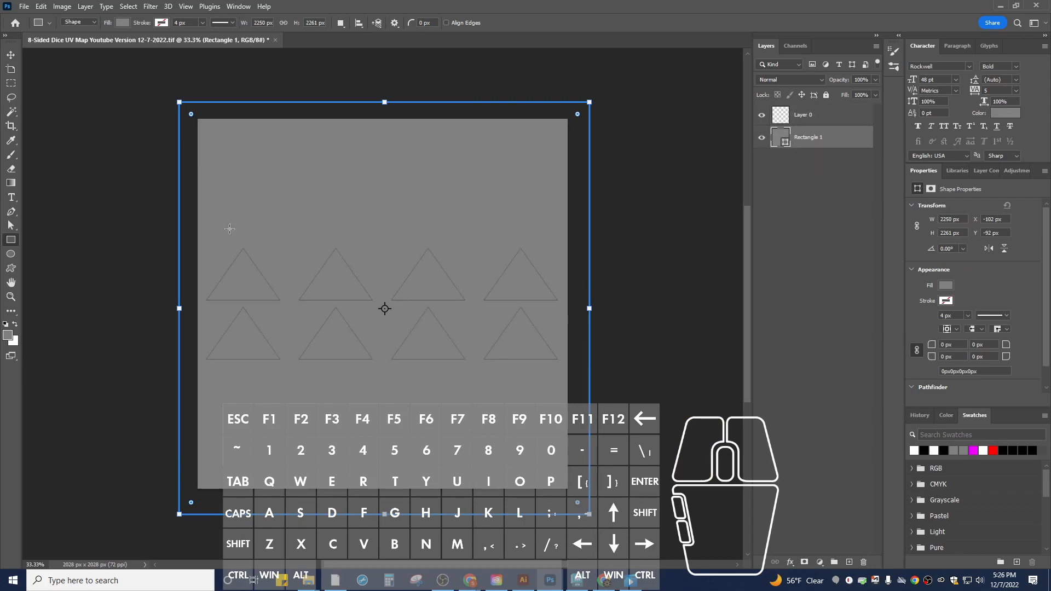
- Change the background rectangle's fill color to magenta
{"action": "left_click", "coordinate": [122, 23]}
{"action": "left_click", "coordinate": [109, 78]}
{"action": "left_click", "coordinate": [833, 313]}
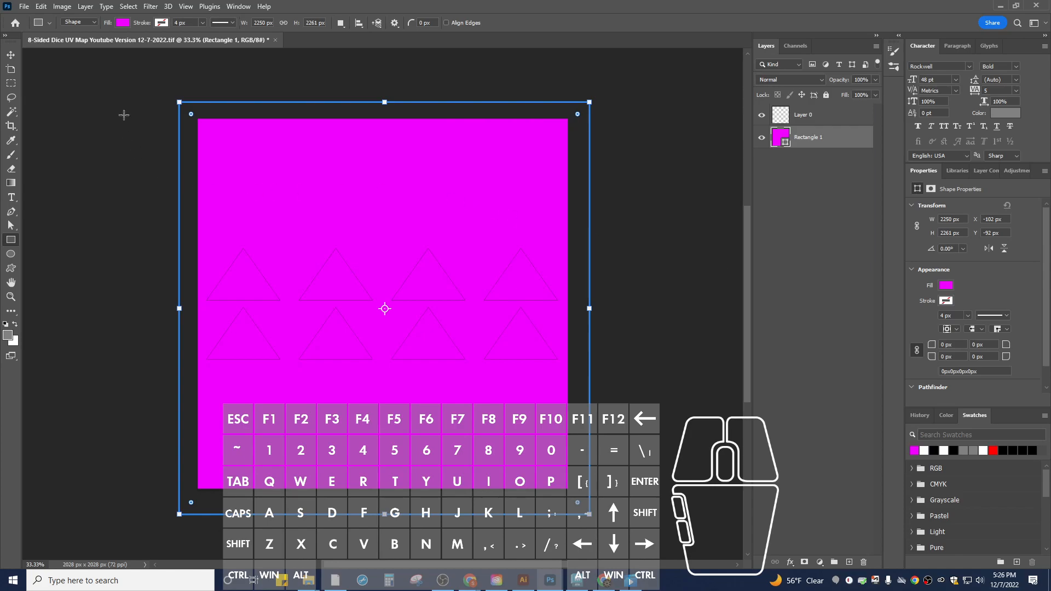
- Show the rulers and add vertical guides through the centers of the four triangle columns and horizontal guides through both triangle rows
{"action": "left_click", "coordinate": [187, 7]}
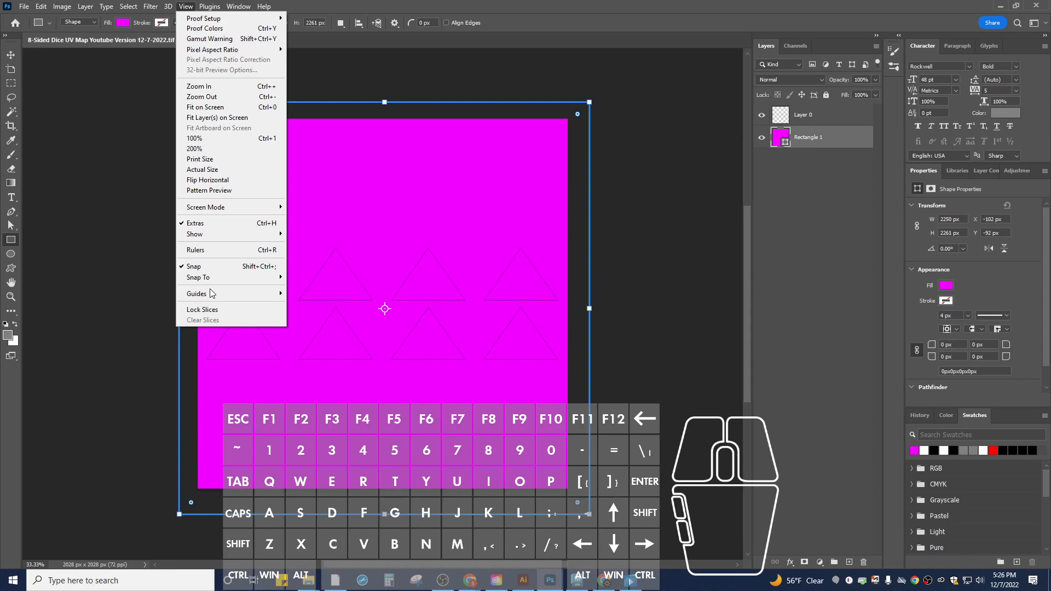
{"action": "left_click", "coordinate": [211, 250]}
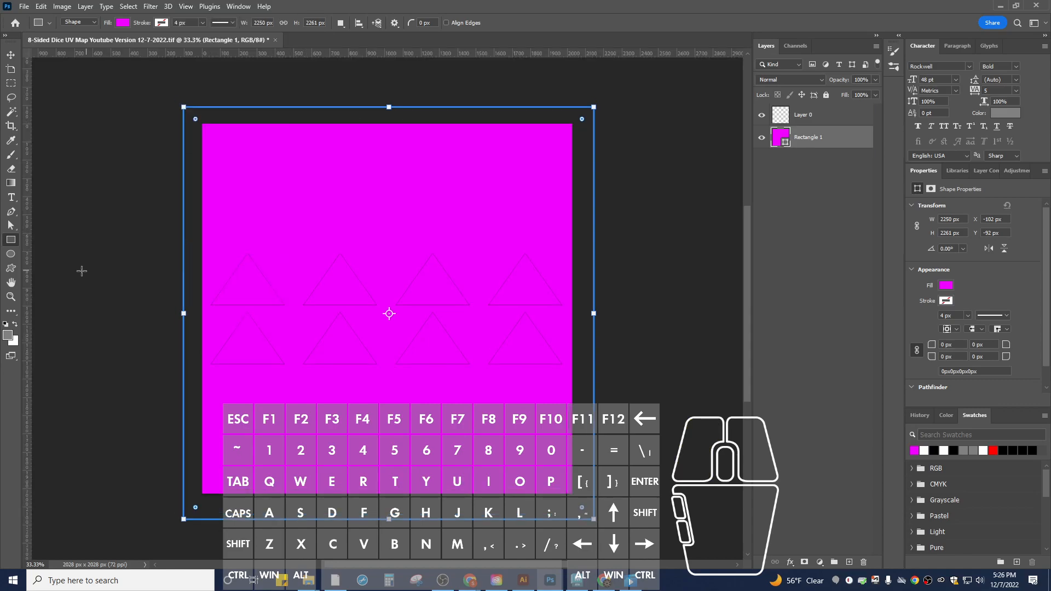
{"action": "left_click_drag", "start_coordinate": [26, 255], "coordinate": [247, 278]}
{"action": "left_click_drag", "start_coordinate": [27, 277], "coordinate": [526, 306]}
{"action": "left_click_drag", "start_coordinate": [453, 50], "coordinate": [447, 286]}
{"action": "left_click_drag", "start_coordinate": [455, 55], "coordinate": [455, 346]}
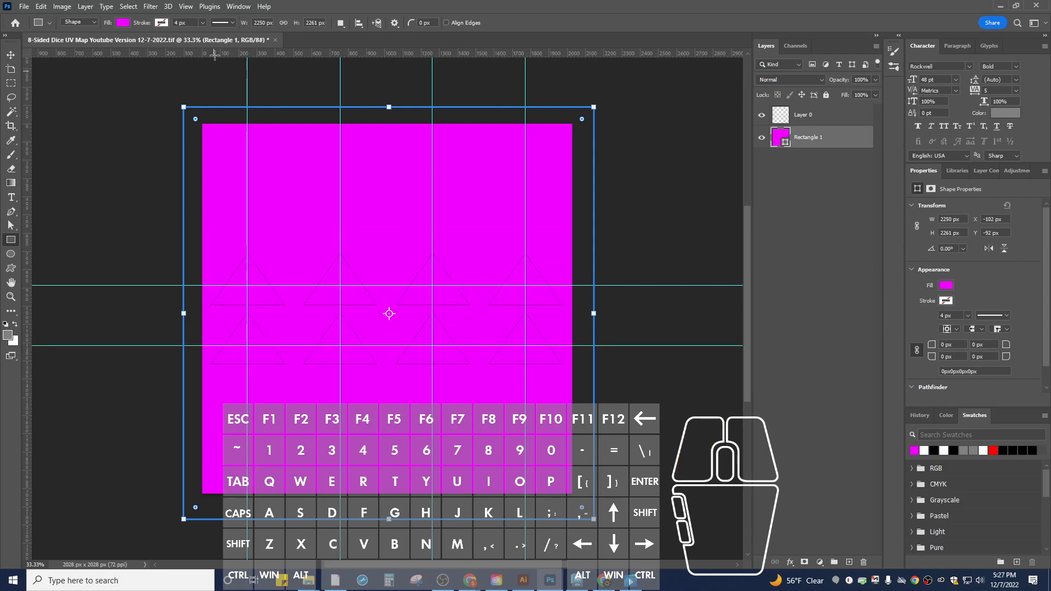
- Check the snapping options for the guides
{"action": "left_click", "coordinate": [186, 6]}
{"action": "mouse_move", "coordinate": [215, 279]}
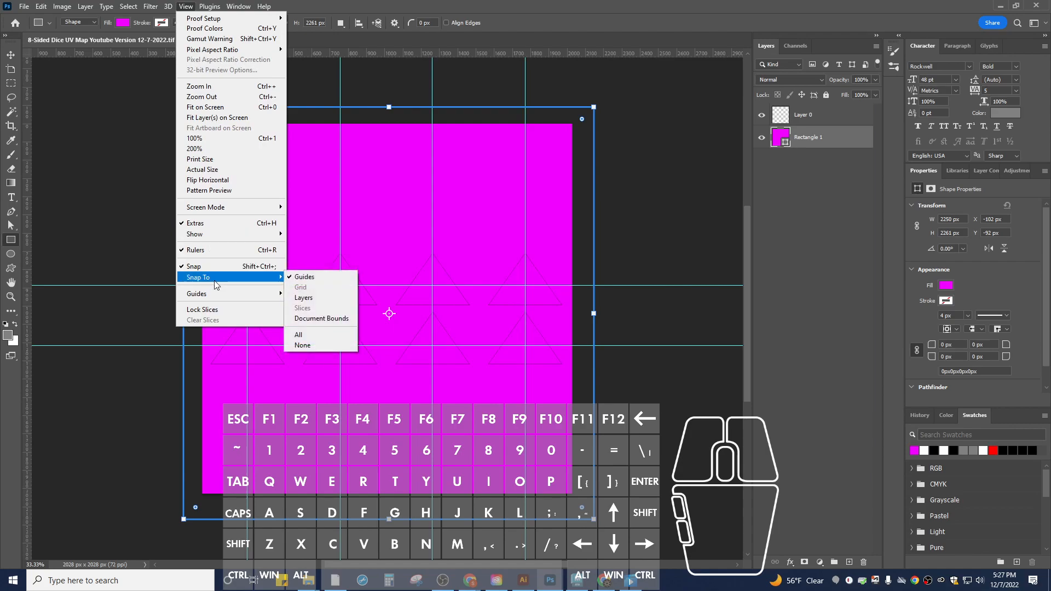
{"action": "left_click", "coordinate": [301, 304]}
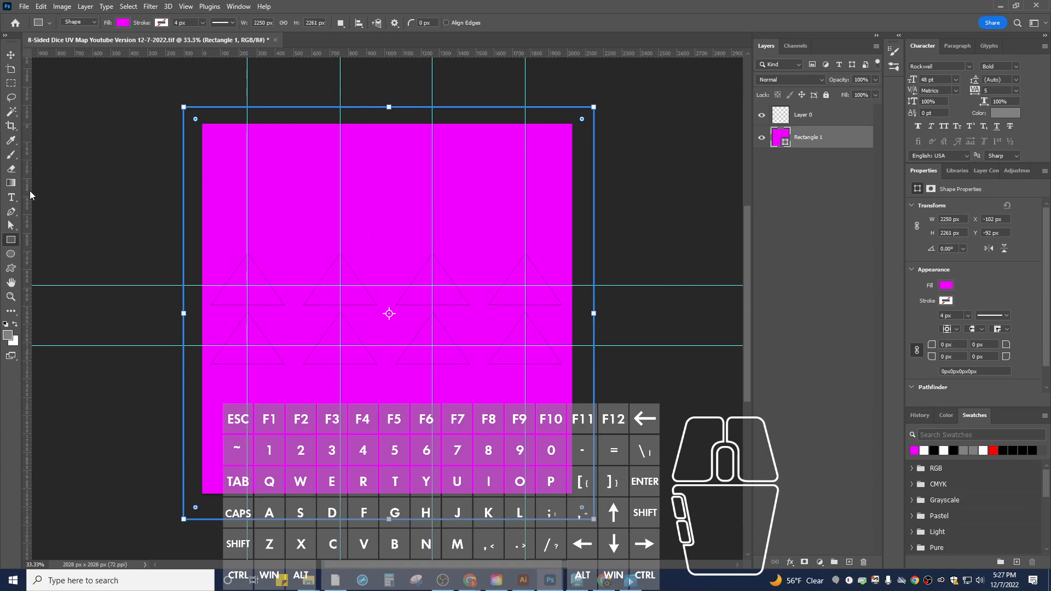
- Set the Type tool's text color to bright green
{"action": "left_click", "coordinate": [11, 197]}
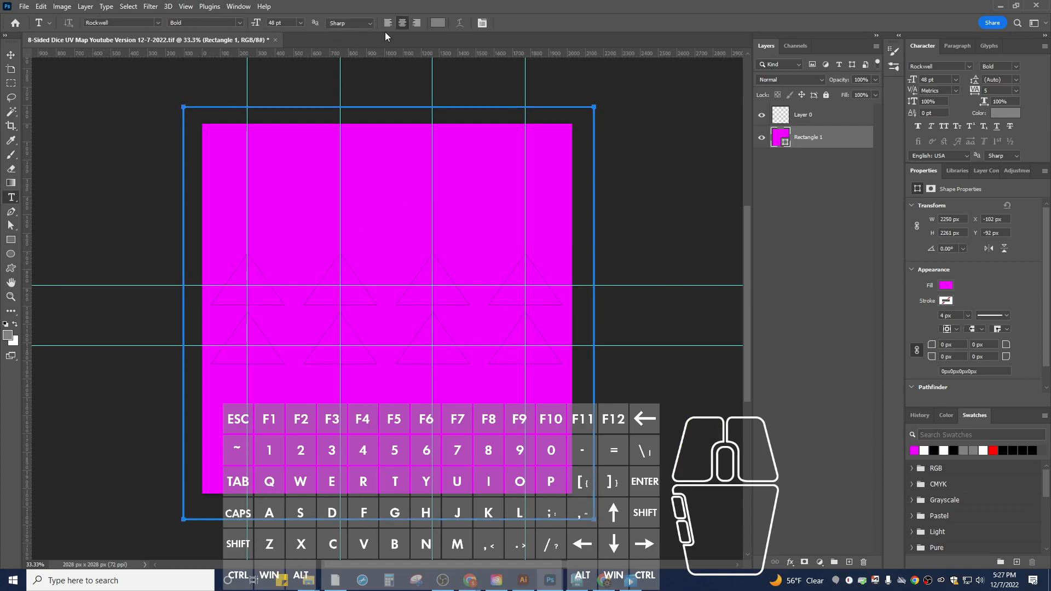
{"action": "left_click", "coordinate": [437, 23]}
{"action": "left_click", "coordinate": [464, 209]}
{"action": "left_click", "coordinate": [451, 126]}
{"action": "left_click", "coordinate": [570, 107]}
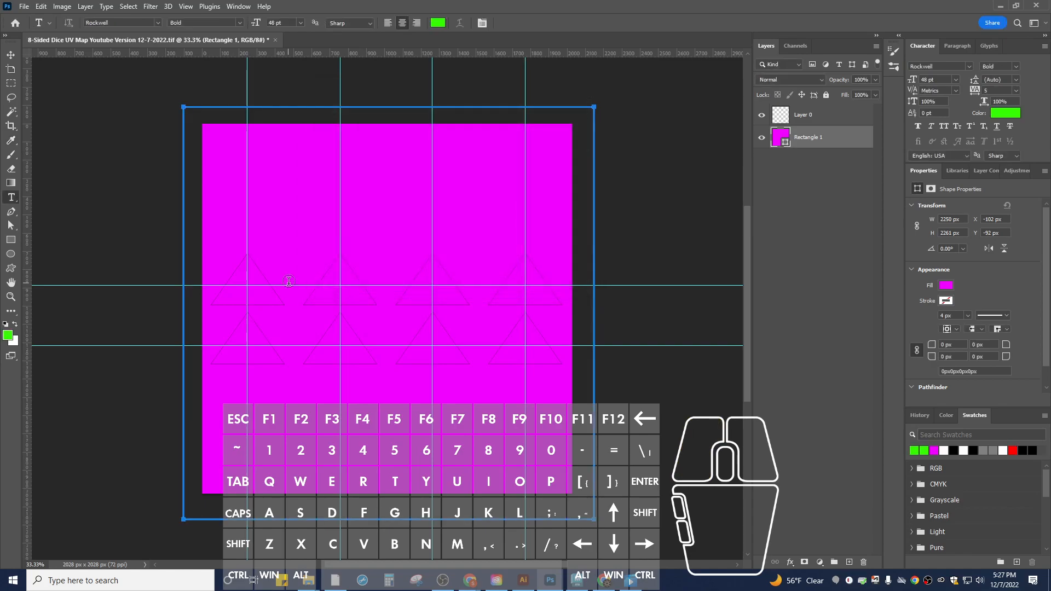
{"action": "left_click", "coordinate": [247, 285]}
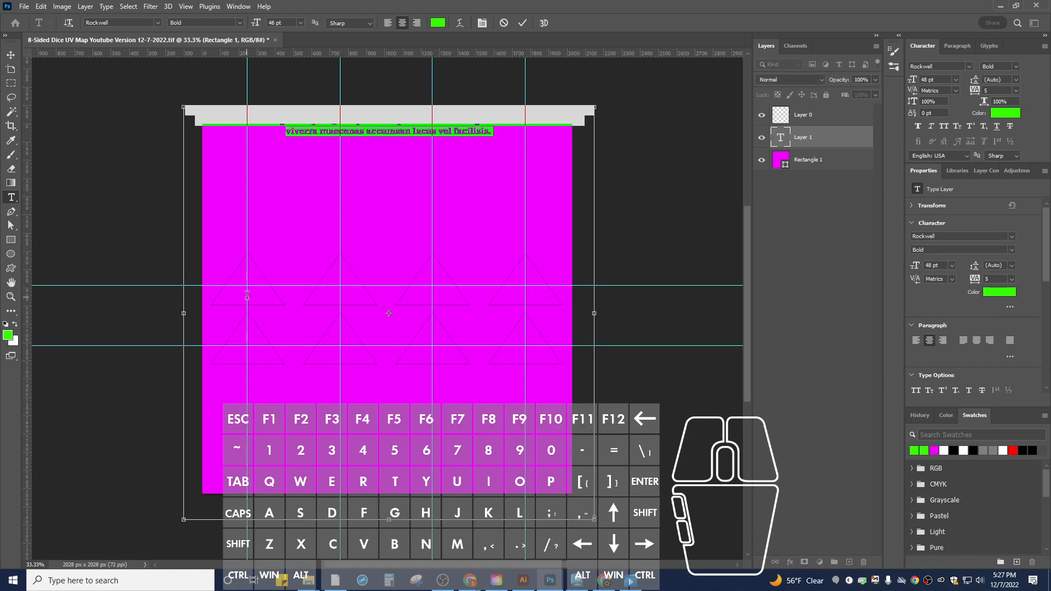
{"action": "key", "text": "BackSpace"}
{"action": "type", "text": "2"}
{"action": "left_click", "coordinate": [764, 257]}
{"action": "left_click", "coordinate": [813, 215]}
{"action": "left_click", "coordinate": [814, 135]}
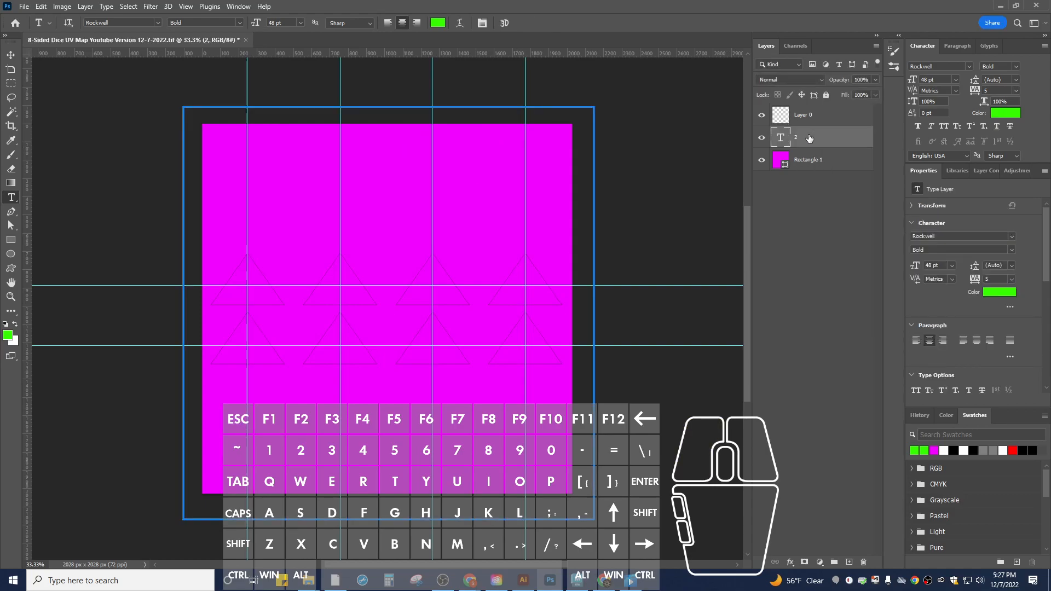
{"action": "key", "text": "Delete"}
- Deselect all layers and start a text layer at the guide crossing in the first triangle of the upper row, clearing the placeholder text
{"action": "left_click", "coordinate": [804, 174]}
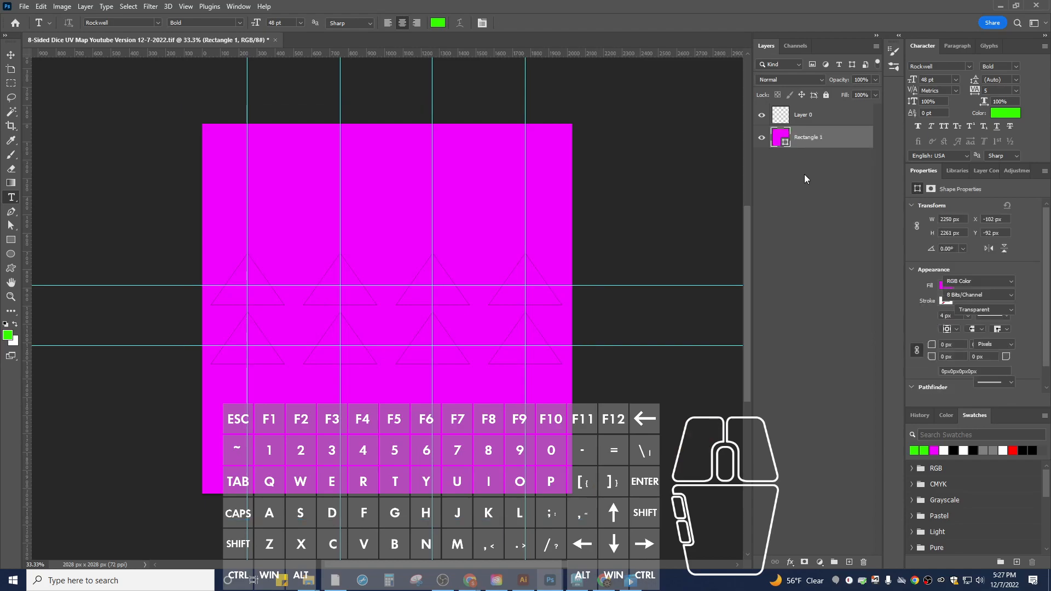
{"action": "left_click", "coordinate": [11, 200]}
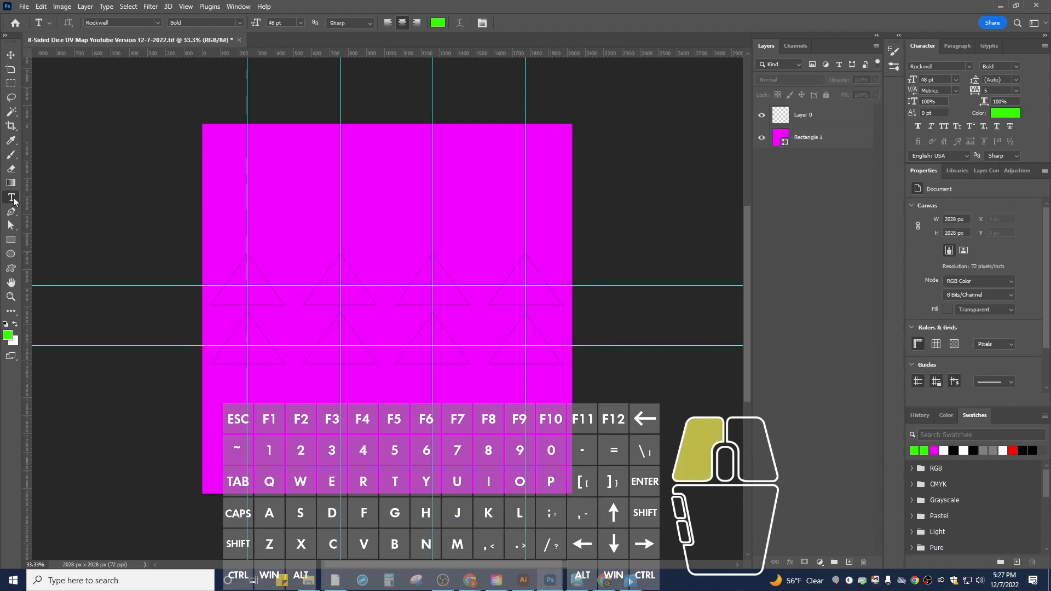
{"action": "left_click", "coordinate": [247, 286]}
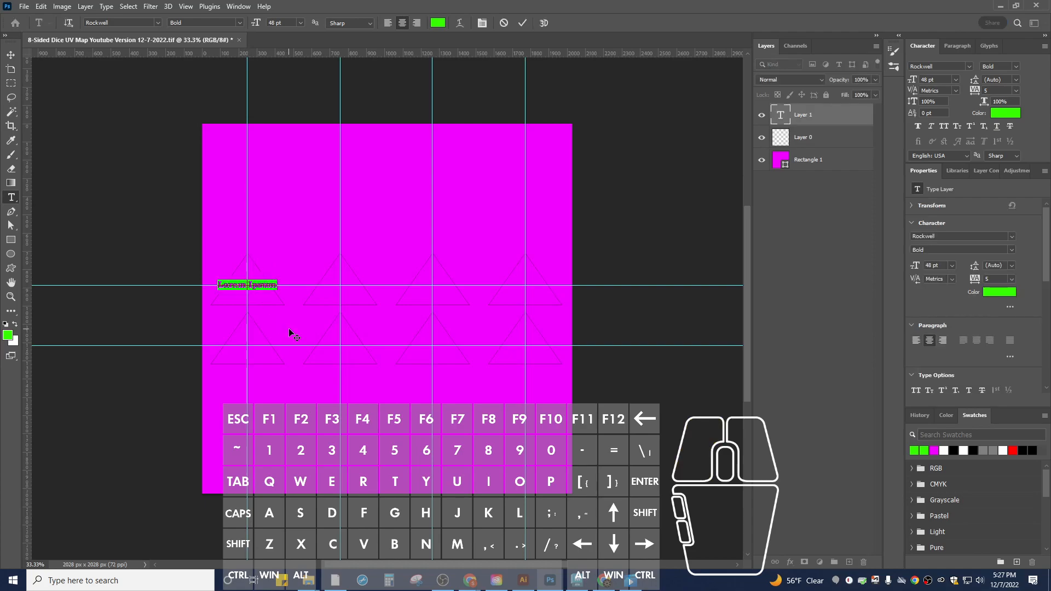
{"action": "key", "text": "BackSpace"}
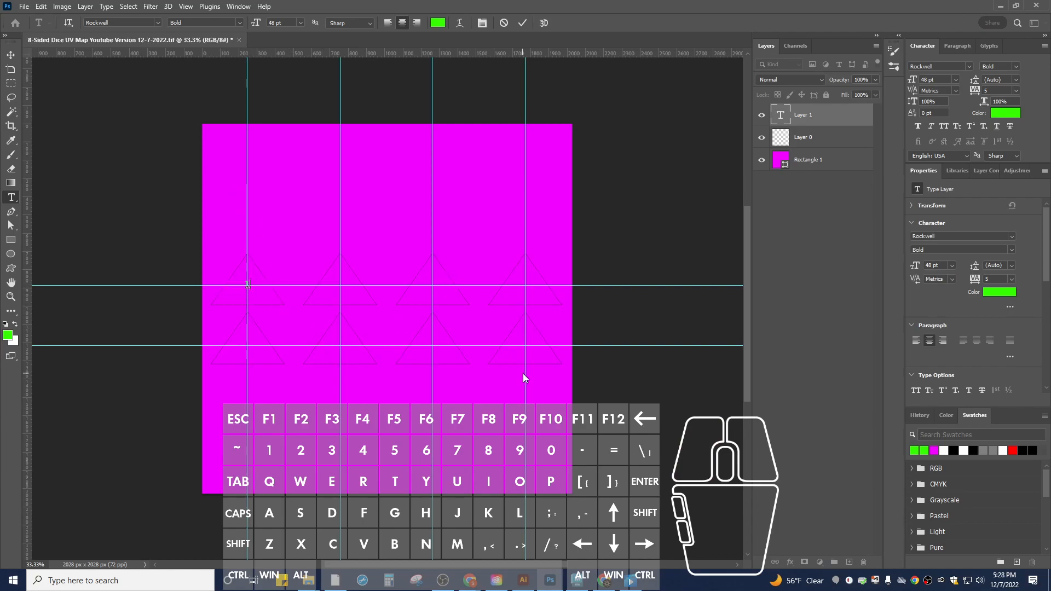
{"action": "left_click", "coordinate": [301, 23]}
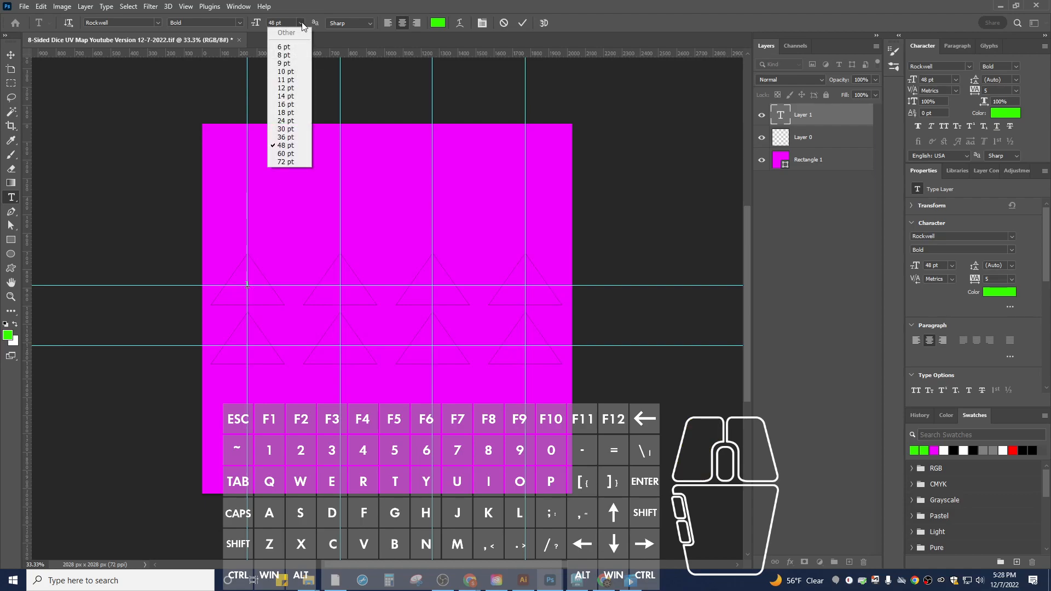
{"action": "left_click", "coordinate": [250, 286]}
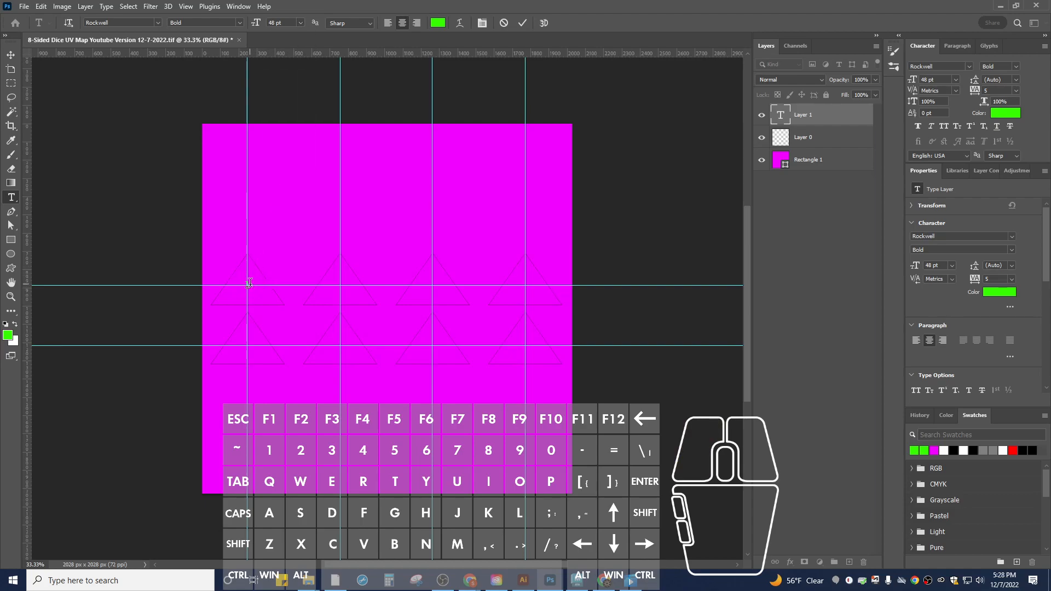
- Set the font size of the number 1 in the first upper triangle to 72 pt
{"action": "left_click", "coordinate": [299, 23]}
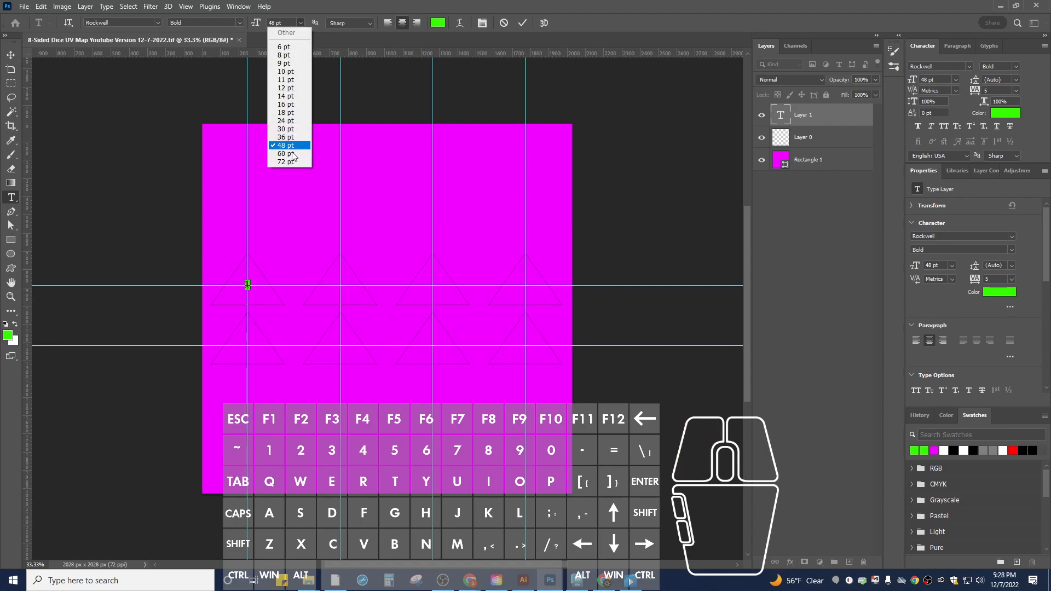
{"action": "left_click", "coordinate": [291, 162]}
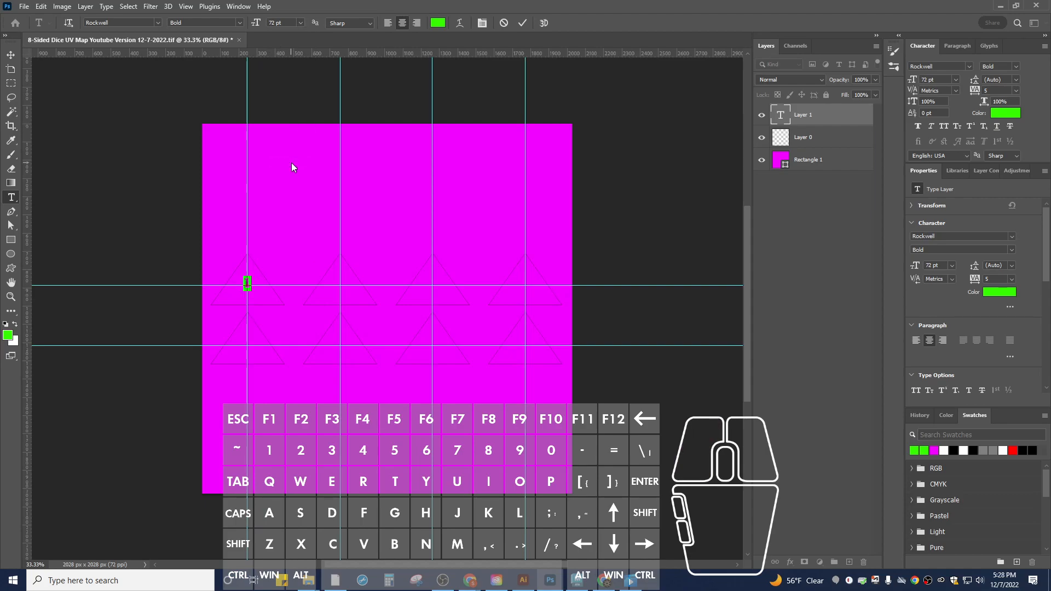
{"action": "left_click", "coordinate": [766, 341]}
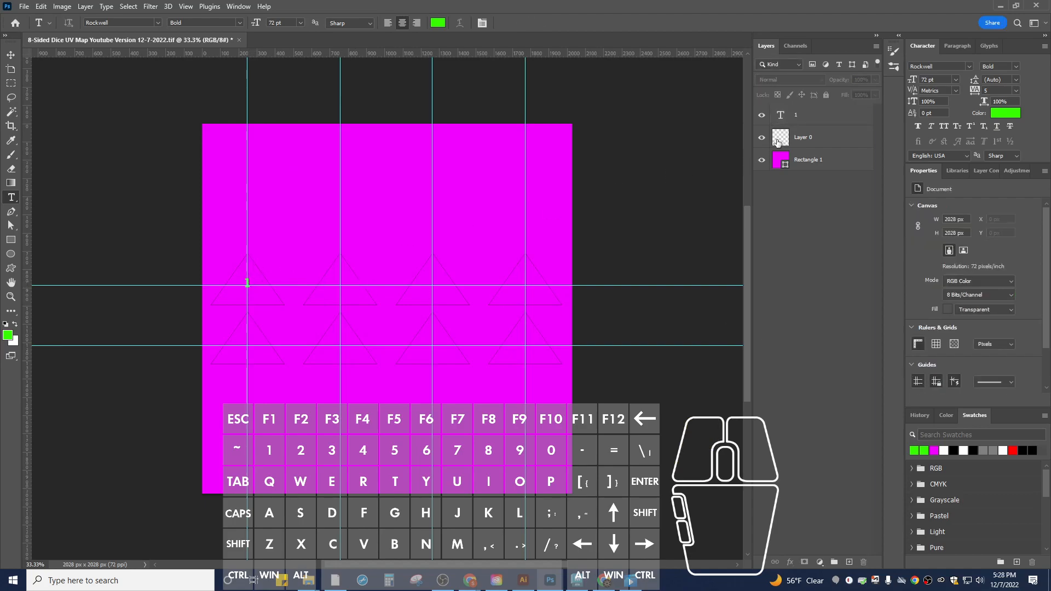
- Select the number 1 text layer with the Move tool and turn off its transform controls
{"action": "left_click", "coordinate": [795, 124]}
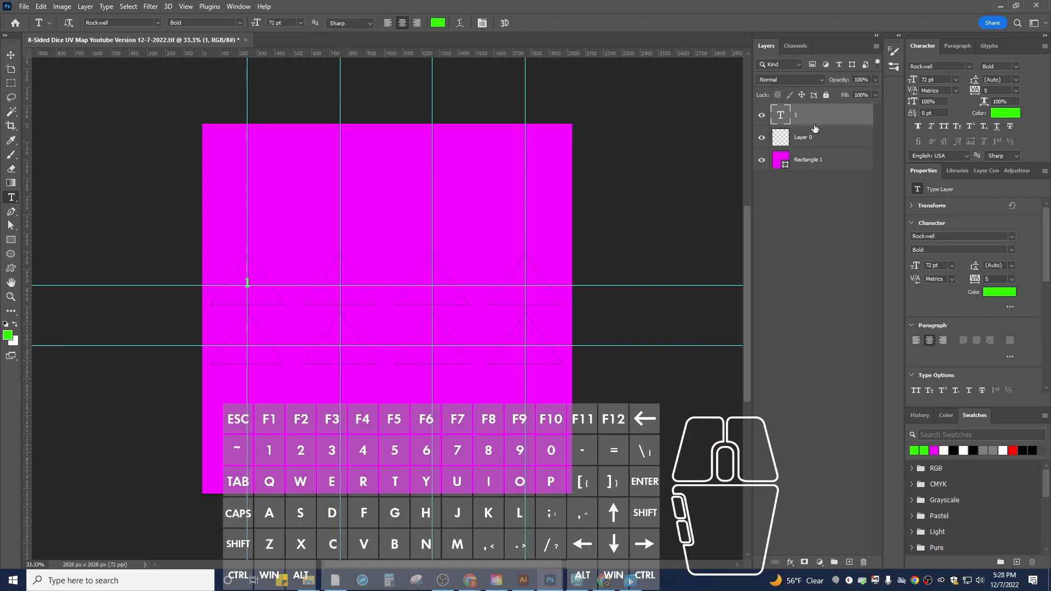
{"action": "left_click", "coordinate": [10, 54]}
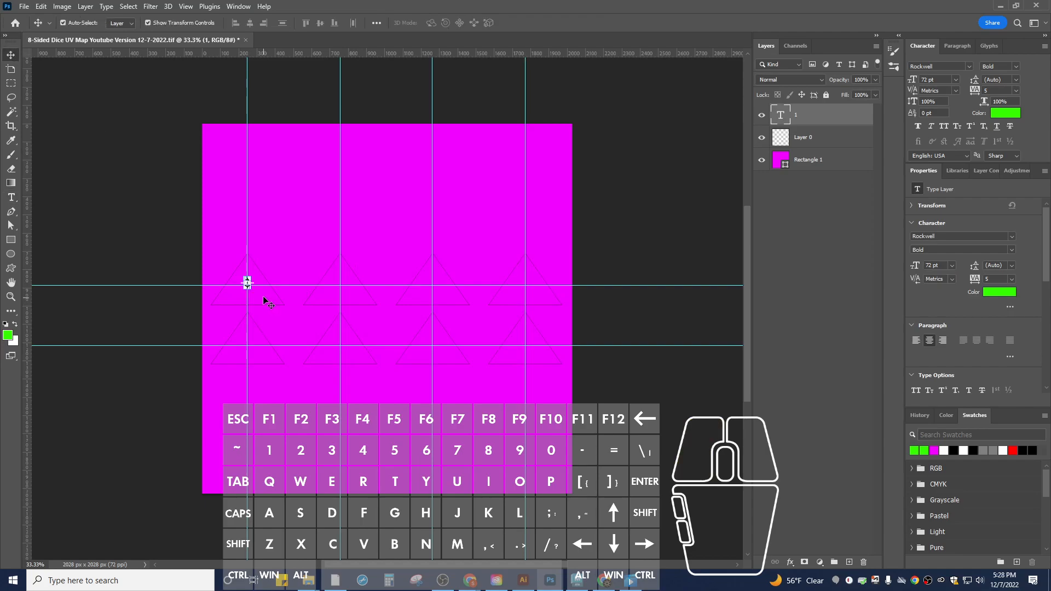
{"action": "left_click", "coordinate": [148, 23]}
- Center the number 1 on its guide intersection and copy it to the other three intersections along the upper guide
{"action": "scroll", "coordinate": [249, 305], "scroll_direction": "up", "scroll_amount": 1}
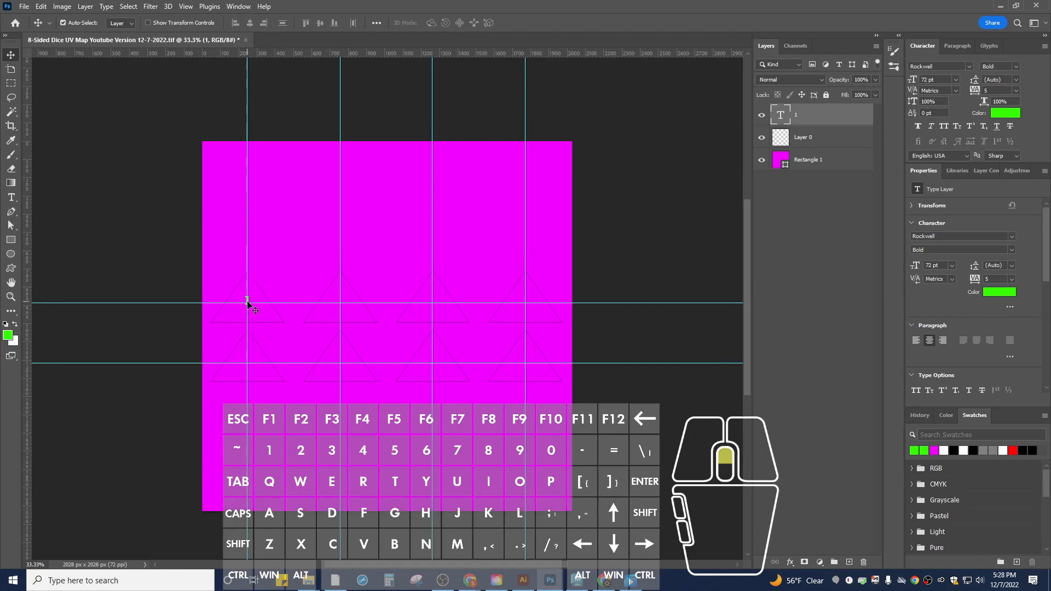
{"action": "key", "text": "ctrl+plus"}
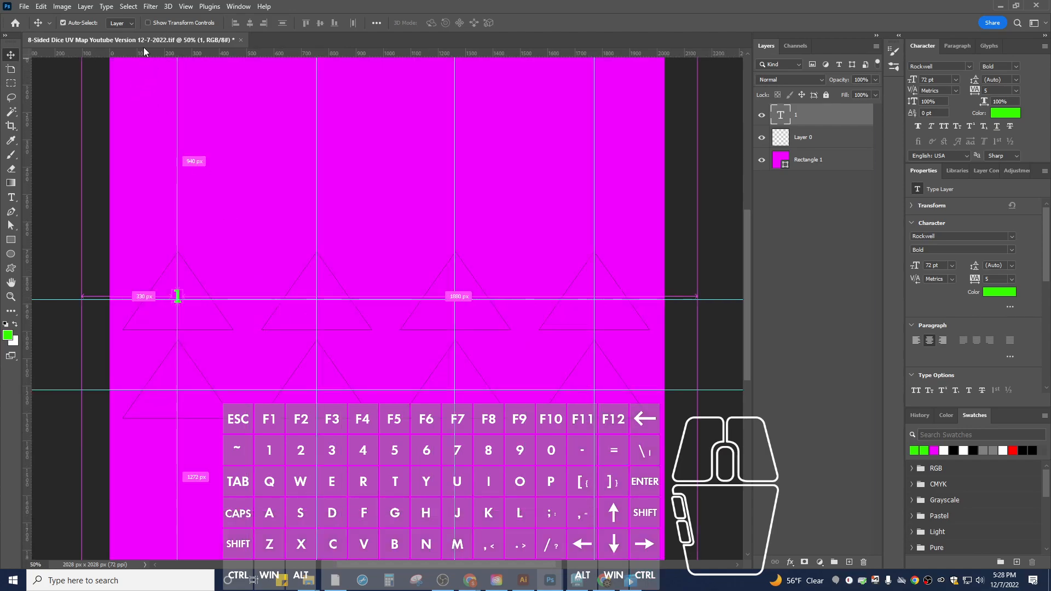
{"action": "left_click", "coordinate": [176, 296]}
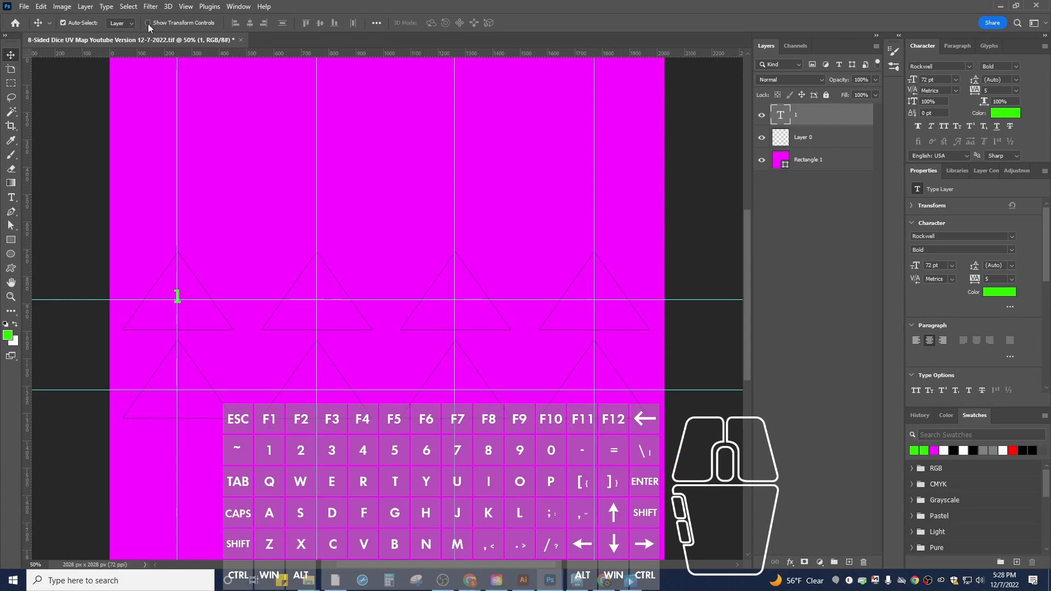
{"action": "left_click", "coordinate": [11, 54]}
{"action": "key", "text": "alt"}
{"action": "left_click_drag", "start_coordinate": [178, 296], "coordinate": [318, 299], "text": "alt"}
{"action": "left_click_drag", "start_coordinate": [178, 296], "coordinate": [176, 300], "text": "alt"}
{"action": "key", "text": "ctrl+z"}
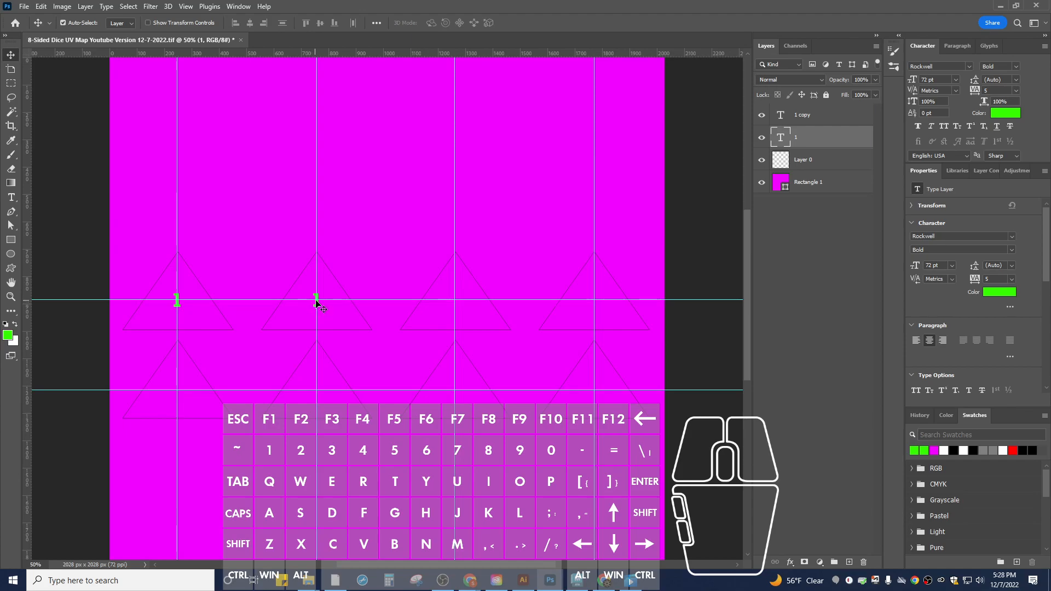
{"action": "left_click_drag", "start_coordinate": [317, 300], "coordinate": [595, 300], "text": "alt"}
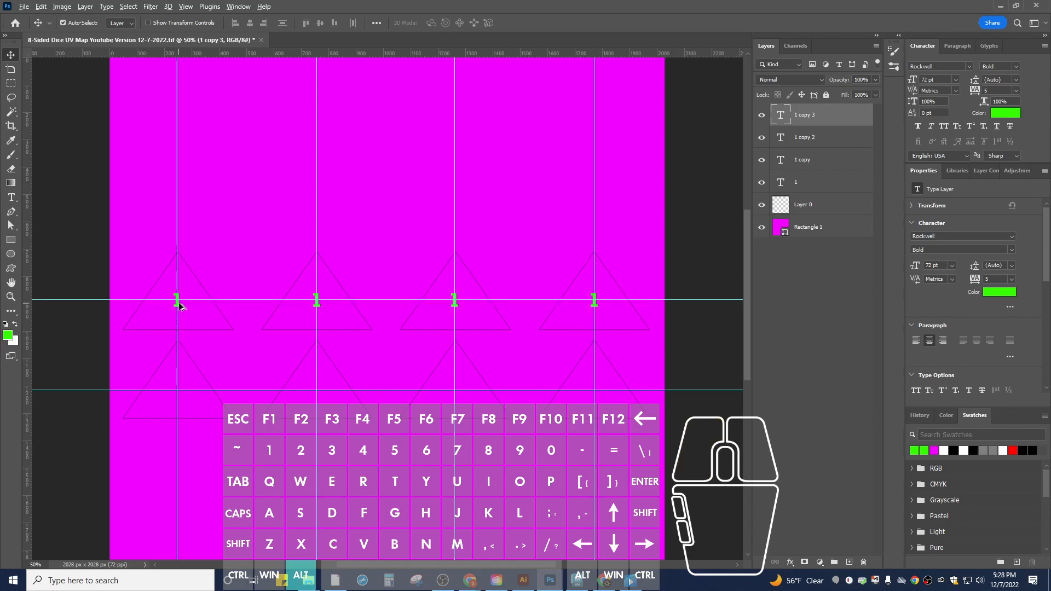
- Duplicate each of the four upper numbers straight down onto the lower guide, one inside each lower triangle
{"action": "left_click_drag", "start_coordinate": [177, 301], "coordinate": [176, 391], "text": "alt"}
{"action": "left_click_drag", "start_coordinate": [316, 300], "coordinate": [316, 390], "text": "alt"}
{"action": "left_click_drag", "start_coordinate": [454, 301], "coordinate": [454, 392], "text": "alt"}
{"action": "left_click_drag", "start_coordinate": [594, 301], "coordinate": [595, 391], "text": "alt"}
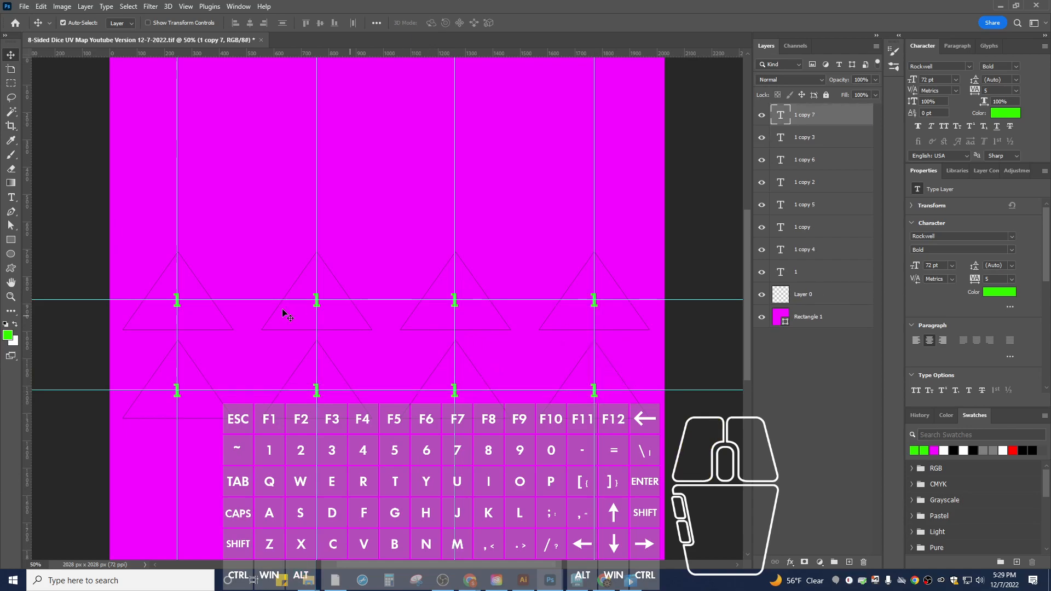
- Change the second lower number to 2, the third upper number to 3 and the fourth lower number to 4
{"action": "double_click", "coordinate": [316, 390]}
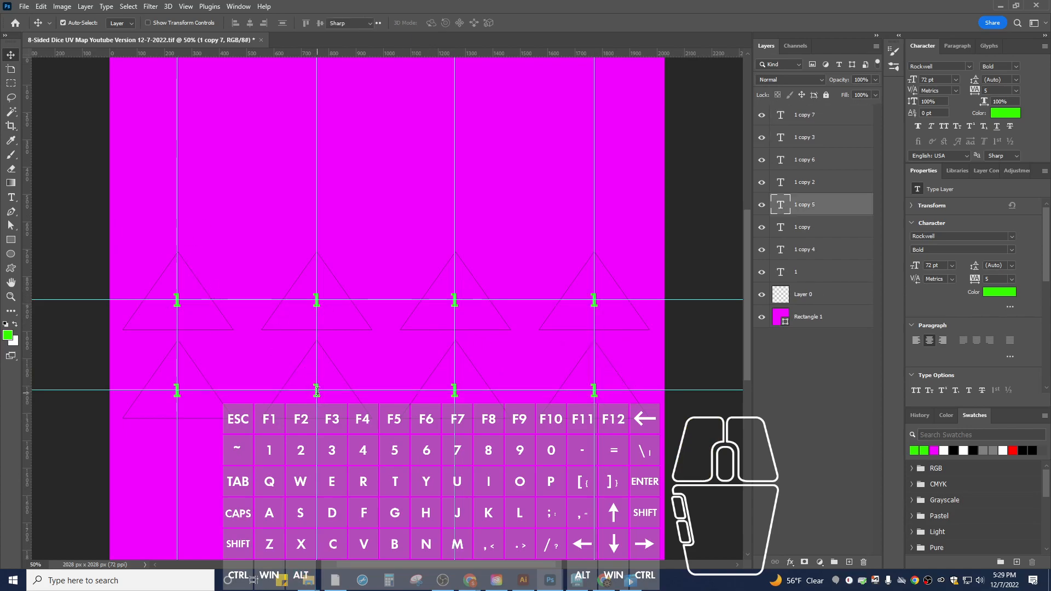
{"action": "type", "text": "2"}
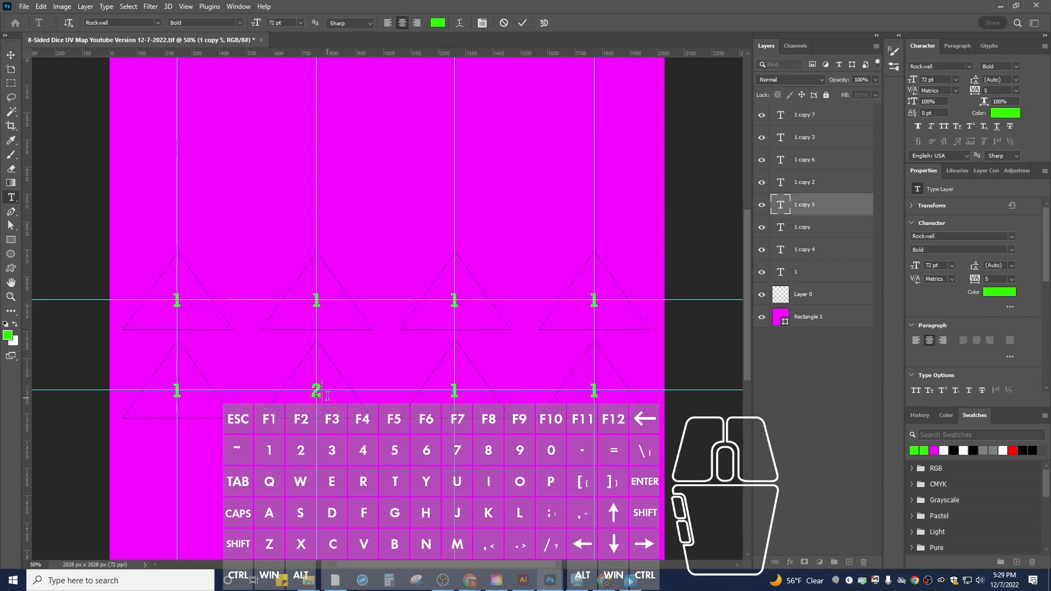
{"action": "left_click", "coordinate": [457, 307]}
{"action": "type", "text": "3"}
{"action": "double_click", "coordinate": [594, 390]}
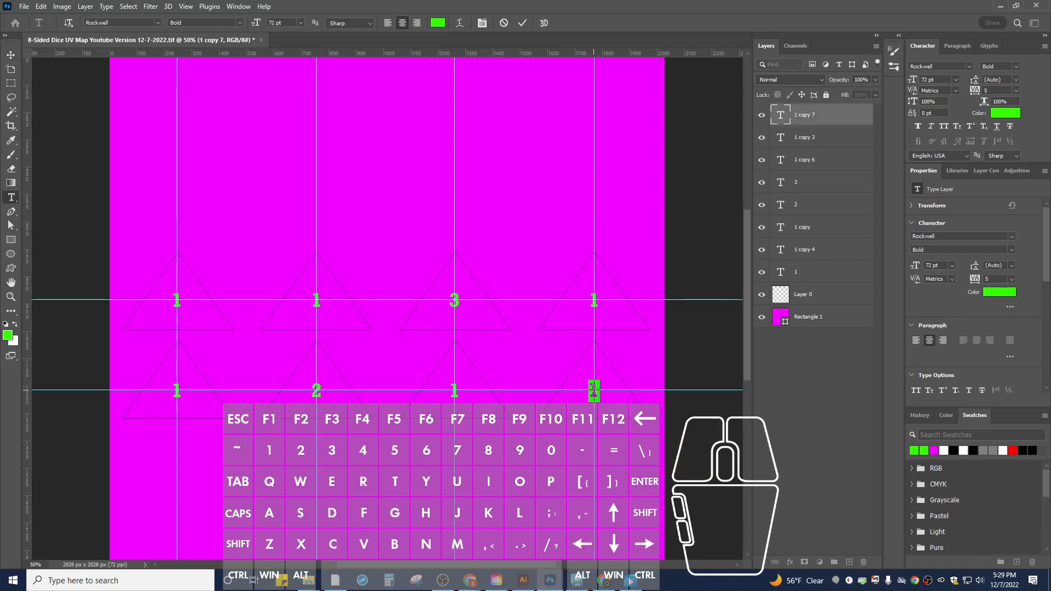
{"action": "type", "text": "4"}
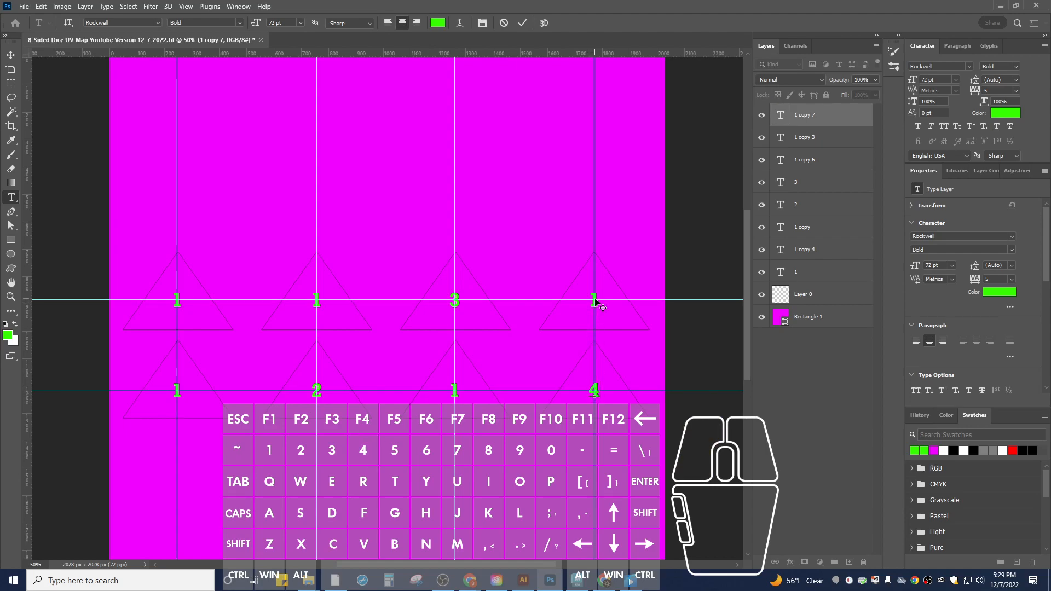
{"action": "left_click", "coordinate": [595, 305]}
{"action": "left_click", "coordinate": [597, 308]}
{"action": "left_click", "coordinate": [601, 312]}
{"action": "left_click", "coordinate": [603, 313]}
{"action": "left_click", "coordinate": [629, 286]}
{"action": "key", "text": "v"}
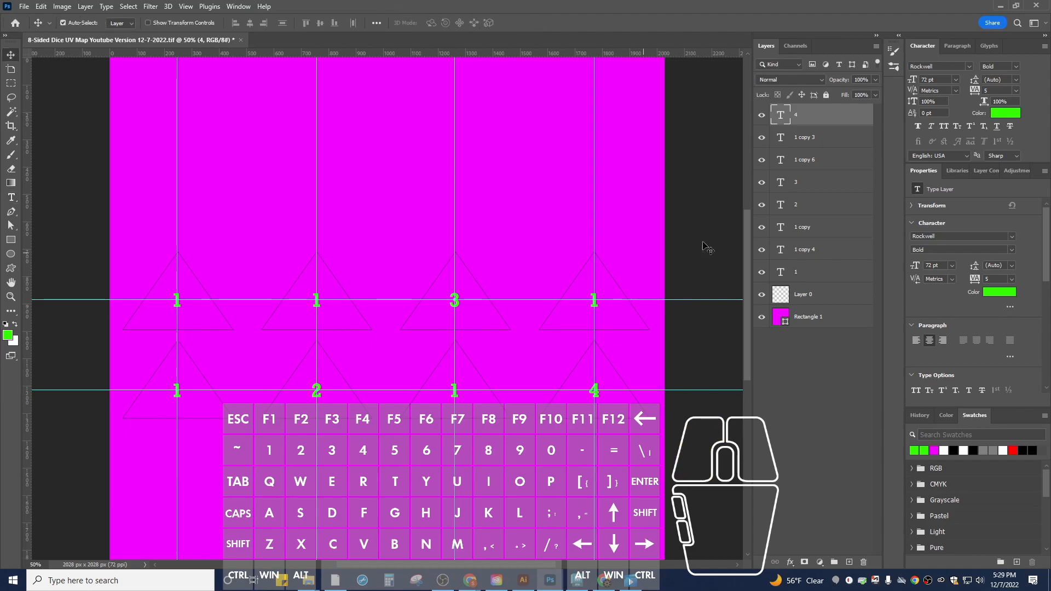
- Change the fourth upper number to 5 and the third lower number to 6
{"action": "double_click", "coordinate": [594, 302]}
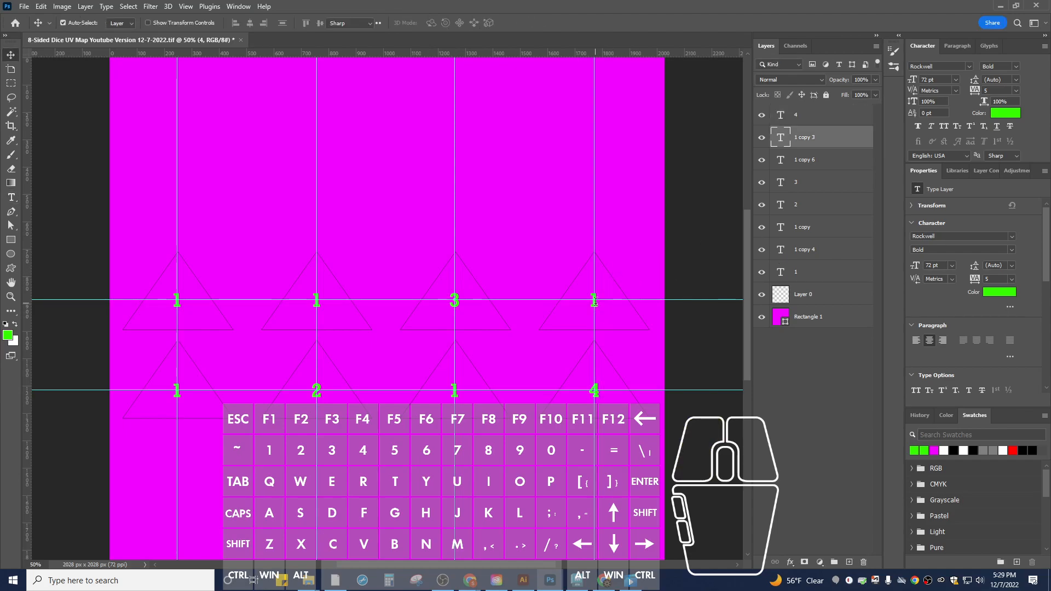
{"action": "type", "text": "5"}
{"action": "double_click", "coordinate": [455, 390]}
{"action": "type", "text": "6"}
- Change the second upper number to 7 and the first lower number to 8
{"action": "double_click", "coordinate": [316, 301]}
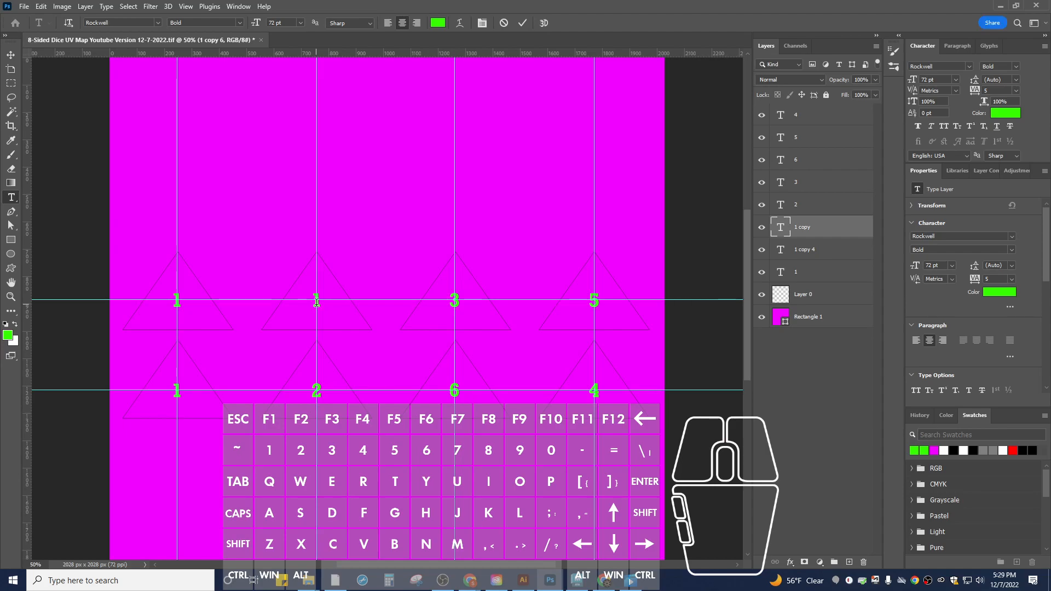
{"action": "type", "text": "8"}
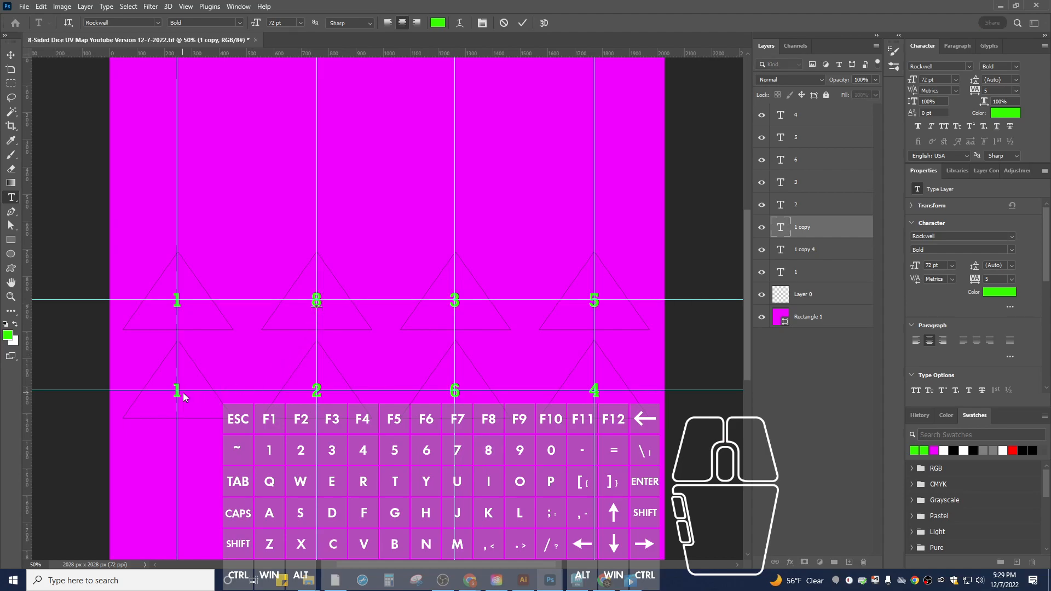
{"action": "type", "text": "7"}
{"action": "left_click", "coordinate": [177, 390]}
{"action": "double_click", "coordinate": [177, 390]}
{"action": "type", "text": "8"}
{"action": "key", "text": "Escape"}
{"action": "key", "text": "v"}
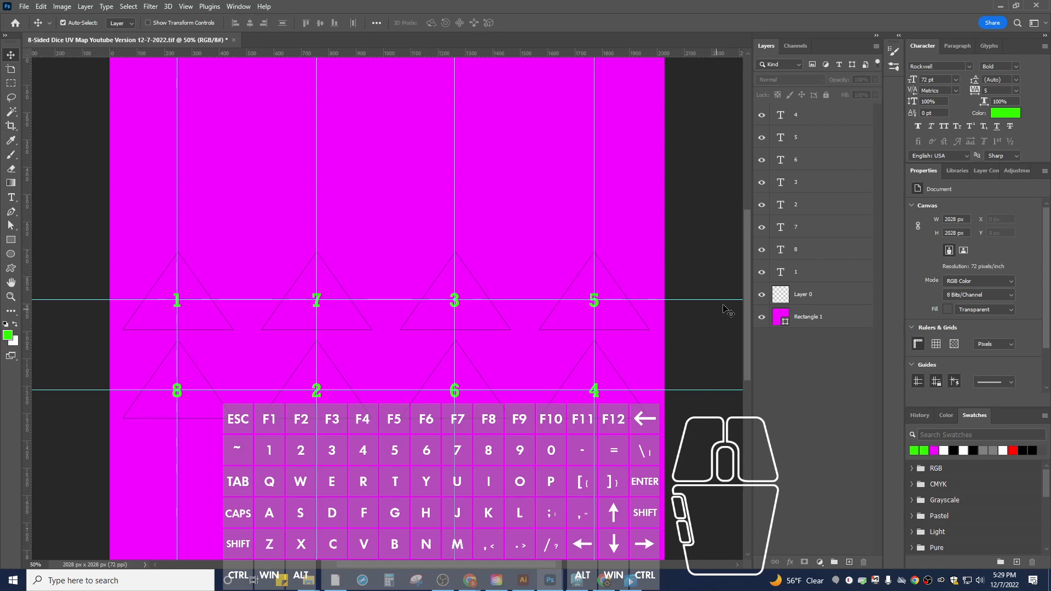
- Hide the triangle outlines on Layer 0 and export the artwork as "8-Sided Dice Texture Youtube Version 12-7-2022.jpg" in Documents
{"action": "left_click", "coordinate": [762, 297]}
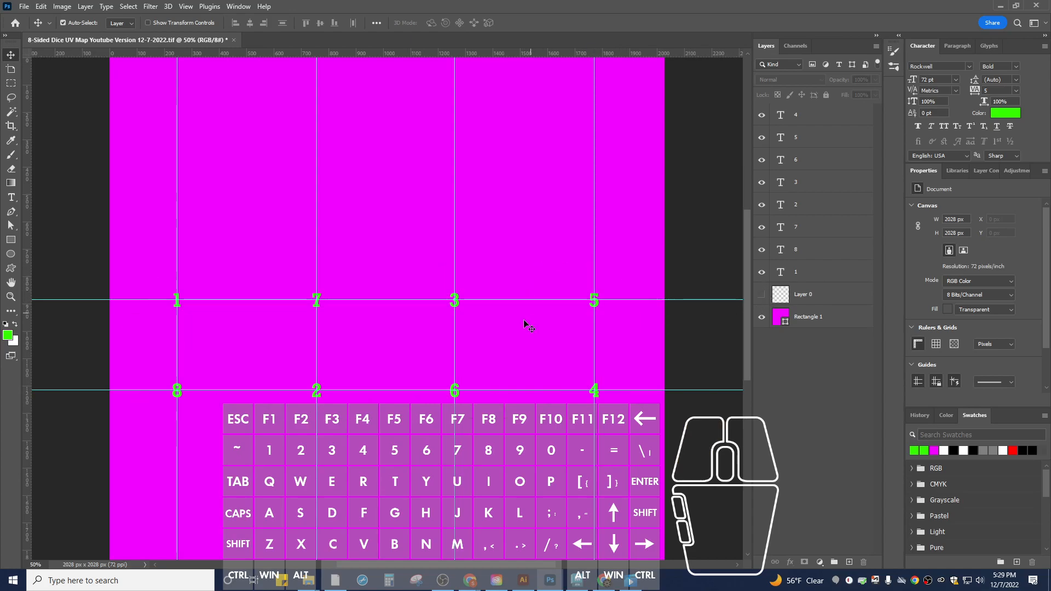
{"action": "left_click", "coordinate": [24, 6]}
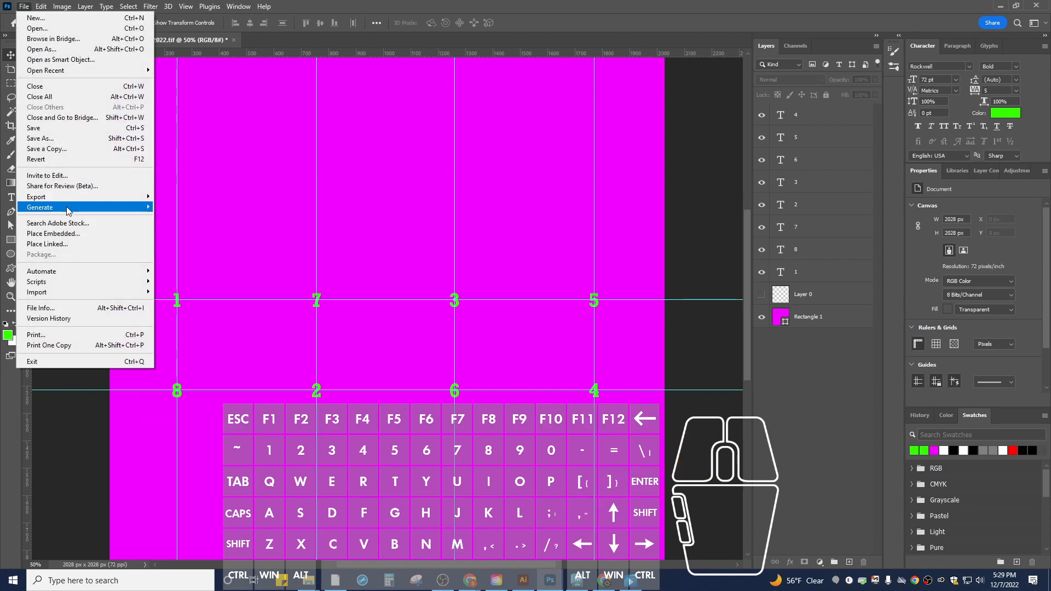
{"action": "mouse_move", "coordinate": [70, 199]}
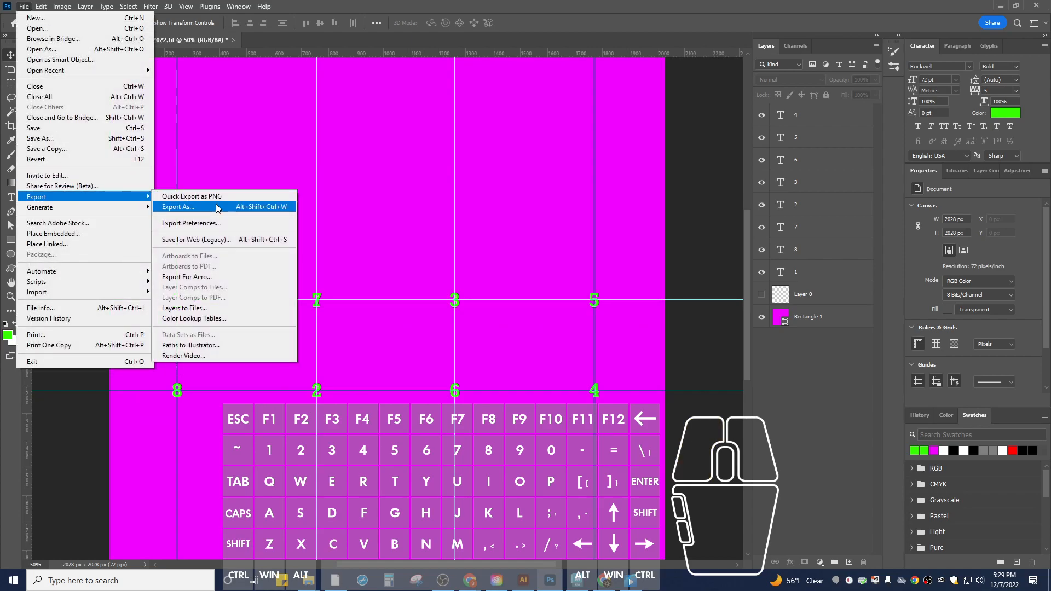
{"action": "left_click", "coordinate": [175, 208]}
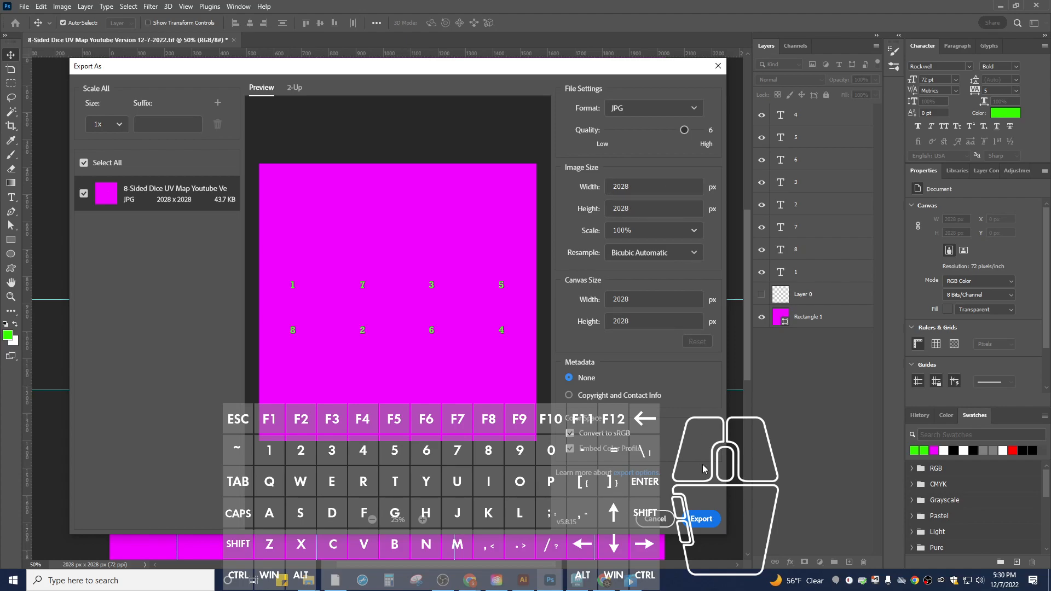
{"action": "left_click", "coordinate": [701, 519]}
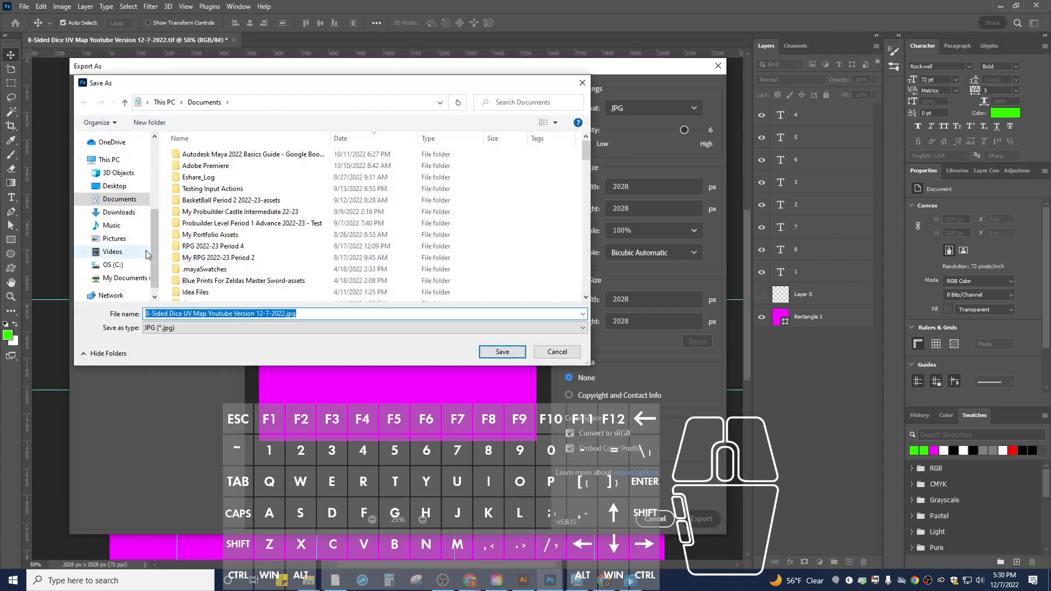
{"action": "double_click", "coordinate": [188, 314]}
{"action": "left_click", "coordinate": [180, 314]}
{"action": "left_click_drag", "start_coordinate": [184, 314], "coordinate": [207, 314]}
{"action": "type", "text": "Texture"}
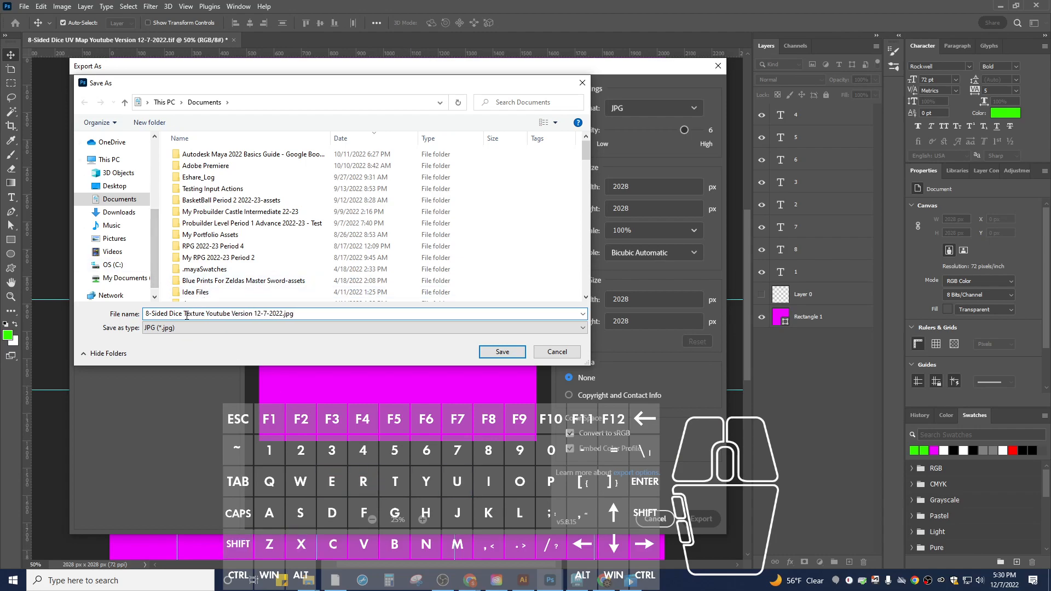
{"action": "left_click", "coordinate": [503, 352]}
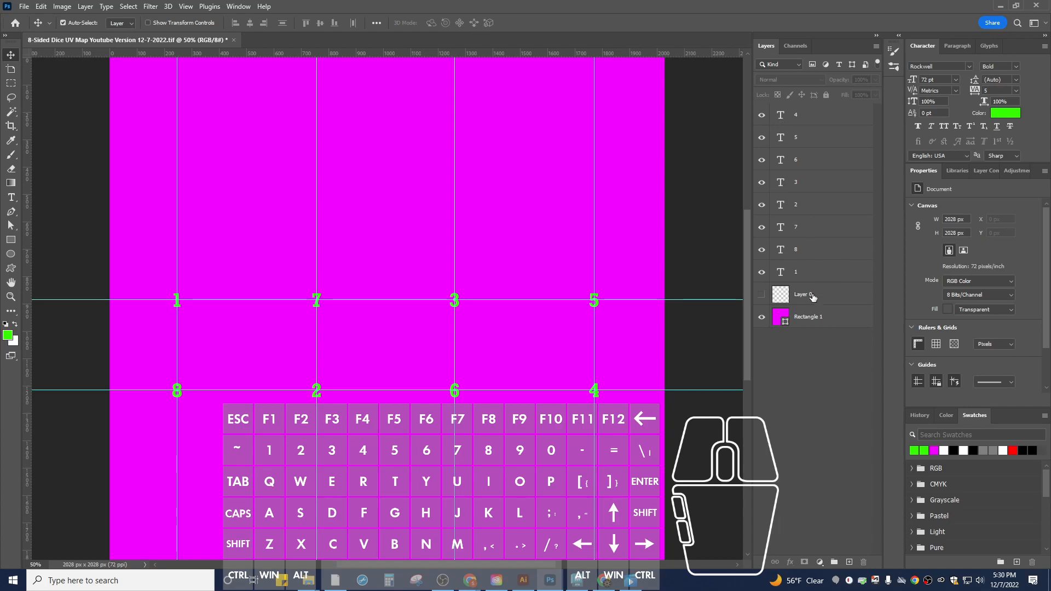
- Place Rectangle 1 above Layer 0 and group it with all eight number layers under the name Texture
{"action": "left_click_drag", "start_coordinate": [820, 325], "coordinate": [816, 289]}
{"action": "left_click", "coordinate": [808, 122], "text": "shift"}
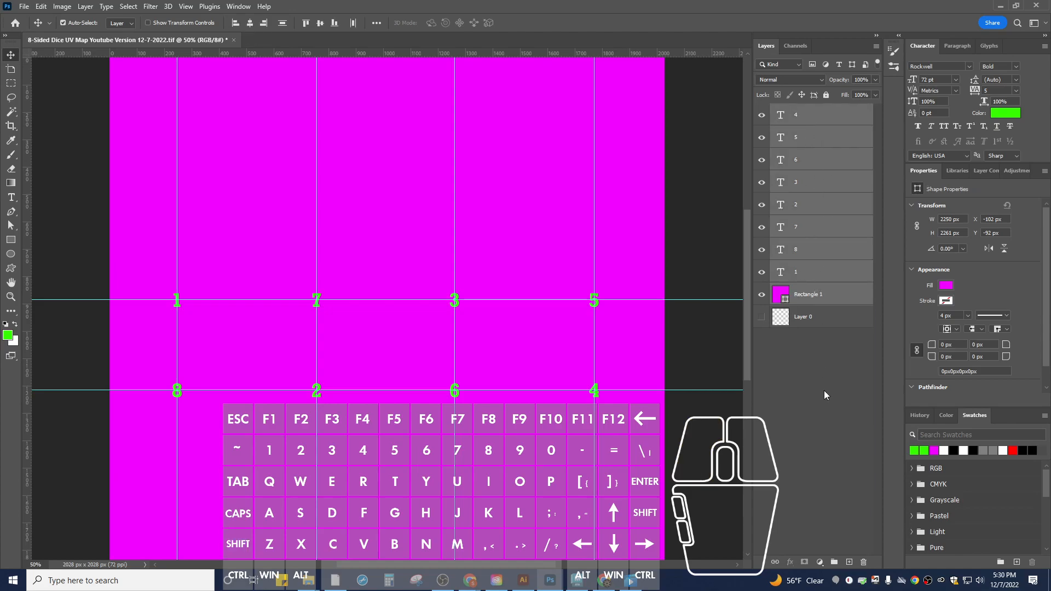
{"action": "left_click", "coordinate": [835, 562]}
{"action": "double_click", "coordinate": [806, 110]}
{"action": "type", "text": "Texture"}
{"action": "key", "text": "Return"}
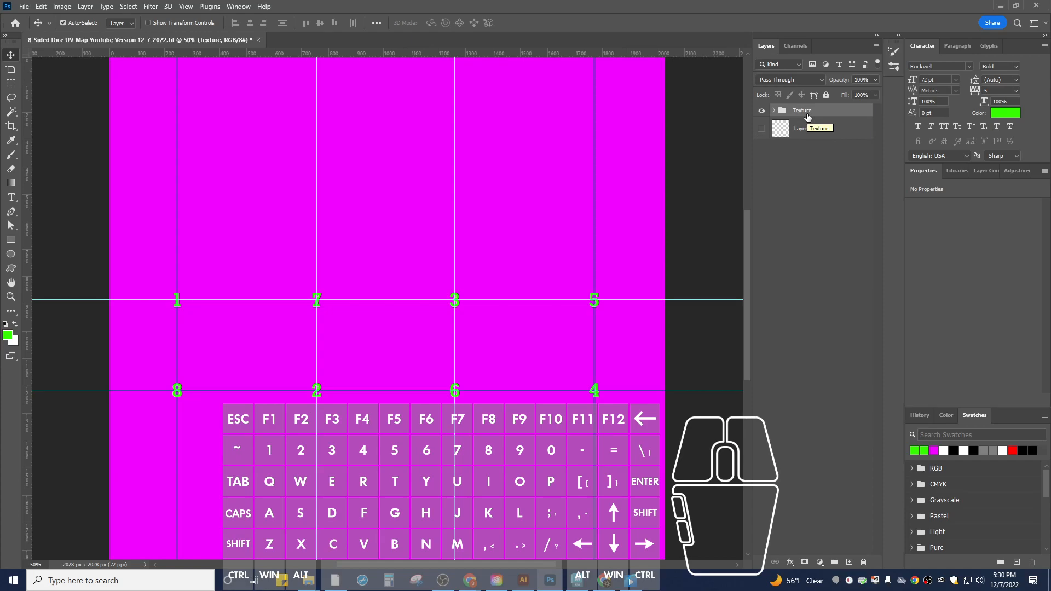
- Duplicate the Texture group within the same document as Normal Map
{"action": "right_click", "coordinate": [809, 117]}
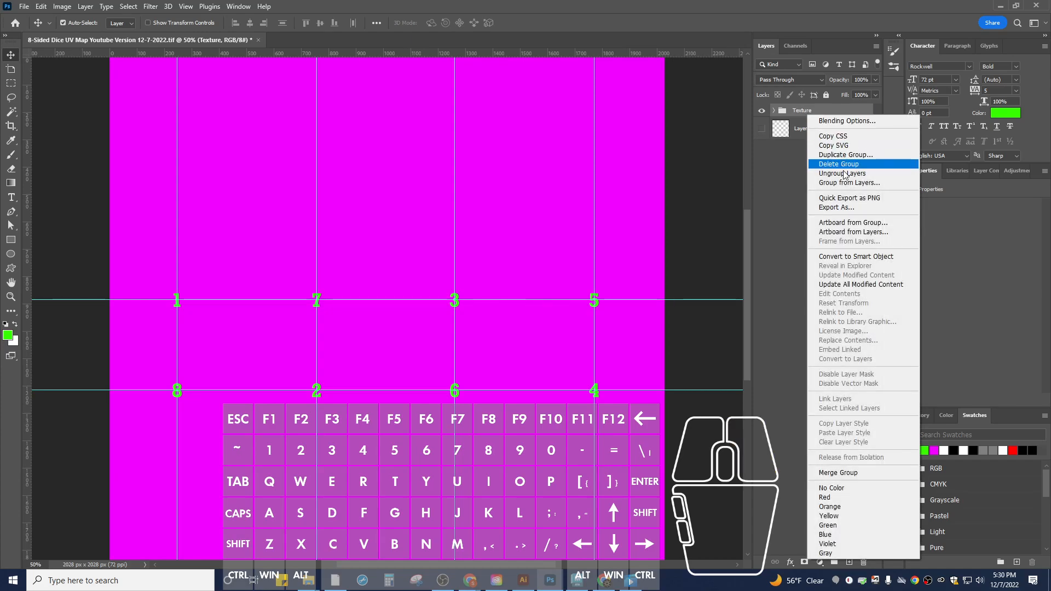
{"action": "left_click", "coordinate": [838, 155]}
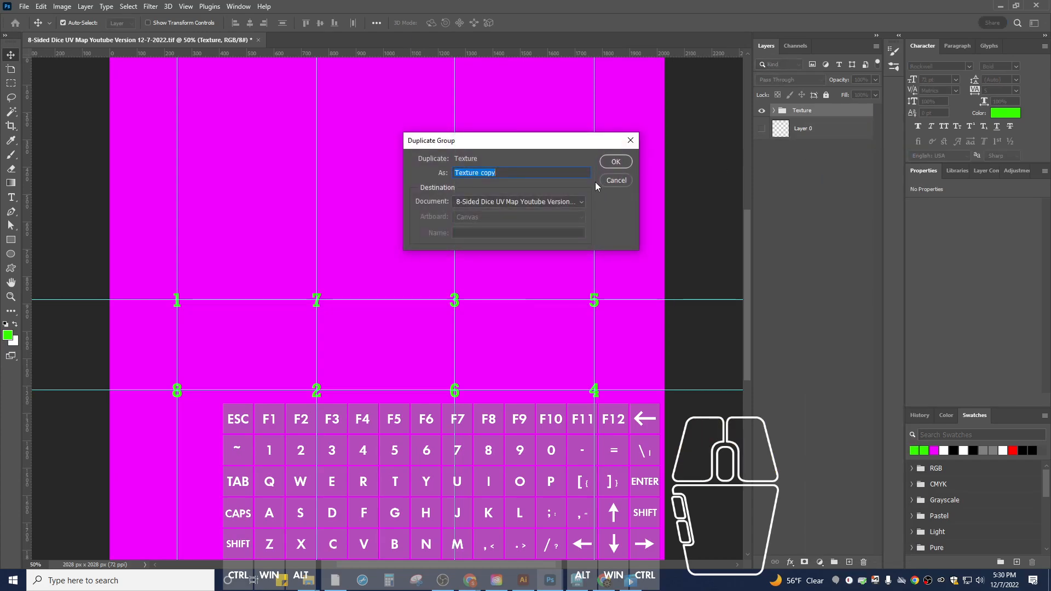
{"action": "type", "text": "Normal Ma"}
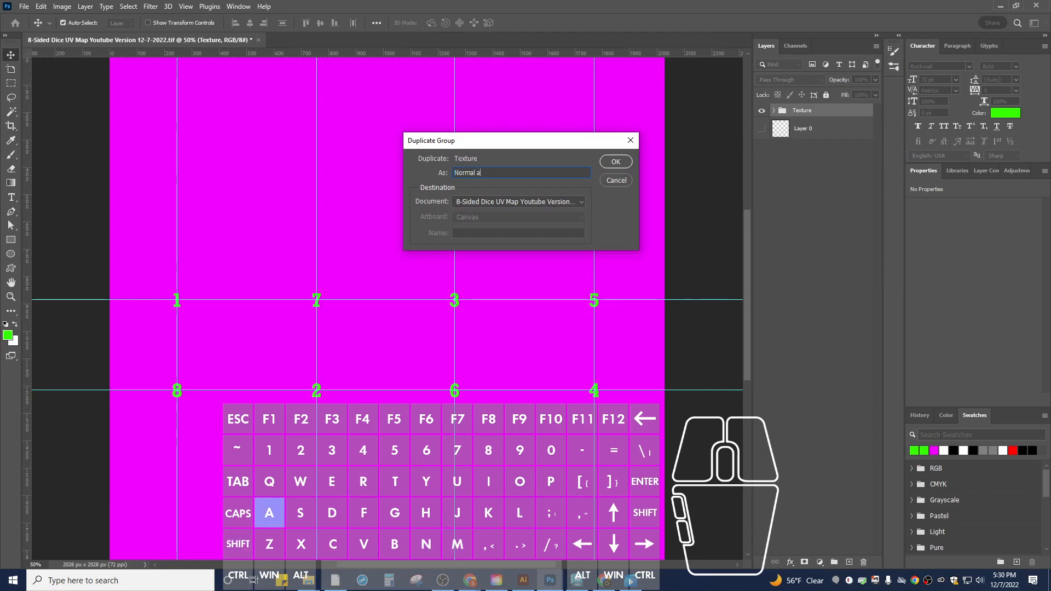
{"action": "type", "text": "p"}
{"action": "key", "text": "Return"}
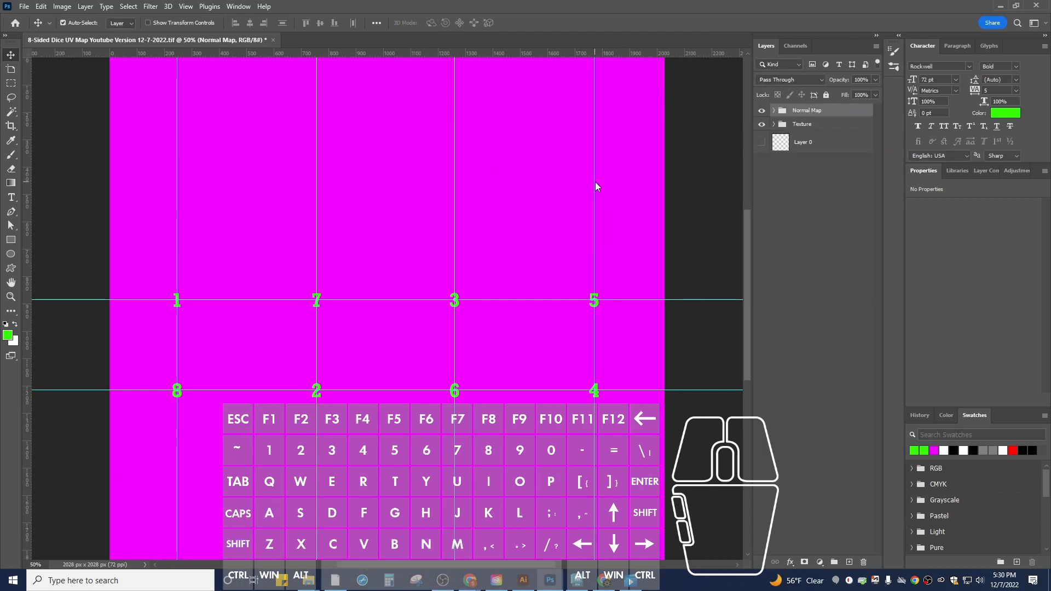
- Recolor all eight number layers in the Normal Map group to black (000000)
{"action": "left_click", "coordinate": [774, 110]}
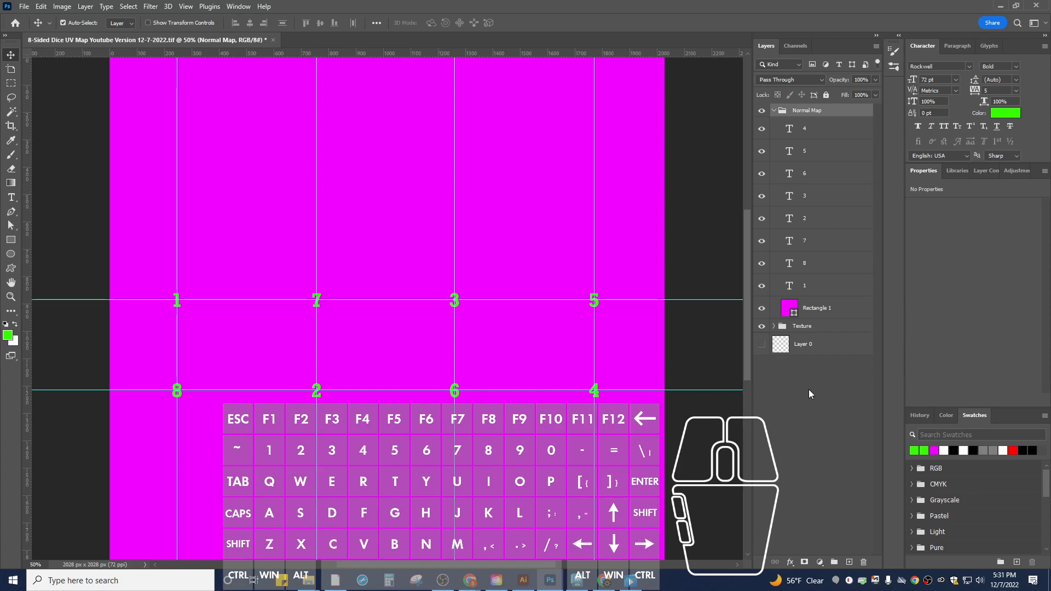
{"action": "left_click", "coordinate": [806, 289]}
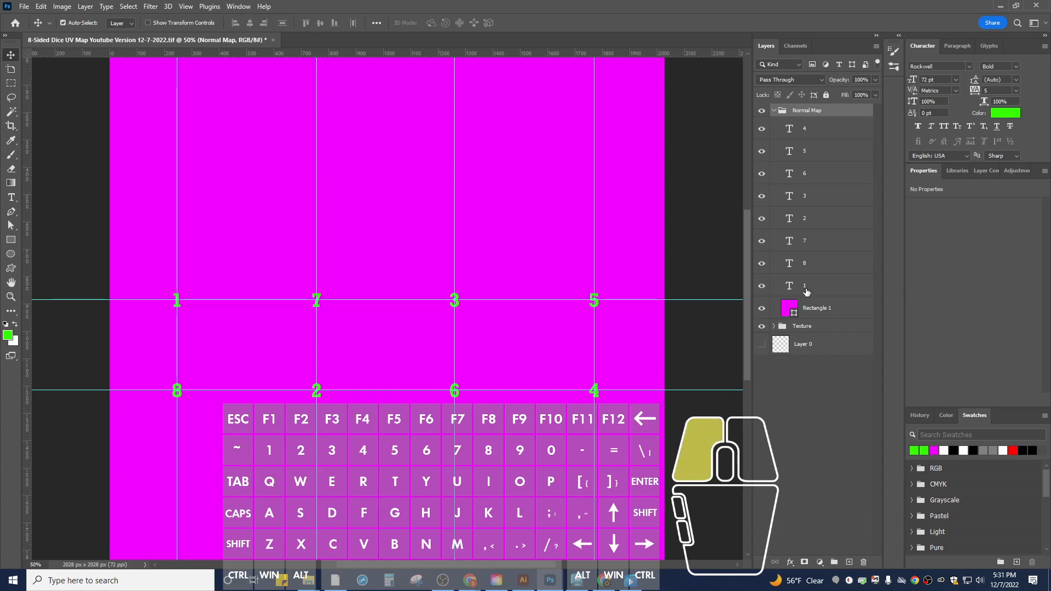
{"action": "left_click", "coordinate": [812, 135], "text": "shift"}
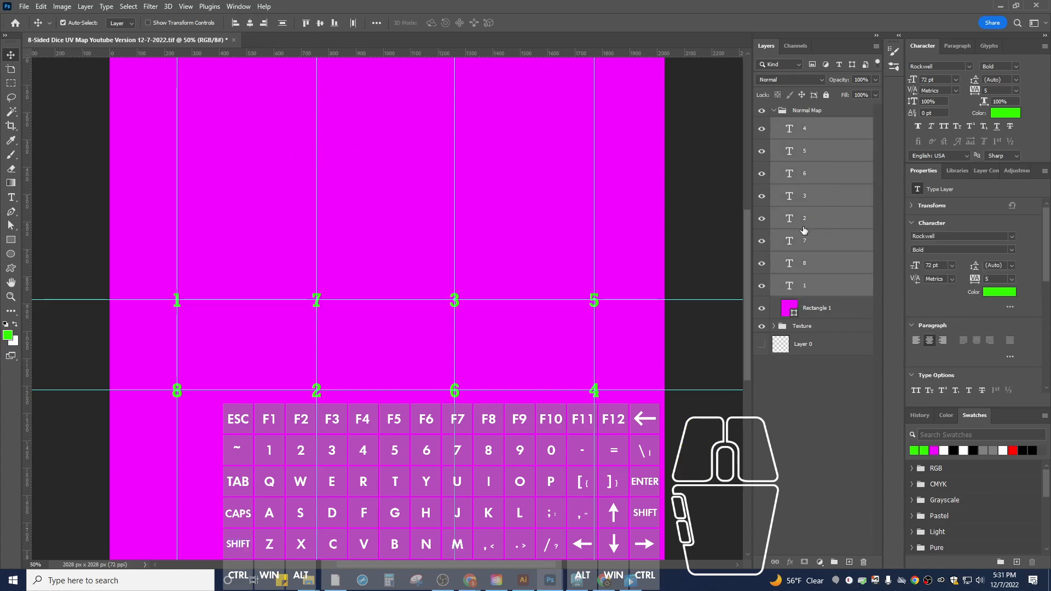
{"action": "left_click", "coordinate": [11, 197]}
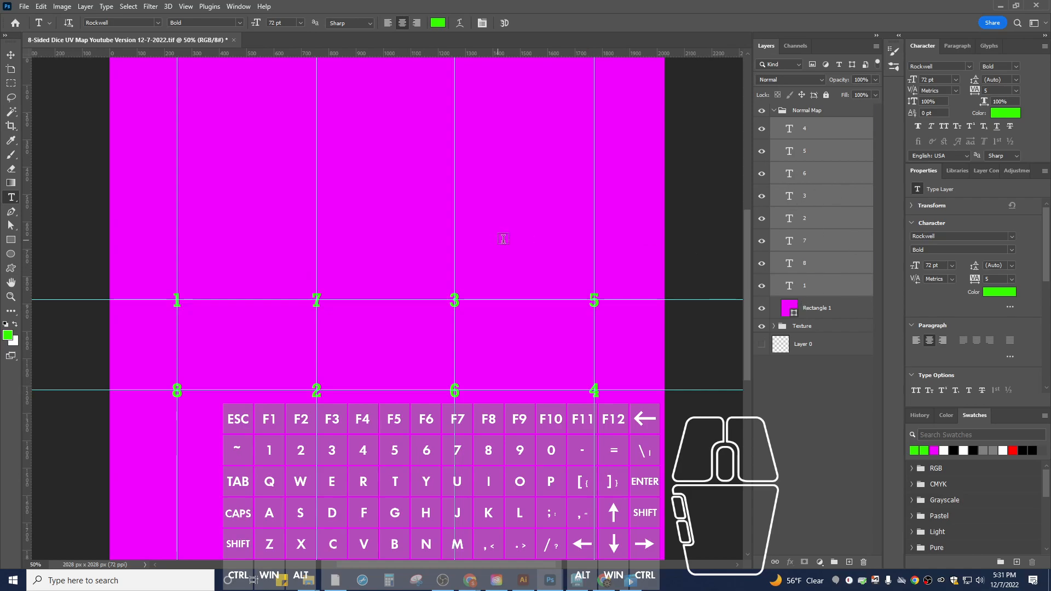
{"action": "left_click", "coordinate": [438, 22]}
{"action": "left_click_drag", "start_coordinate": [449, 206], "coordinate": [452, 255]}
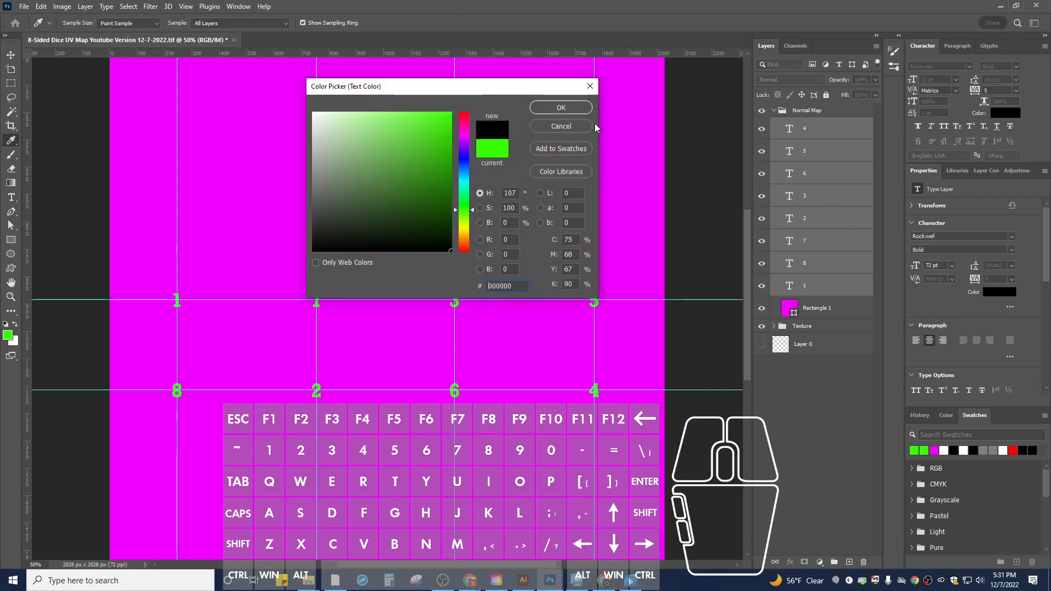
{"action": "left_click", "coordinate": [580, 106]}
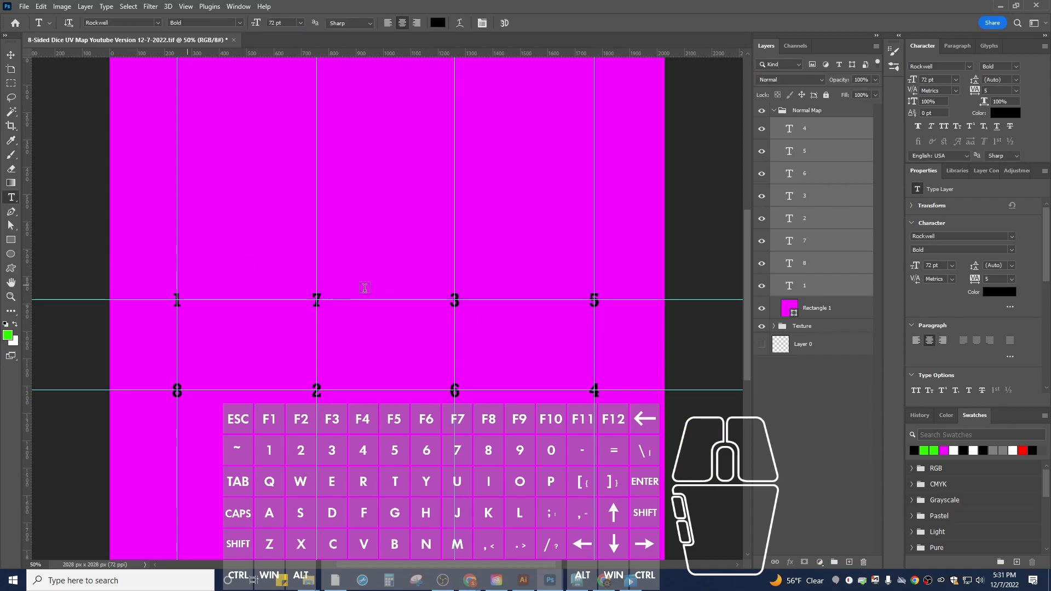
- With Rectangle 1 of the Normal Map group selected, set the text color to mid gray, RGB 128, 128, 128
{"action": "left_click", "coordinate": [805, 310]}
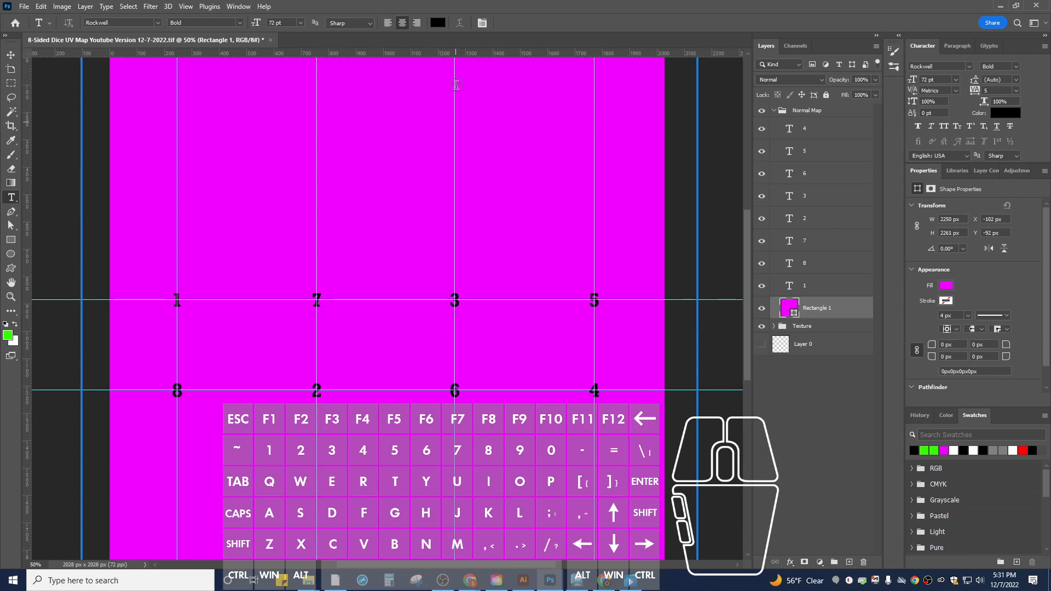
{"action": "left_click", "coordinate": [438, 23]}
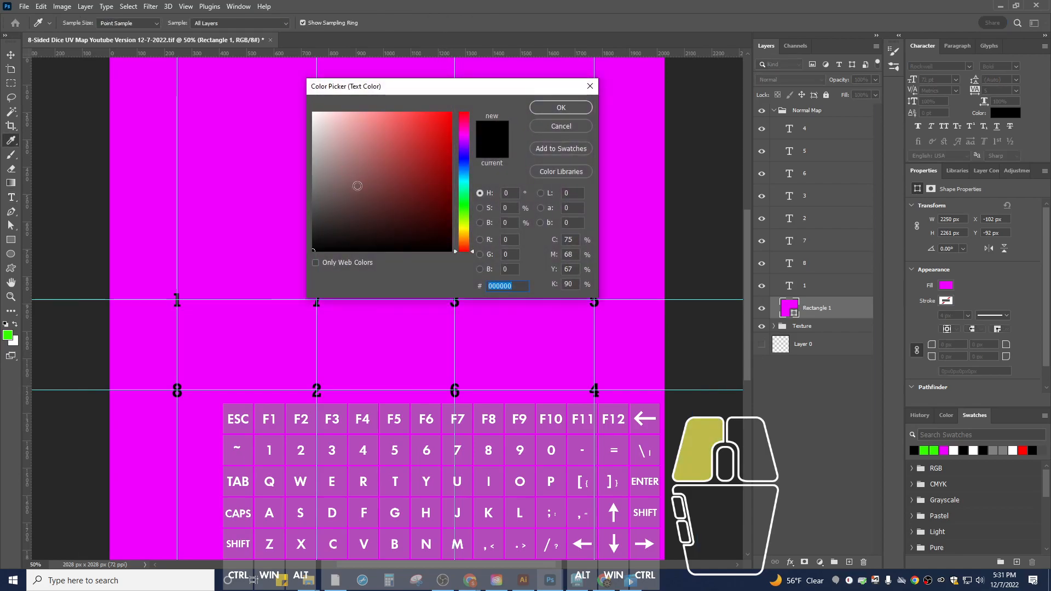
{"action": "left_click_drag", "start_coordinate": [317, 203], "coordinate": [313, 183]}
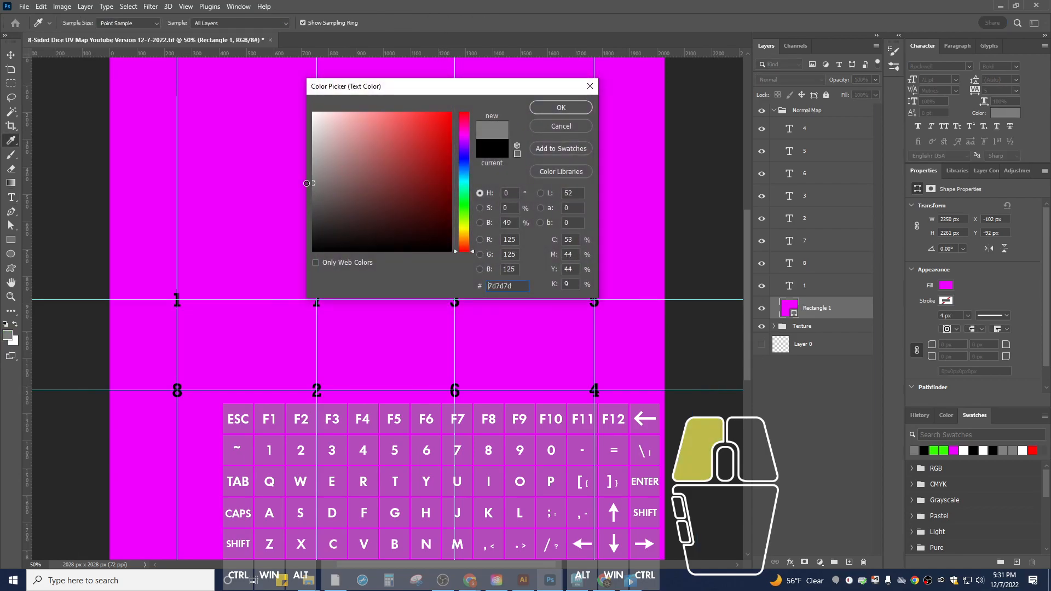
{"action": "double_click", "coordinate": [504, 240]}
{"action": "type", "text": "128"}
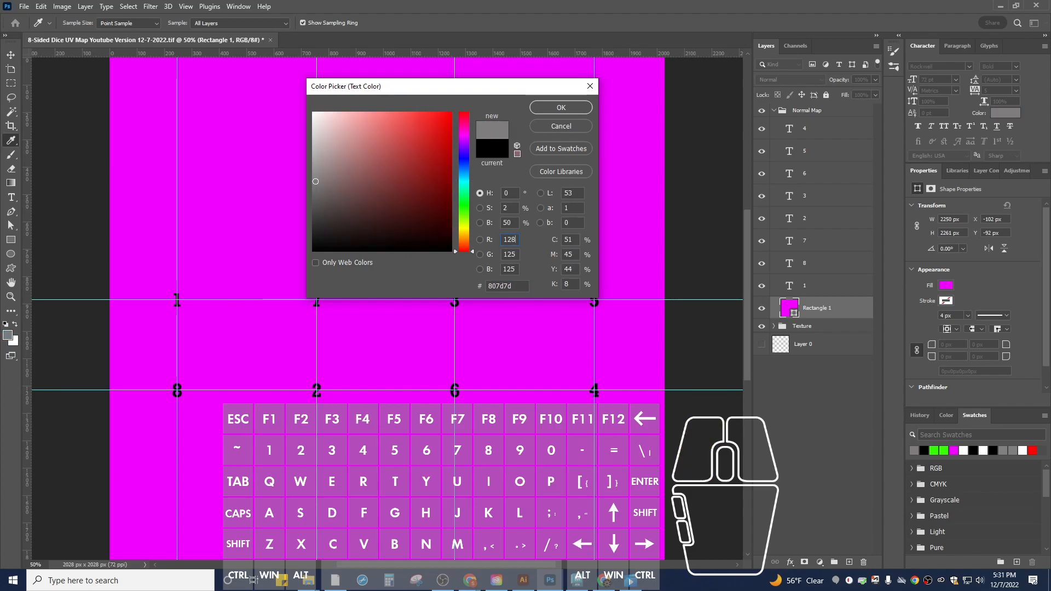
{"action": "key", "text": "Tab"}
{"action": "type", "text": "128"}
{"action": "key", "text": "Tab"}
{"action": "type", "text": "128"}
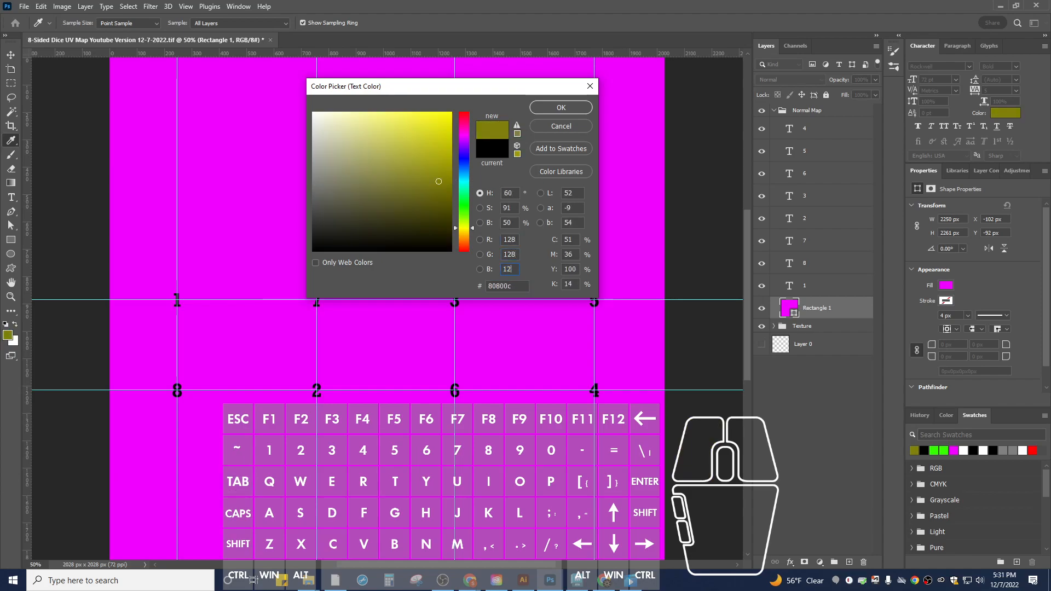
{"action": "left_click", "coordinate": [554, 109]}
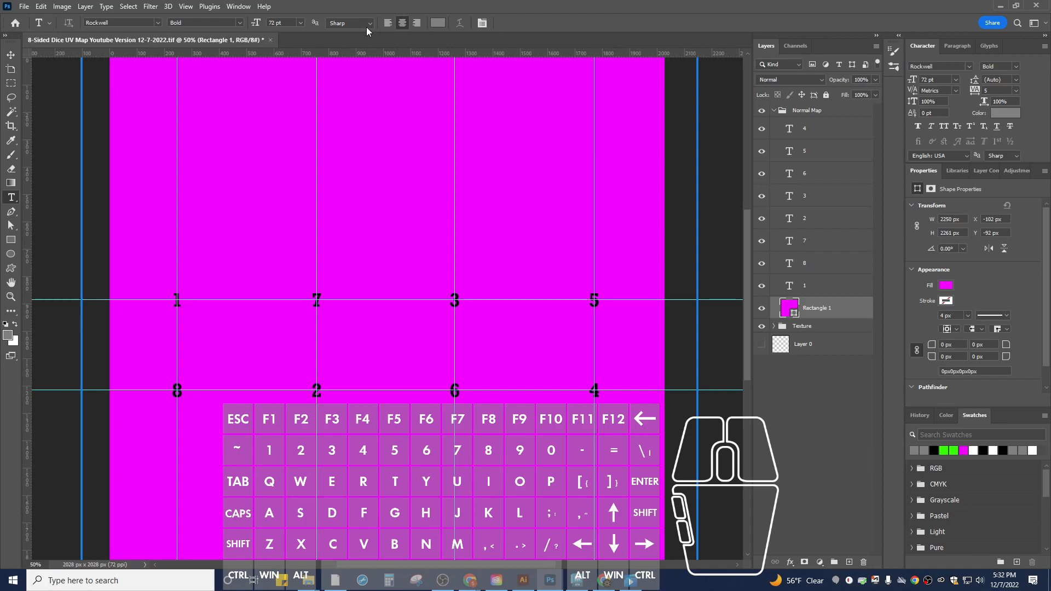
- Fill the Normal Map group's Rectangle 1 with the recently used 128 gray and deselect the layer
{"action": "left_click", "coordinate": [11, 240]}
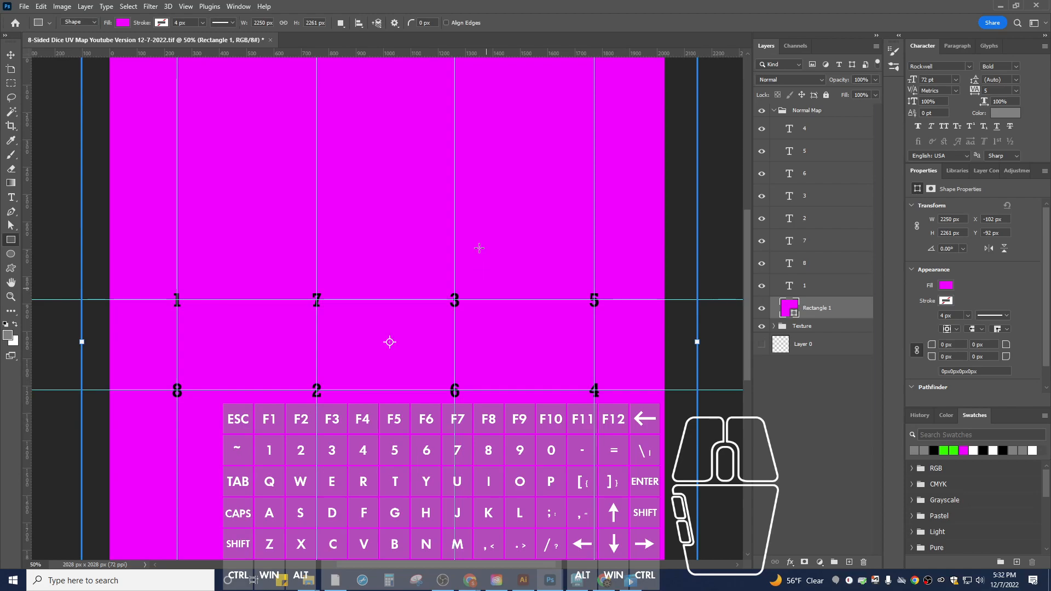
{"action": "left_click", "coordinate": [120, 22]}
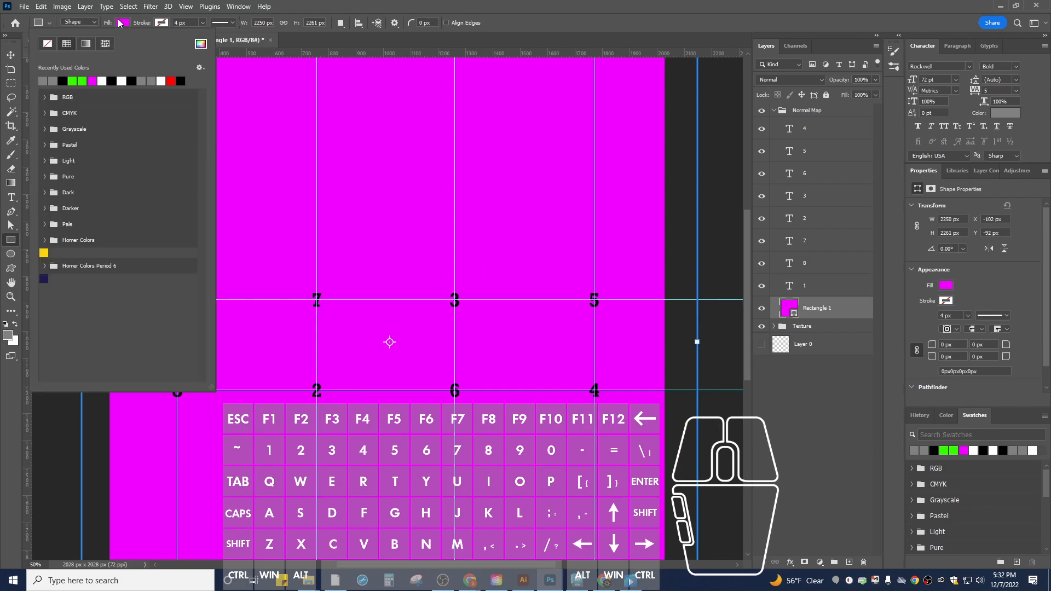
{"action": "left_click", "coordinate": [46, 81]}
{"action": "left_click", "coordinate": [787, 380]}
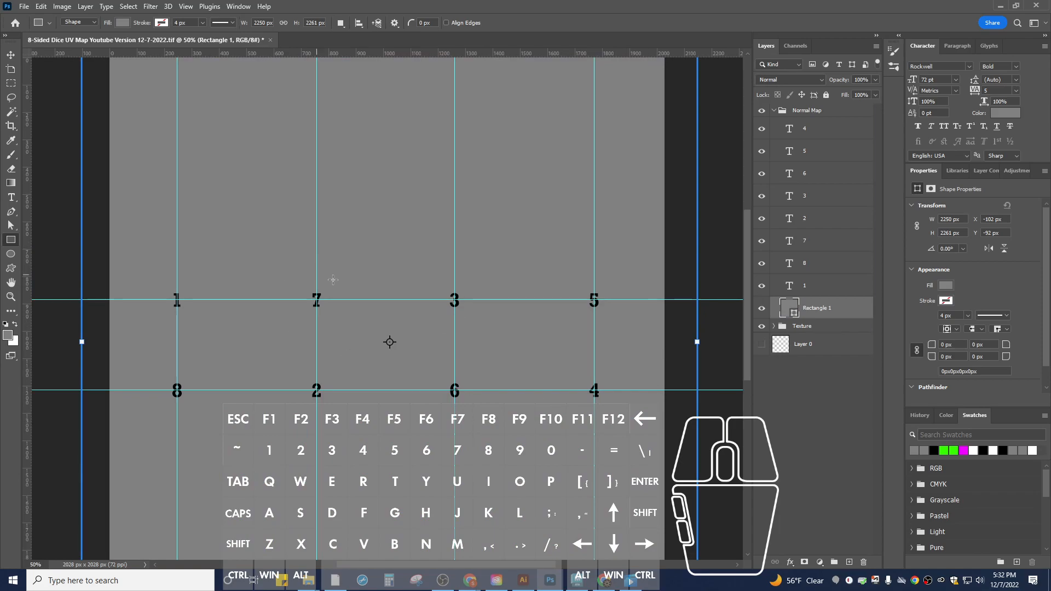
{"action": "left_click", "coordinate": [828, 429]}
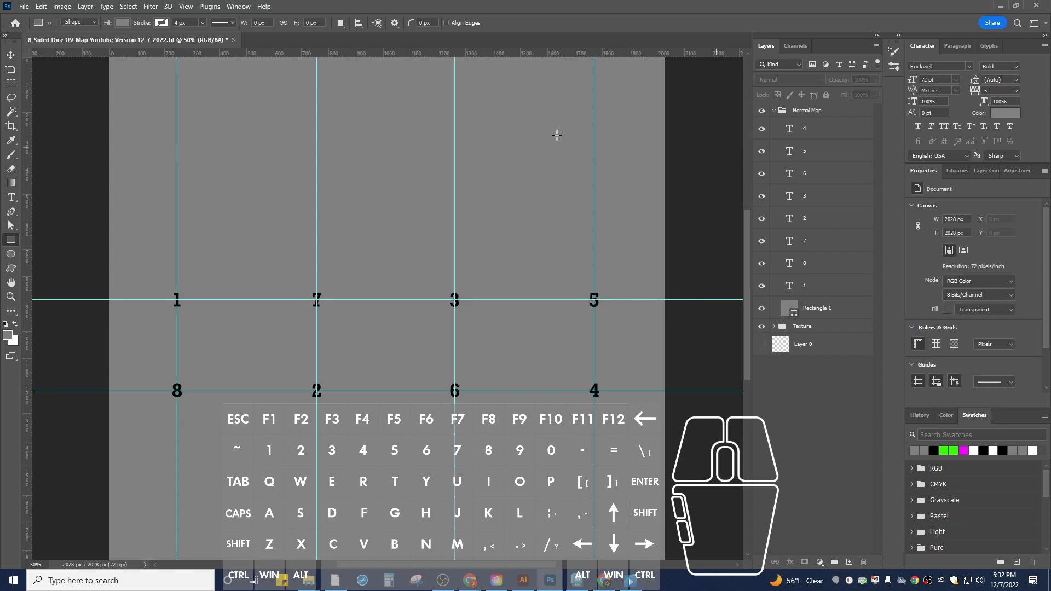
- Hide the guides on the canvas
{"action": "left_click", "coordinate": [186, 7]}
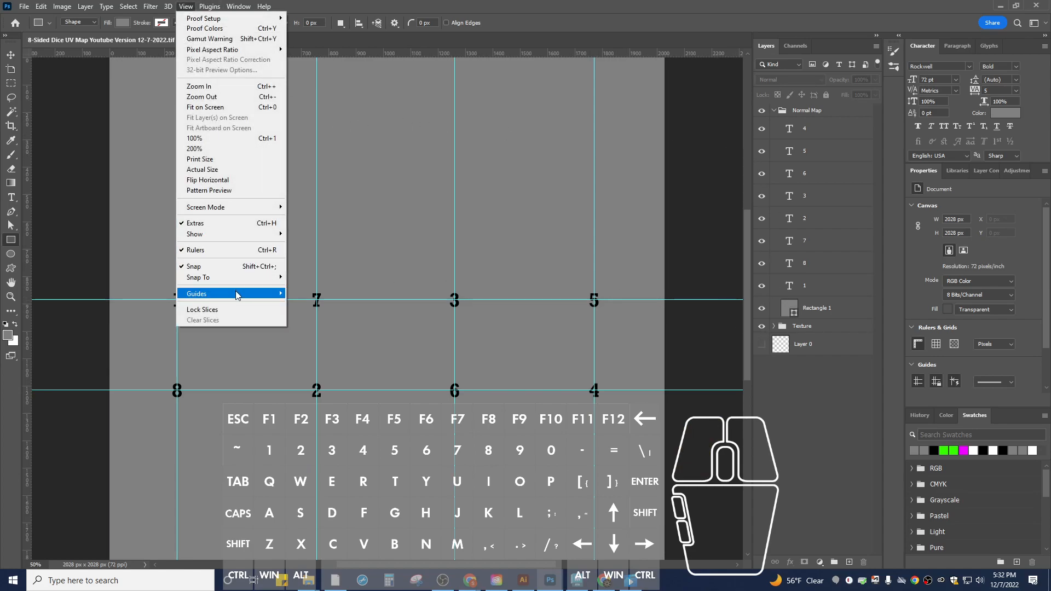
{"action": "mouse_move", "coordinate": [237, 294]}
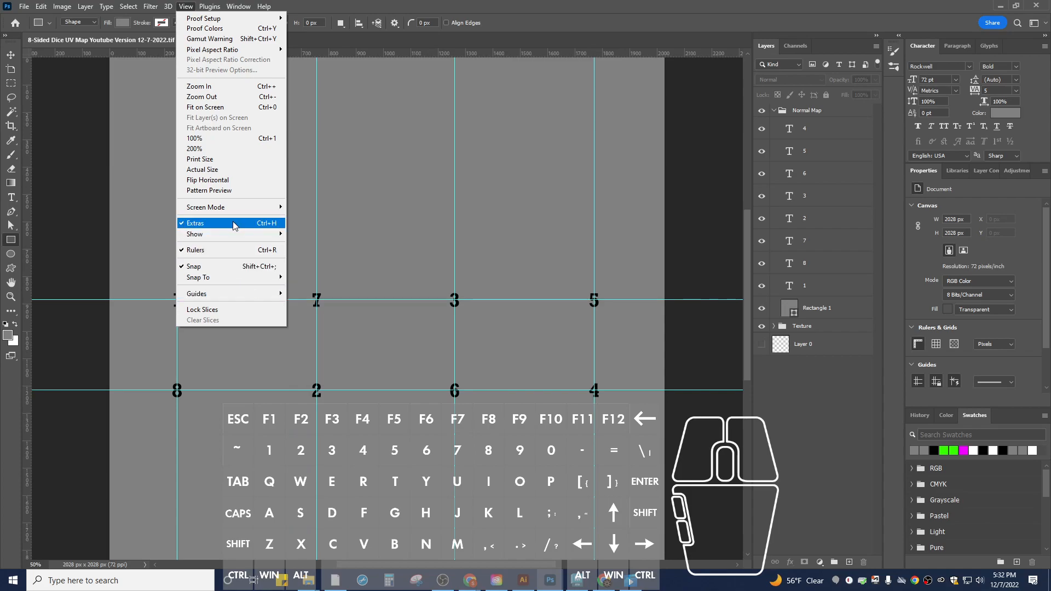
{"action": "mouse_move", "coordinate": [225, 231]}
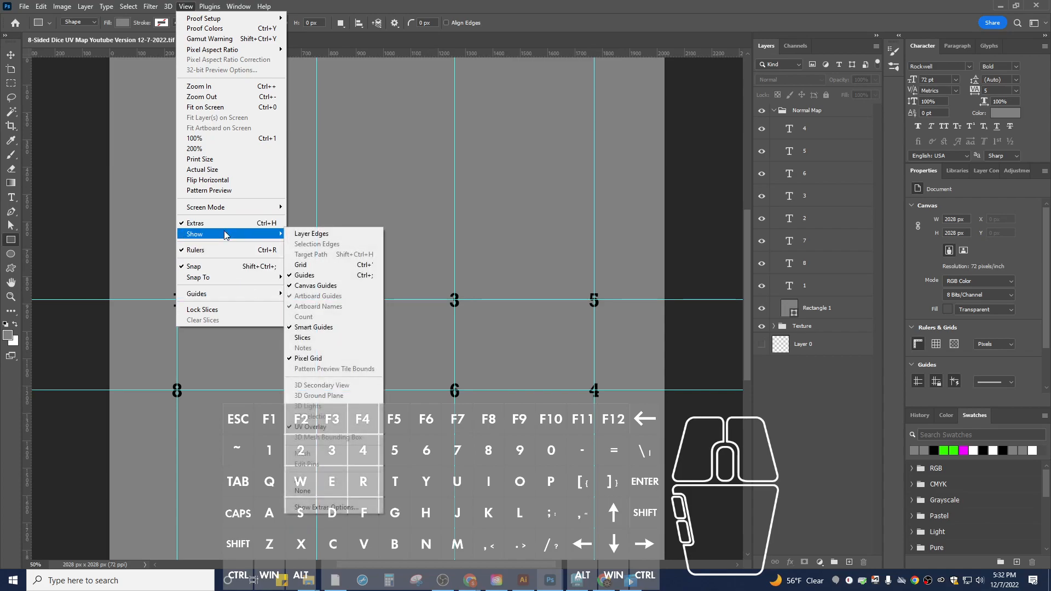
{"action": "left_click", "coordinate": [344, 275]}
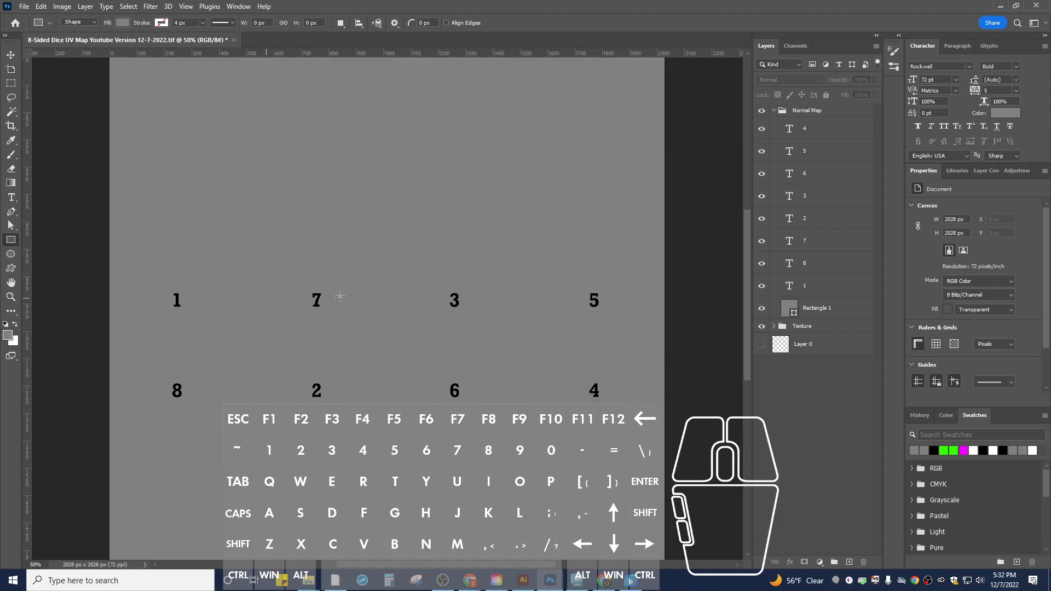
- Convert the eight number layers in the Normal Map group into one smart object and rasterize it
{"action": "left_click", "coordinate": [811, 287]}
{"action": "left_click", "coordinate": [813, 132], "text": "shift"}
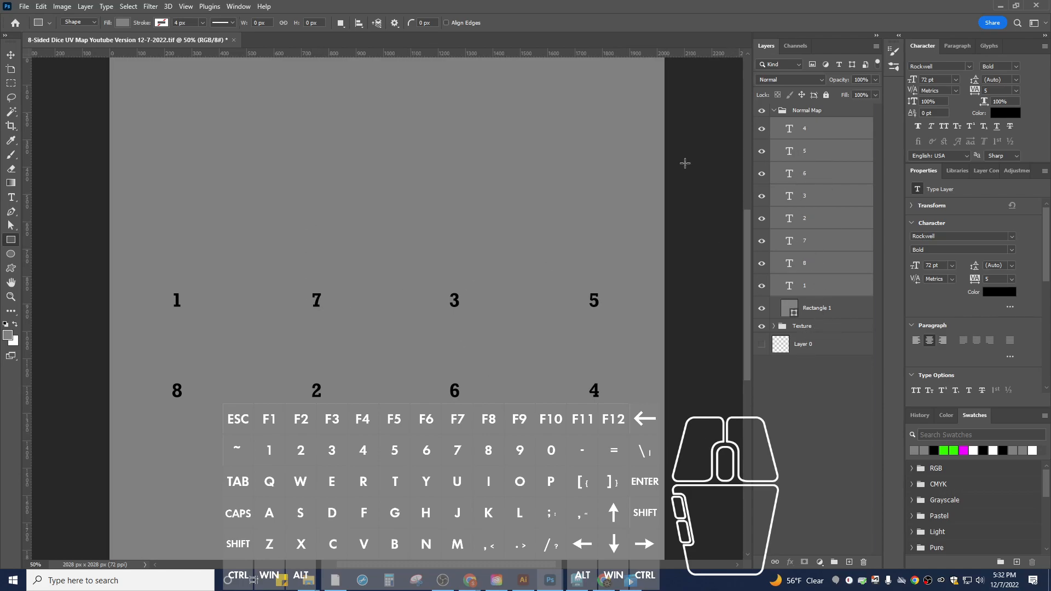
{"action": "left_click", "coordinate": [826, 133]}
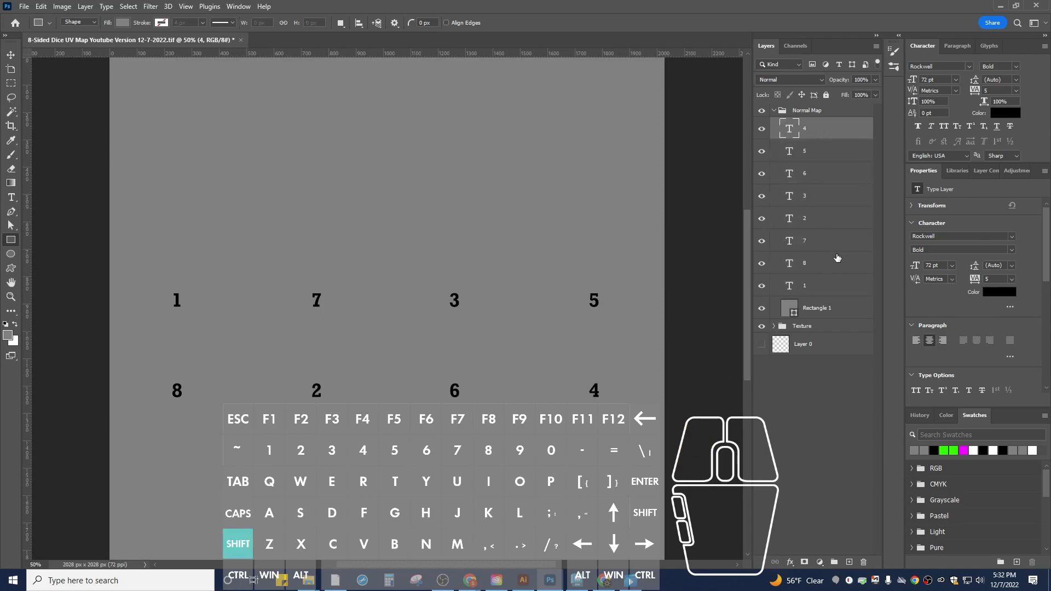
{"action": "left_click", "coordinate": [833, 290], "text": "shift"}
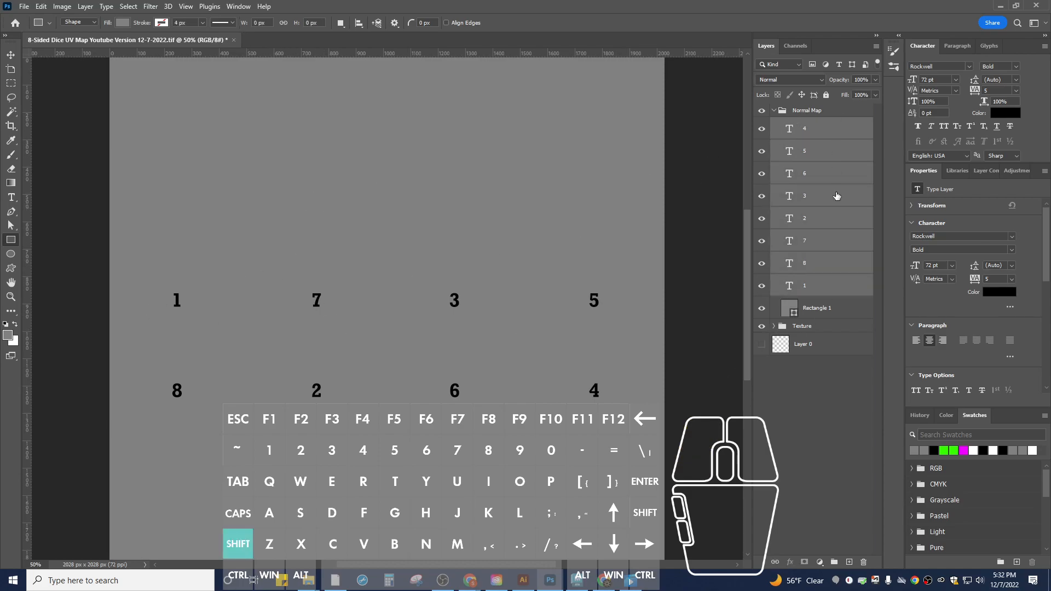
{"action": "right_click", "coordinate": [841, 159]}
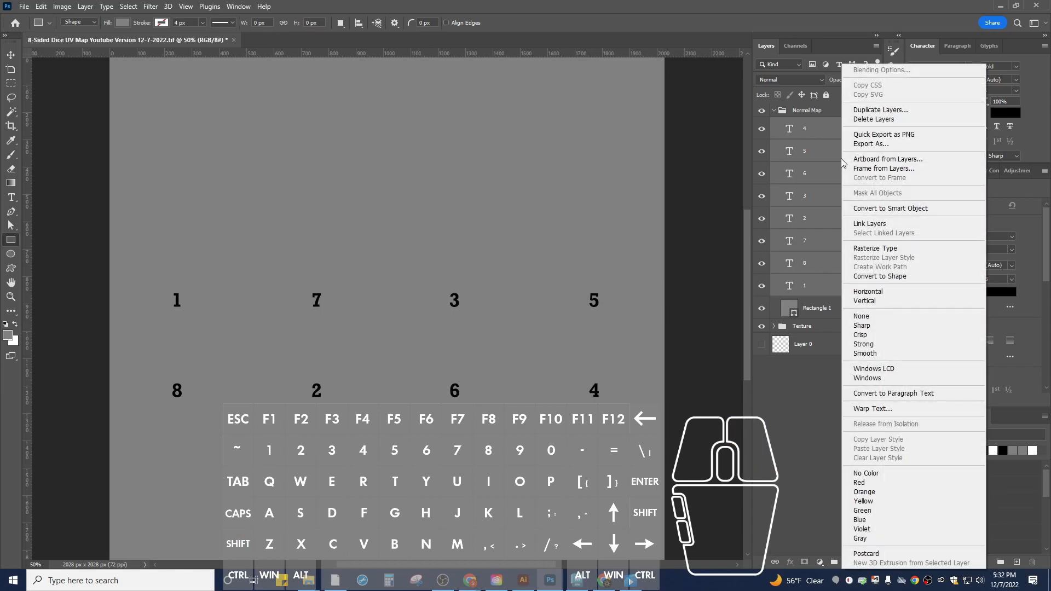
{"action": "left_click", "coordinate": [872, 209]}
{"action": "right_click", "coordinate": [816, 134]}
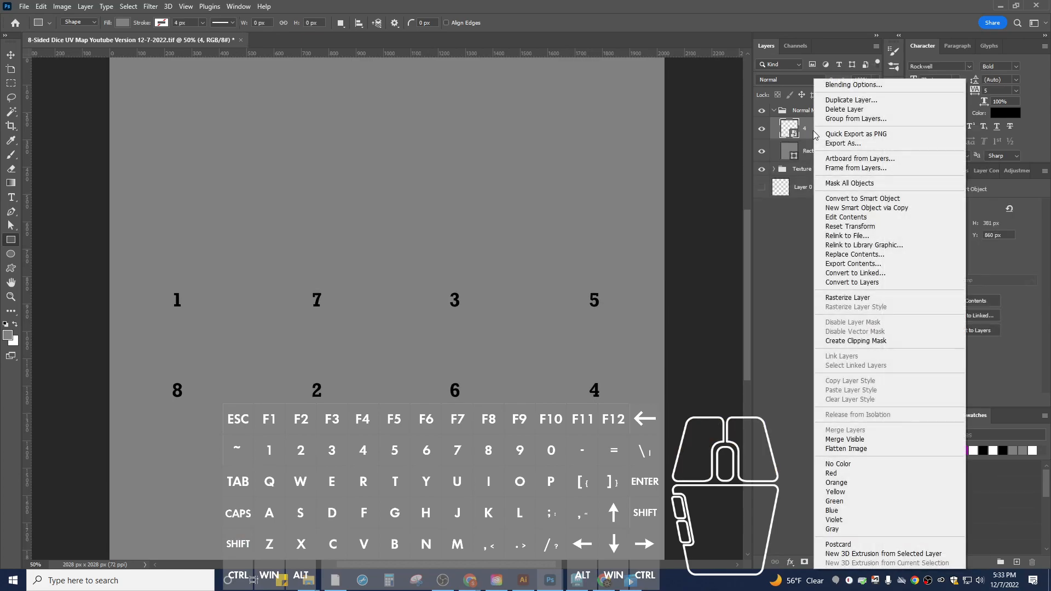
{"action": "left_click", "coordinate": [848, 297]}
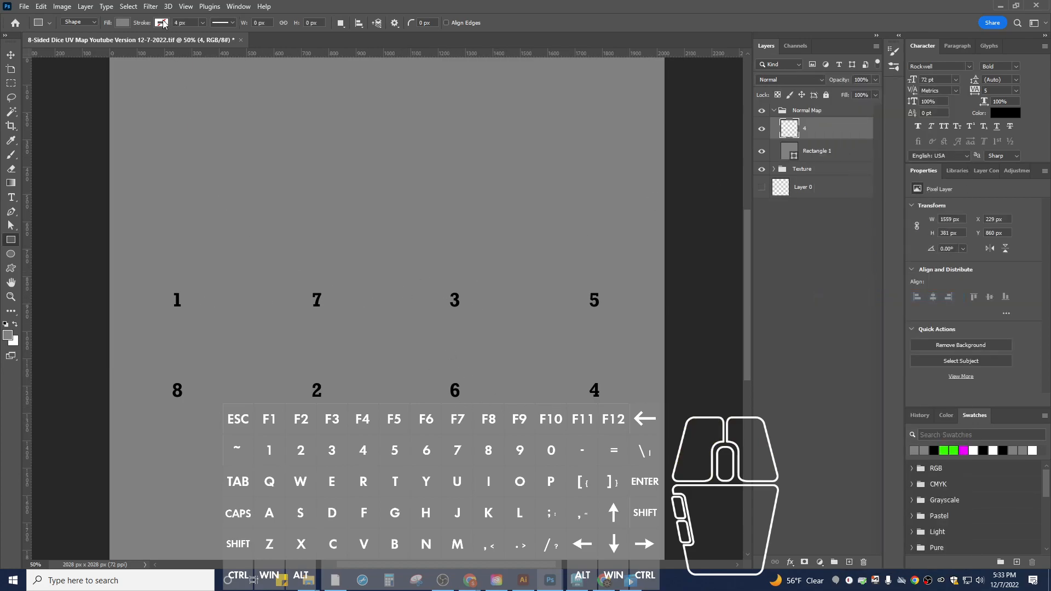
- Apply a Box Blur with a radius of 5 pixels to the rasterized number layer
{"action": "left_click", "coordinate": [150, 7]}
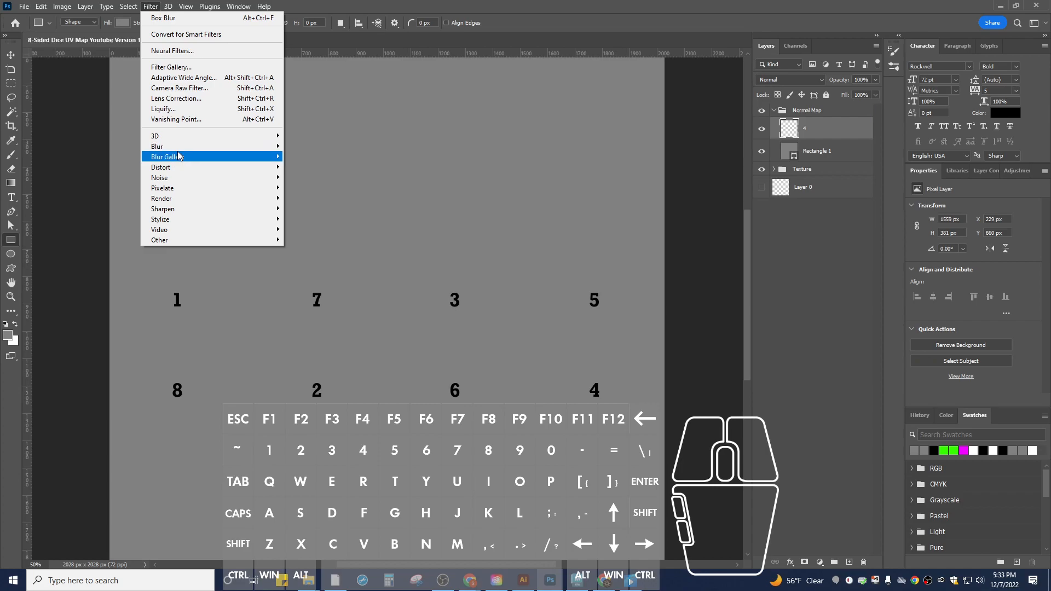
{"action": "mouse_move", "coordinate": [181, 152]}
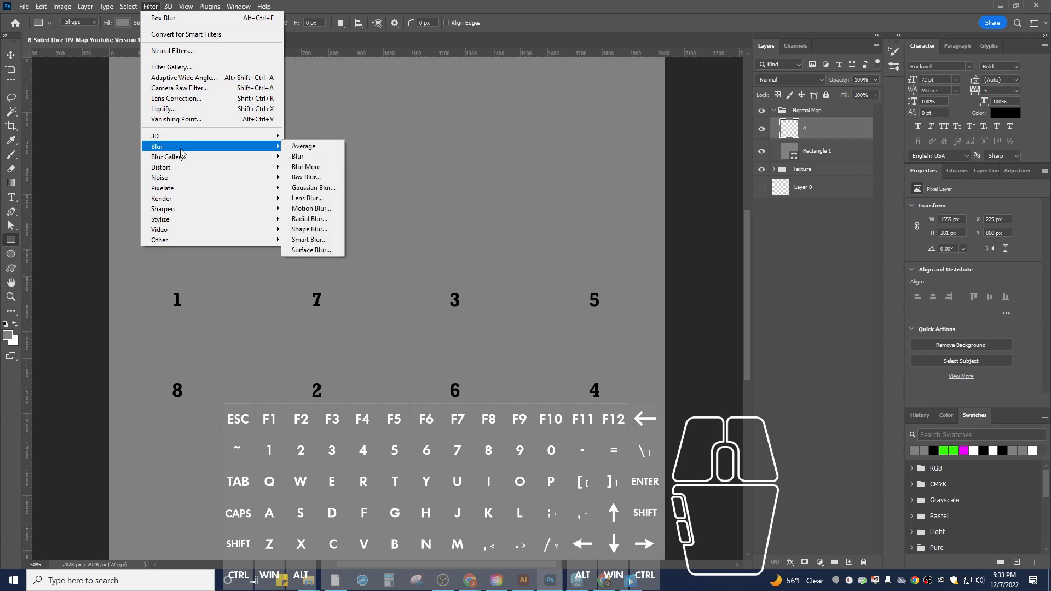
{"action": "left_click", "coordinate": [307, 177]}
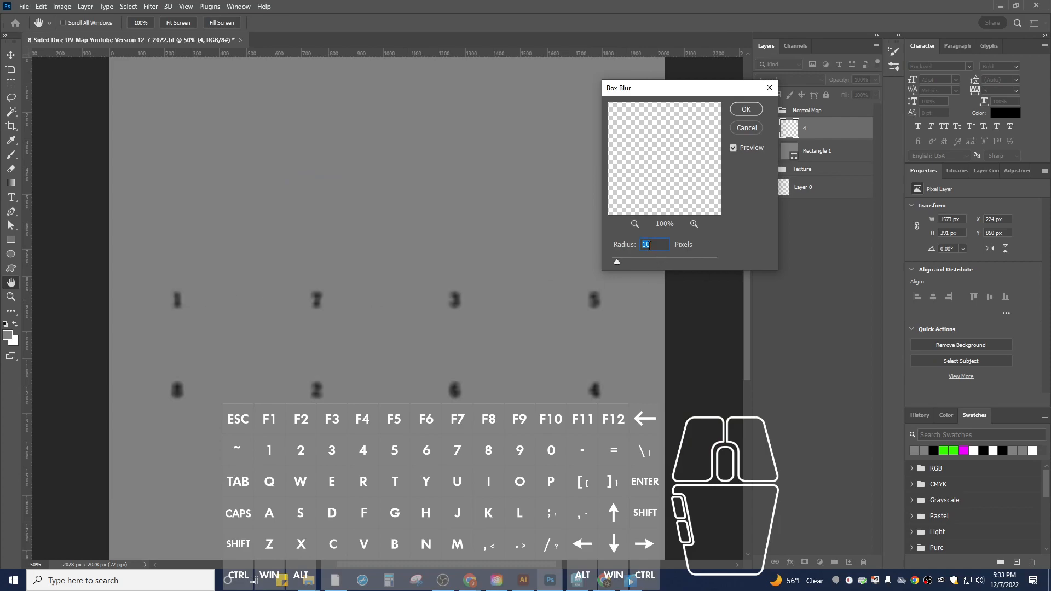
{"action": "left_click", "coordinate": [618, 262]}
{"action": "left_click_drag", "start_coordinate": [616, 262], "coordinate": [614, 261]}
{"action": "double_click", "coordinate": [653, 243]}
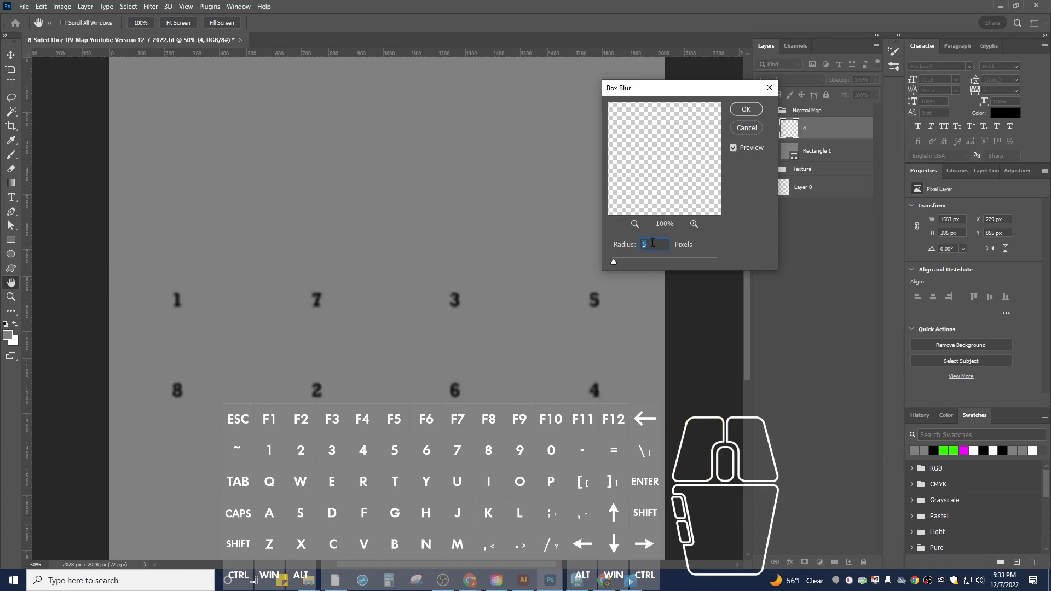
{"action": "key", "text": "BackSpace"}
{"action": "type", "text": "3"}
{"action": "key", "text": "Tab"}
{"action": "left_click", "coordinate": [649, 244]}
{"action": "type", "text": "5"}
{"action": "left_click", "coordinate": [746, 109]}
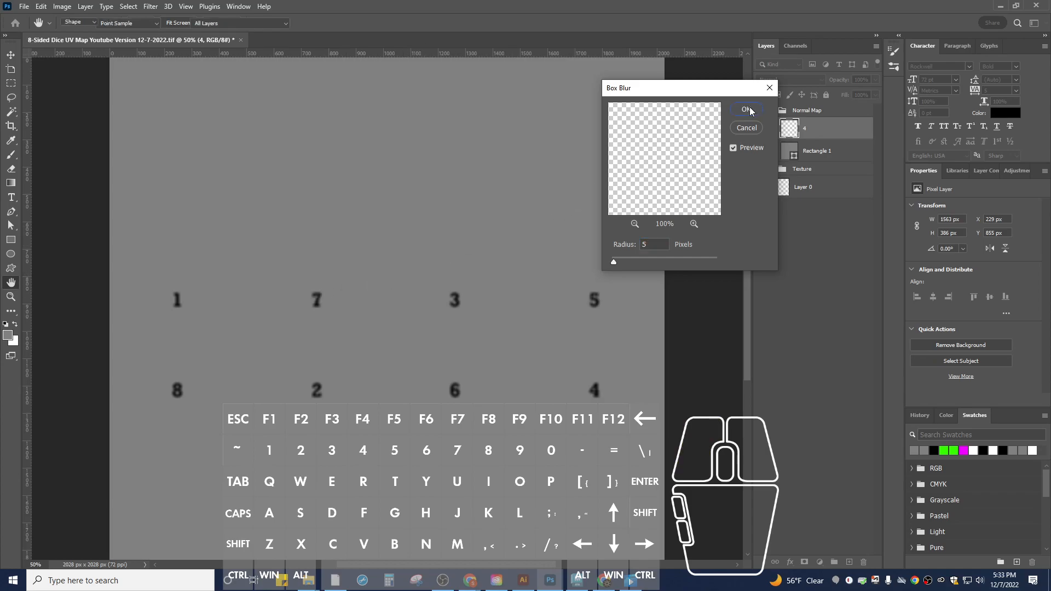
{"action": "key", "text": "u"}
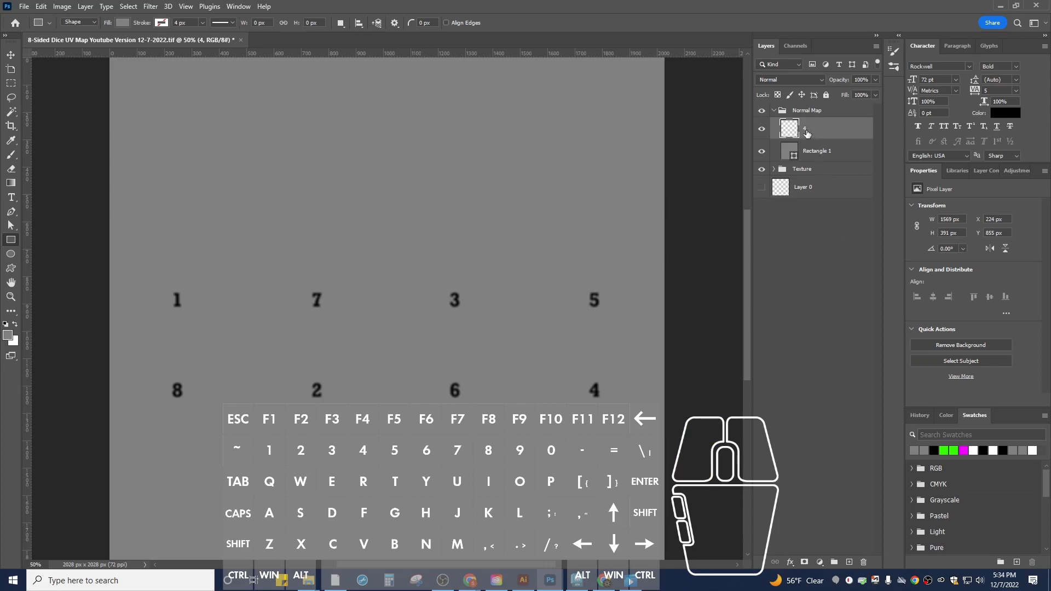
- Combine the blurred number layer and Rectangle 1 in the Normal Map group into one smart object and rasterize it
{"action": "left_click", "coordinate": [812, 151], "text": "shift"}
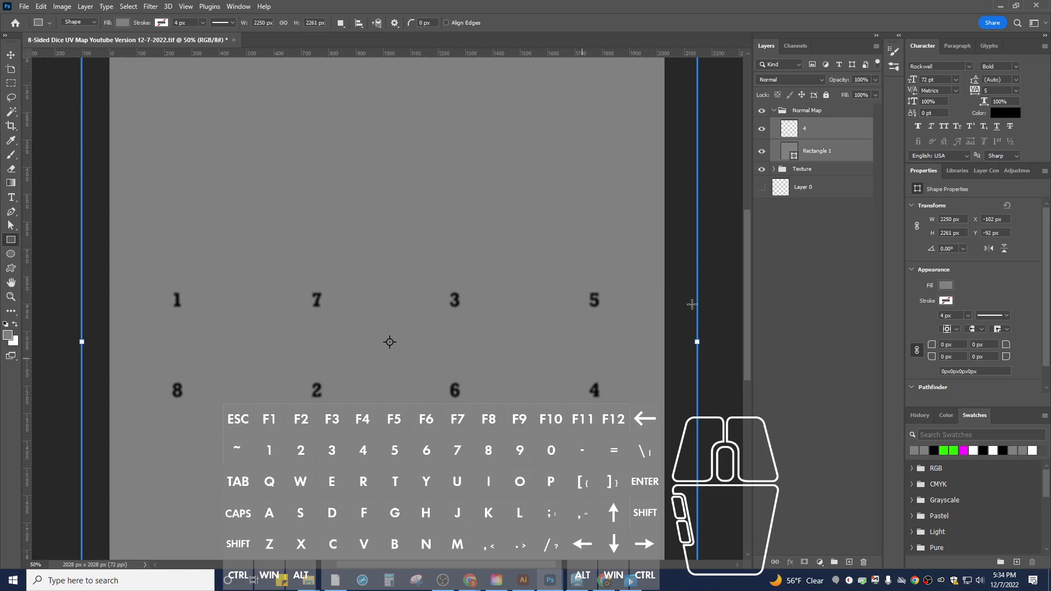
{"action": "right_click", "coordinate": [807, 153]}
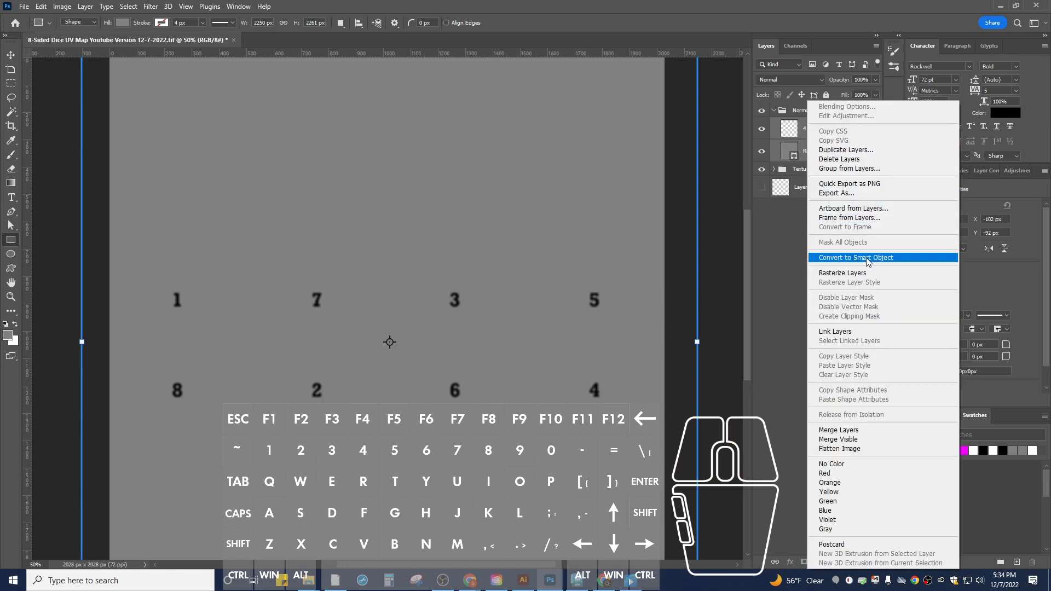
{"action": "left_click", "coordinate": [869, 262]}
{"action": "right_click", "coordinate": [823, 134]}
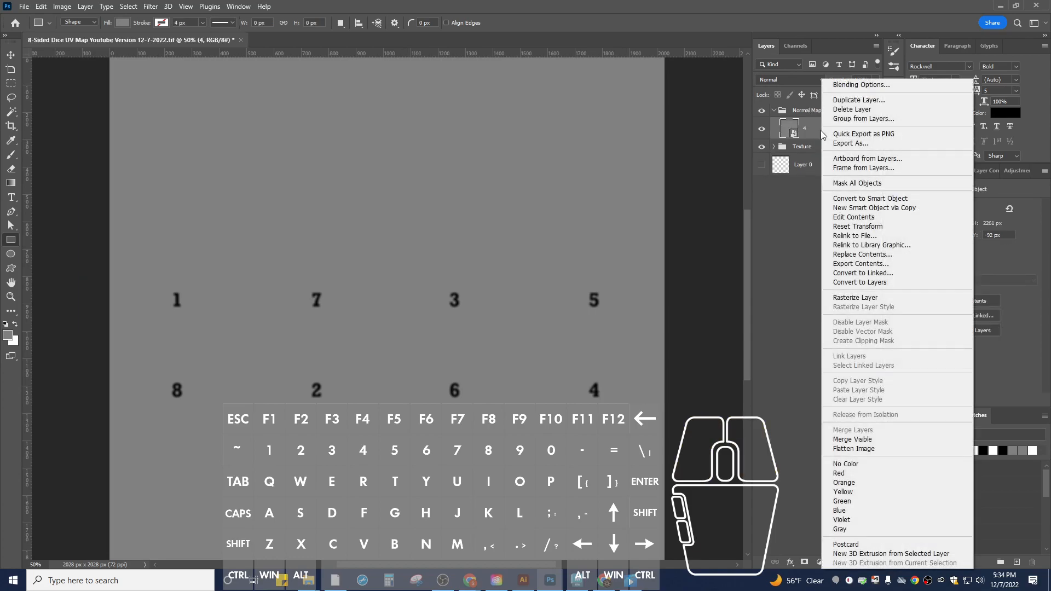
{"action": "left_click", "coordinate": [860, 298]}
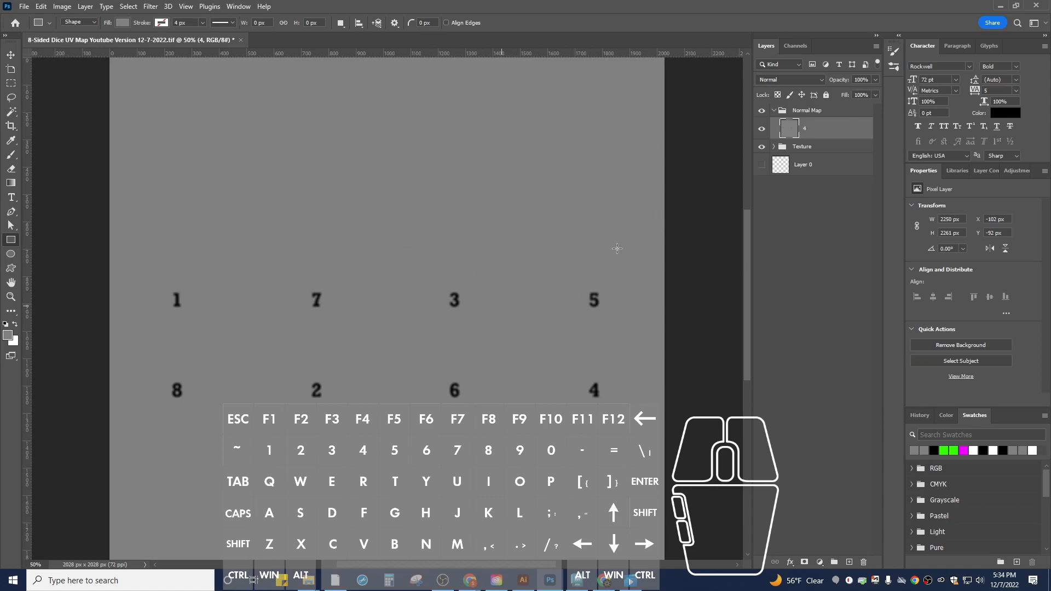
- Start the Generate Normal Map filter on the merged layer and rotate the lighting on the preview sphere
{"action": "left_click", "coordinate": [150, 7]}
{"action": "mouse_move", "coordinate": [193, 133]}
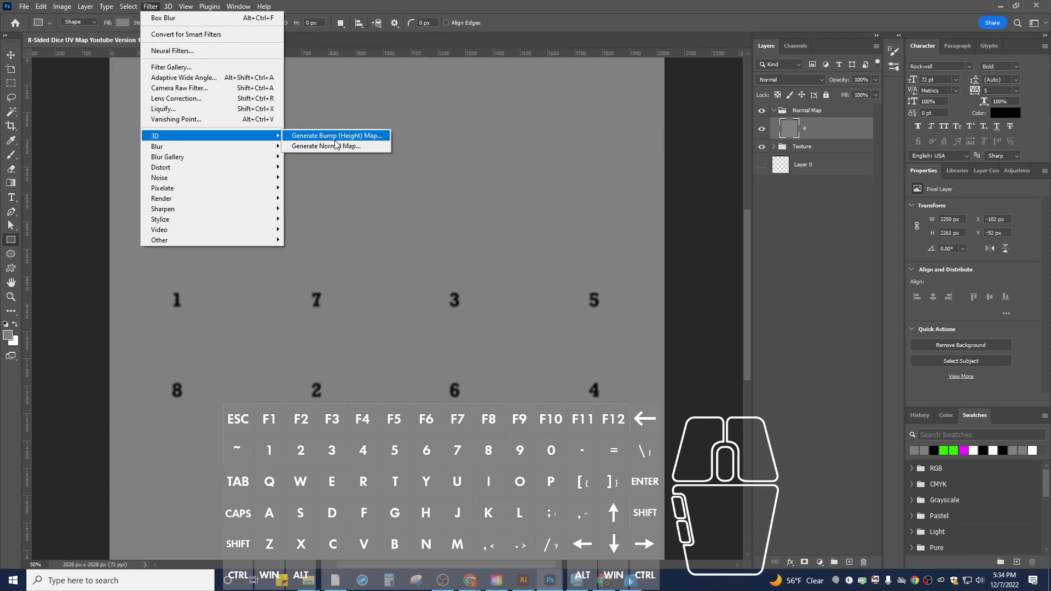
{"action": "left_click", "coordinate": [338, 147]}
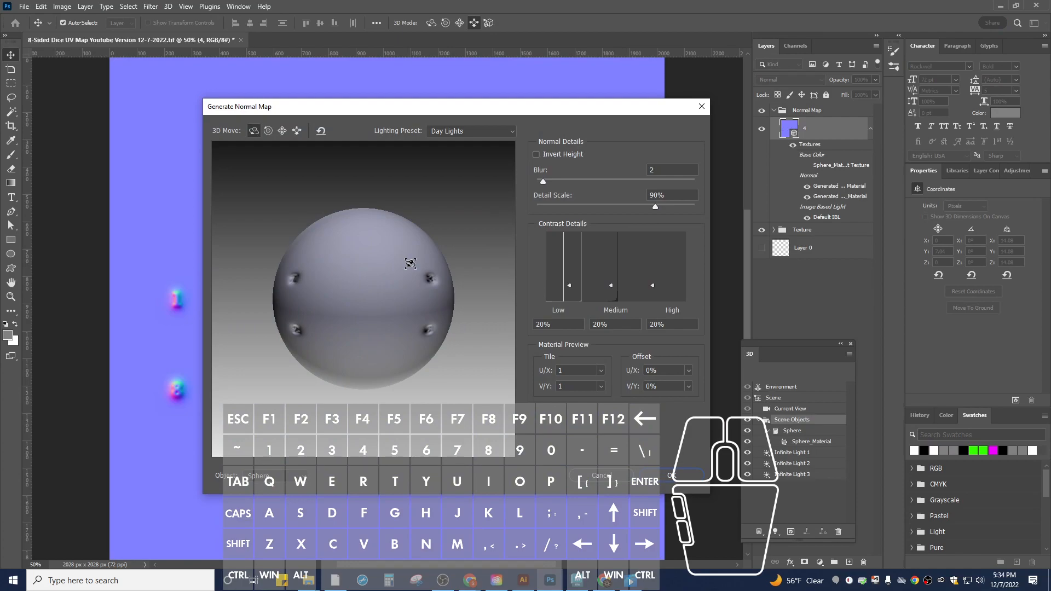
{"action": "left_click_drag", "start_coordinate": [407, 284], "coordinate": [362, 295], "text": "alt"}
{"action": "left_click_drag", "start_coordinate": [430, 264], "coordinate": [395, 282], "text": "alt"}
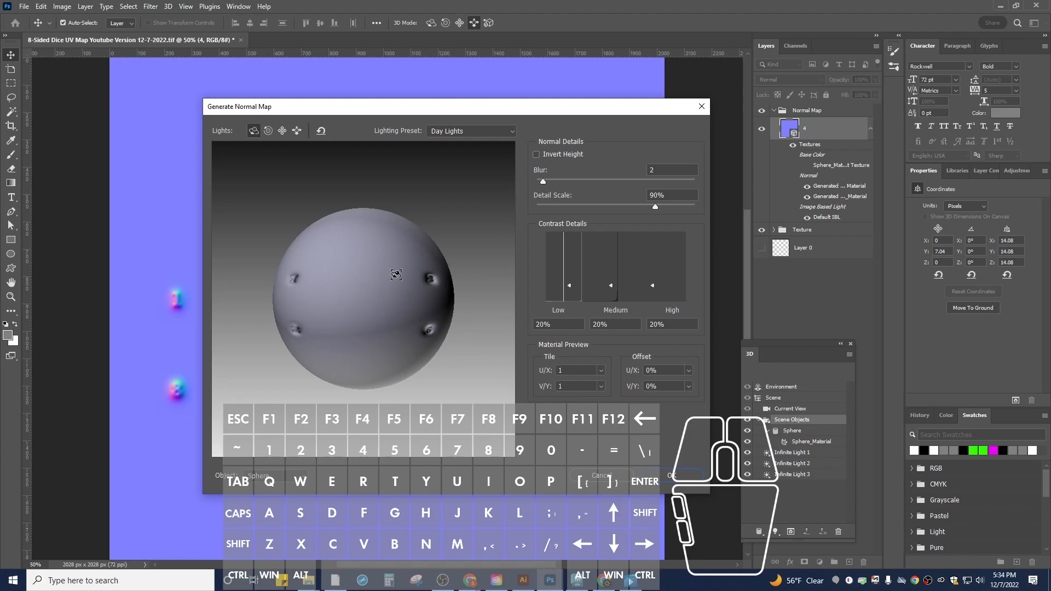
- Set the normal map's Blur to 0 and Detail Scale to 110%, and apply the filter
{"action": "double_click", "coordinate": [652, 170]}
{"action": "left_click_drag", "start_coordinate": [545, 182], "coordinate": [525, 180]}
{"action": "left_click", "coordinate": [570, 179]}
{"action": "left_click_drag", "start_coordinate": [570, 182], "coordinate": [531, 179]}
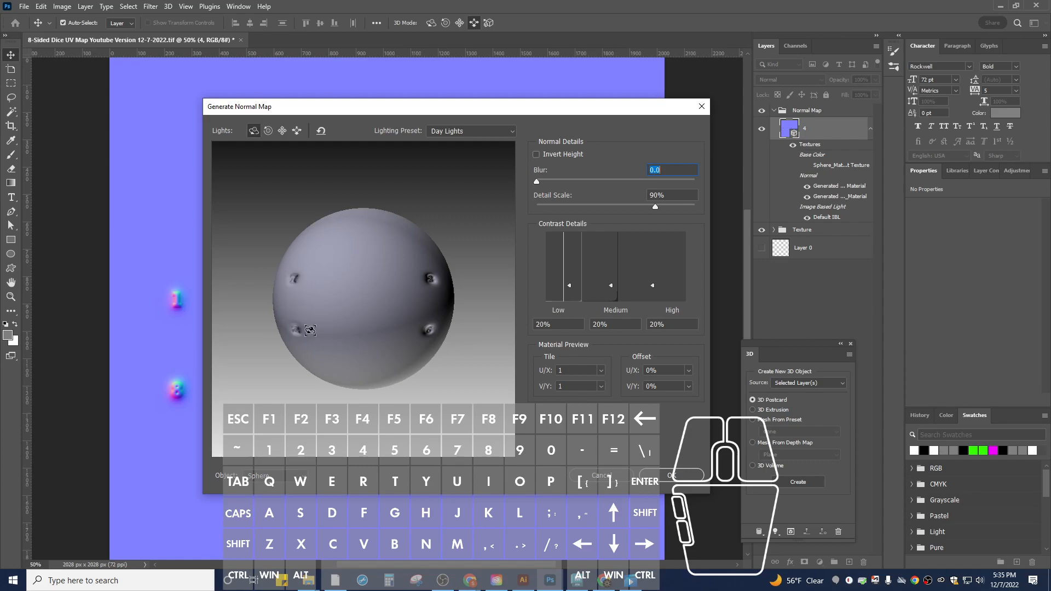
{"action": "left_click_drag", "start_coordinate": [655, 205], "coordinate": [663, 205]}
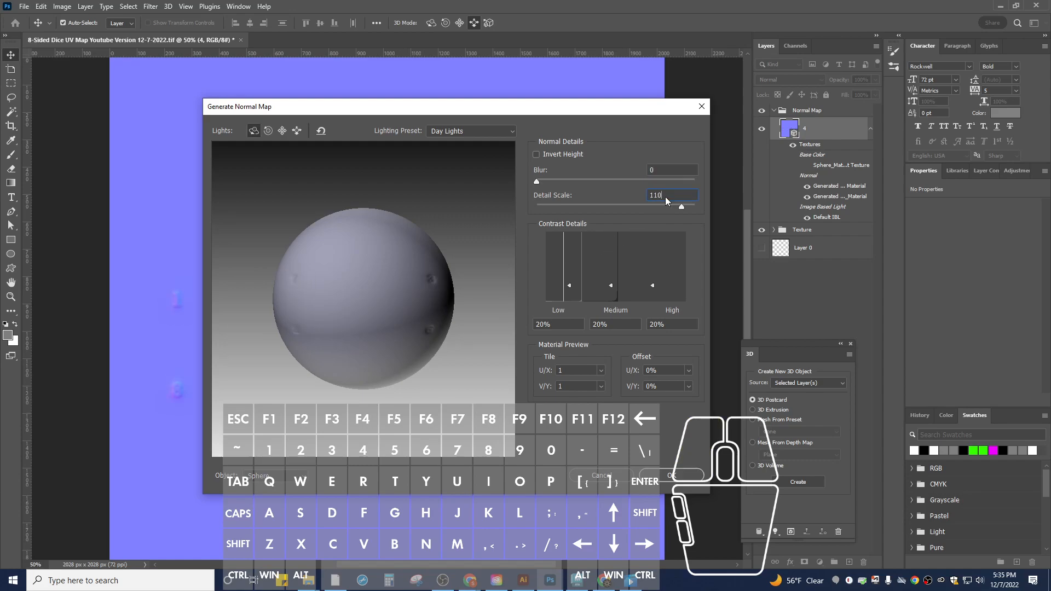
{"action": "key", "text": "Return"}
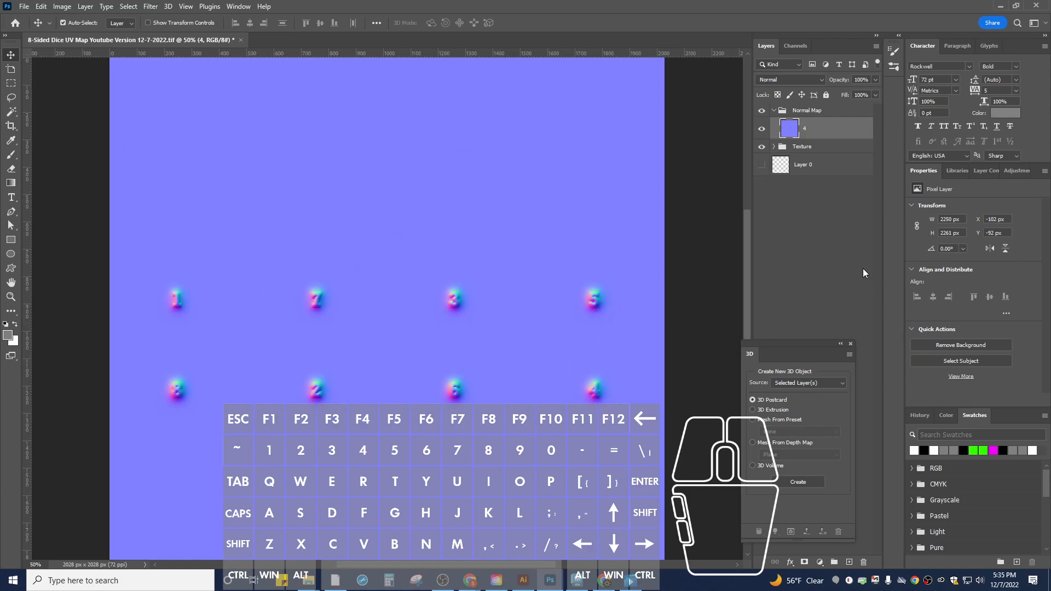
- Dismiss the 3D object creation options and hide the Texture group so only the Normal Map group is shown
{"action": "left_click", "coordinate": [850, 344]}
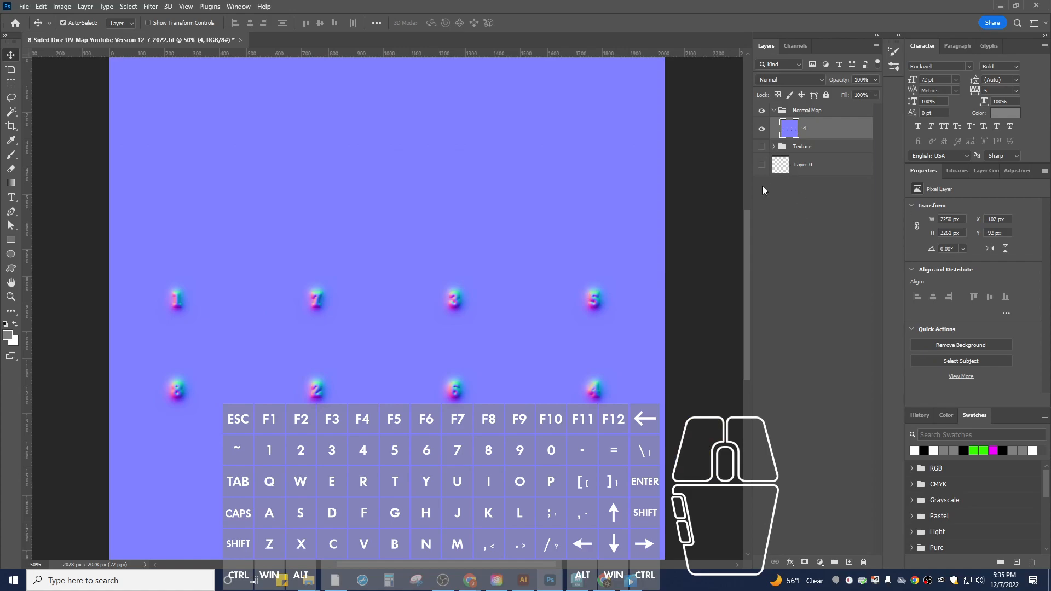
{"action": "left_click", "coordinate": [762, 111]}
{"action": "left_click", "coordinate": [761, 111]}
{"action": "left_click", "coordinate": [762, 165]}
{"action": "left_click", "coordinate": [762, 168]}
{"action": "left_click", "coordinate": [763, 168]}
- Start exporting the visible normal map as a full-size JPG
{"action": "left_click", "coordinate": [24, 7]}
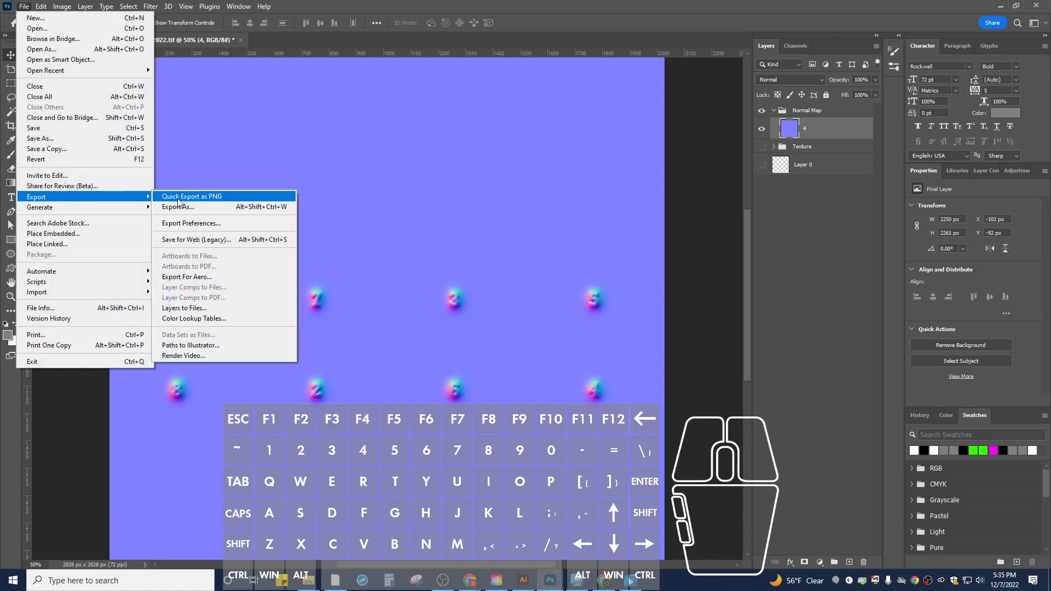
{"action": "left_click", "coordinate": [181, 207]}
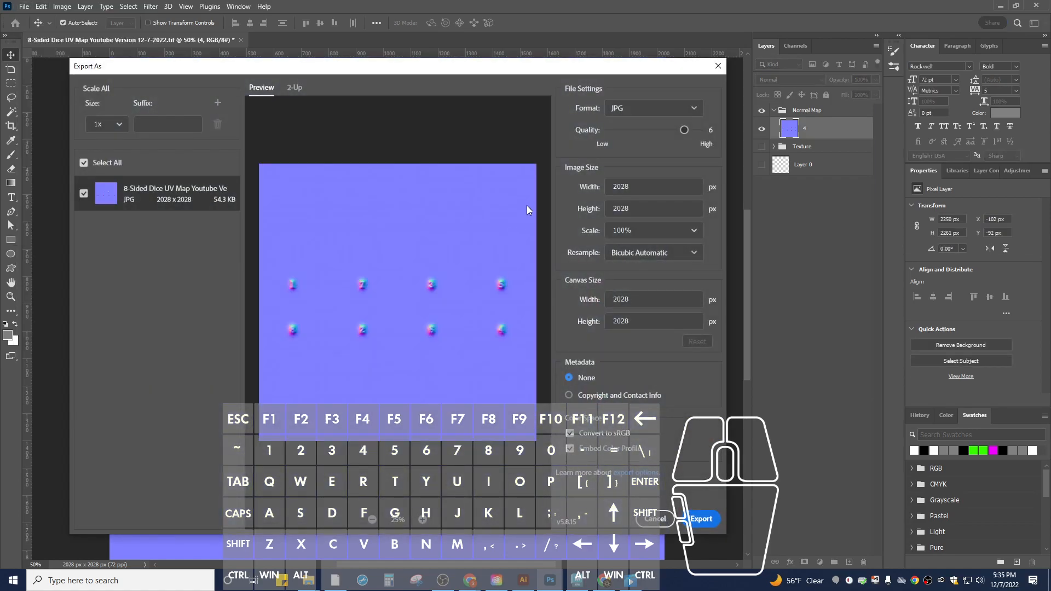
{"action": "left_click", "coordinate": [706, 515]}
- Save the exported JPG in Documents as "8-Sided Dice Normal Map Youtube Version 12-7-2022.jpg"
{"action": "left_click", "coordinate": [173, 314]}
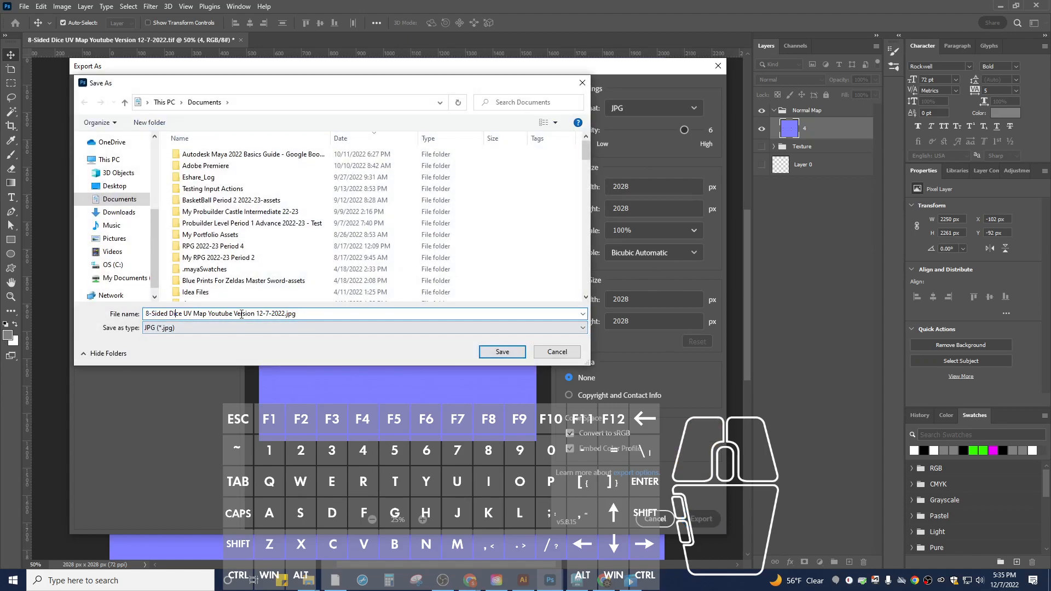
{"action": "double_click", "coordinate": [199, 314]}
{"action": "key", "text": "BackSpace"}
{"action": "key", "text": "BackSpace"}
{"action": "key", "text": "BackSpace"}
{"action": "key", "text": "BackSpace"}
{"action": "type", "text": "NOrm"}
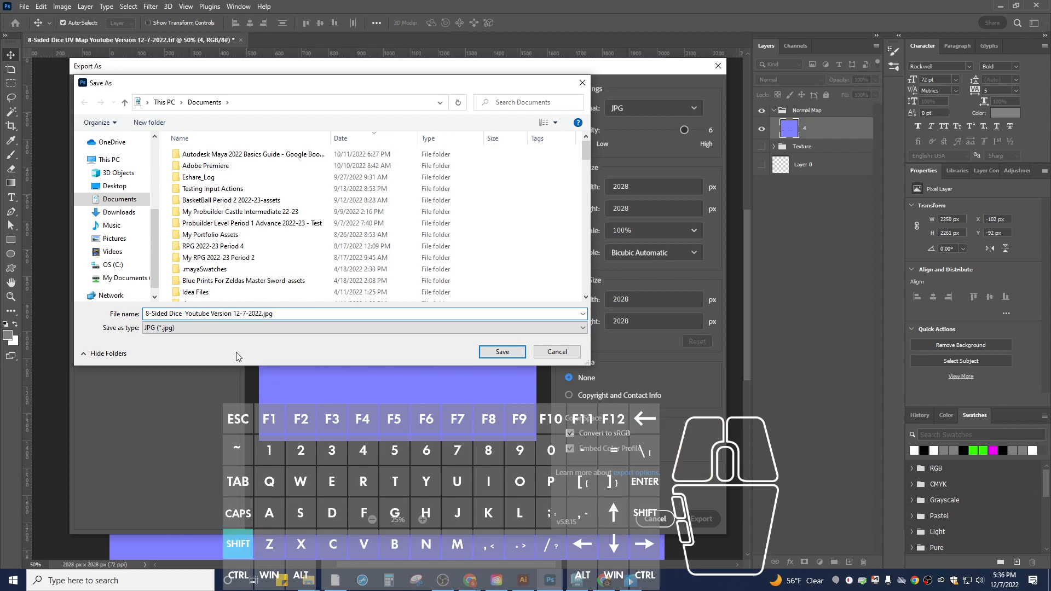
{"action": "key", "text": "BackSpace"}
{"action": "key", "text": "BackSpace"}
{"action": "key", "text": "BackSpace"}
{"action": "type", "text": "ormal"}
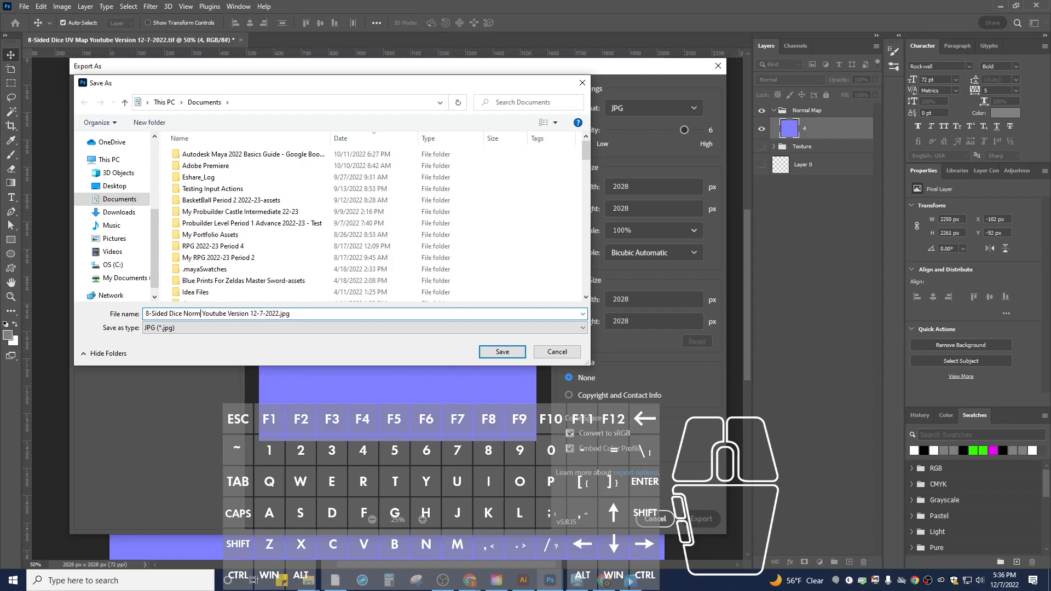
{"action": "type", "text": " Map"}
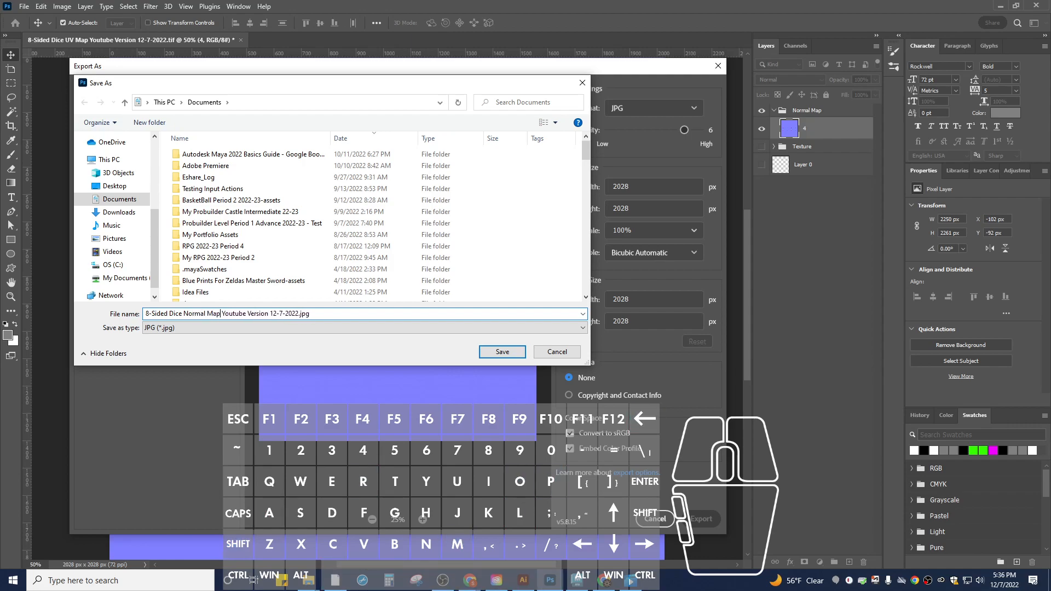
{"action": "left_click", "coordinate": [479, 352]}
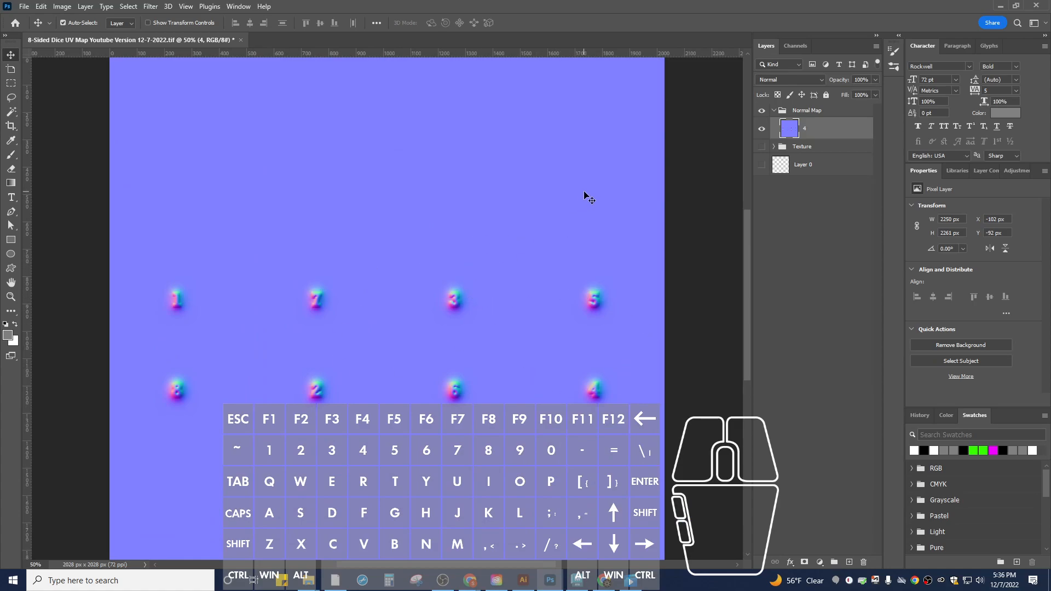
- Save the layered document in Photoshop format as "8-Sided Dice Maps Youtube Version 12-7-2022.psd" in Documents
{"action": "left_click", "coordinate": [23, 8]}
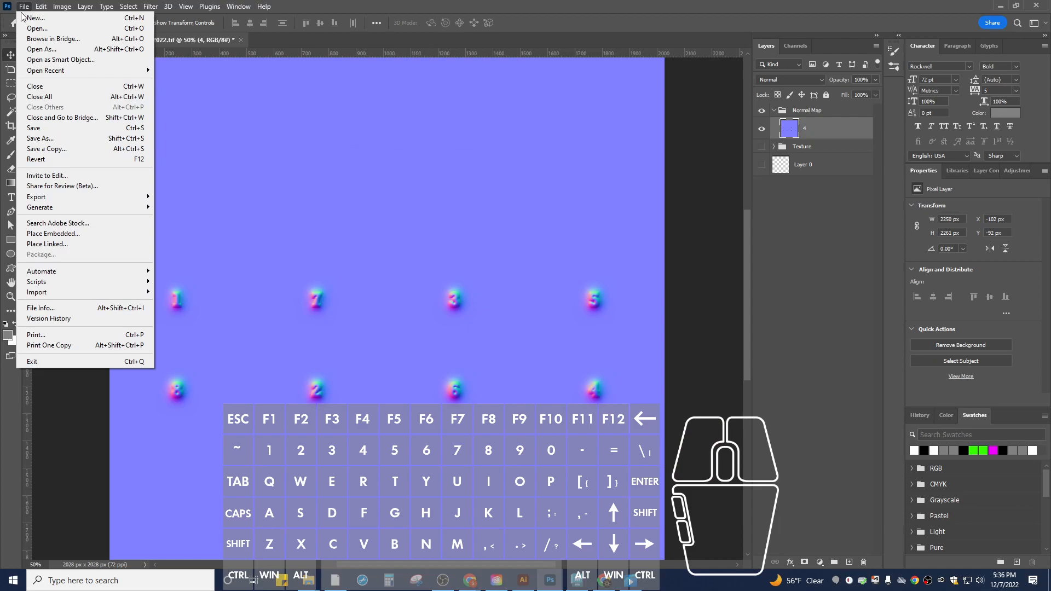
{"action": "left_click", "coordinate": [48, 139]}
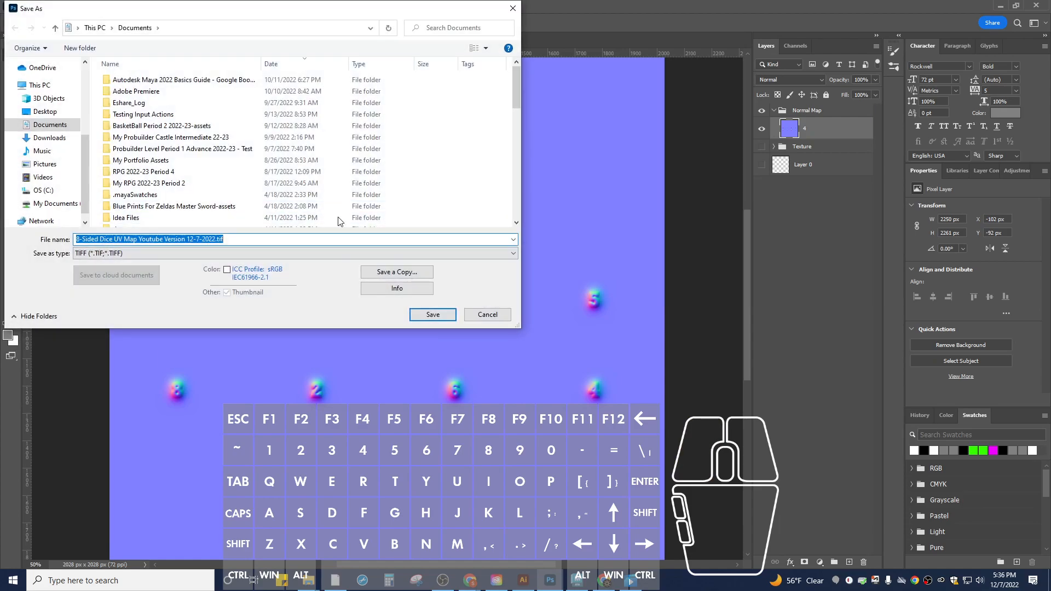
{"action": "left_click", "coordinate": [166, 252]}
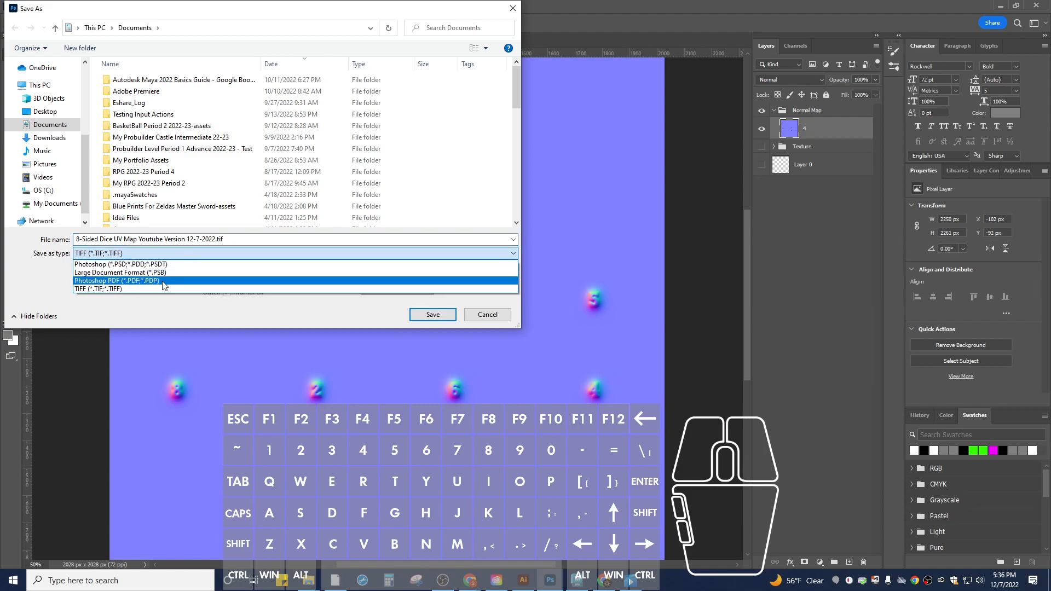
{"action": "left_click", "coordinate": [121, 263]}
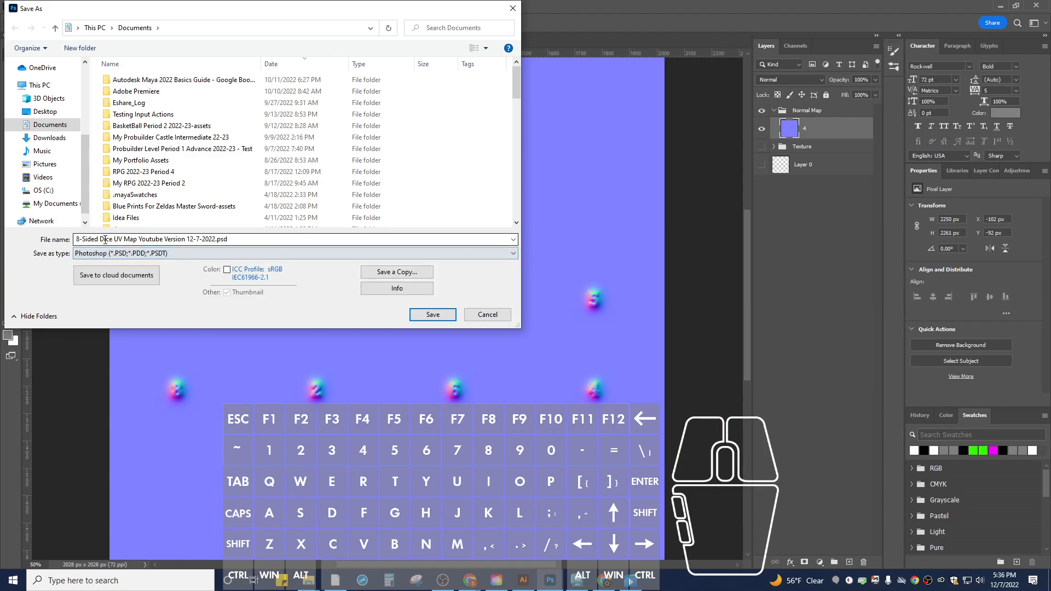
{"action": "left_click", "coordinate": [115, 239]}
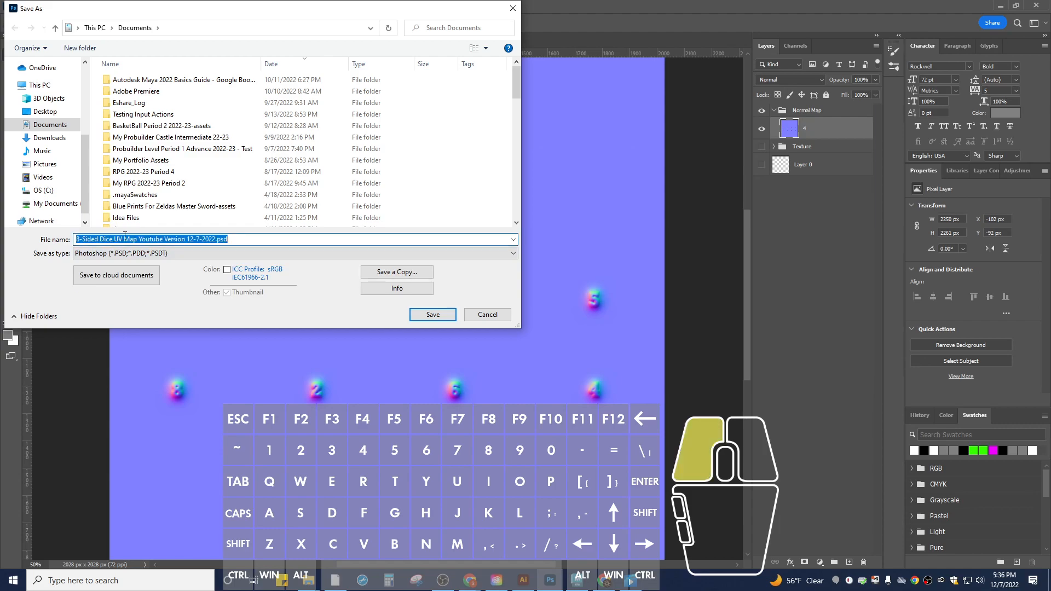
{"action": "double_click", "coordinate": [119, 239]}
{"action": "left_click_drag", "start_coordinate": [125, 239], "coordinate": [134, 239]}
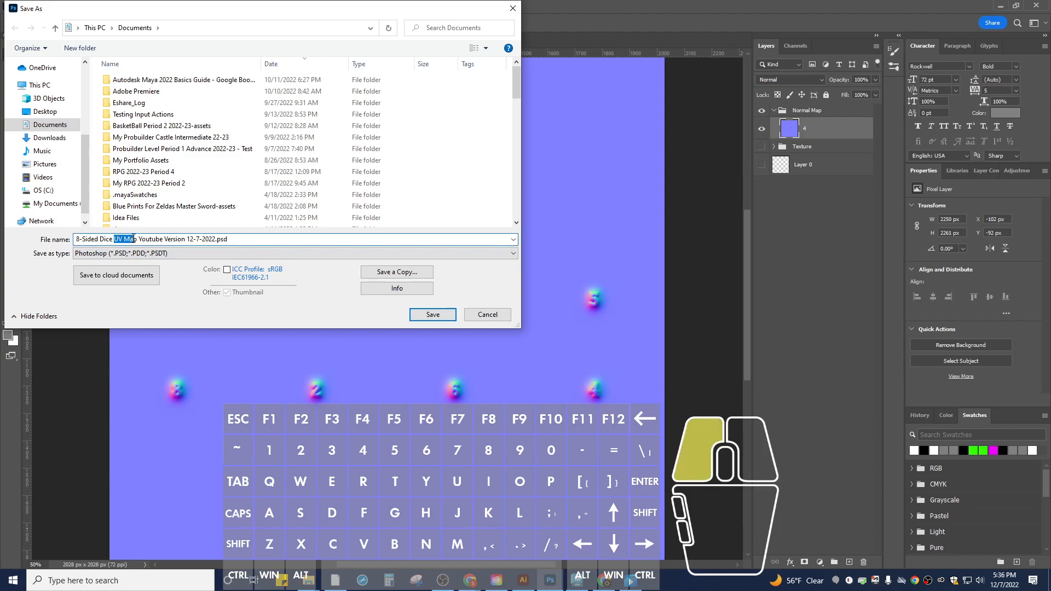
{"action": "left_click", "coordinate": [136, 239]}
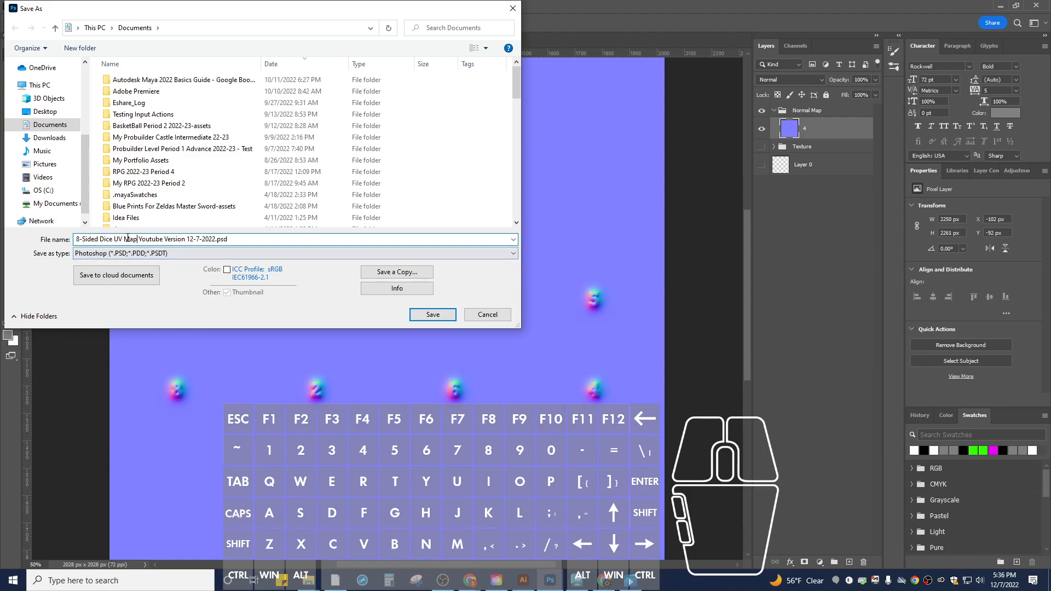
{"action": "left_click_drag", "start_coordinate": [137, 238], "coordinate": [115, 239]}
{"action": "type", "text": "Maps"}
{"action": "left_click", "coordinate": [416, 319]}
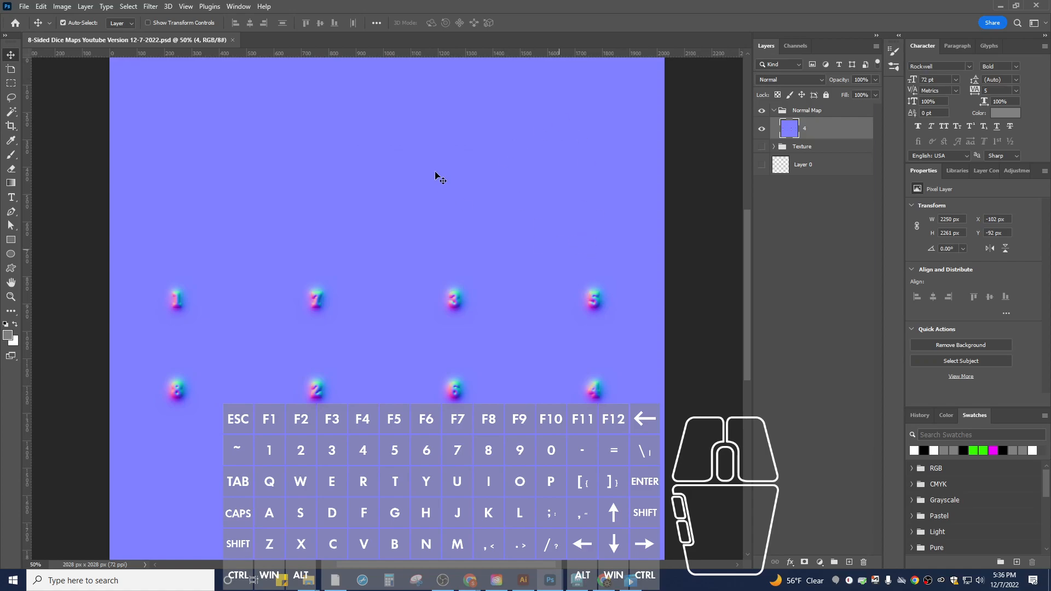
- Switch to Maya, dismiss the UV Snapshot options and open the Hypershade
{"action": "left_click", "coordinate": [578, 581]}
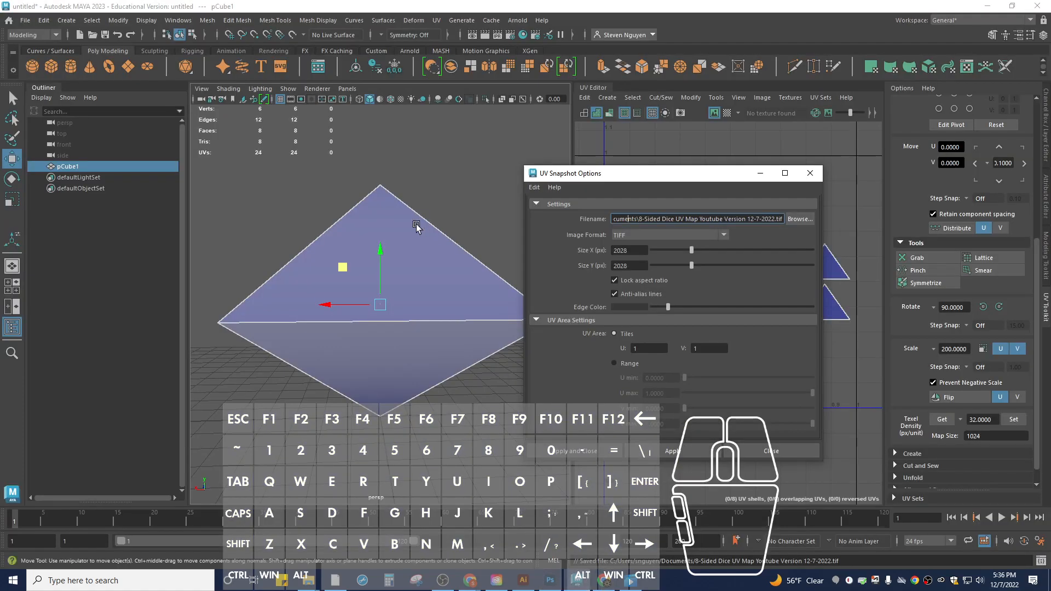
{"action": "left_click", "coordinate": [750, 449]}
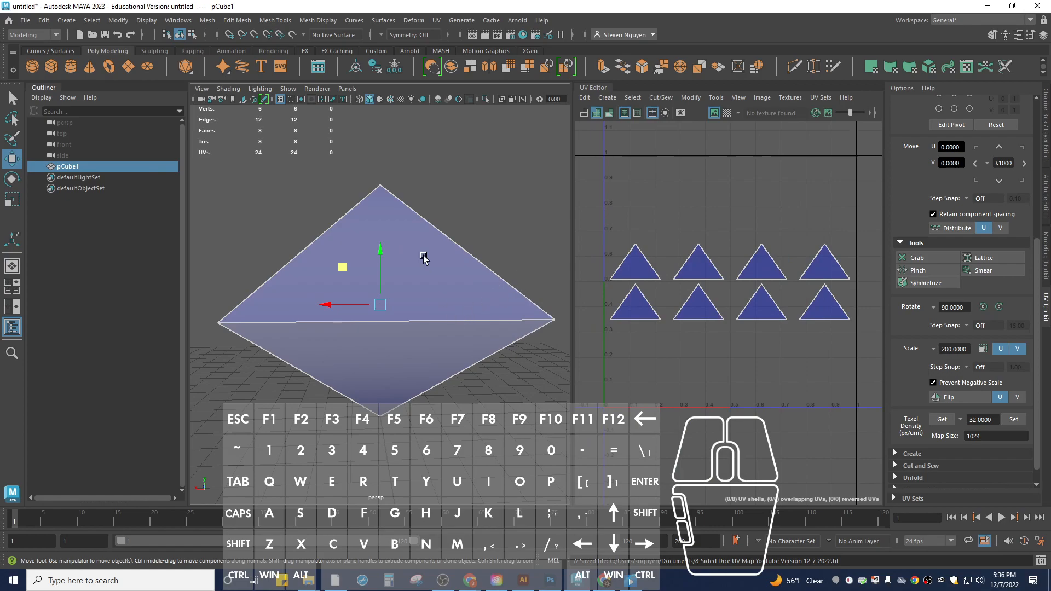
{"action": "left_click", "coordinate": [522, 34]}
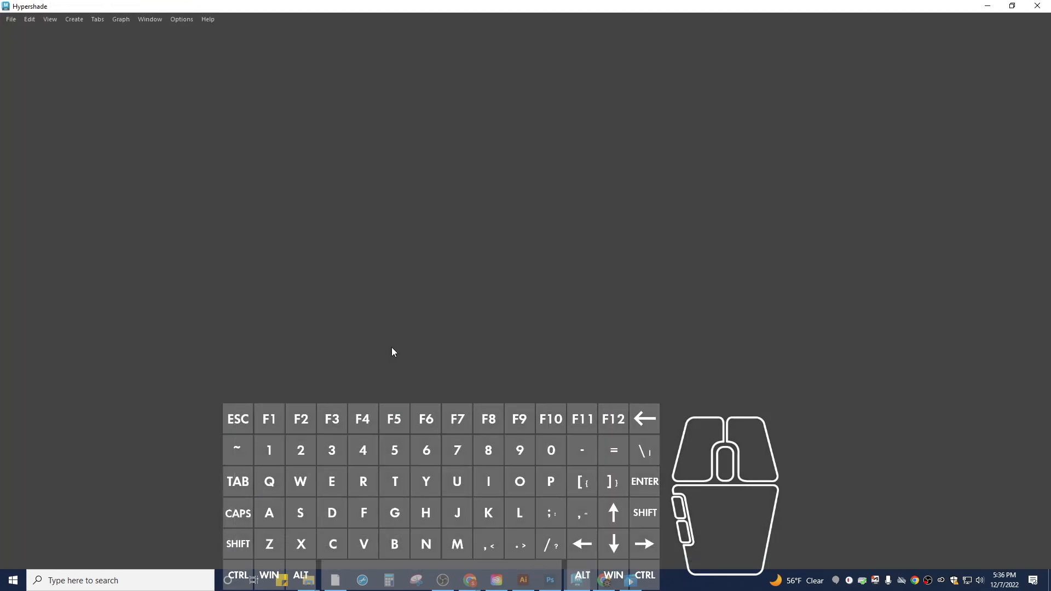
- Find the Arnold surface shader with the filter AIS, create an aiStandardSurface material and move its node nearer its shading group
{"action": "left_click", "coordinate": [44, 179]}
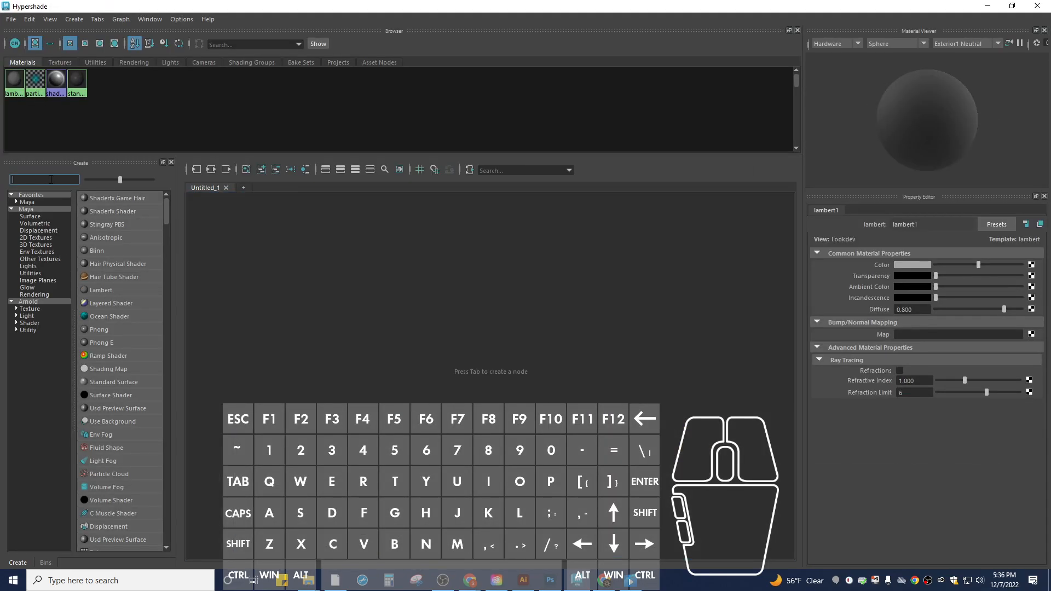
{"action": "type", "text": "AIS"}
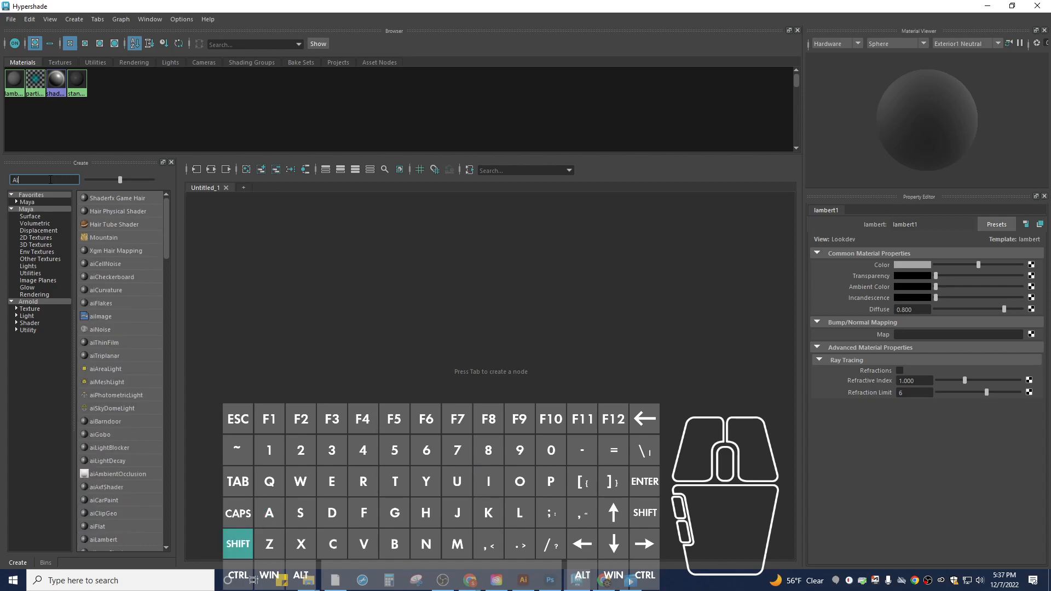
{"action": "left_click", "coordinate": [12, 303]}
{"action": "left_click", "coordinate": [12, 302]}
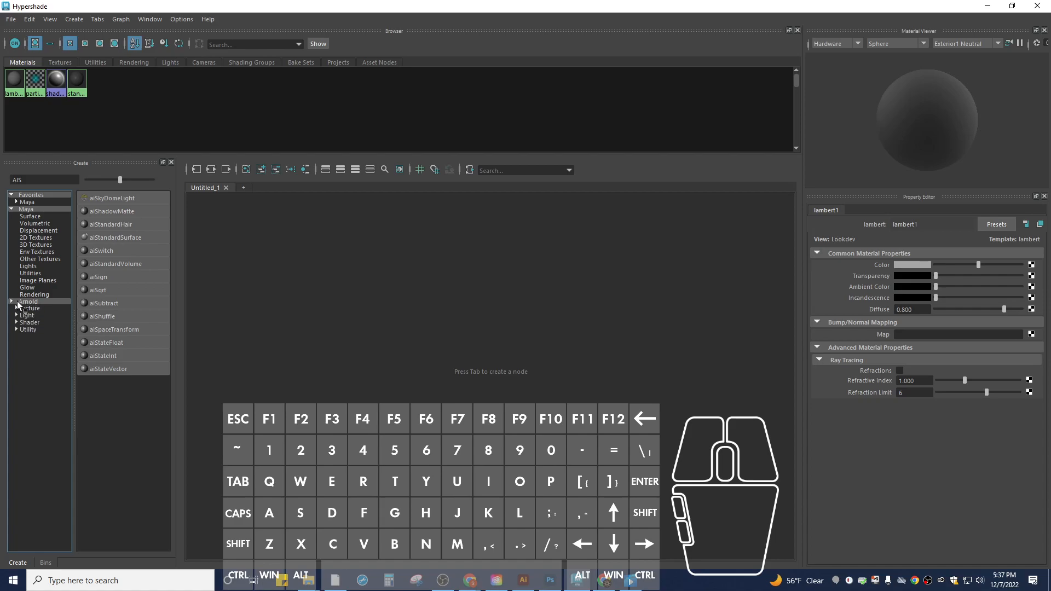
{"action": "left_click", "coordinate": [109, 239]}
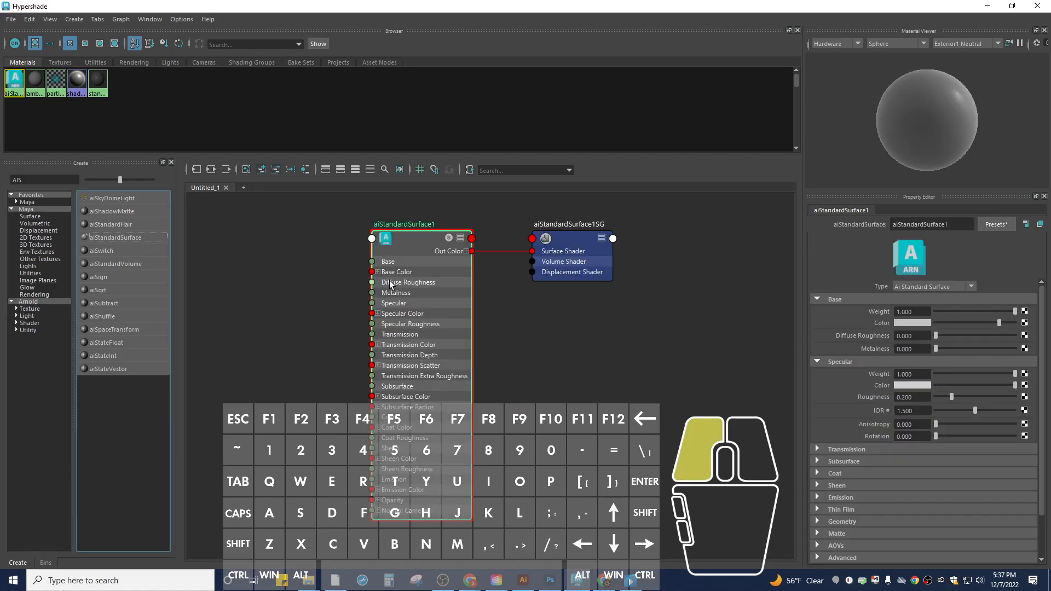
{"action": "left_click_drag", "start_coordinate": [419, 238], "coordinate": [445, 247]}
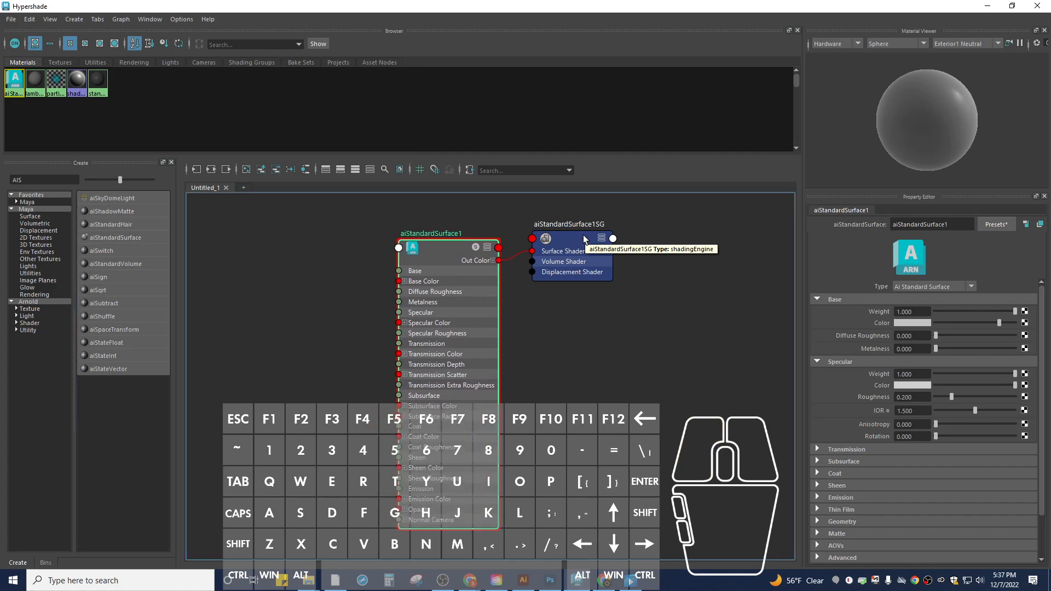
{"action": "left_click", "coordinate": [446, 247]}
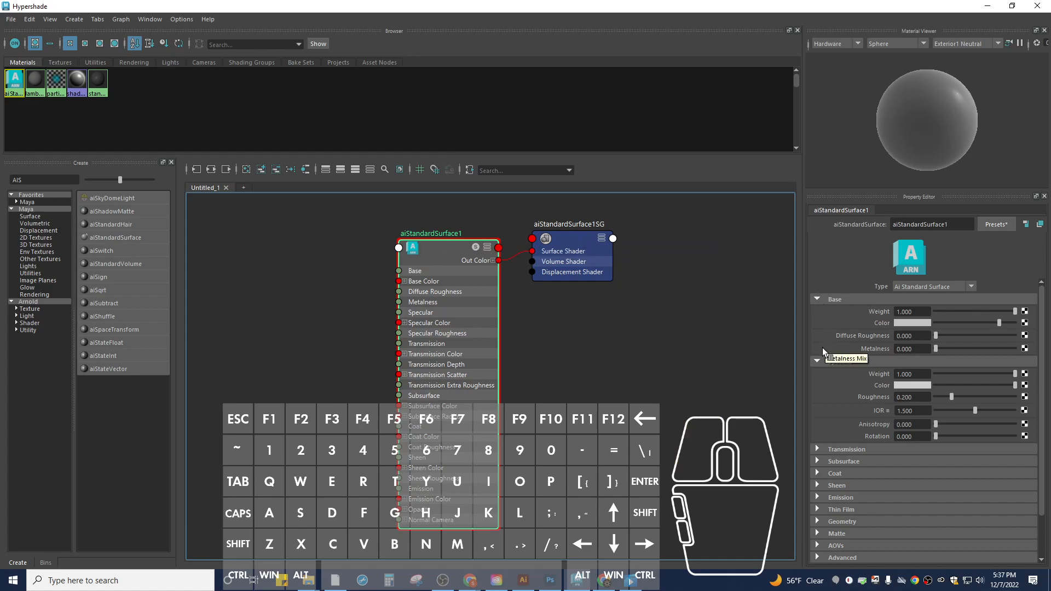
- Change the material preview shape from the sphere to the Shader Ball
{"action": "scroll", "coordinate": [829, 339], "scroll_direction": "down", "scroll_amount": 3}
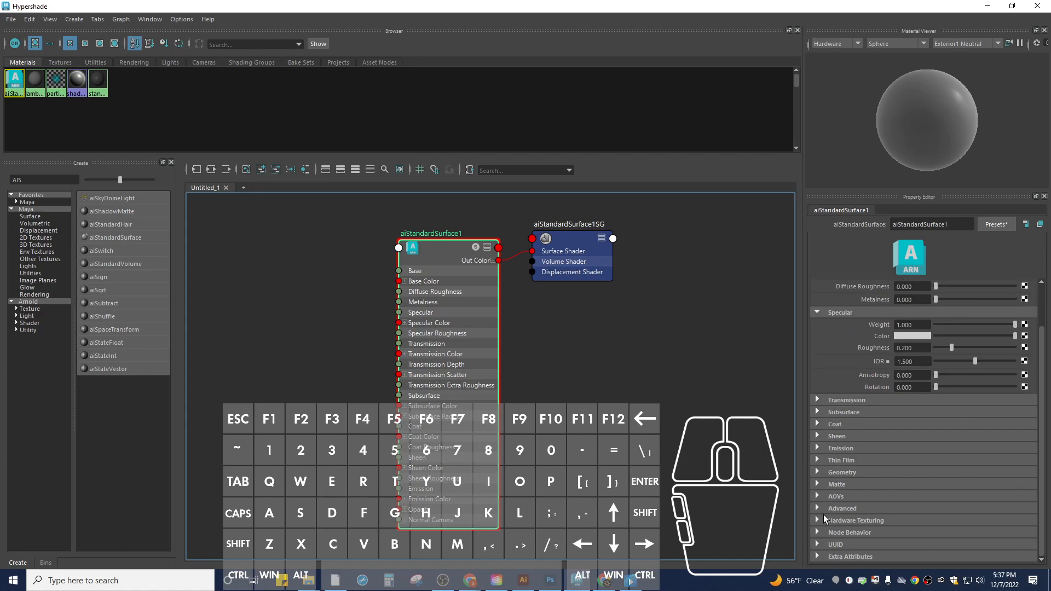
{"action": "scroll", "coordinate": [826, 380], "scroll_direction": "up", "scroll_amount": 3}
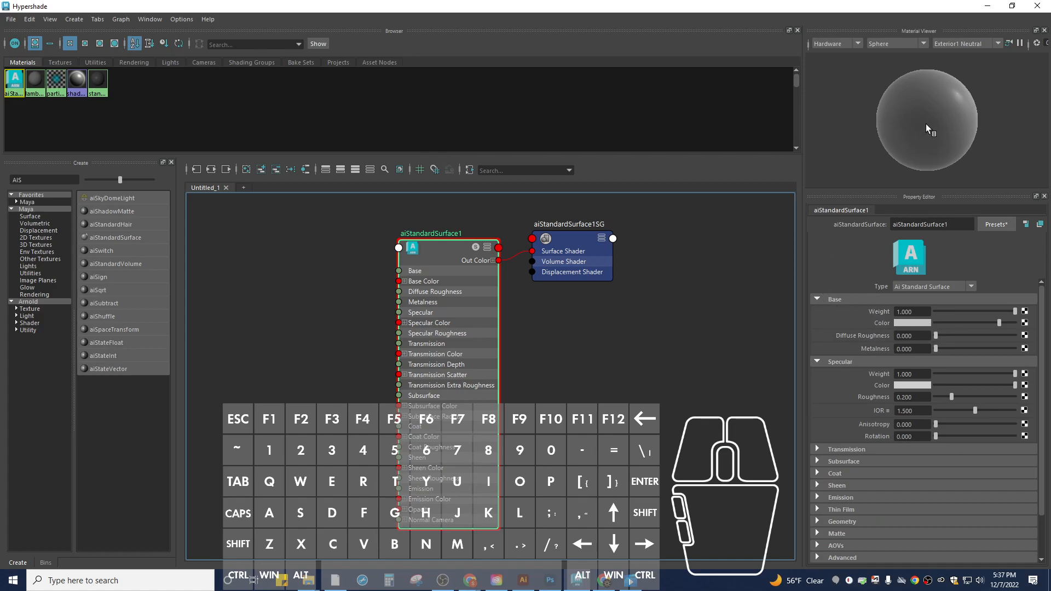
{"action": "left_click", "coordinate": [922, 43]}
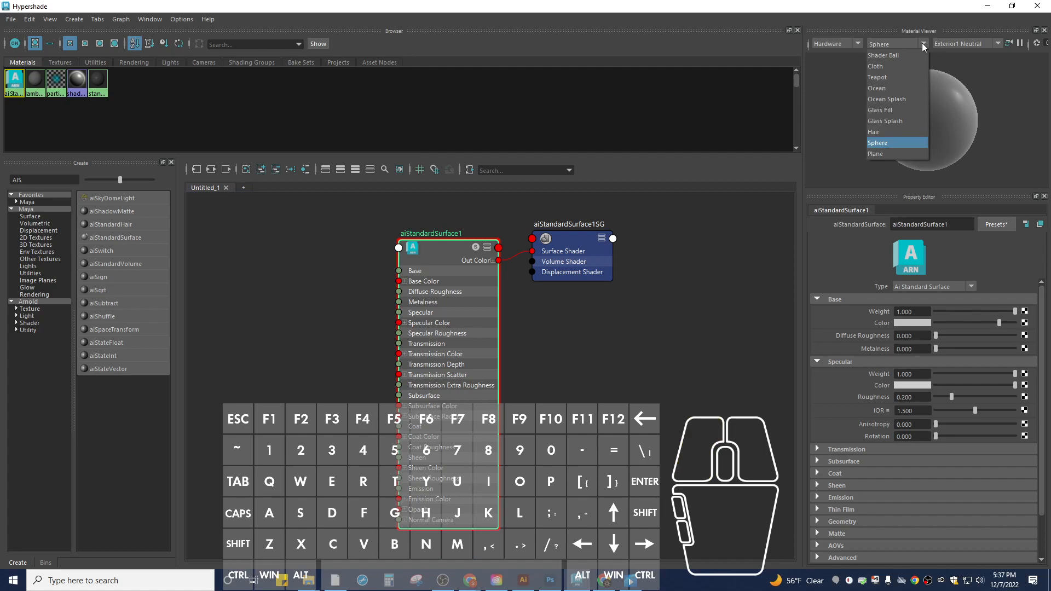
{"action": "left_click", "coordinate": [912, 55]}
{"action": "left_click_drag", "start_coordinate": [964, 134], "coordinate": [928, 141], "text": "alt"}
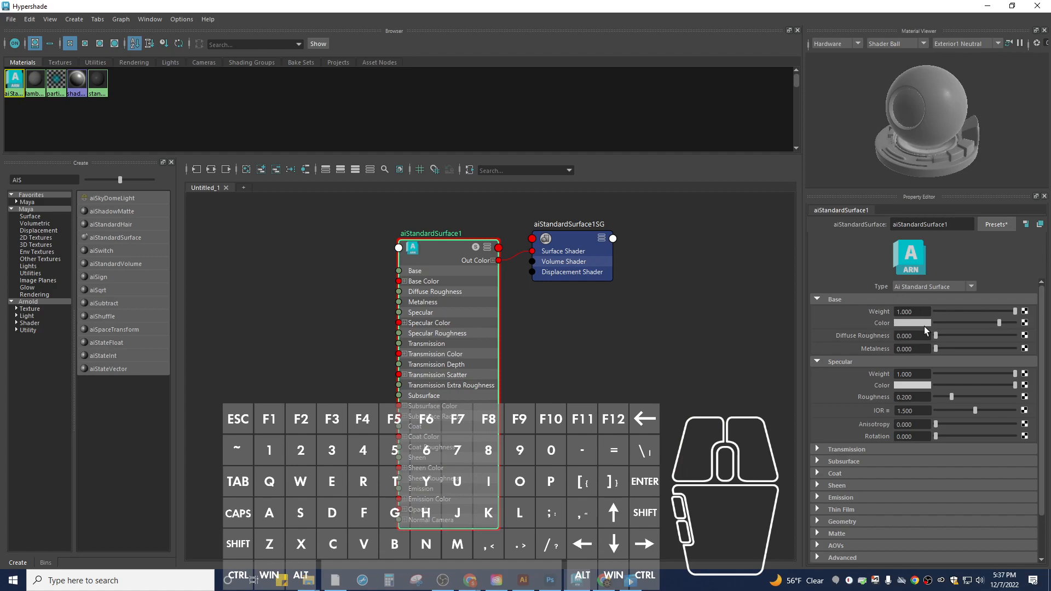
- Connect a File texture to the base color and load "8-Sided Dice Texture Youtube Version 12-7-2022.jpg" from Documents
{"action": "left_click", "coordinate": [1025, 324]}
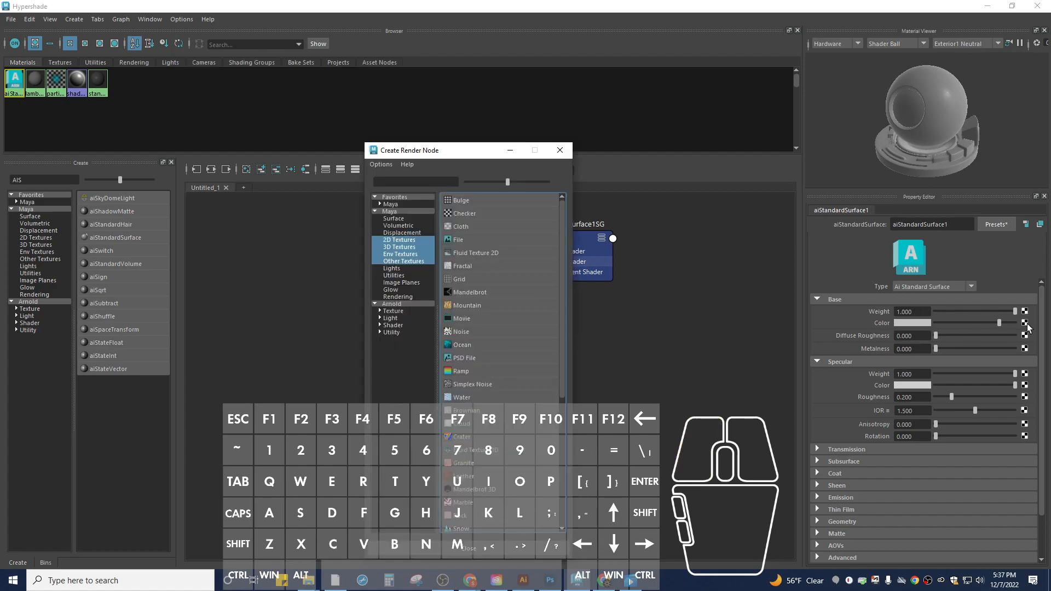
{"action": "left_click", "coordinate": [461, 241]}
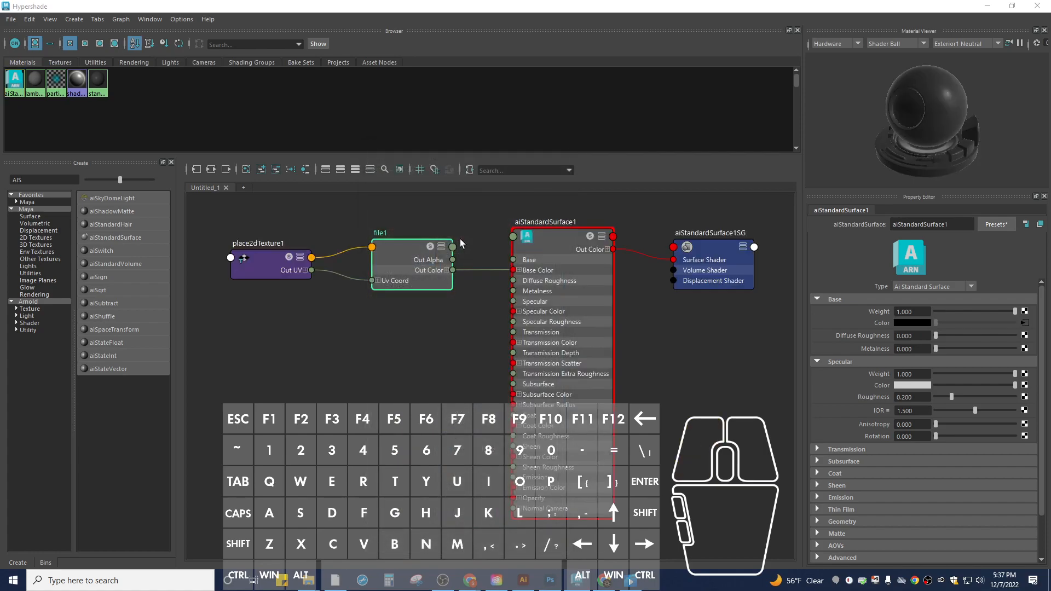
{"action": "left_click", "coordinate": [246, 260]}
{"action": "left_click", "coordinate": [412, 248]}
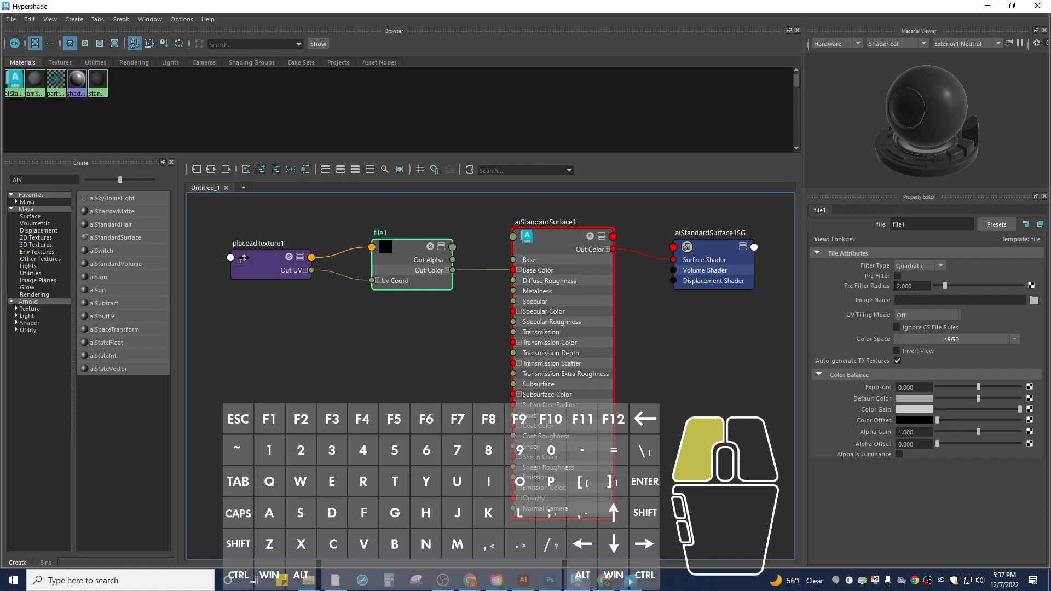
{"action": "left_click", "coordinate": [1034, 301]}
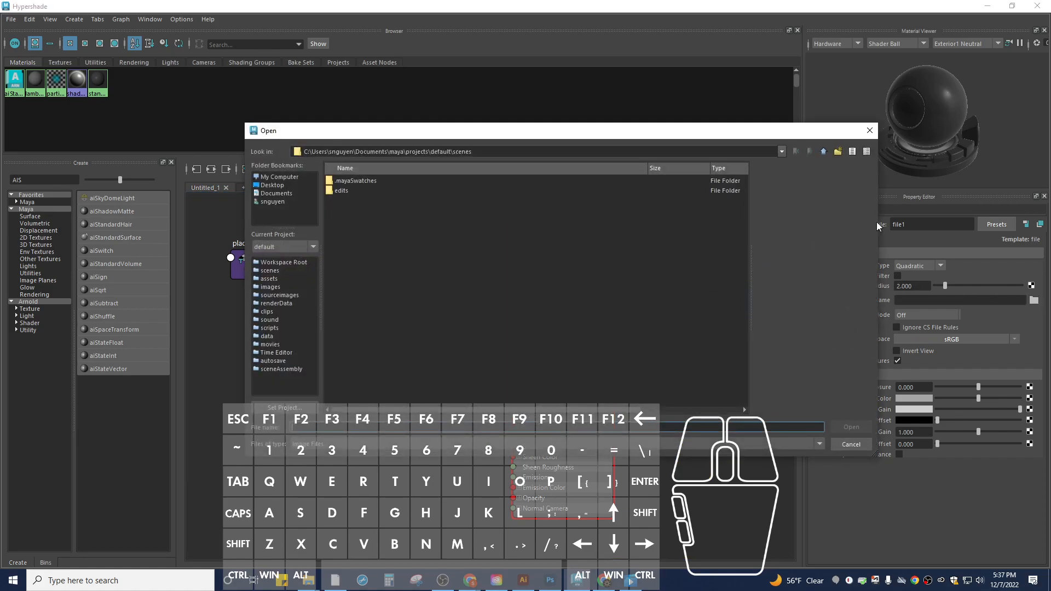
{"action": "left_click", "coordinate": [268, 196]}
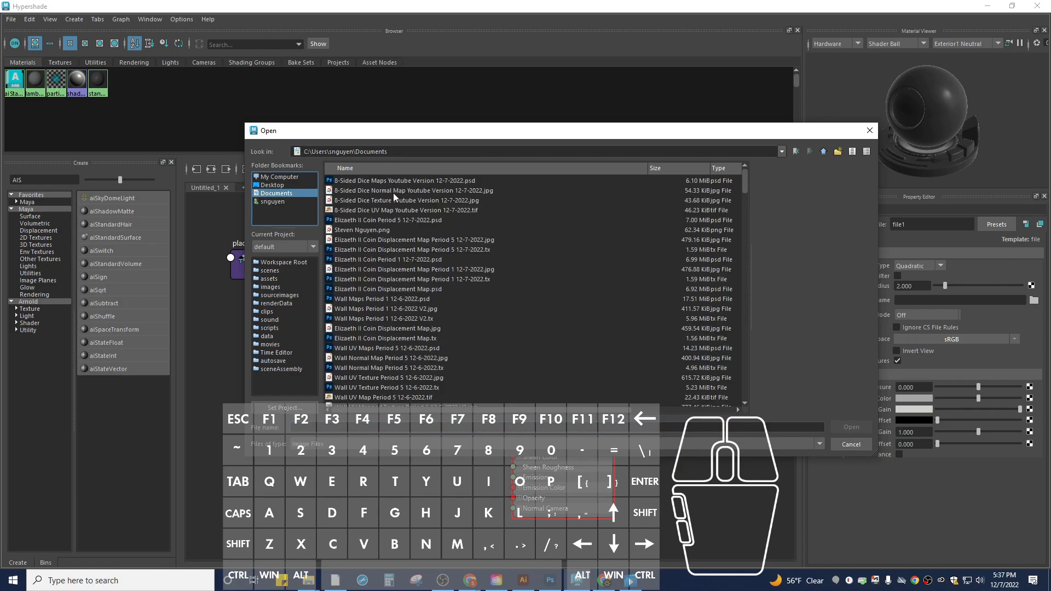
{"action": "double_click", "coordinate": [386, 200]}
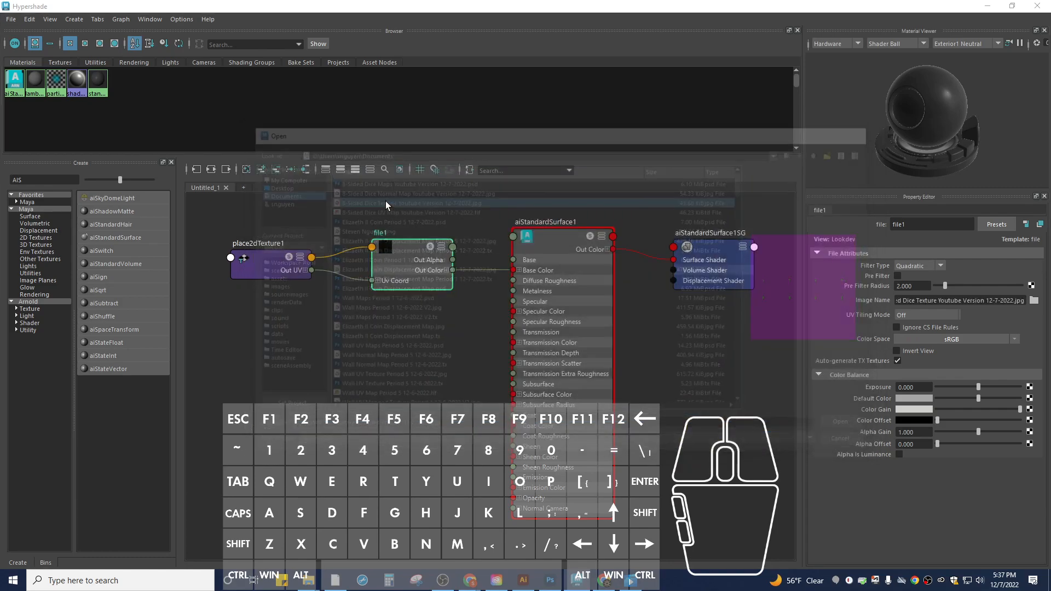
{"action": "left_click_drag", "start_coordinate": [958, 131], "coordinate": [990, 119], "text": "alt"}
{"action": "scroll", "coordinate": [909, 128], "scroll_direction": "up", "scroll_amount": 5, "text": "alt"}
{"action": "scroll", "coordinate": [989, 119], "scroll_direction": "down", "scroll_amount": 5}
{"action": "scroll", "coordinate": [990, 119], "scroll_direction": "up", "scroll_amount": 5}
{"action": "scroll", "coordinate": [949, 138], "scroll_direction": "down", "scroll_amount": 3}
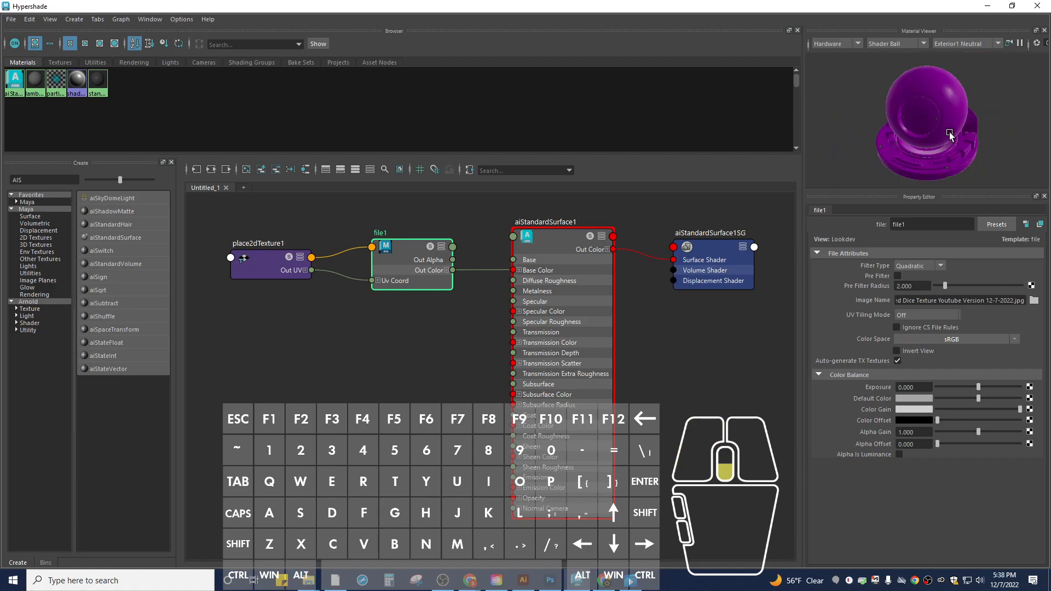
- Set the base Diffuse Roughness of the aiStandardSurface1 material to 0.25
{"action": "left_click", "coordinate": [432, 259]}
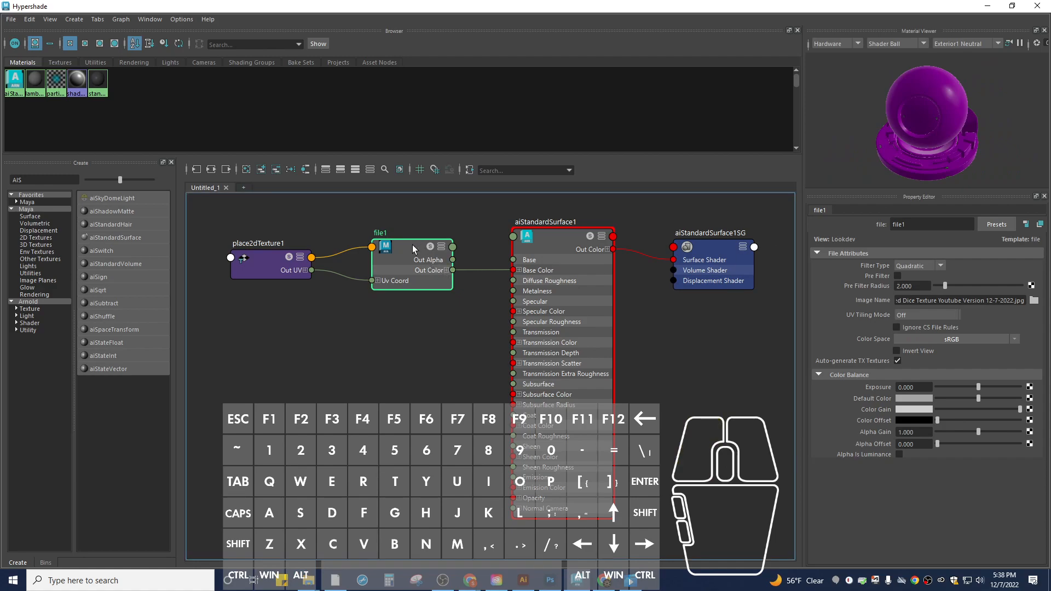
{"action": "left_click", "coordinate": [549, 247]}
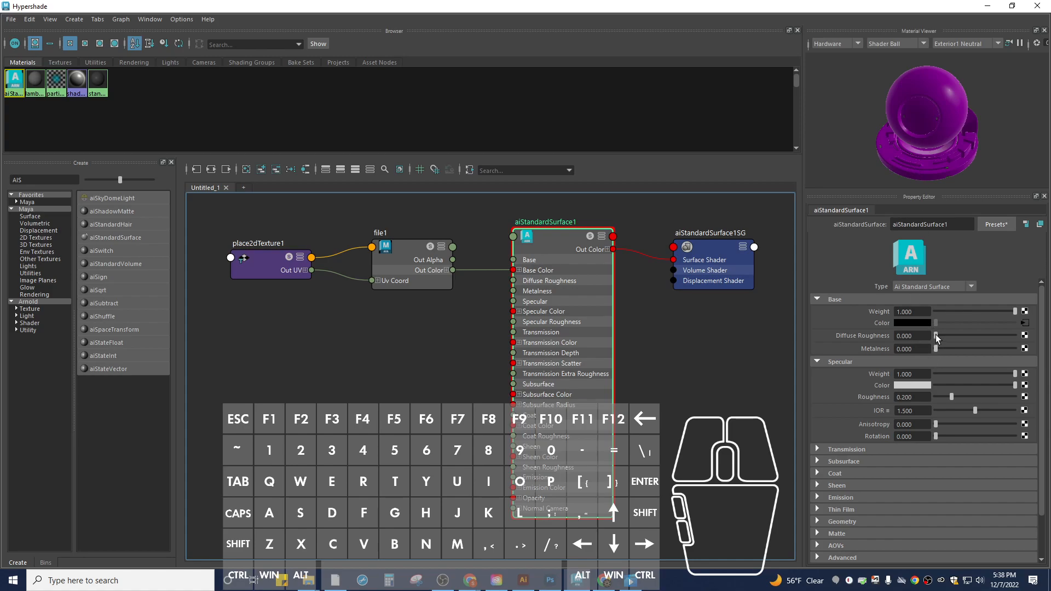
{"action": "left_click_drag", "start_coordinate": [935, 334], "coordinate": [945, 336]}
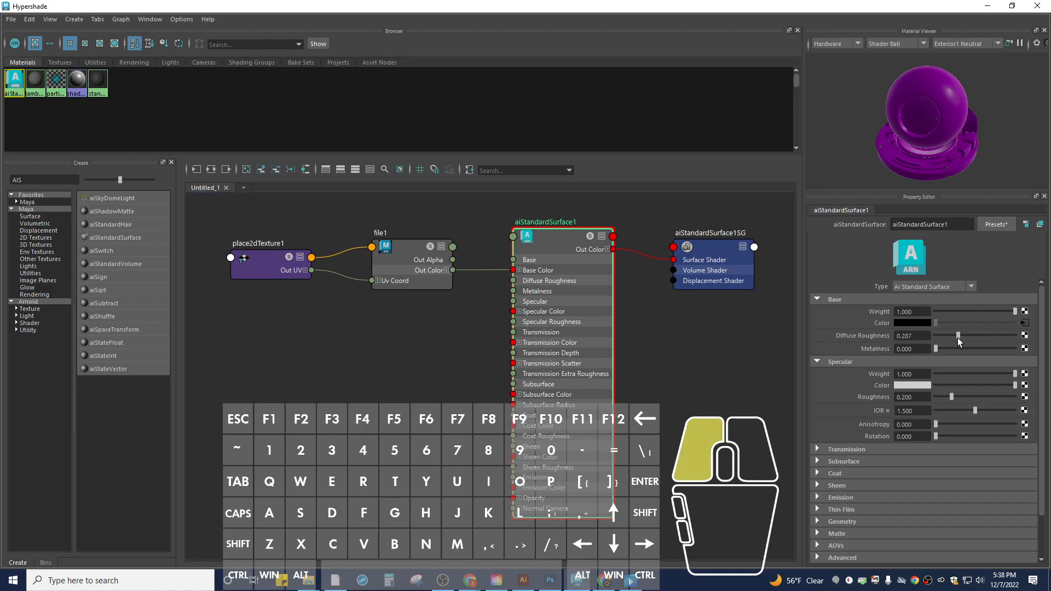
{"action": "left_click_drag", "start_coordinate": [954, 337], "coordinate": [954, 337]}
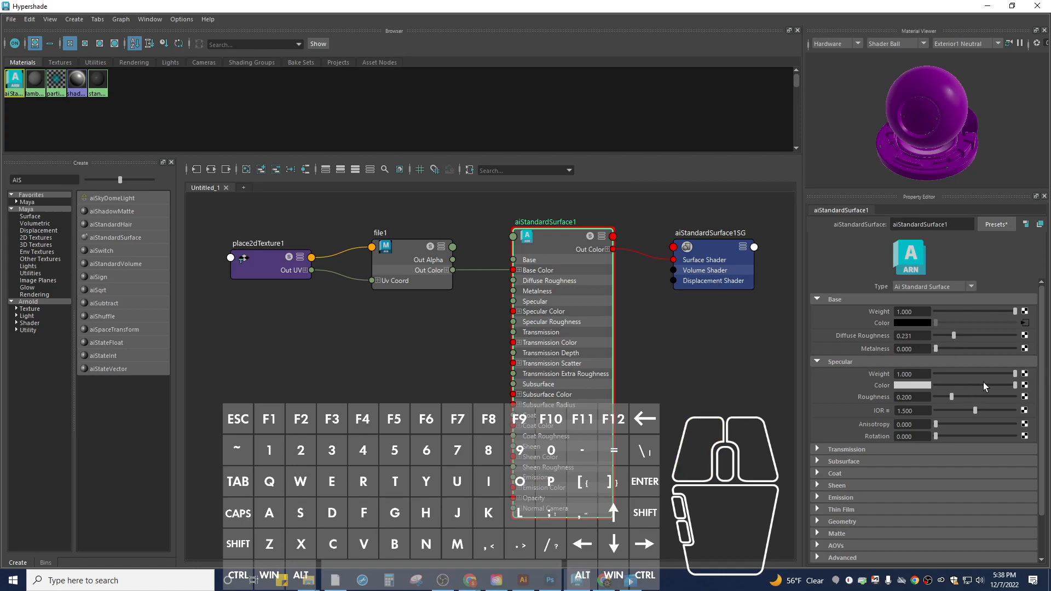
{"action": "mouse_move", "coordinate": [1014, 377]}
{"action": "left_mouse_down"}
{"action": "mouse_move", "coordinate": [950, 377]}
{"action": "mouse_move", "coordinate": [1026, 381]}
{"action": "mouse_move", "coordinate": [1000, 384]}
{"action": "mouse_move", "coordinate": [1013, 386]}
{"action": "left_mouse_up"}
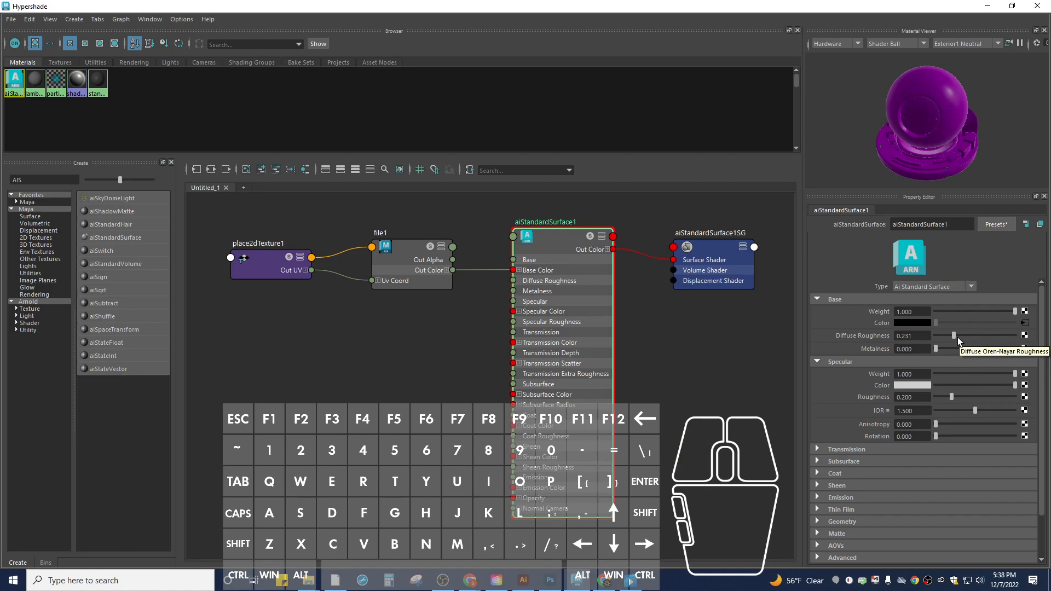
{"action": "double_click", "coordinate": [917, 336]}
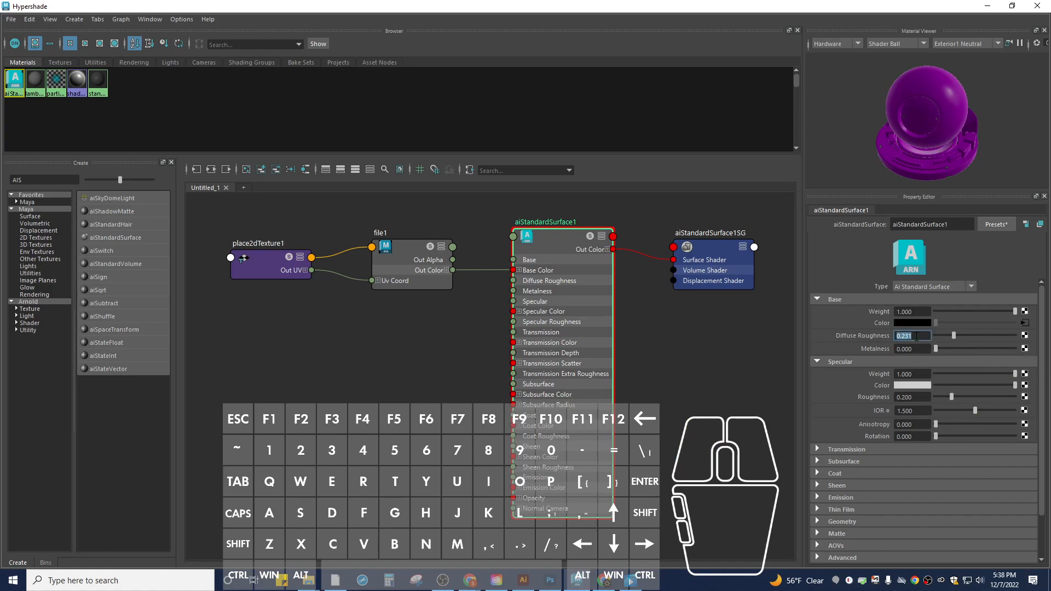
{"action": "type", "text": "0.25"}
- Set the Specular Roughness to 0.25 and raise the specular IOR to about 1.83
{"action": "double_click", "coordinate": [913, 397]}
{"action": "type", "text": "0"}
{"action": "mouse_move", "coordinate": [976, 411]}
{"action": "left_mouse_down"}
{"action": "mouse_move", "coordinate": [963, 410]}
{"action": "mouse_move", "coordinate": [987, 417]}
{"action": "mouse_move", "coordinate": [971, 413]}
{"action": "left_mouse_up"}
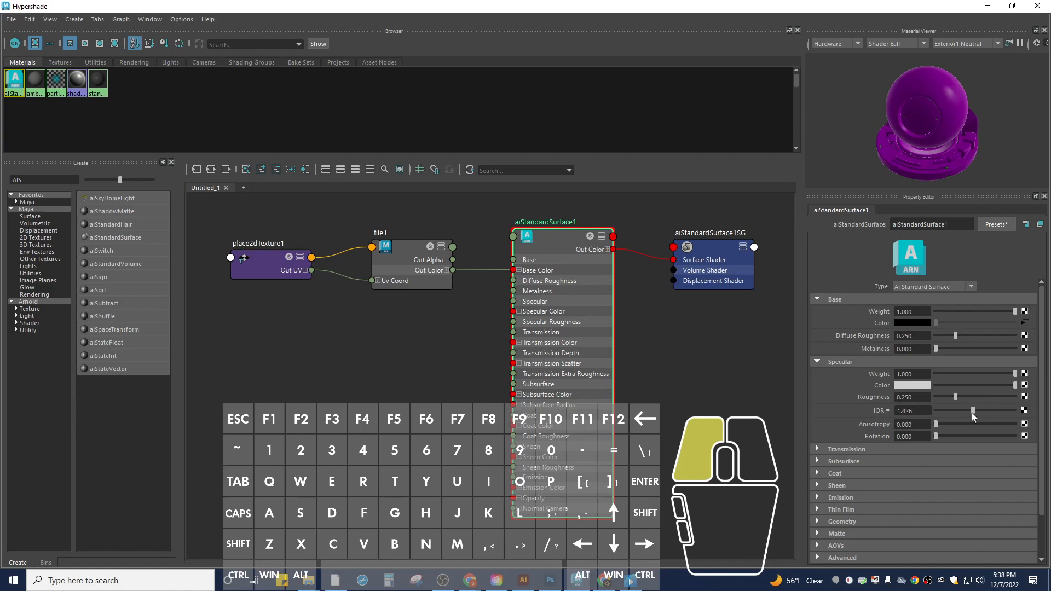
{"action": "mouse_move", "coordinate": [971, 413]}
{"action": "left_mouse_down"}
{"action": "mouse_move", "coordinate": [962, 412]}
{"action": "mouse_move", "coordinate": [982, 414]}
{"action": "left_mouse_up"}
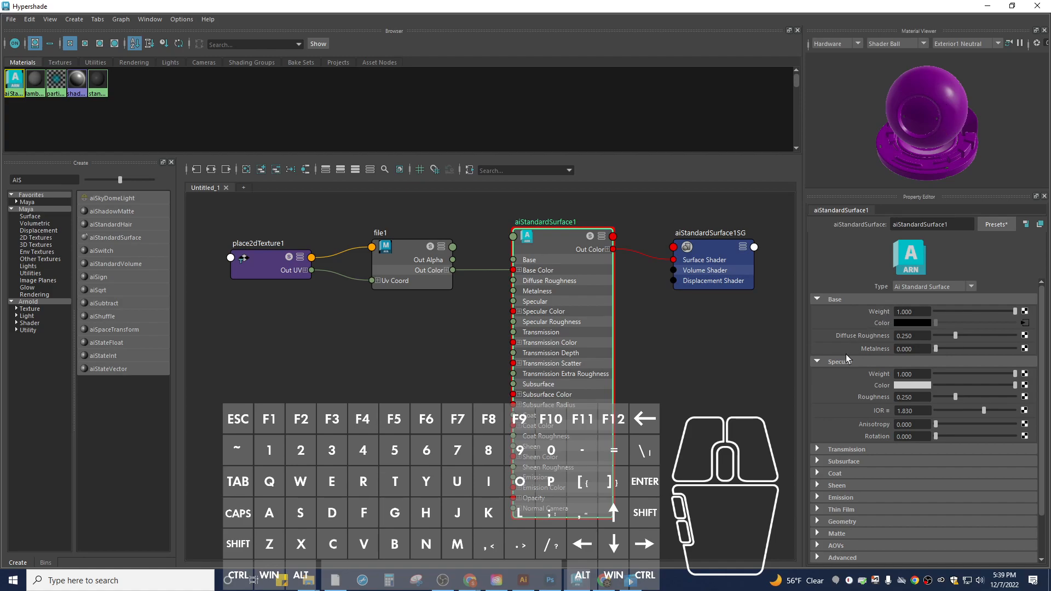
- Collapse the Base and Specular attributes, expand Transmission and raise the transmission weight to about 0.29
{"action": "left_click", "coordinate": [817, 361]}
{"action": "left_click", "coordinate": [817, 298]}
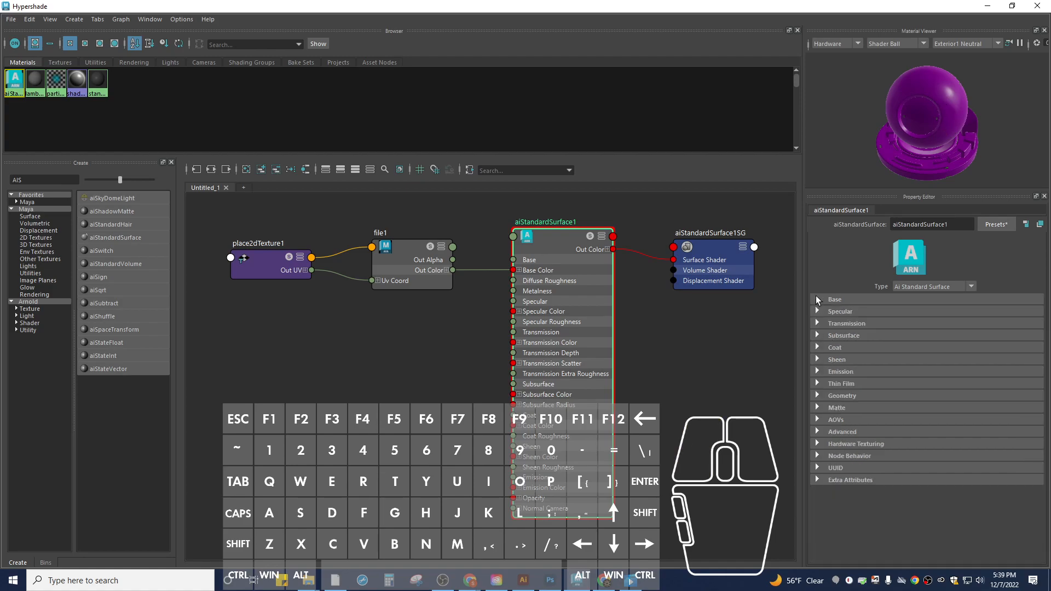
{"action": "left_click", "coordinate": [817, 323]}
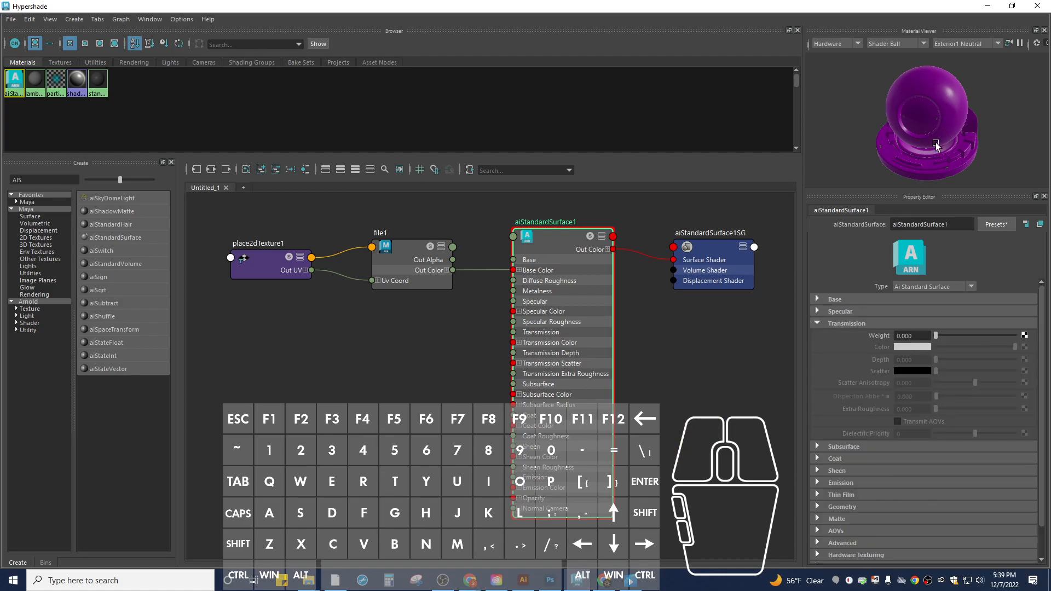
{"action": "left_click", "coordinate": [936, 334]}
{"action": "left_click_drag", "start_coordinate": [938, 334], "coordinate": [971, 338]}
{"action": "left_click_drag", "start_coordinate": [987, 339], "coordinate": [958, 339]}
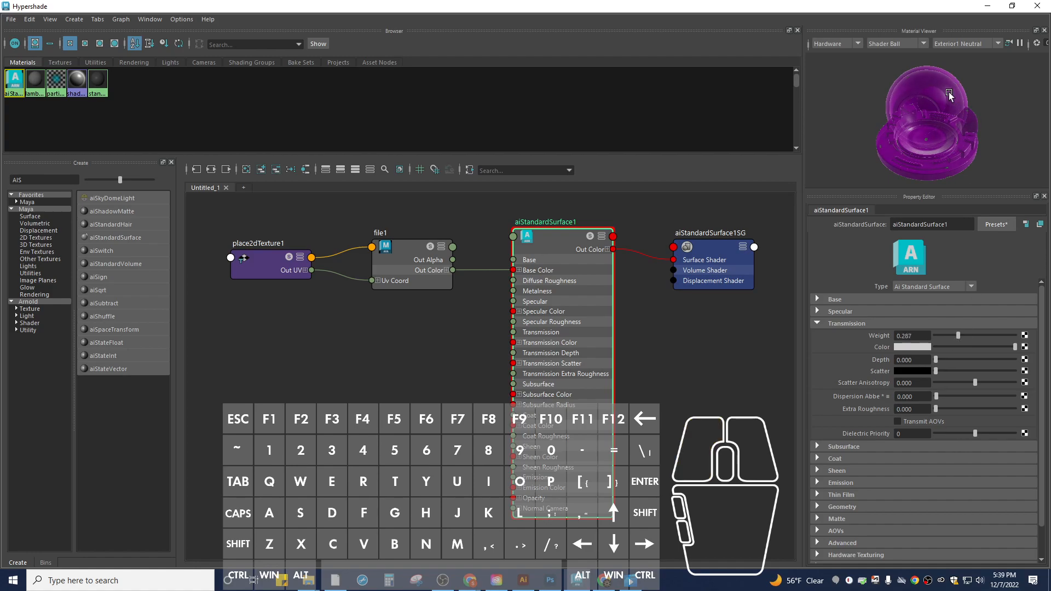
- Set the transmission color to magenta, starting from the magenta preset swatch
{"action": "left_click", "coordinate": [922, 346]}
{"action": "left_click_drag", "start_coordinate": [933, 378], "coordinate": [940, 376]}
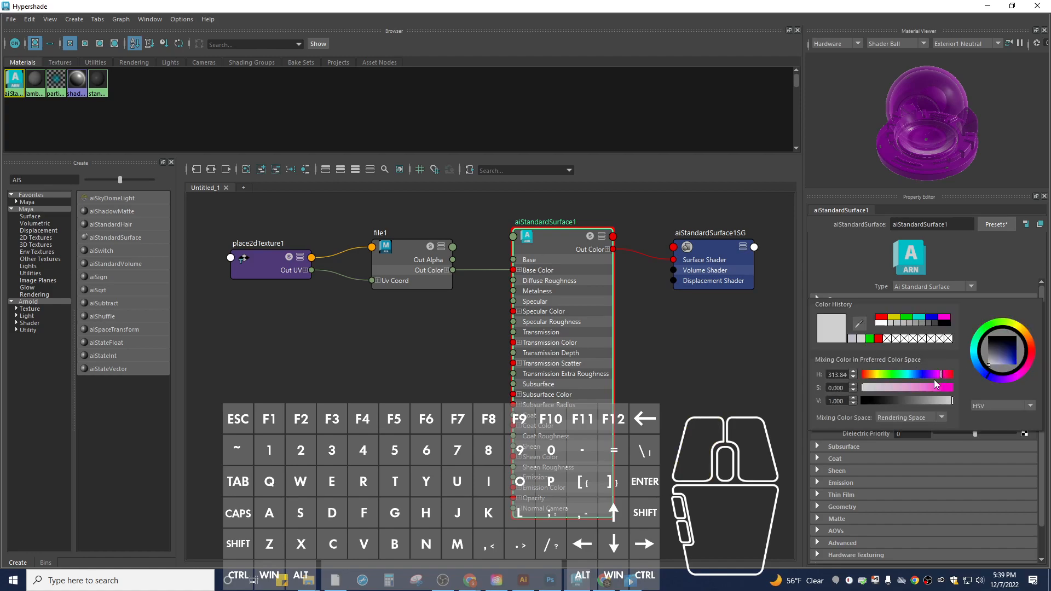
{"action": "left_click", "coordinate": [945, 317]}
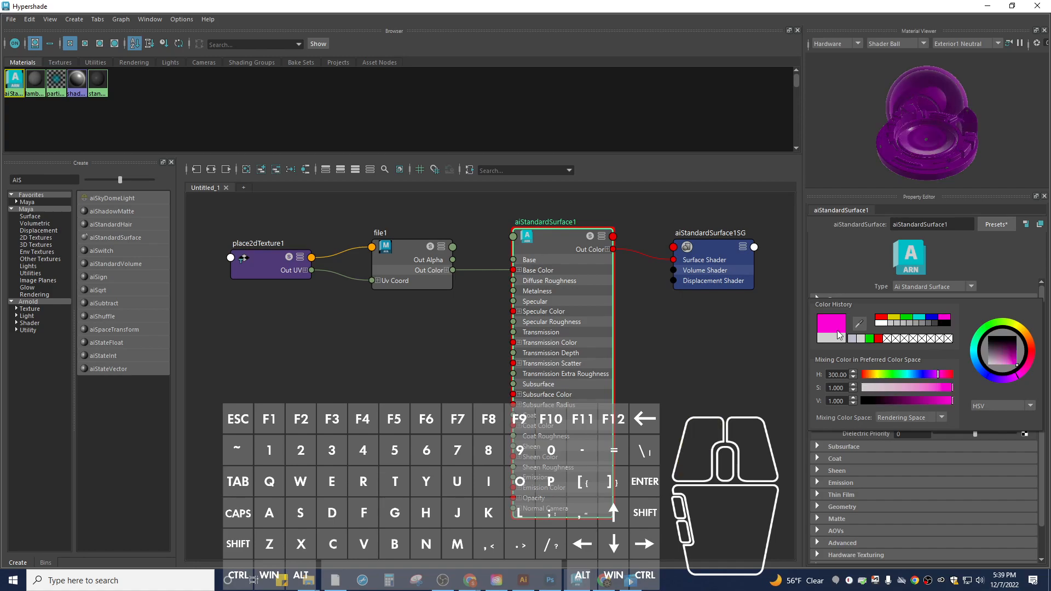
{"action": "left_click_drag", "start_coordinate": [1010, 374], "coordinate": [1007, 379]}
{"action": "left_click", "coordinate": [1020, 374]}
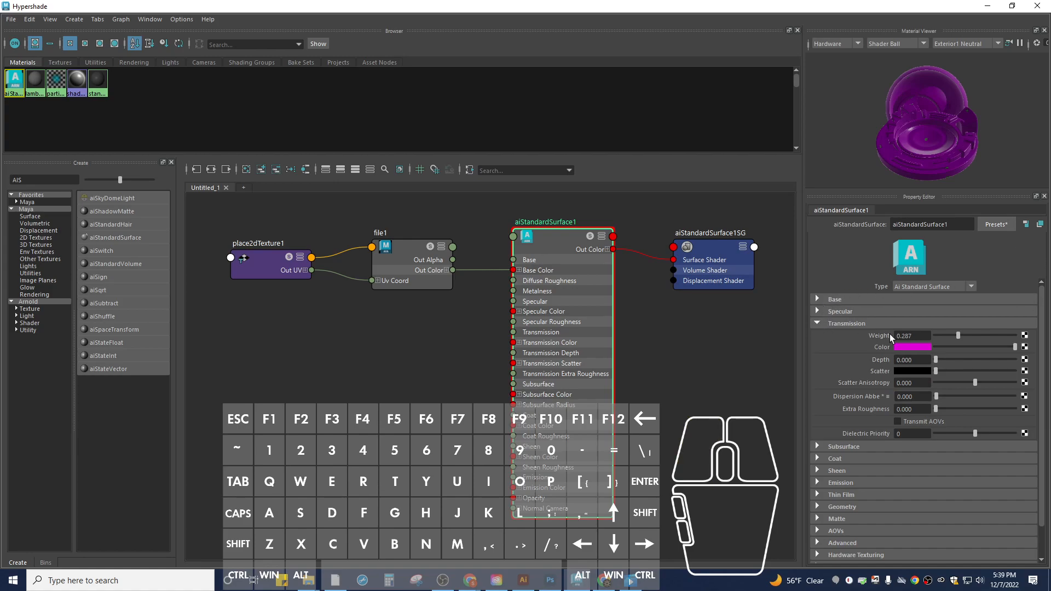
- Set the transmission weight to 0.5
{"action": "double_click", "coordinate": [926, 336]}
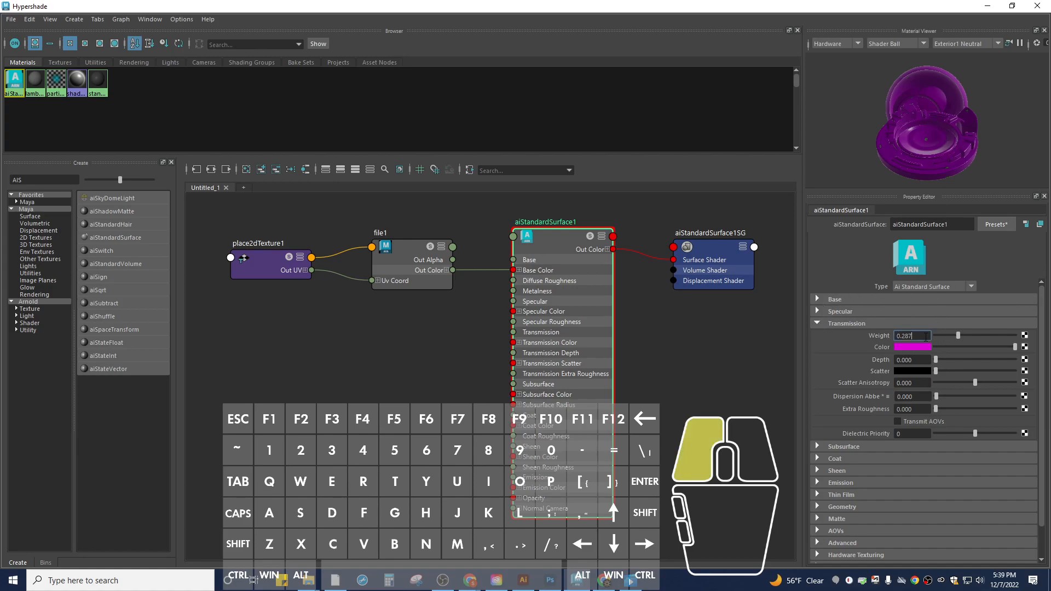
{"action": "type", "text": "0.5"}
{"action": "key", "text": "Return"}
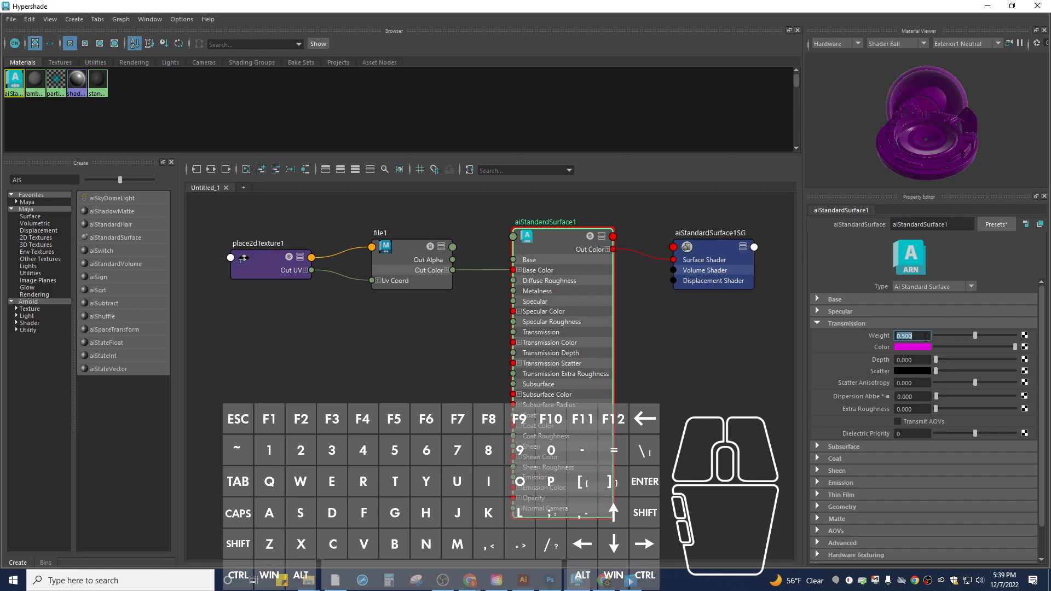
- Switch the material preview's lighting environment to Interior2 Color
{"action": "left_click_drag", "start_coordinate": [981, 151], "coordinate": [950, 133], "text": "alt"}
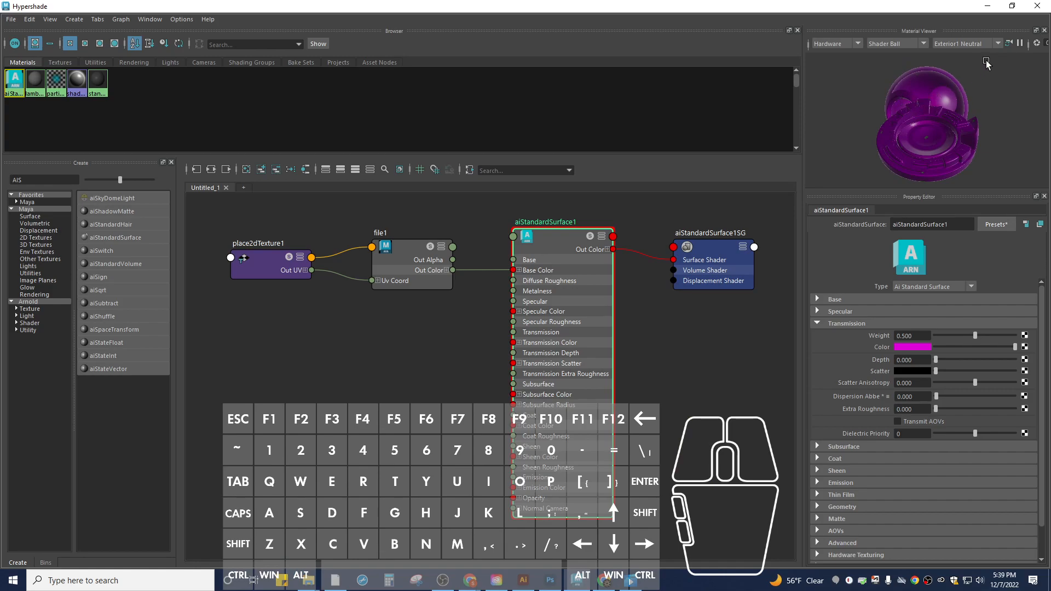
{"action": "left_click", "coordinate": [1000, 43]}
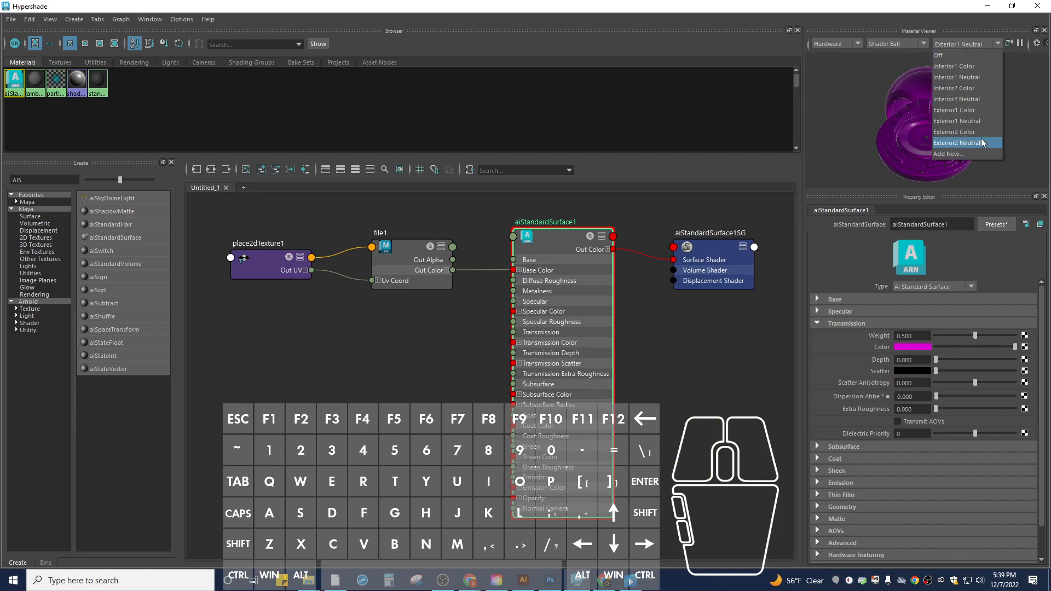
{"action": "left_click", "coordinate": [975, 89]}
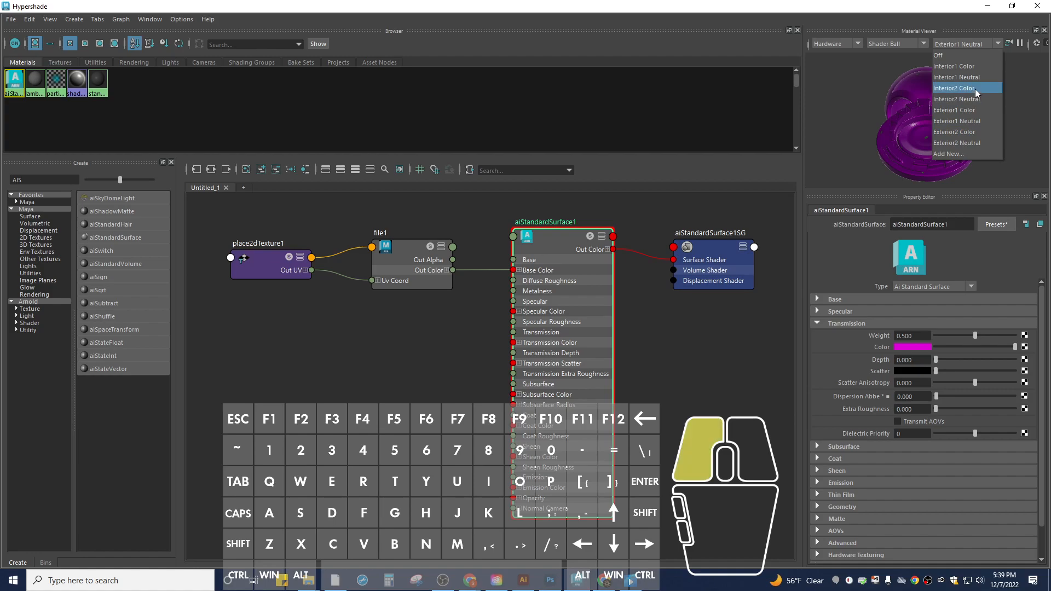
{"action": "left_click_drag", "start_coordinate": [976, 66], "coordinate": [997, 51], "text": "alt"}
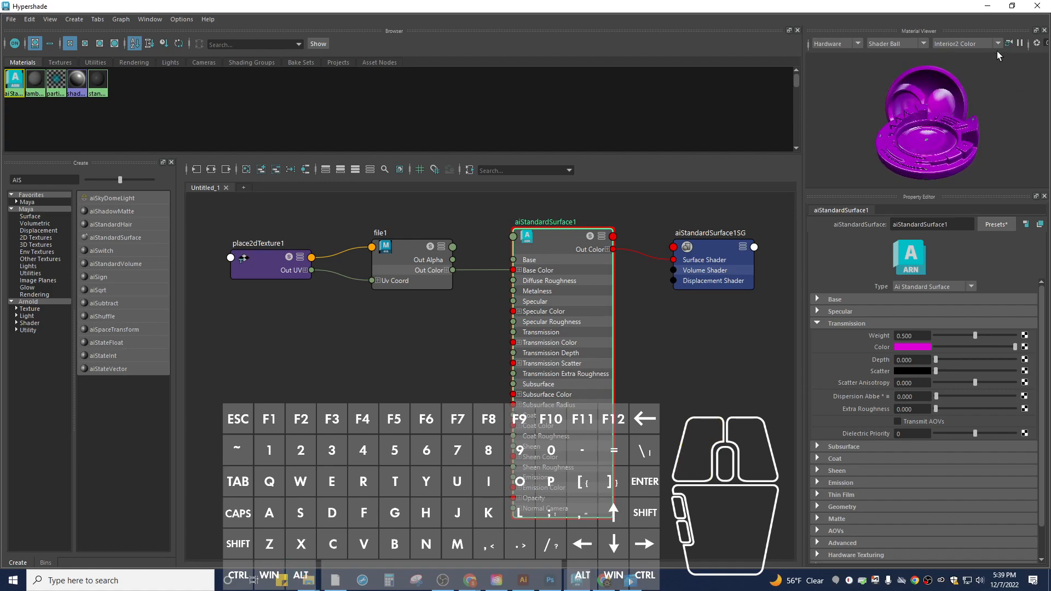
- Render the material preview with Arnold and inspect the shader ball from several angles
{"action": "left_click", "coordinate": [857, 43]}
{"action": "left_click", "coordinate": [837, 67]}
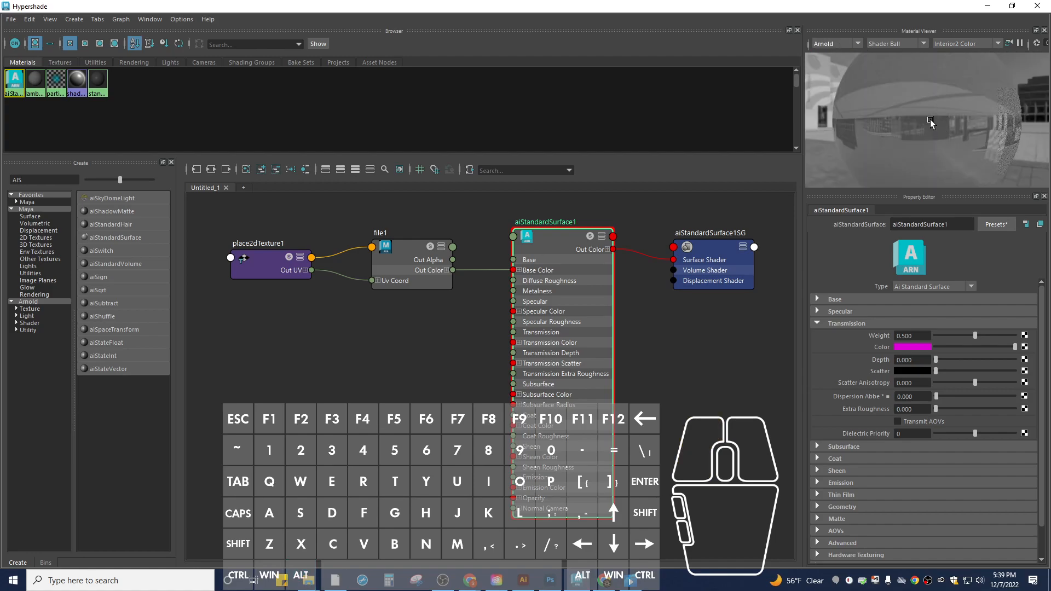
{"action": "scroll", "coordinate": [930, 121], "scroll_direction": "up", "scroll_amount": 5}
{"action": "left_click", "coordinate": [943, 130], "text": "alt"}
{"action": "scroll", "coordinate": [943, 130], "scroll_direction": "down", "scroll_amount": 2}
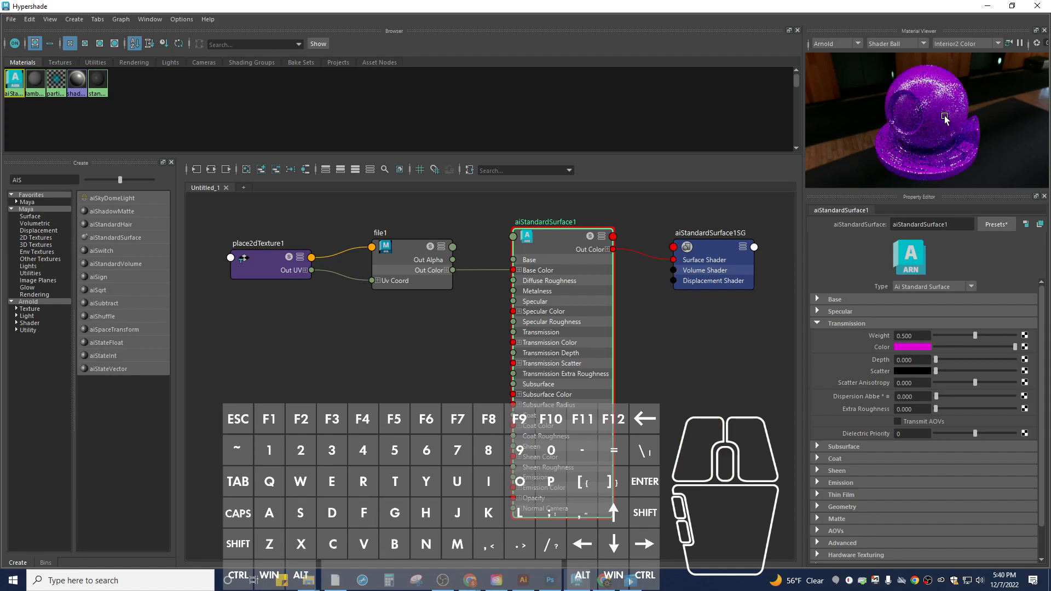
{"action": "left_click_drag", "start_coordinate": [904, 122], "coordinate": [942, 119], "text": "alt"}
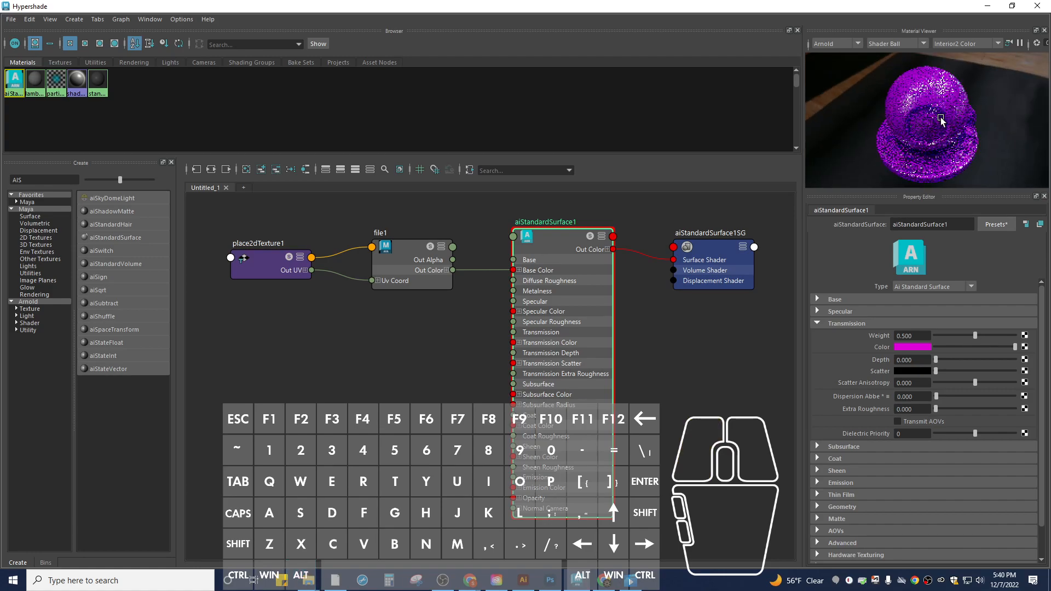
{"action": "scroll", "coordinate": [941, 121], "scroll_direction": "down", "scroll_amount": 3}
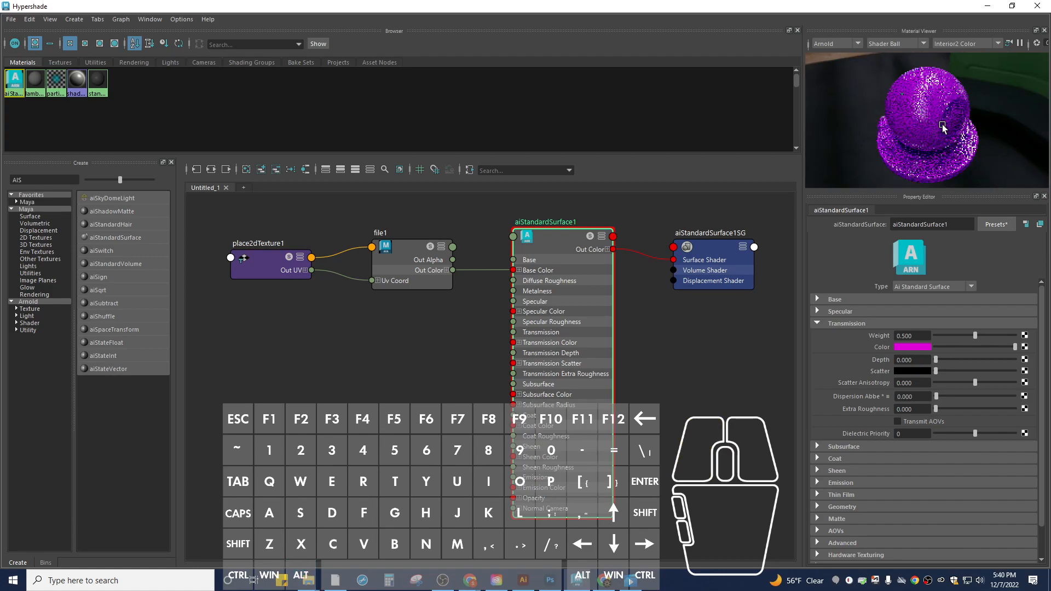
- Switch the material preview's lighting environment to Interior1 Color and view the shader ball from a level angle
{"action": "left_click", "coordinate": [998, 46]}
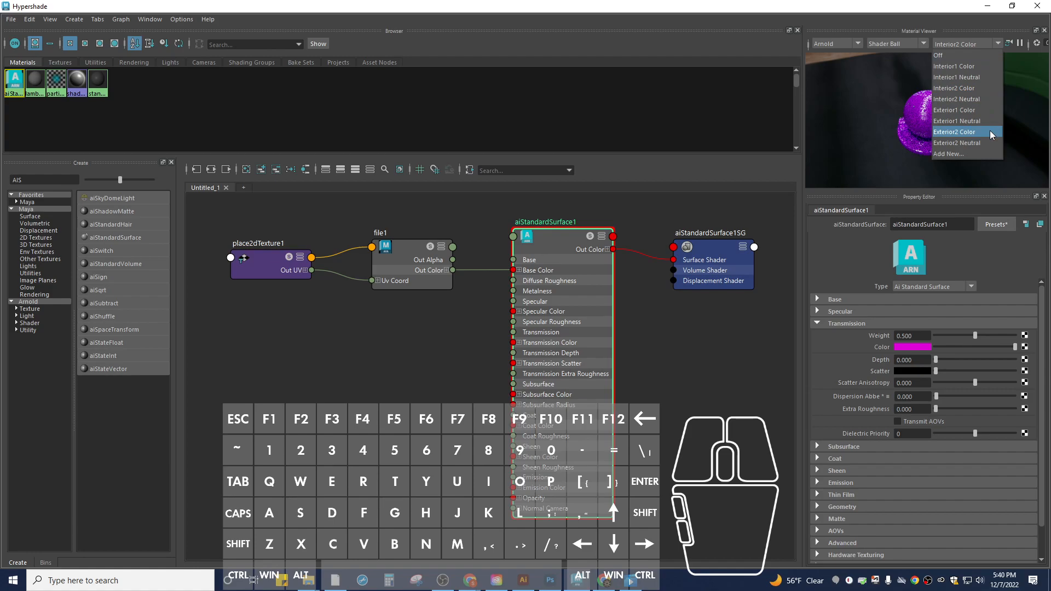
{"action": "left_click", "coordinate": [897, 99]}
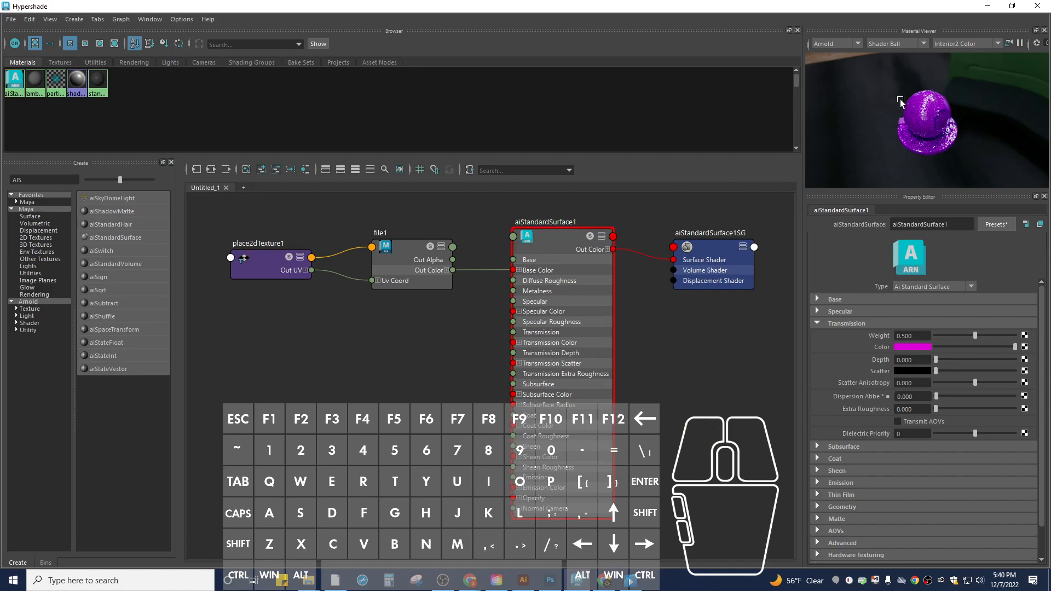
{"action": "mouse_move", "coordinate": [900, 100]}
{"action": "left_mouse_down", "text": "alt"}
{"action": "mouse_move", "coordinate": [902, 89]}
{"action": "mouse_move", "coordinate": [909, 96]}
{"action": "left_mouse_up", "text": "alt"}
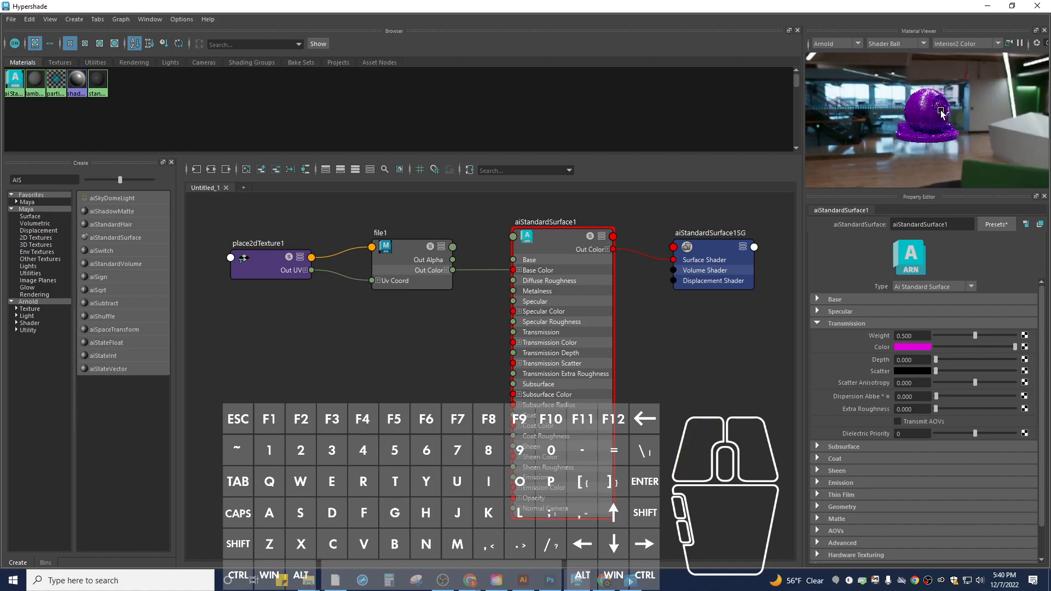
{"action": "left_click", "coordinate": [995, 45]}
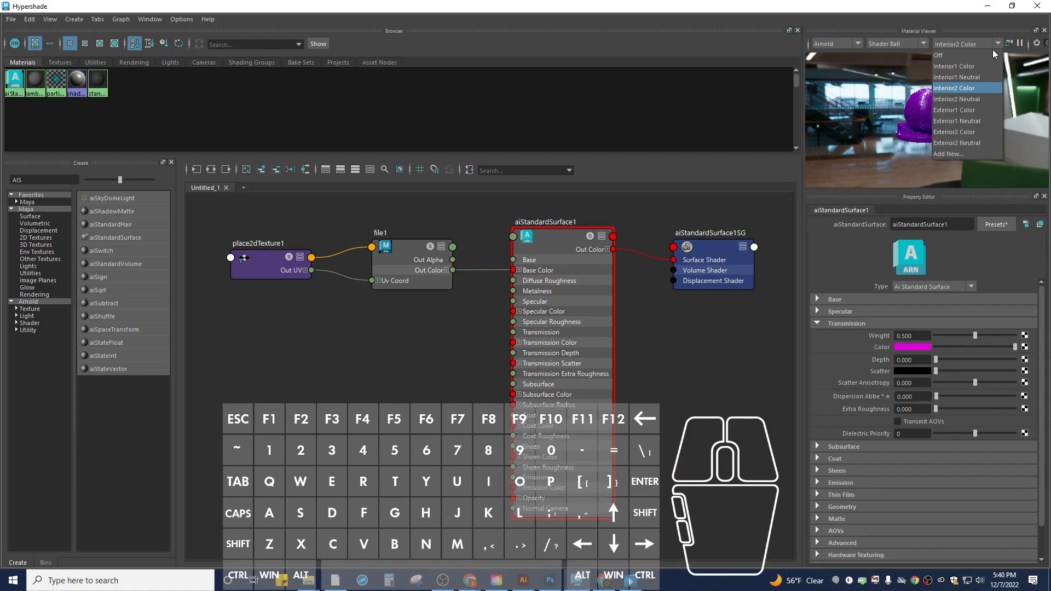
{"action": "left_click", "coordinate": [982, 67]}
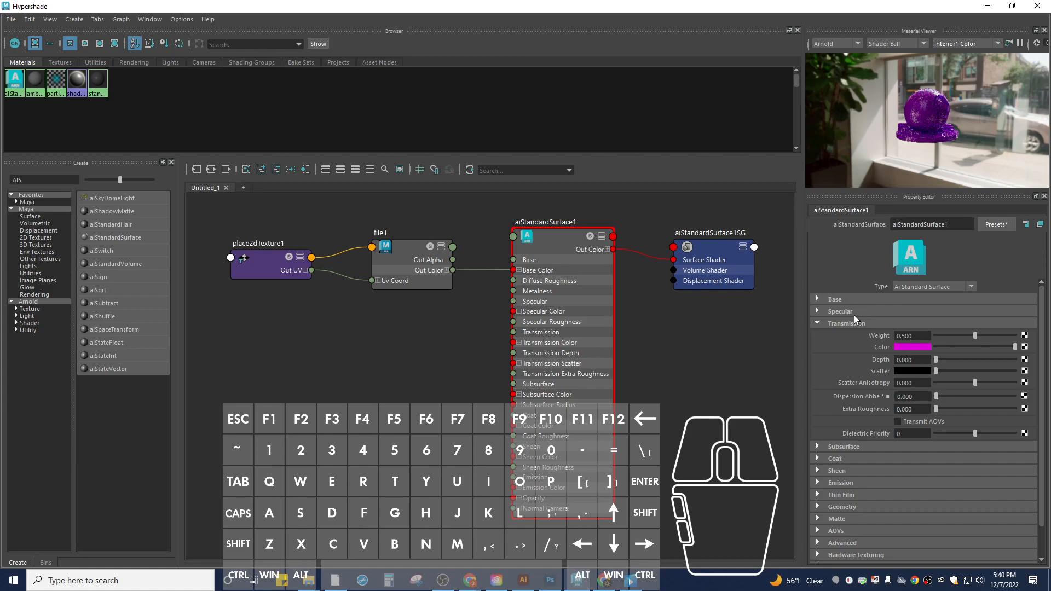
- Switch the material preview's renderer to Hardware and inspect the shader ball up close from another angle
{"action": "left_click", "coordinate": [820, 323]}
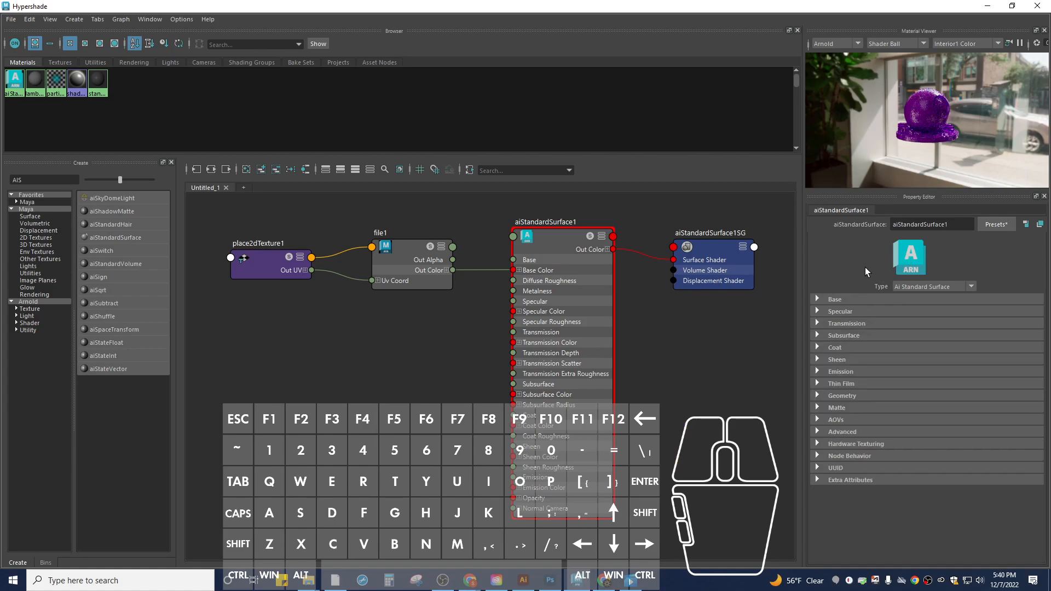
{"action": "left_click", "coordinate": [856, 48]}
{"action": "left_click", "coordinate": [845, 55]}
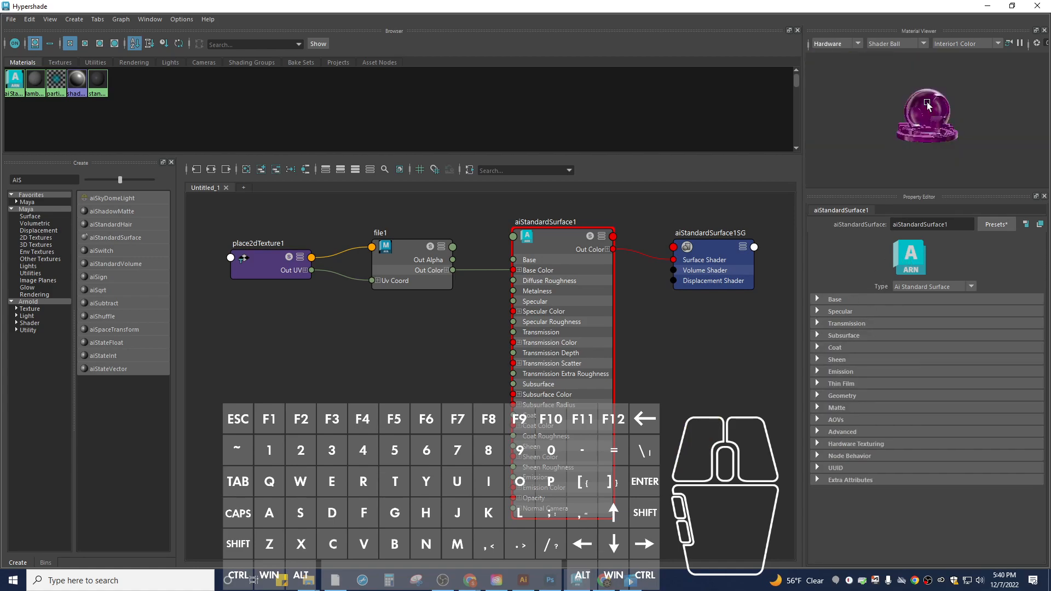
{"action": "left_click_drag", "start_coordinate": [968, 239], "coordinate": [938, 248], "text": "alt"}
{"action": "left_click_drag", "start_coordinate": [968, 135], "coordinate": [870, 142], "text": "alt"}
{"action": "scroll", "coordinate": [918, 160], "scroll_direction": "up", "scroll_amount": 3}
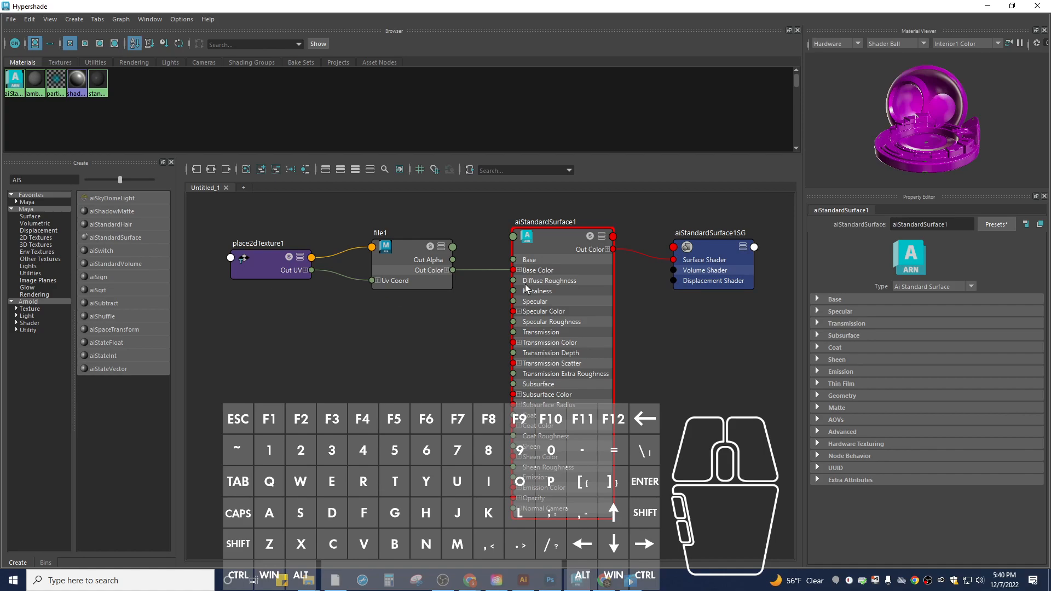
- Connect a new File texture to the aiStandardSurface material's Bump Mapping and check the nodes created for it
{"action": "left_click", "coordinate": [817, 395]}
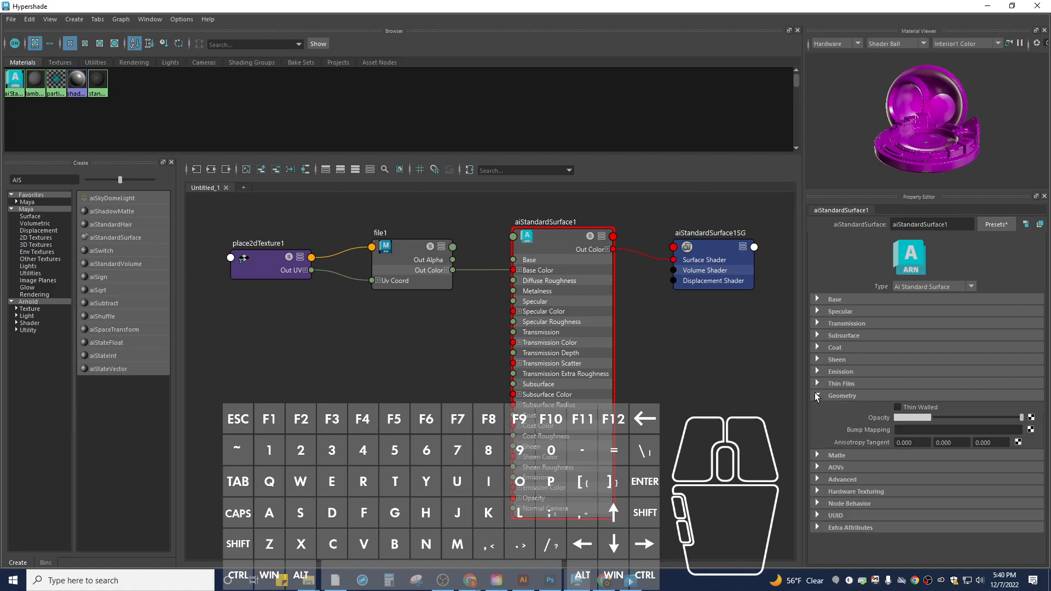
{"action": "left_click", "coordinate": [1030, 430]}
{"action": "left_click", "coordinate": [456, 241]}
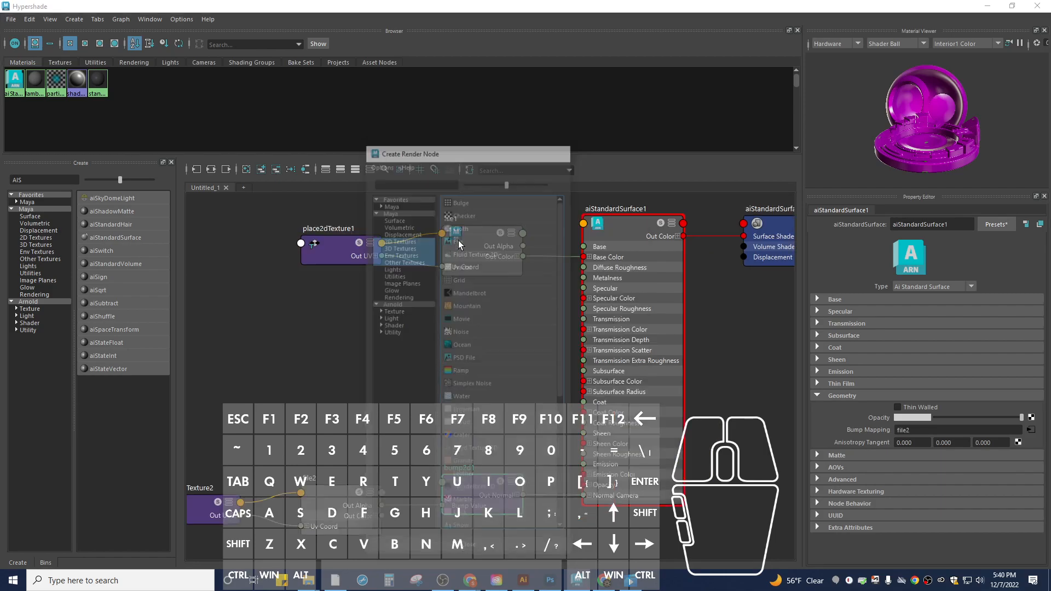
{"action": "left_click", "coordinate": [266, 498]}
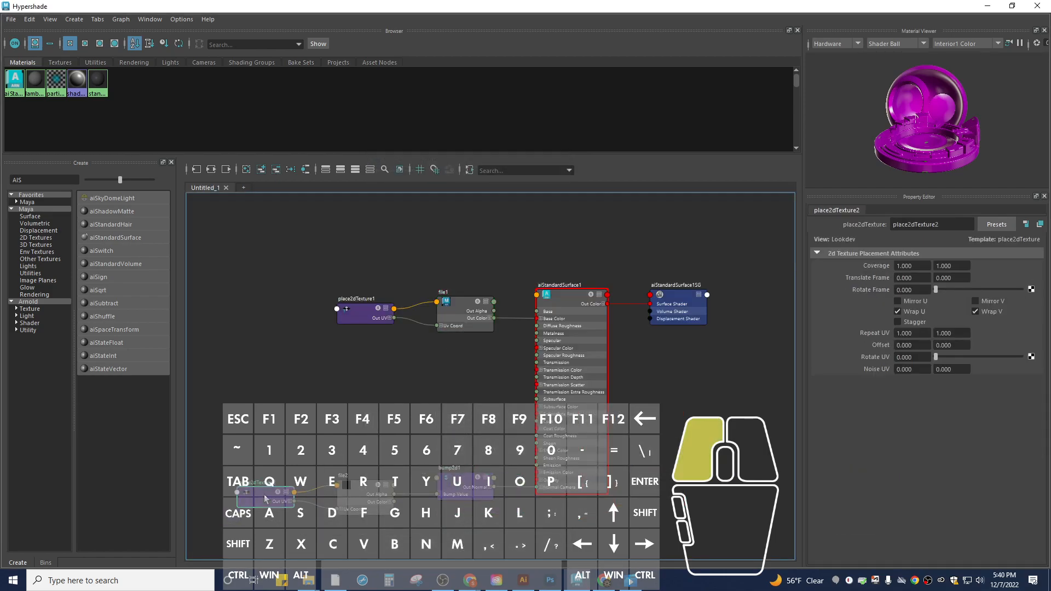
{"action": "left_click", "coordinate": [354, 480]}
{"action": "left_click", "coordinate": [460, 478]}
{"action": "left_click", "coordinate": [374, 410]}
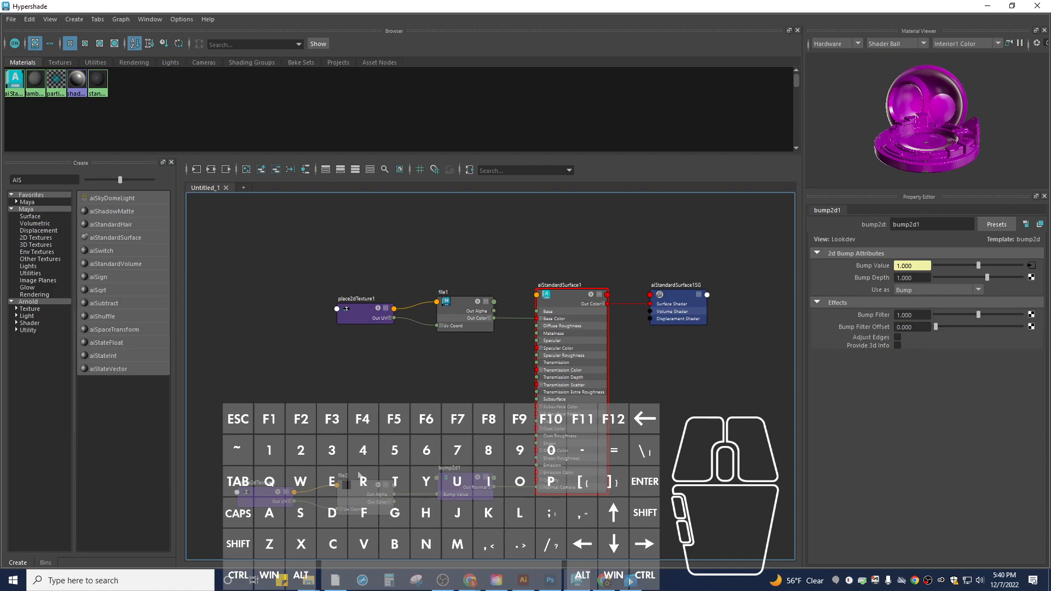
- Load "8-Sided Dice Normal Map Youtube Version 12-7-2022.jpg" from Documents as the image of the bump mapping's file node
{"action": "left_click", "coordinate": [358, 489]}
{"action": "left_click", "coordinate": [1040, 302]}
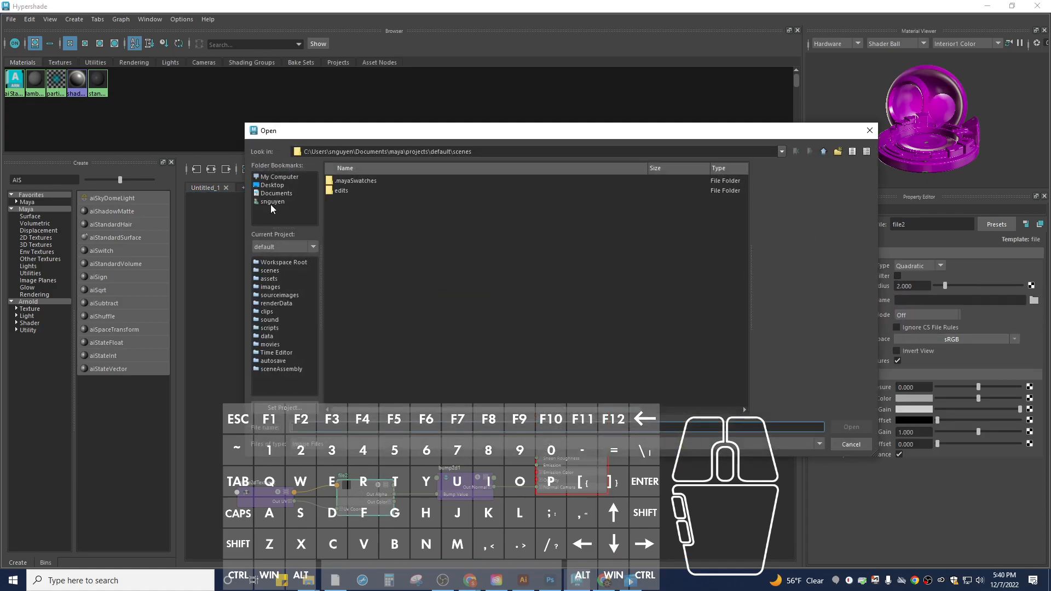
{"action": "left_click", "coordinate": [275, 193]}
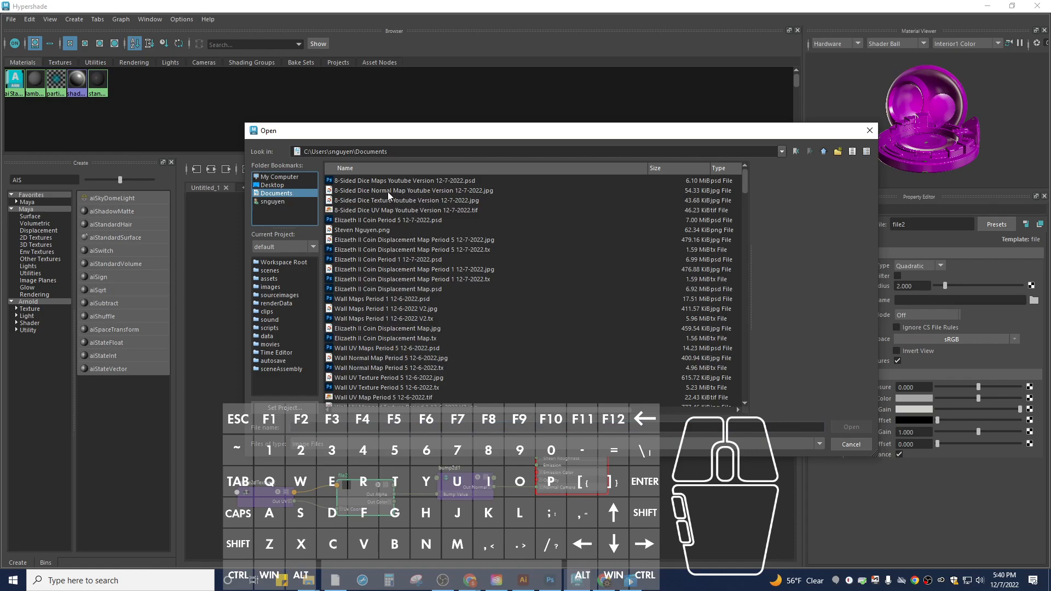
{"action": "double_click", "coordinate": [376, 192]}
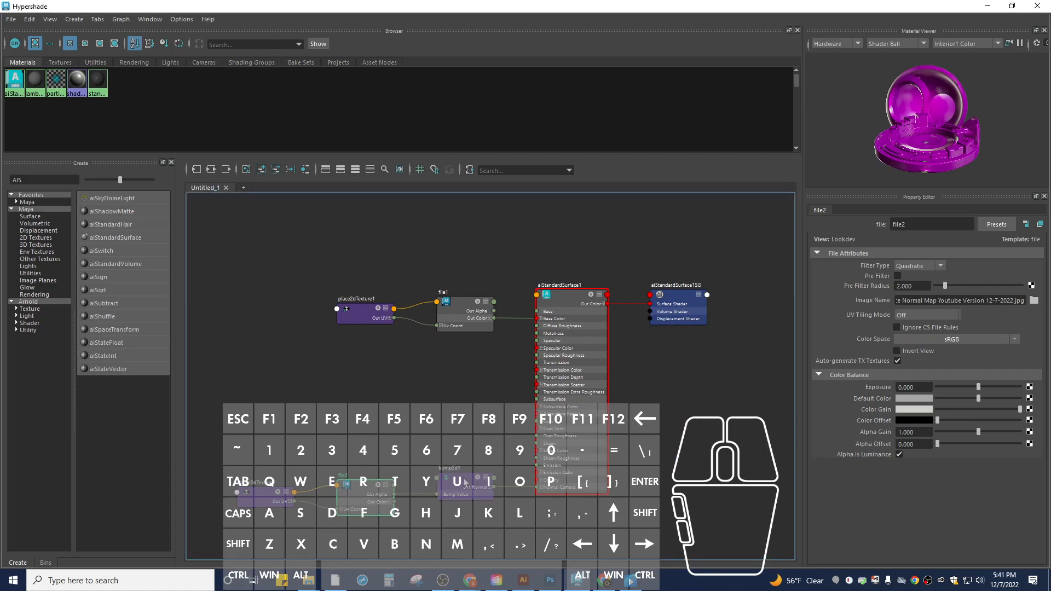
- Set the bump2d1 node to use its map as Tangent Space Normals, and recheck the normal map's file node
{"action": "left_click", "coordinate": [439, 473]}
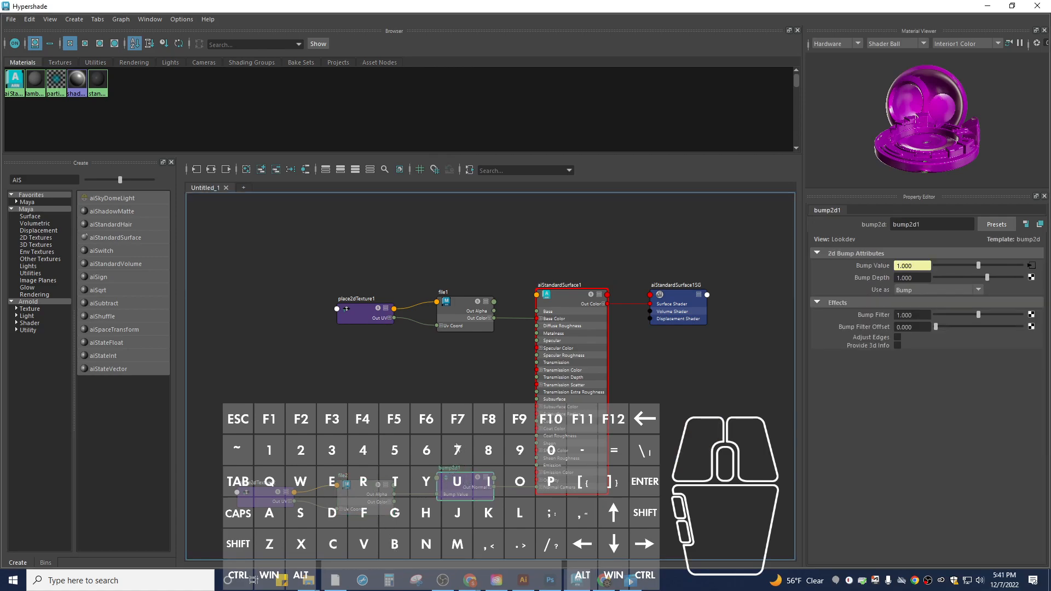
{"action": "left_click", "coordinate": [978, 289]}
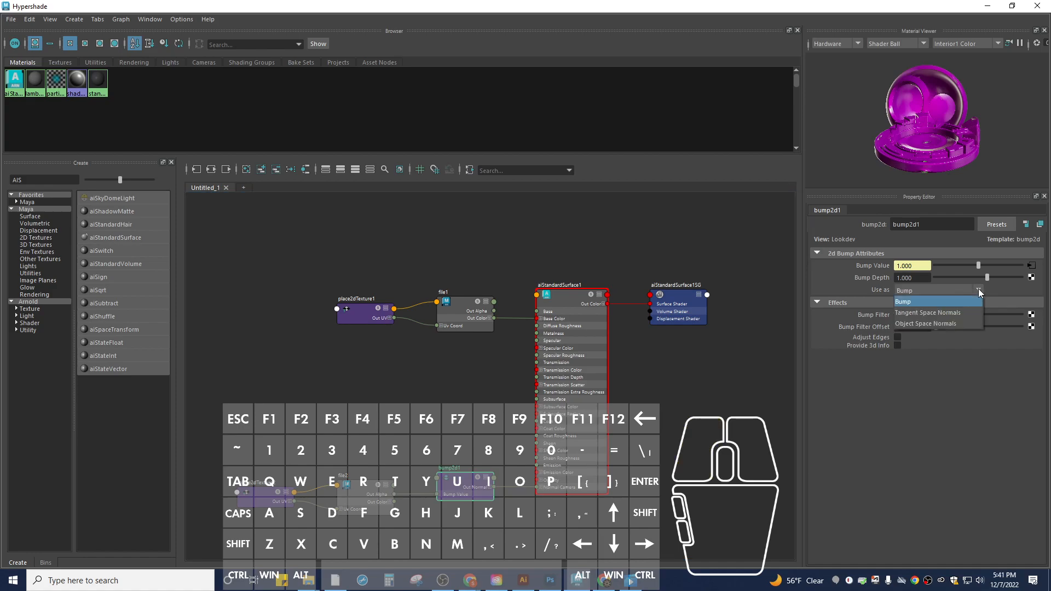
{"action": "left_click", "coordinate": [957, 312]}
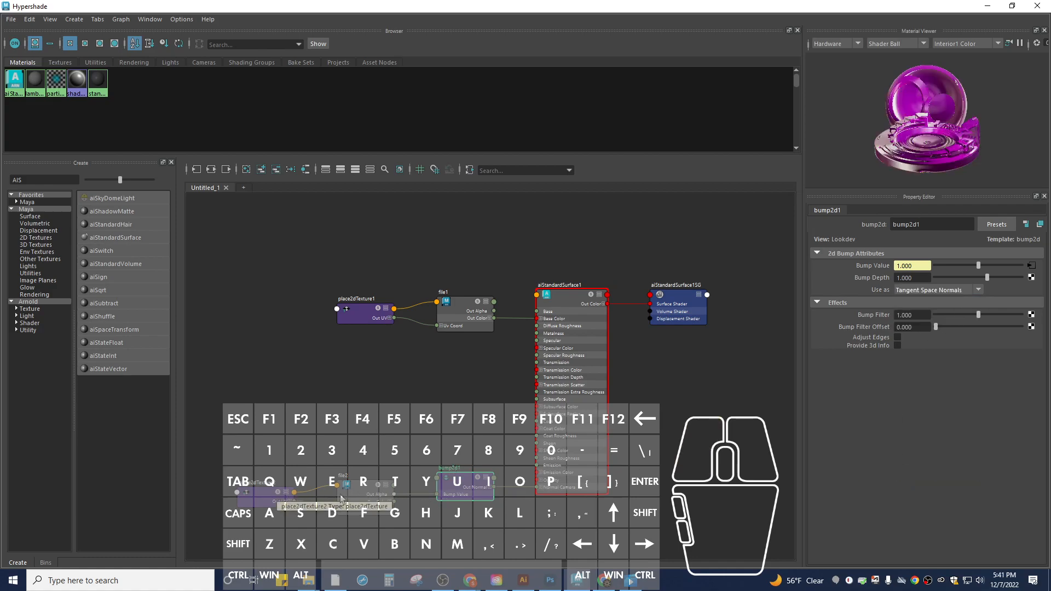
{"action": "scroll", "coordinate": [469, 465], "scroll_direction": "down", "scroll_amount": 2}
{"action": "scroll", "coordinate": [471, 464], "scroll_direction": "up", "scroll_amount": 2}
{"action": "left_click", "coordinate": [495, 382]}
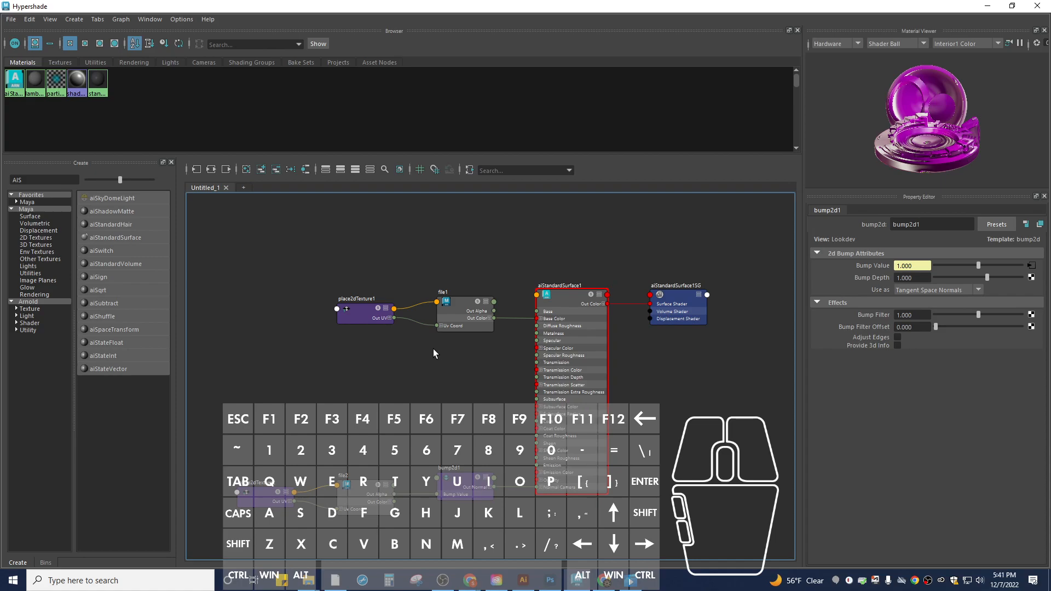
{"action": "left_click", "coordinate": [459, 320]}
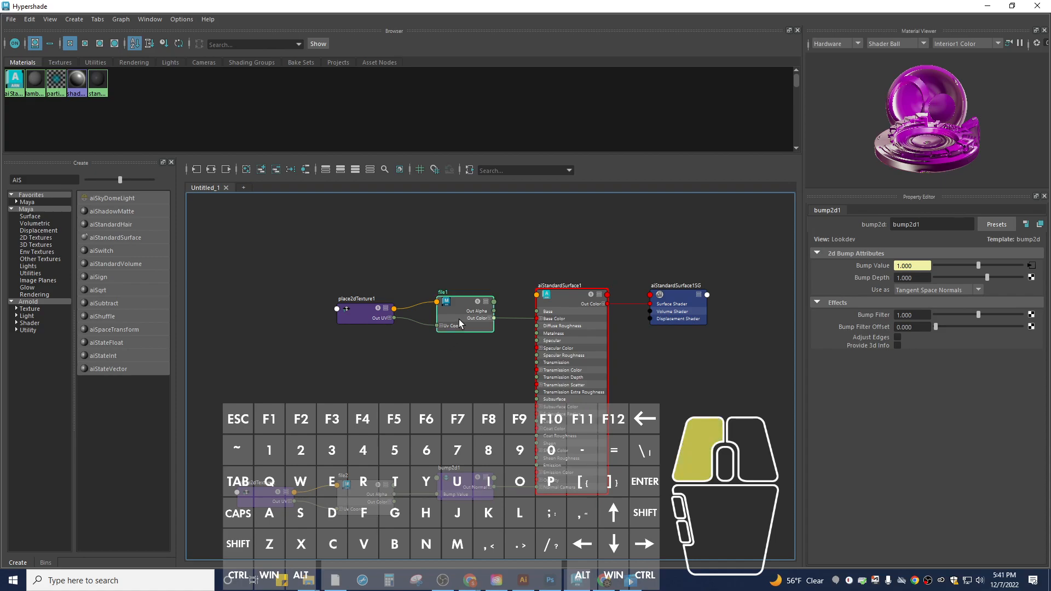
{"action": "left_click", "coordinate": [372, 487]}
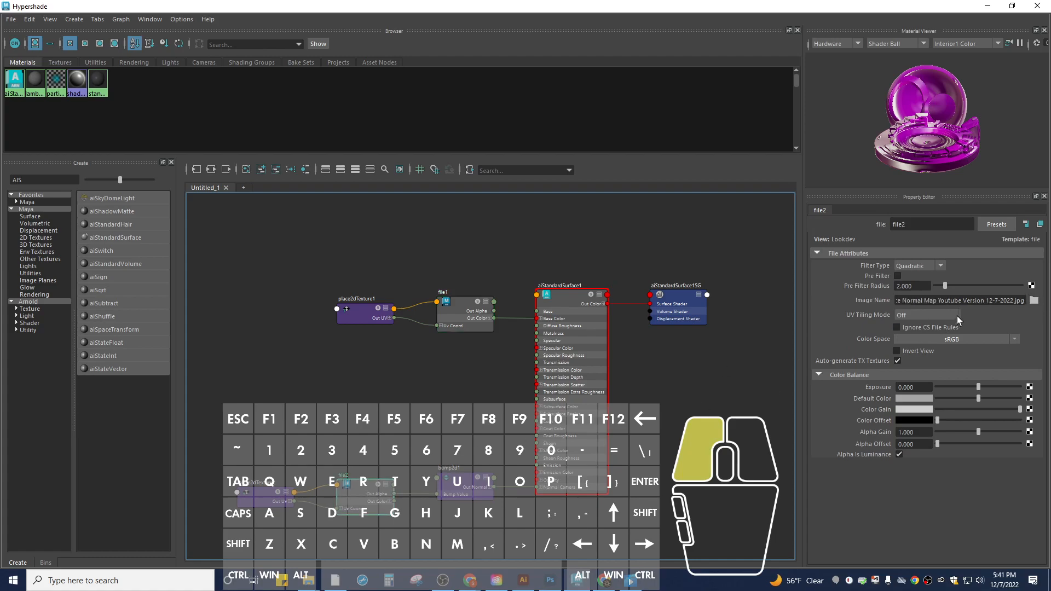
{"action": "left_click", "coordinate": [482, 470]}
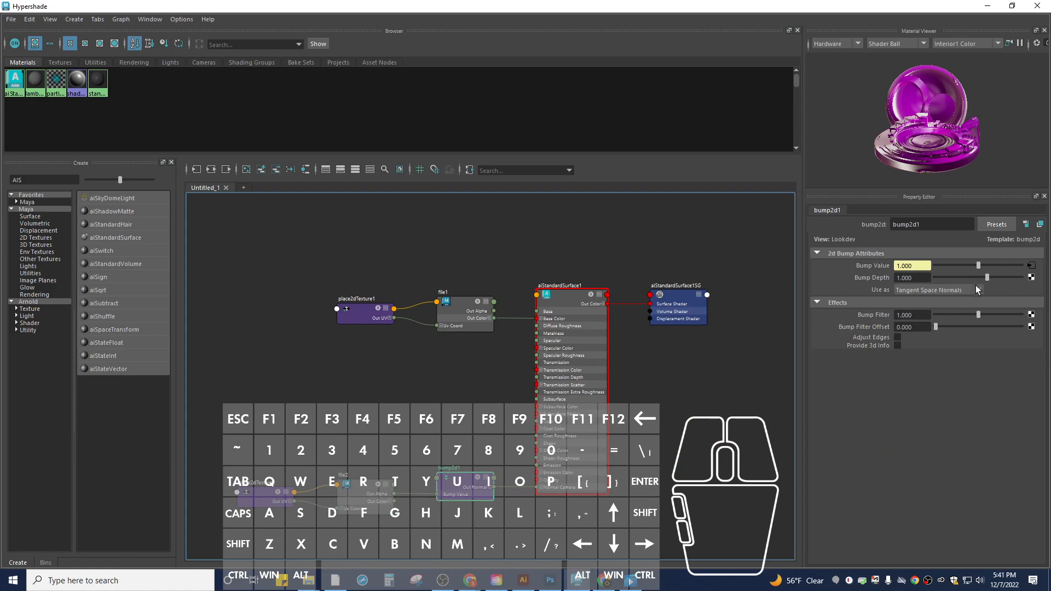
{"action": "left_click", "coordinate": [1043, 7]}
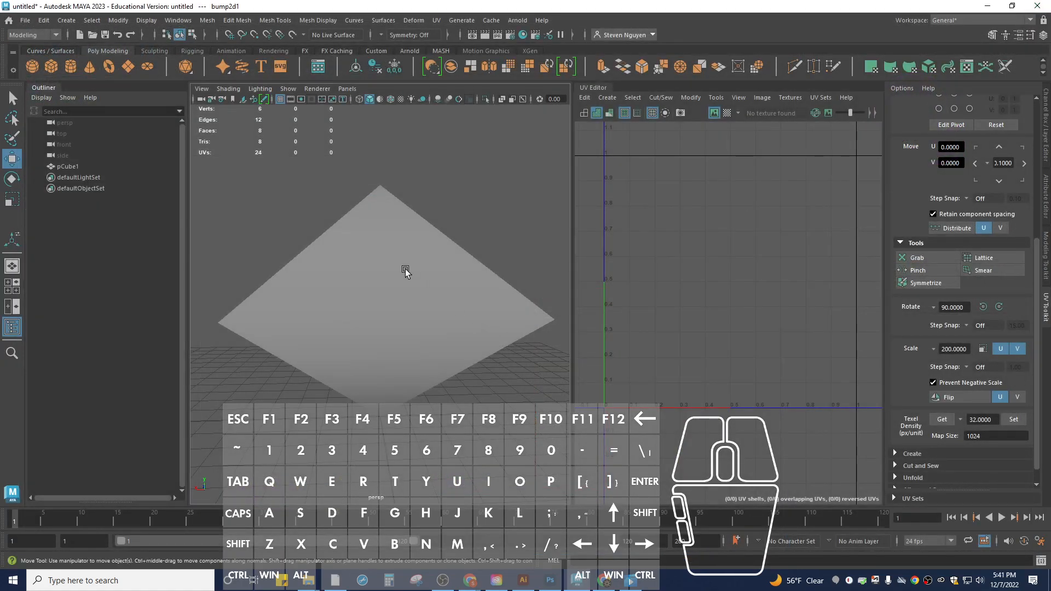
{"action": "left_click", "coordinate": [406, 272]}
{"action": "right_click_drag", "start_coordinate": [406, 272], "coordinate": [290, 445]}
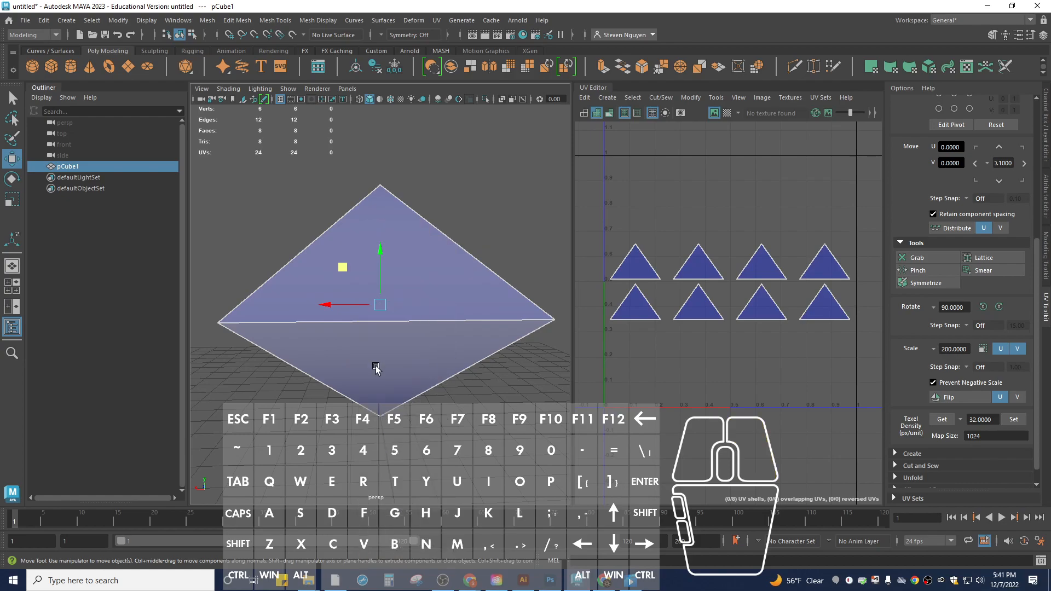
{"action": "left_click", "coordinate": [520, 36]}
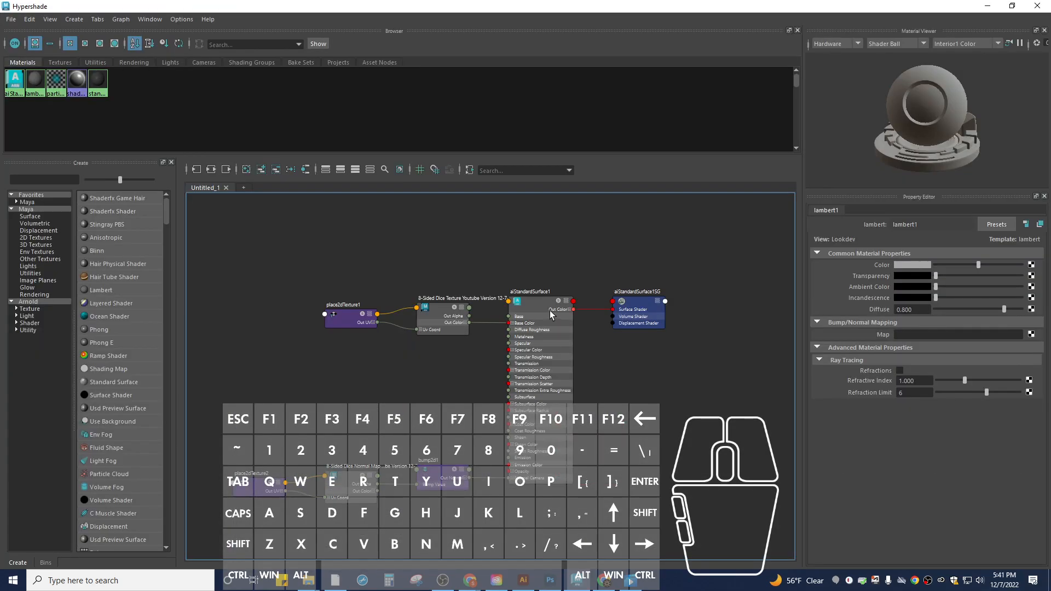
- Rename the aiStandardSurface1 material to my8SidedDiceMaterialAISS
{"action": "left_click", "coordinate": [550, 315]}
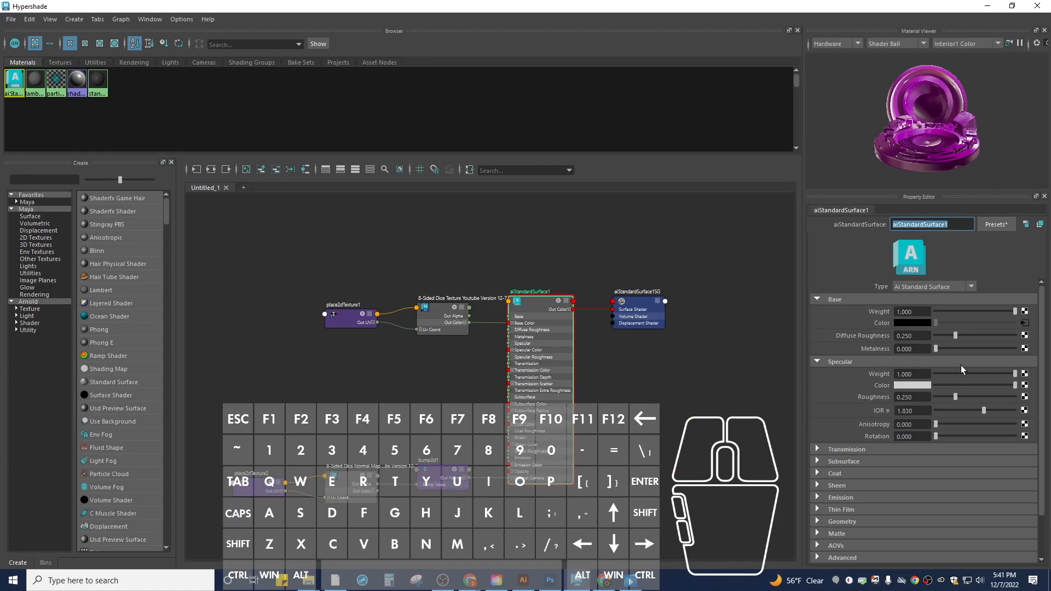
{"action": "left_click", "coordinate": [541, 311]}
{"action": "double_click", "coordinate": [931, 224]}
{"action": "type", "text": "DiceMat"}
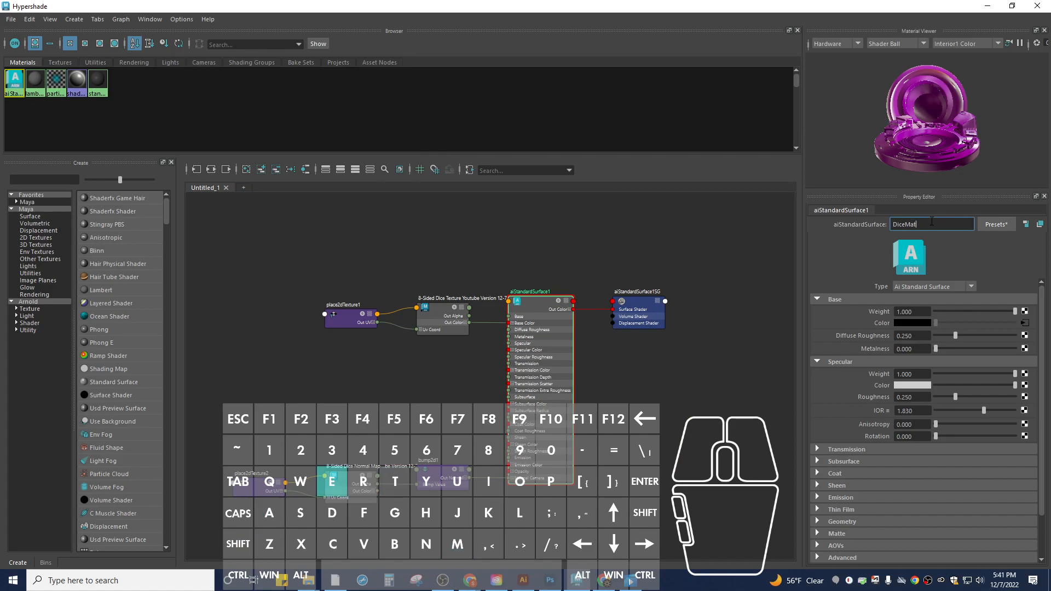
{"action": "type", "text": "er"}
{"action": "key", "text": "BackSpace"}
{"action": "key", "text": "BackSpace"}
{"action": "key", "text": "BackSpace"}
{"action": "key", "text": "BackSpace"}
{"action": "key", "text": "BackSpace"}
{"action": "key", "text": "BackSpace"}
{"action": "type", "text": "myi"}
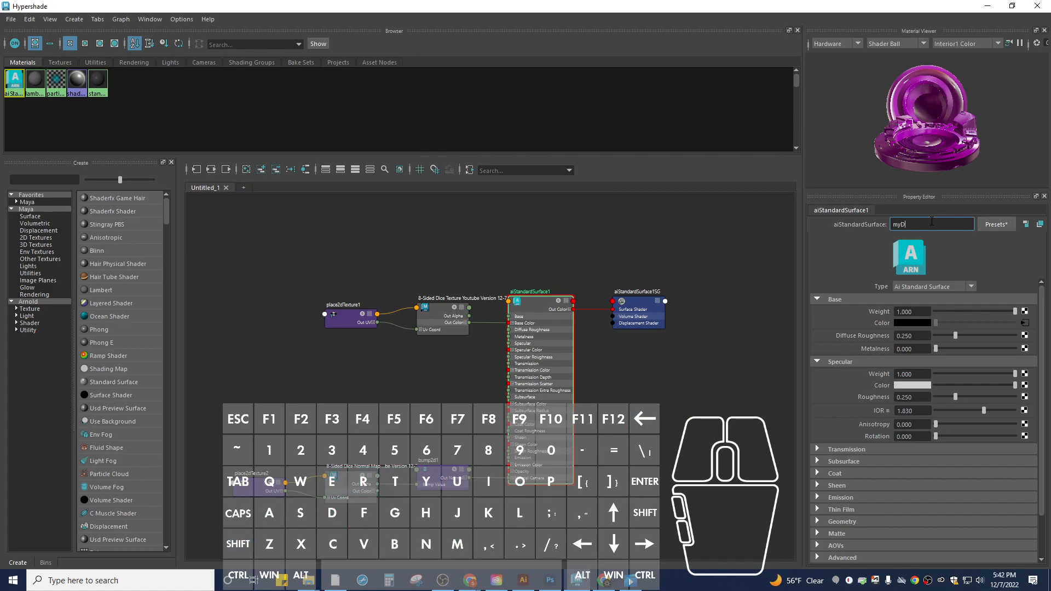
{"action": "key", "text": "BackSpace"}
{"action": "type", "text": "8SidedDiceMater"}
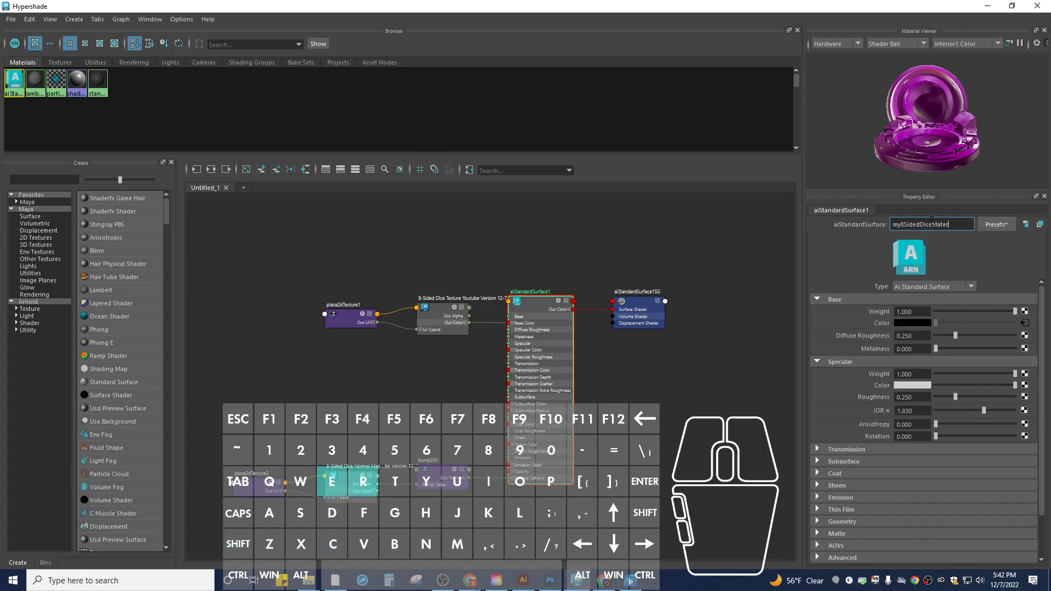
{"action": "type", "text": "ialAISS"}
{"action": "left_click", "coordinate": [960, 258]}
- Close Hypershade and assign the my8SidedDiceMaterialAISS material to the dice model in the perspective view
{"action": "left_click", "coordinate": [1036, 7]}
{"action": "left_click", "coordinate": [380, 281]}
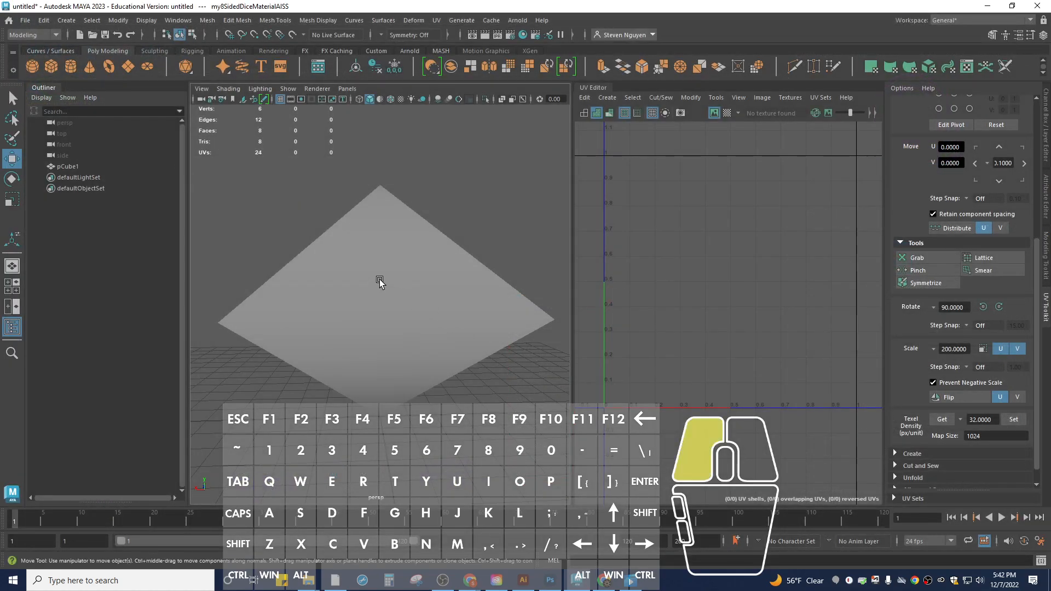
{"action": "right_click_drag", "start_coordinate": [424, 262], "coordinate": [529, 525]}
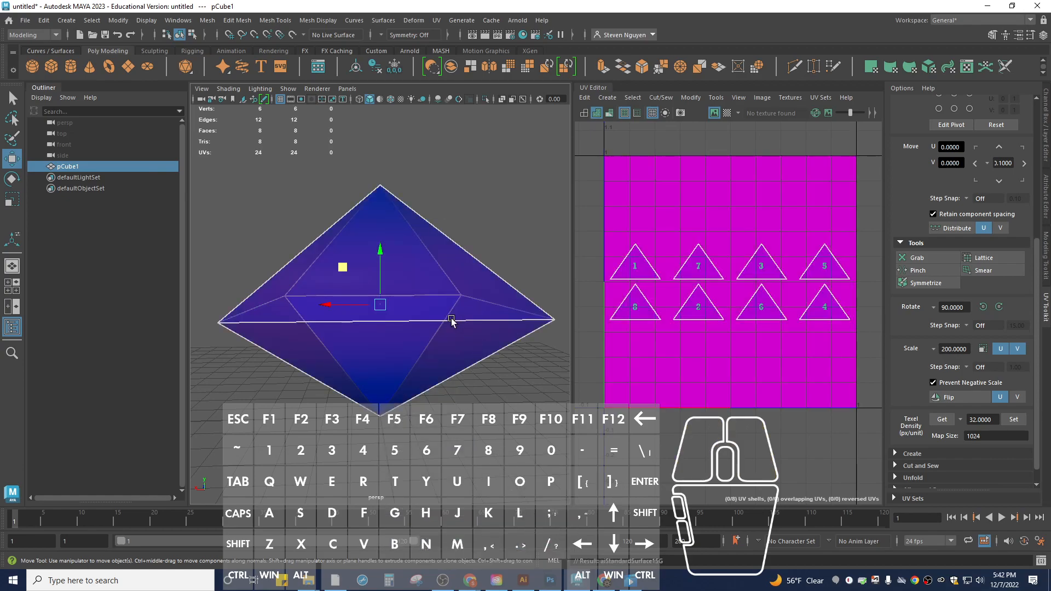
{"action": "mouse_move", "coordinate": [495, 215]}
{"action": "left_mouse_down", "text": "alt"}
{"action": "mouse_move", "coordinate": [528, 230]}
{"action": "mouse_move", "coordinate": [554, 220]}
{"action": "mouse_move", "coordinate": [509, 222]}
{"action": "left_mouse_up", "text": "alt"}
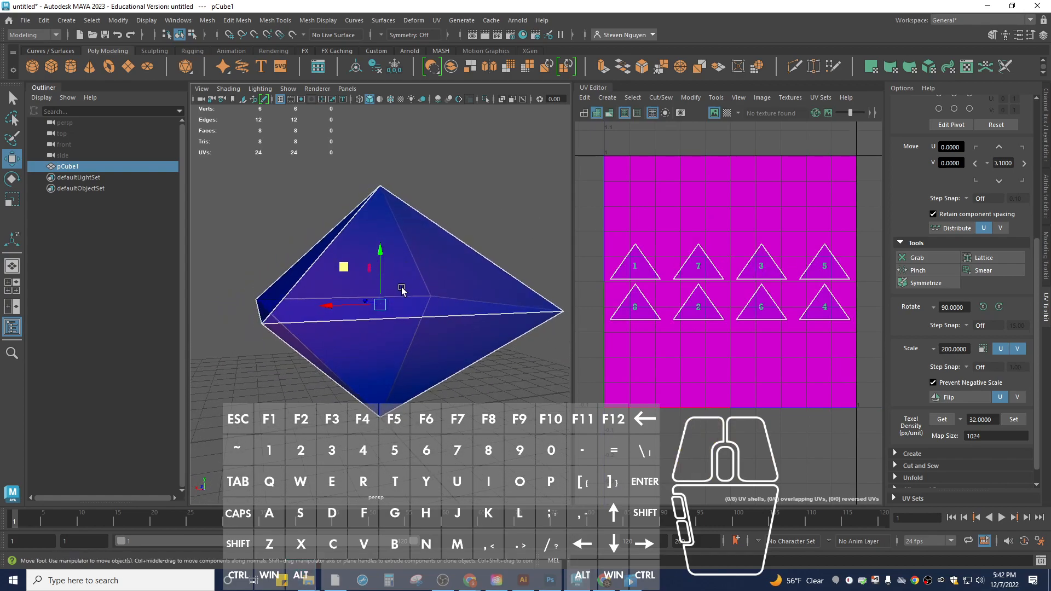
- Turn off the texture image and the shell shading in the UV Editor, leaving the dice UVs as outlines
{"action": "left_click", "coordinate": [713, 113]}
{"action": "left_click", "coordinate": [743, 99]}
{"action": "left_click", "coordinate": [751, 125]}
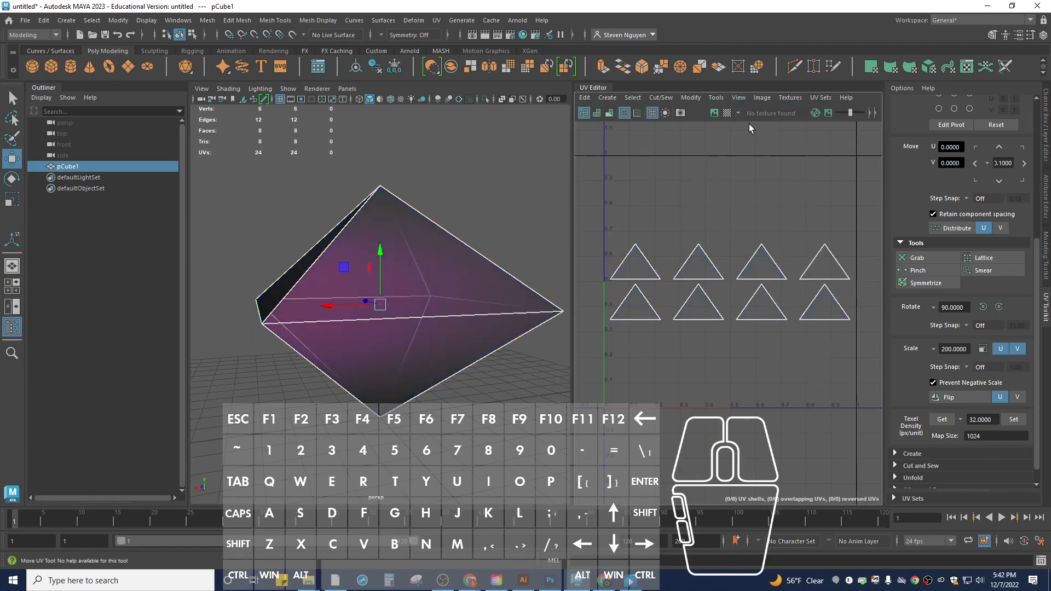
- Turn on shaded display with texture maps for the dice in the perspective view
{"action": "left_click_drag", "start_coordinate": [418, 240], "coordinate": [377, 233], "text": "alt"}
{"action": "mouse_move", "coordinate": [439, 199]}
{"action": "left_mouse_down", "text": "alt"}
{"action": "mouse_move", "coordinate": [438, 249]}
{"action": "mouse_move", "coordinate": [476, 237]}
{"action": "mouse_move", "coordinate": [462, 249]}
{"action": "mouse_move", "coordinate": [489, 246]}
{"action": "mouse_move", "coordinate": [471, 247]}
{"action": "left_mouse_up", "text": "alt"}
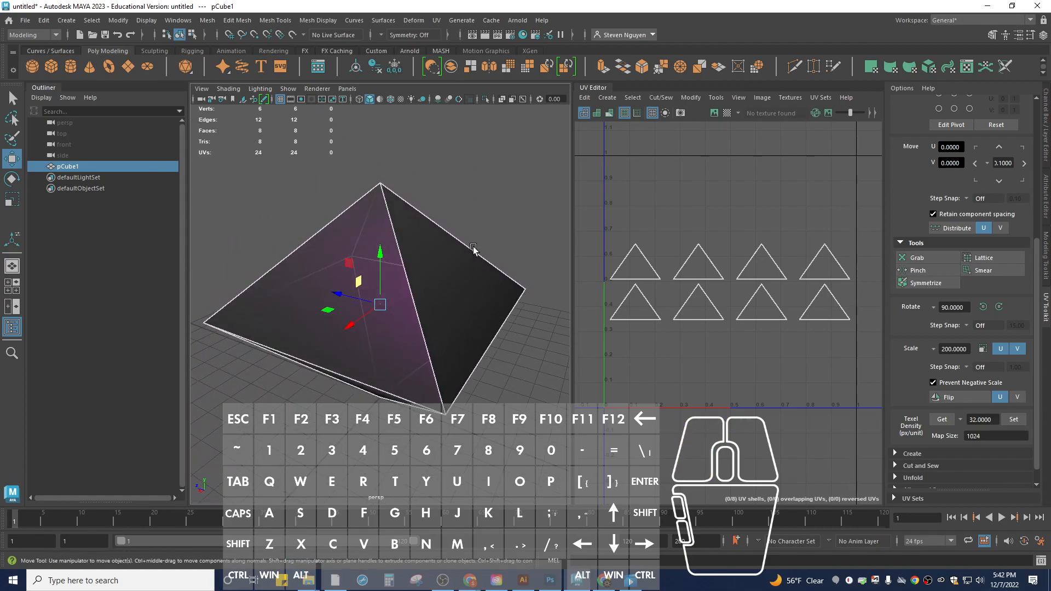
{"action": "key", "text": "6"}
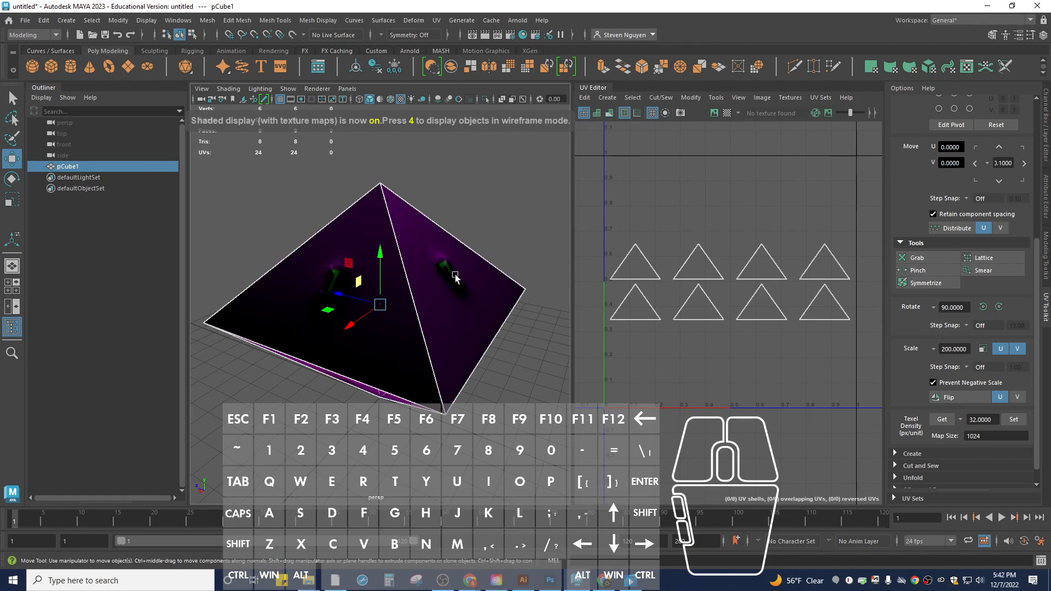
- Bevel the edges of the dice model with a fraction of 0.1
{"action": "left_click_drag", "start_coordinate": [468, 279], "coordinate": [396, 243], "text": "alt"}
{"action": "scroll", "coordinate": [410, 282], "scroll_direction": "up", "scroll_amount": 3, "text": "alt"}
{"action": "scroll", "coordinate": [370, 269], "scroll_direction": "down", "scroll_amount": 3}
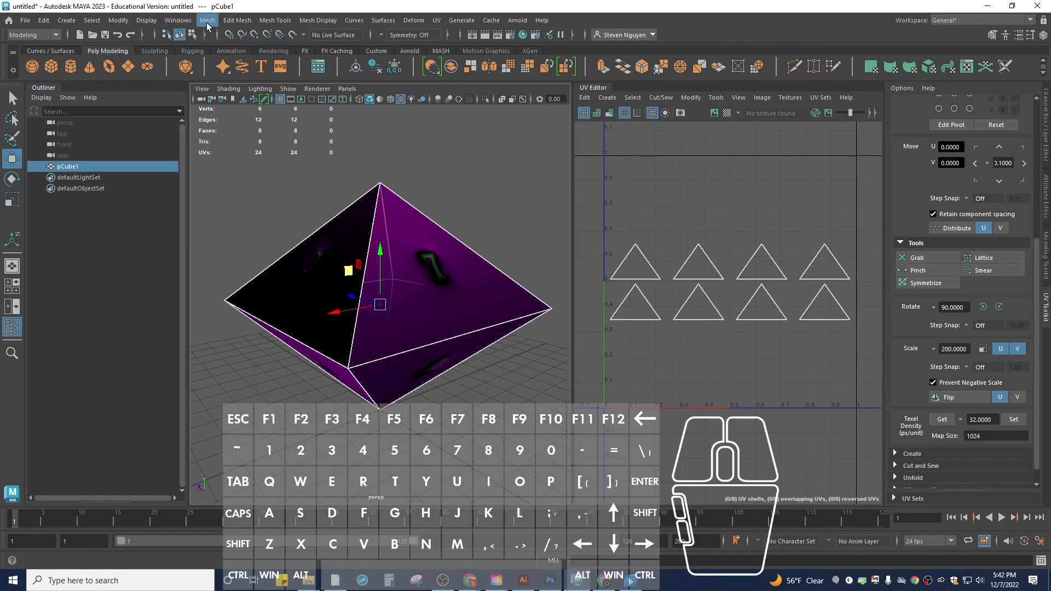
{"action": "left_click", "coordinate": [230, 21]}
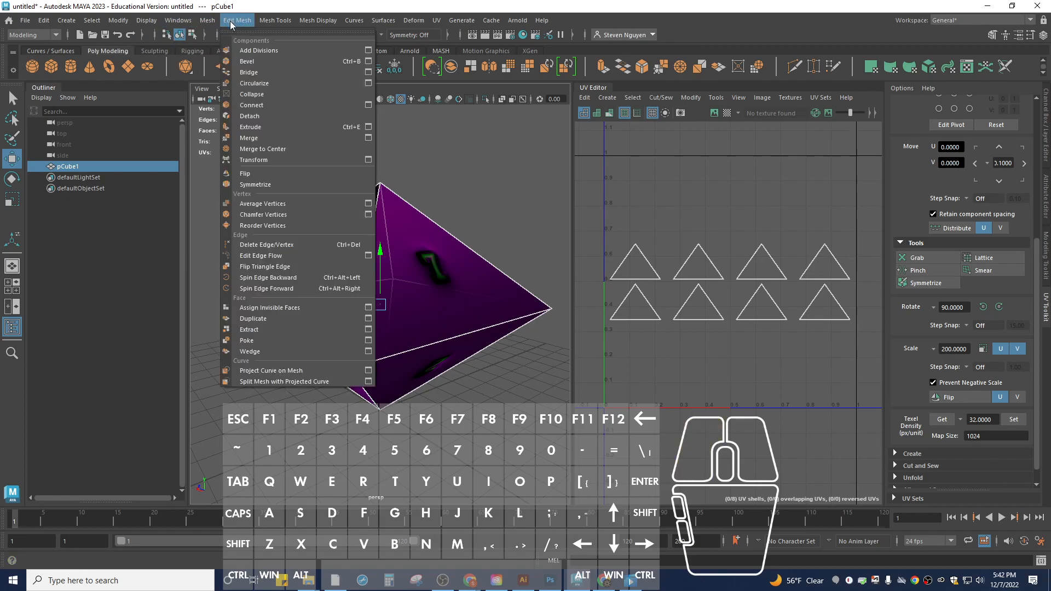
{"action": "left_click", "coordinate": [253, 62]}
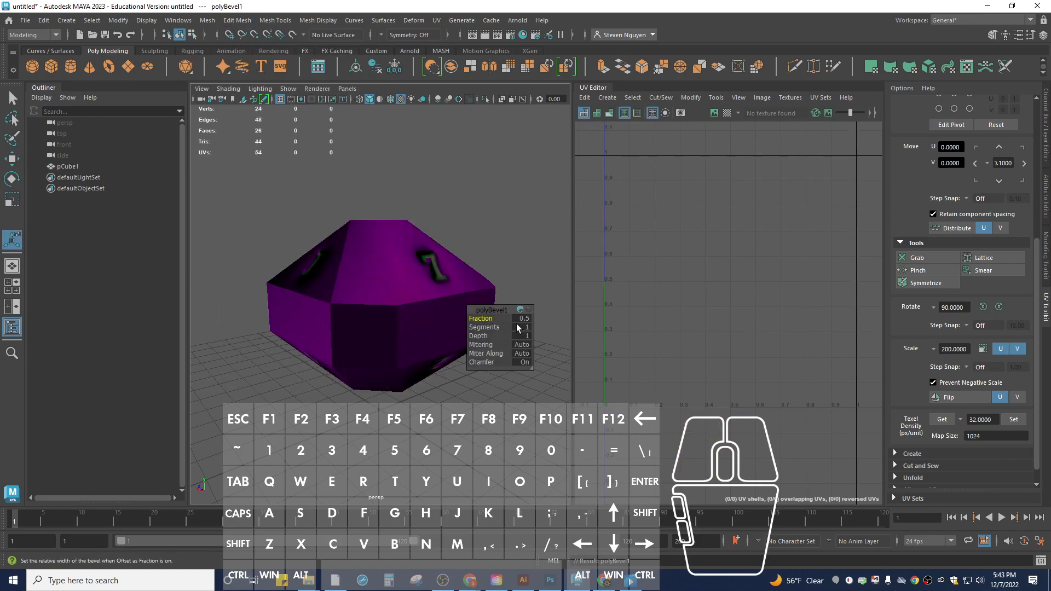
{"action": "left_click_drag", "start_coordinate": [489, 319], "coordinate": [488, 319]}
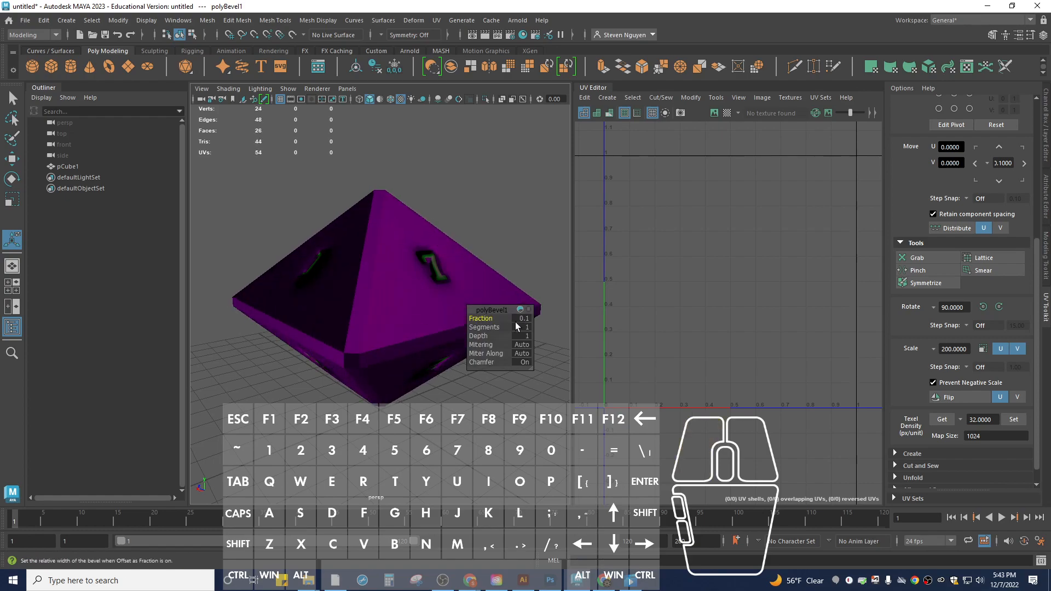
- Increase the segments of the dice's bevel and return to object selection
{"action": "left_click_drag", "start_coordinate": [393, 304], "coordinate": [393, 333], "text": "alt"}
{"action": "left_click_drag", "start_coordinate": [484, 327], "coordinate": [425, 303]}
{"action": "right_click_drag", "start_coordinate": [393, 308], "coordinate": [393, 230]}
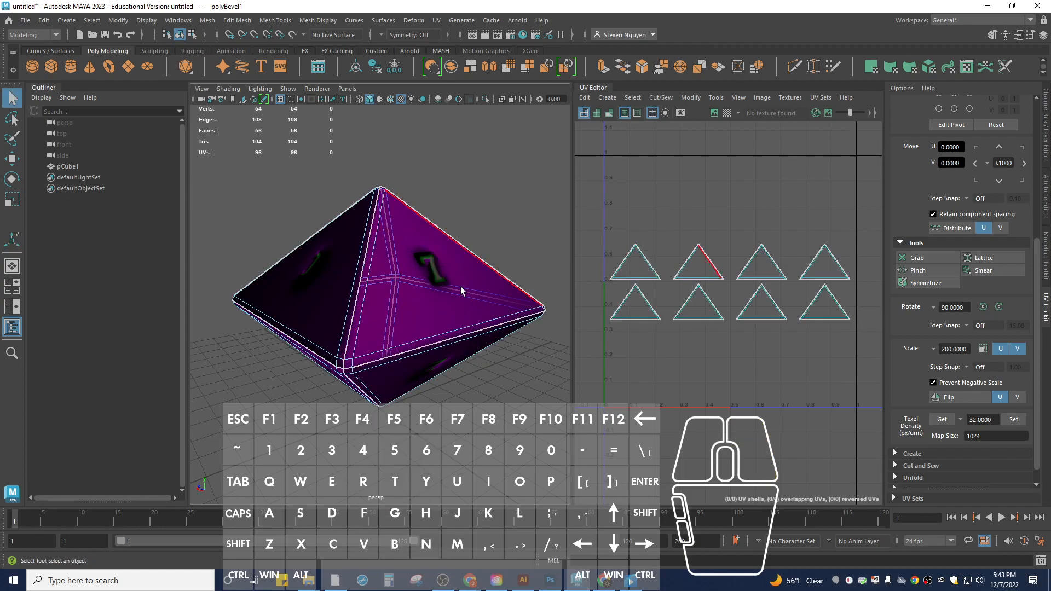
{"action": "left_click_drag", "start_coordinate": [410, 305], "coordinate": [378, 274], "text": "alt"}
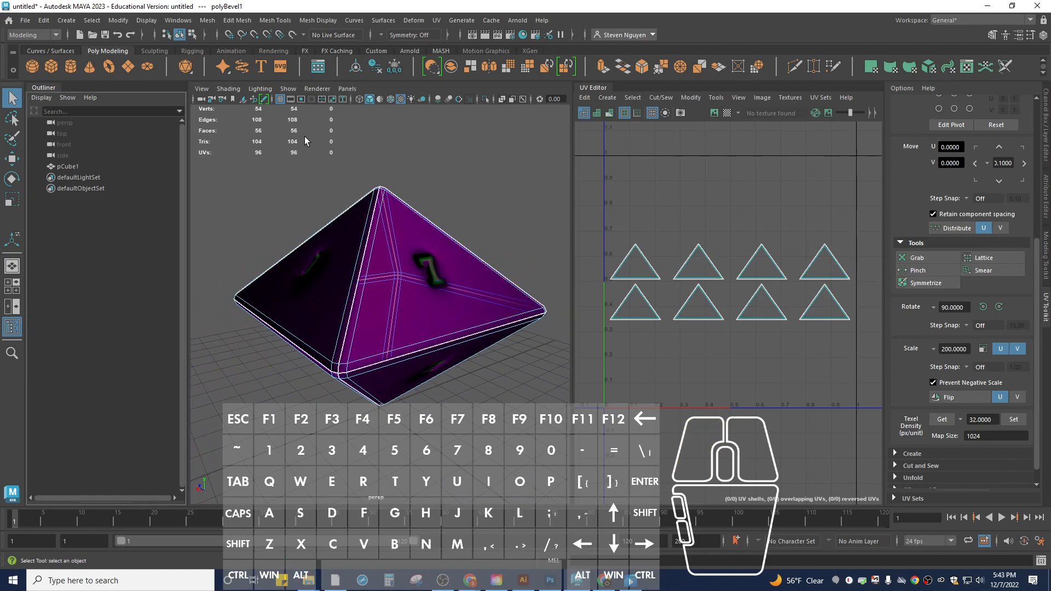
- Close the UV Editor and arrange the workspace as two side-by-side viewports
{"action": "left_click", "coordinate": [589, 86]}
{"action": "scroll", "coordinate": [310, 209], "scroll_direction": "down", "scroll_amount": 4}
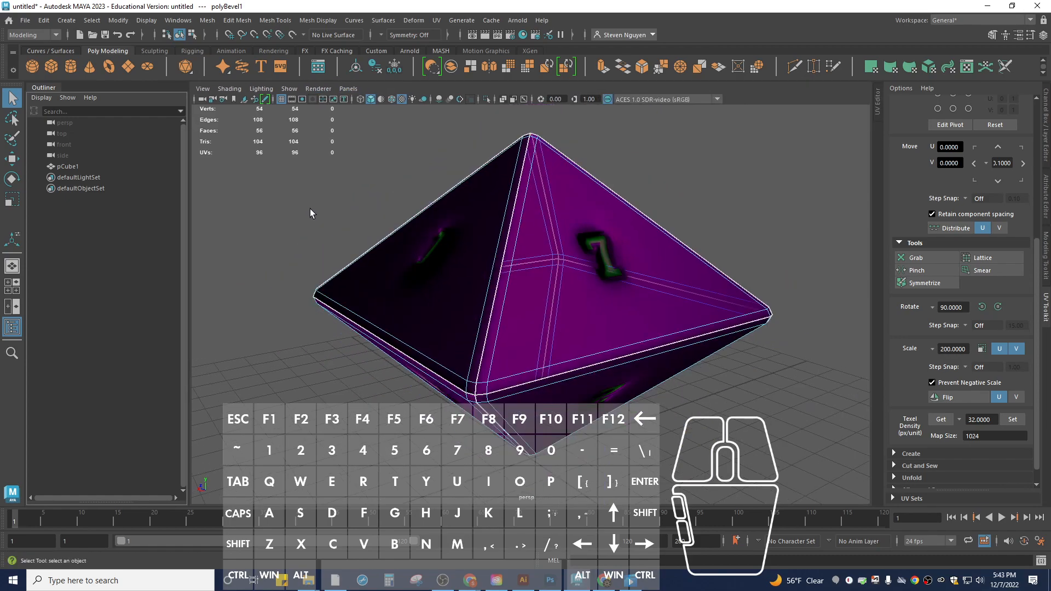
{"action": "left_click", "coordinate": [15, 306]}
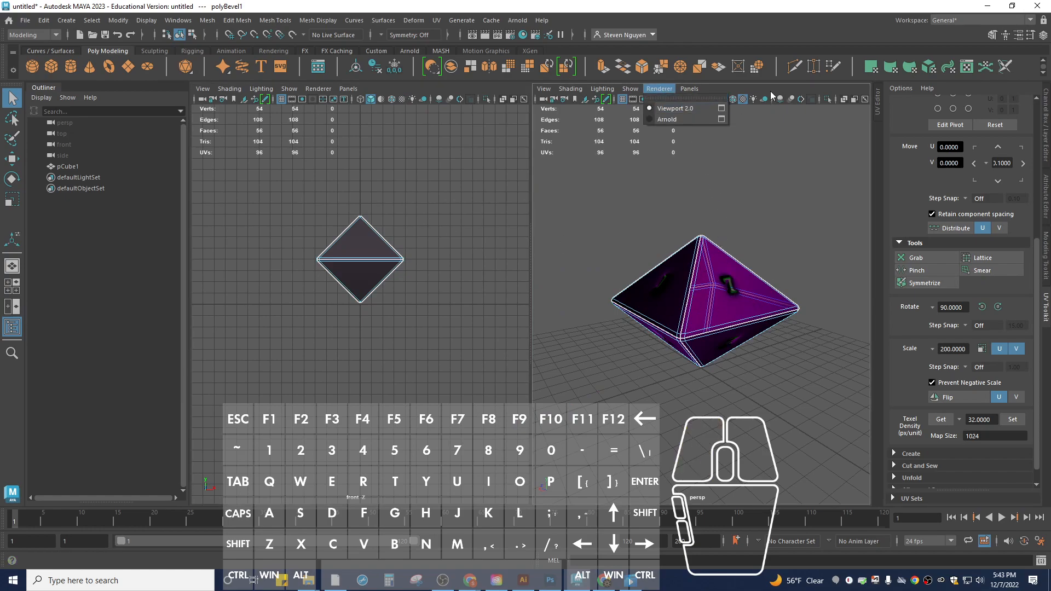
- Switch the front viewport's renderer to Arnold, start its live IPR session and minimize the Arnold ViewportRenderer Options window
{"action": "left_click", "coordinate": [318, 88]}
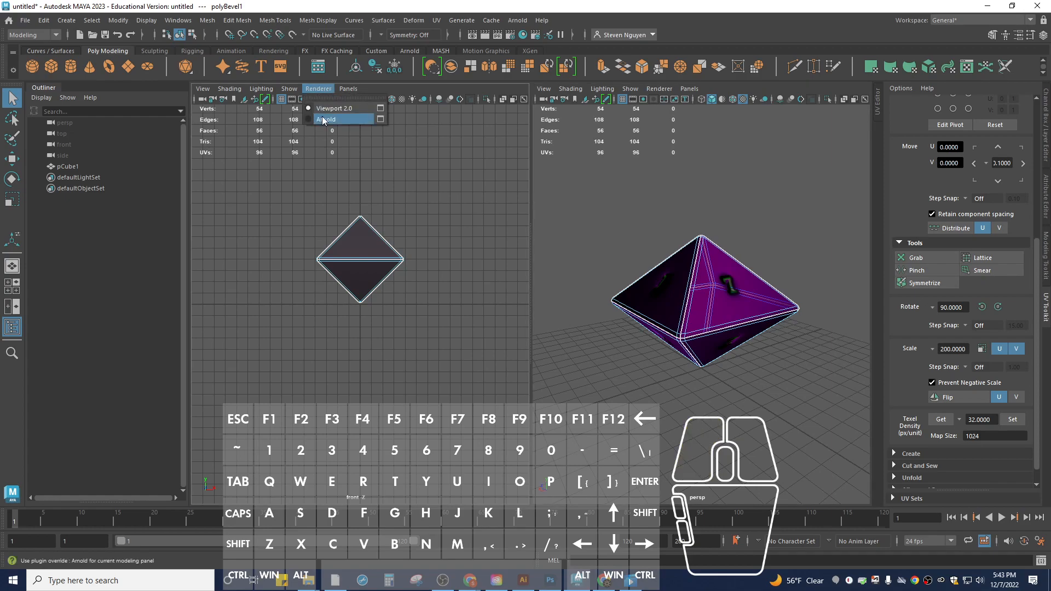
{"action": "left_click", "coordinate": [325, 119]}
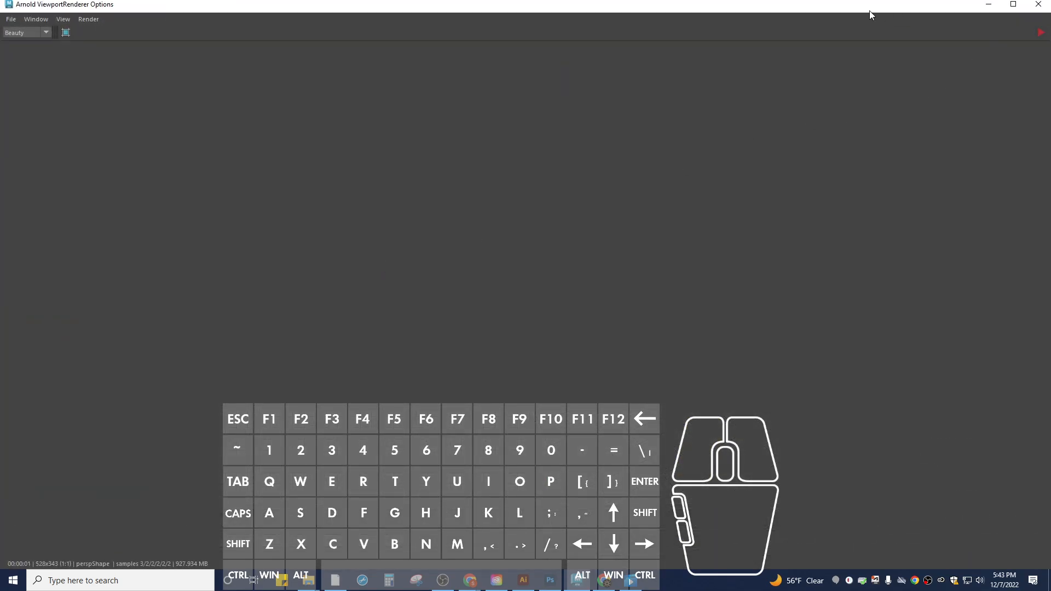
{"action": "left_click", "coordinate": [1012, 4]}
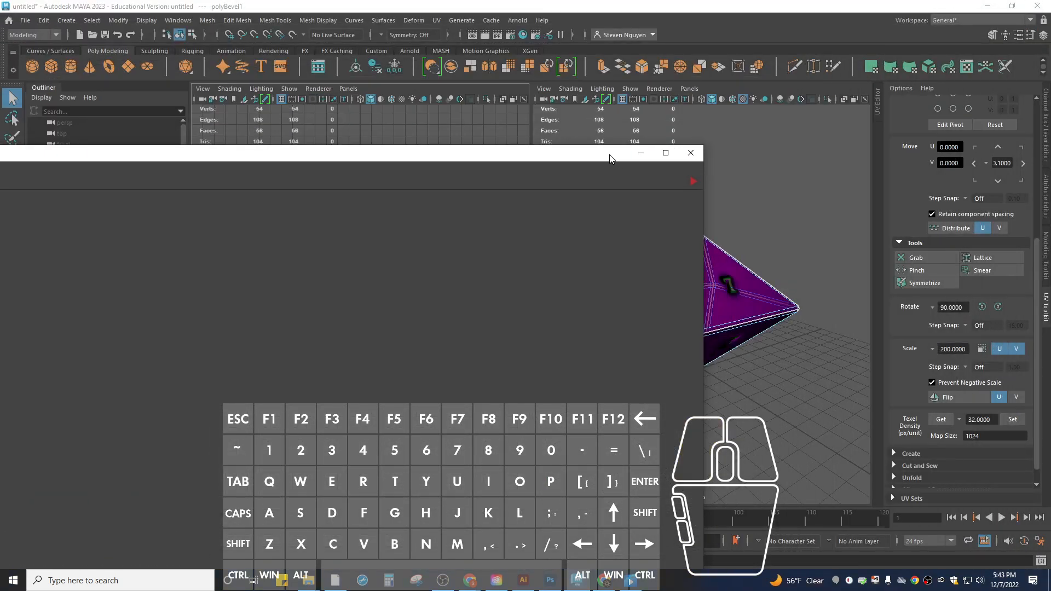
{"action": "left_click_drag", "start_coordinate": [702, 149], "coordinate": [203, 386]}
{"action": "left_click_drag", "start_coordinate": [110, 397], "coordinate": [601, 172]}
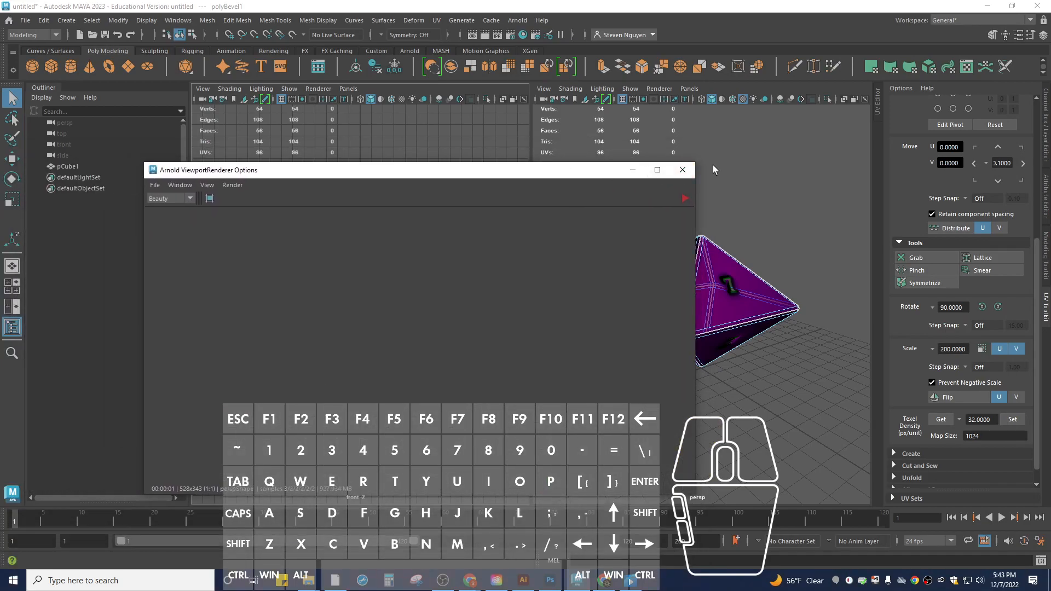
{"action": "left_click_drag", "start_coordinate": [697, 163], "coordinate": [357, 262]}
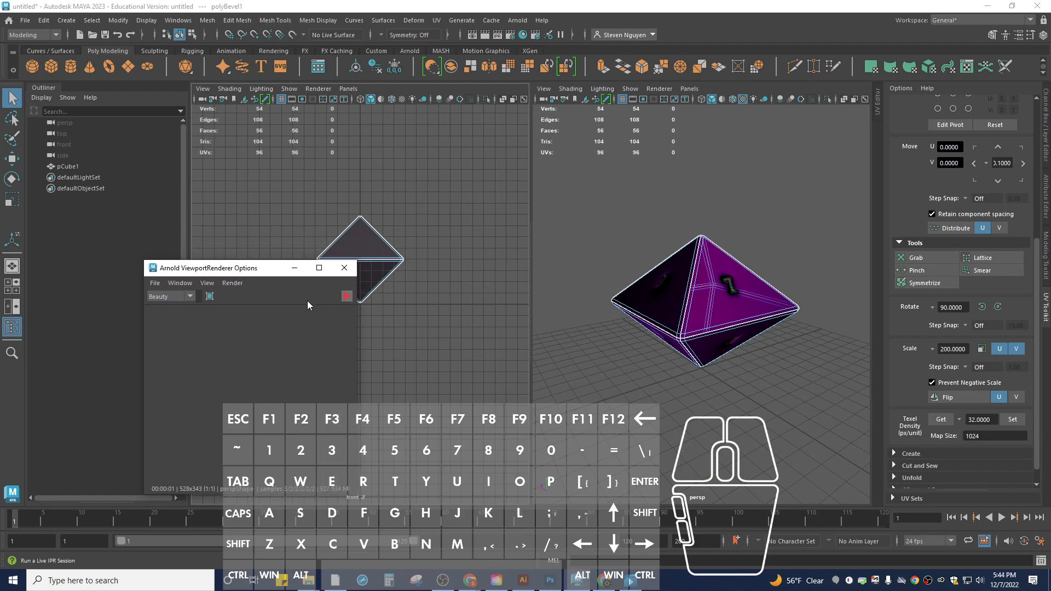
{"action": "left_click", "coordinate": [346, 296]}
{"action": "left_click", "coordinate": [295, 267]}
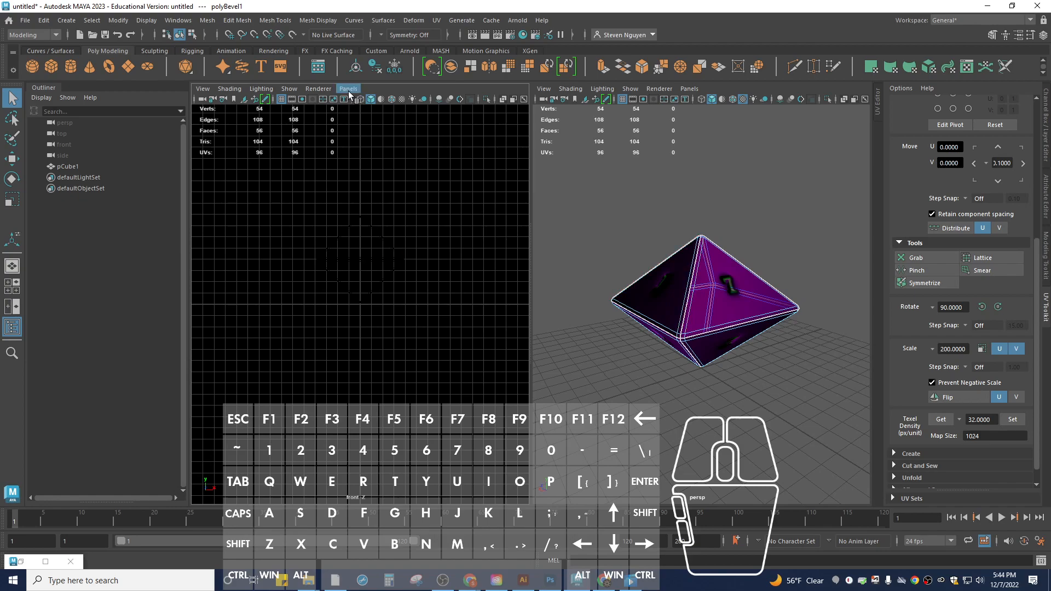
- Change the Arnold-rendered viewport from the front camera to the perspective camera
{"action": "left_click", "coordinate": [348, 89]}
{"action": "mouse_move", "coordinate": [356, 100]}
{"action": "left_click", "coordinate": [466, 104]}
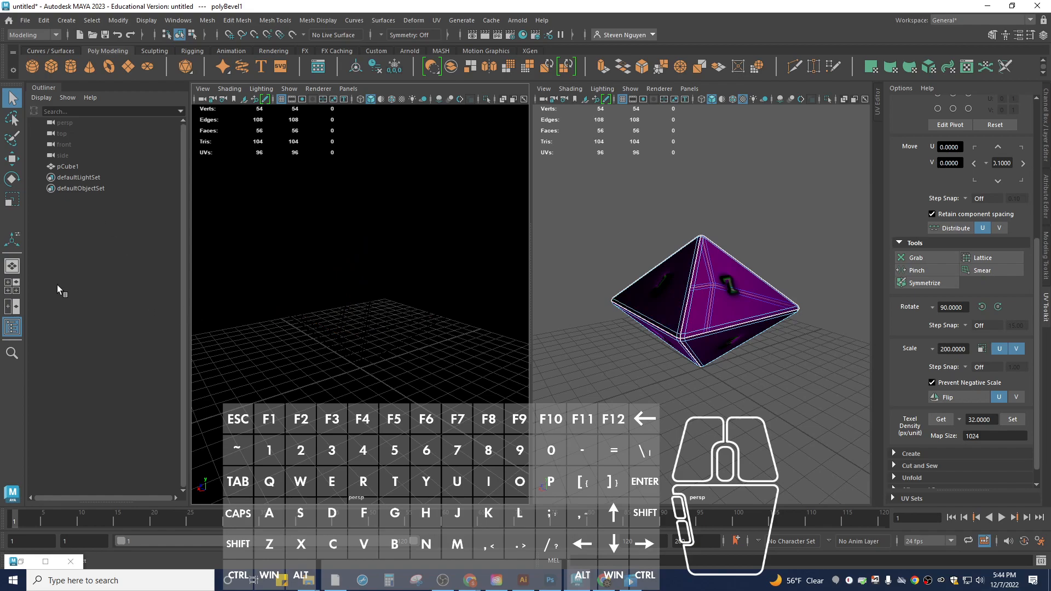
- Add an Arnold physical sky light to the scene
{"action": "left_click", "coordinate": [406, 51]}
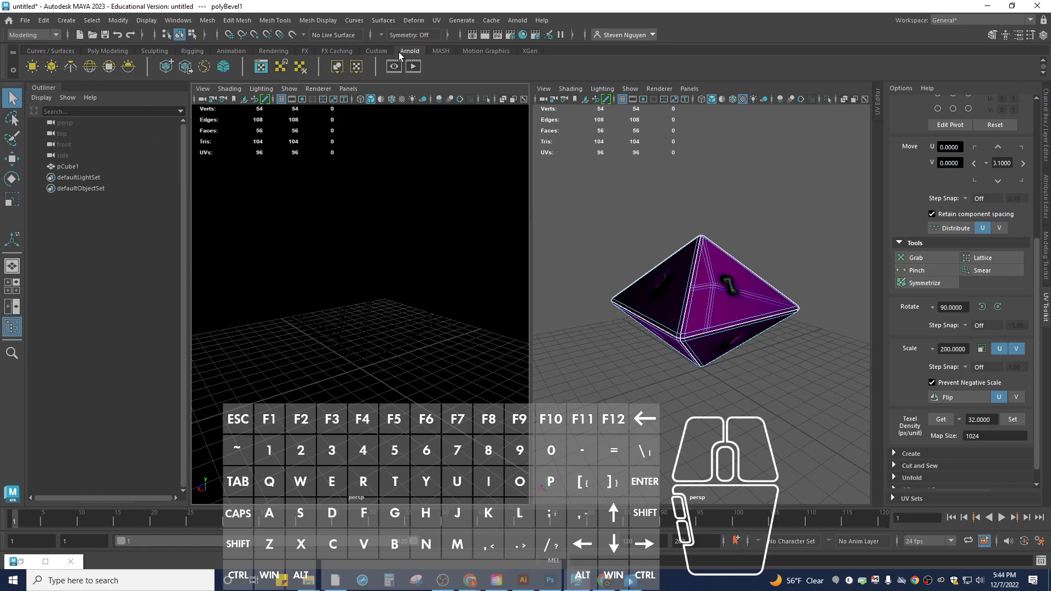
{"action": "left_click", "coordinate": [129, 66]}
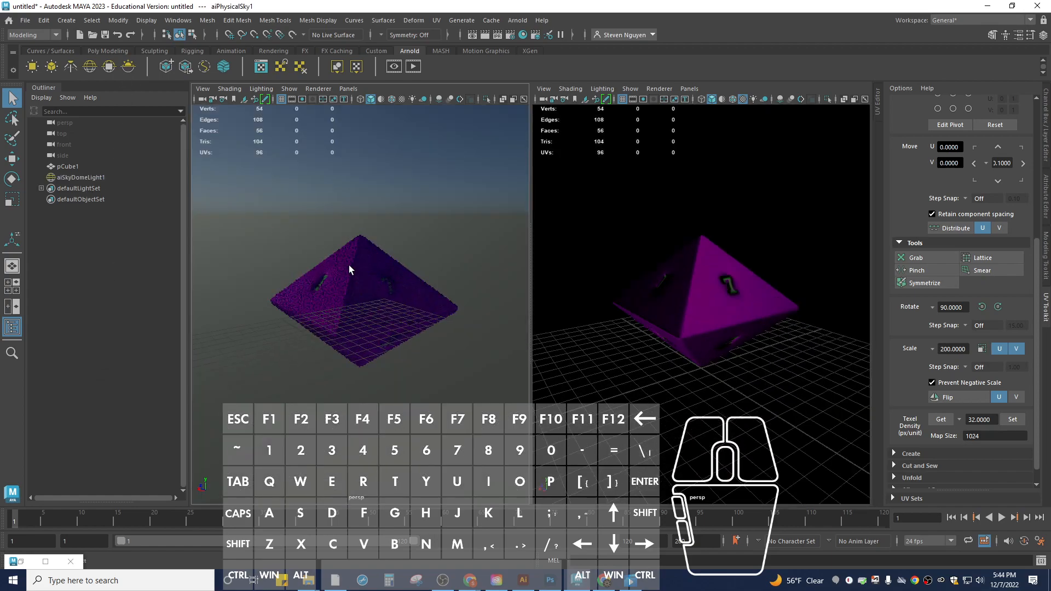
{"action": "left_click_drag", "start_coordinate": [345, 260], "coordinate": [351, 262], "text": "alt"}
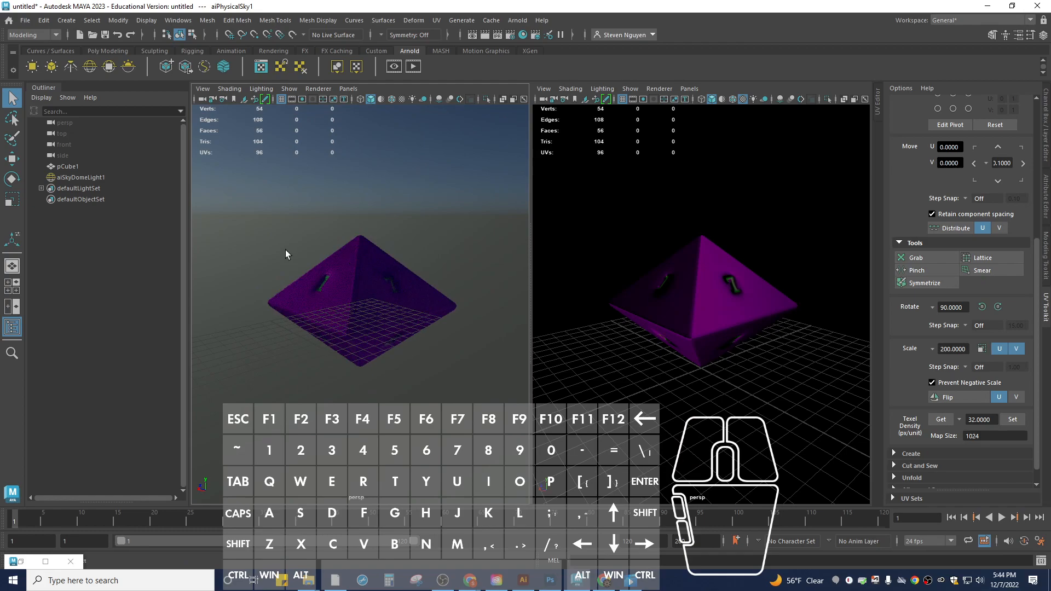
- Set the intensity of the aiPhysicalSky1 node to 2 and clear the selection
{"action": "left_click", "coordinate": [90, 178]}
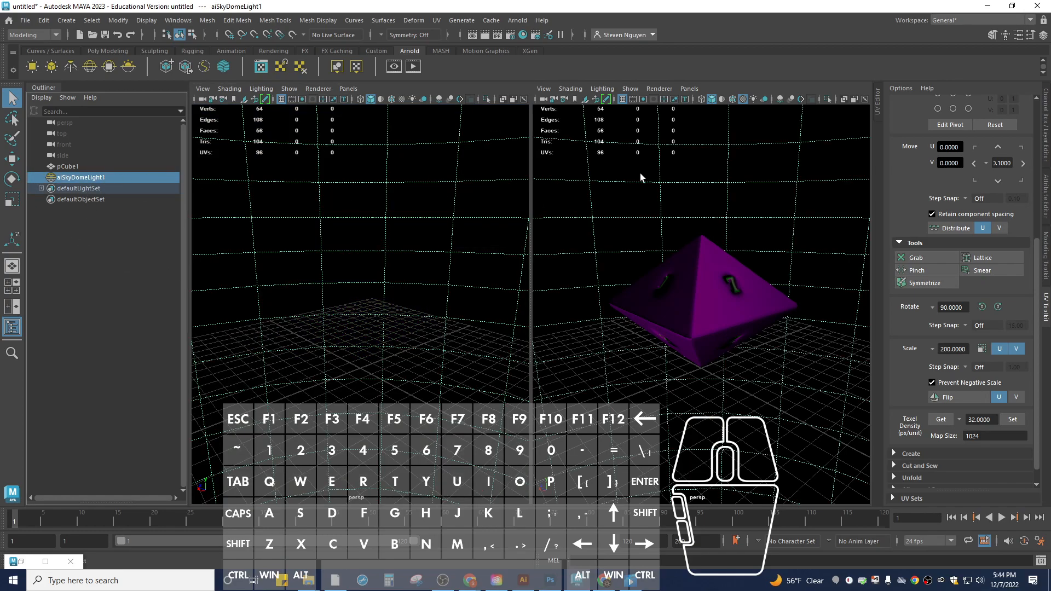
{"action": "left_click", "coordinate": [1046, 195]}
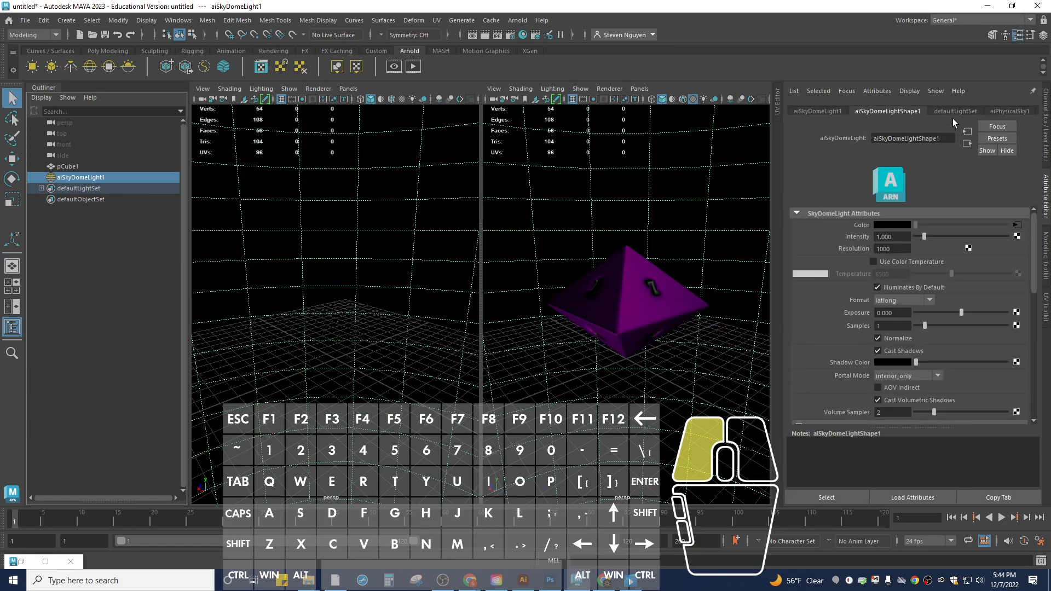
{"action": "left_click", "coordinate": [1007, 112]}
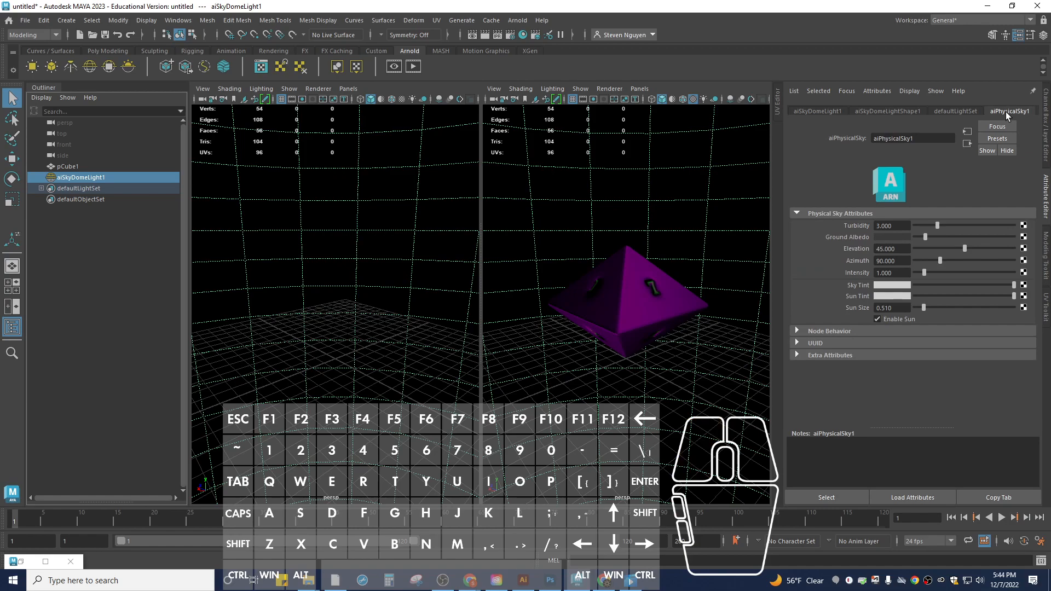
{"action": "left_click", "coordinate": [899, 274]}
{"action": "type", "text": "2"}
{"action": "key", "text": "Return"}
{"action": "left_click", "coordinate": [911, 275]}
{"action": "left_click", "coordinate": [79, 167]}
{"action": "left_click", "coordinate": [103, 274]}
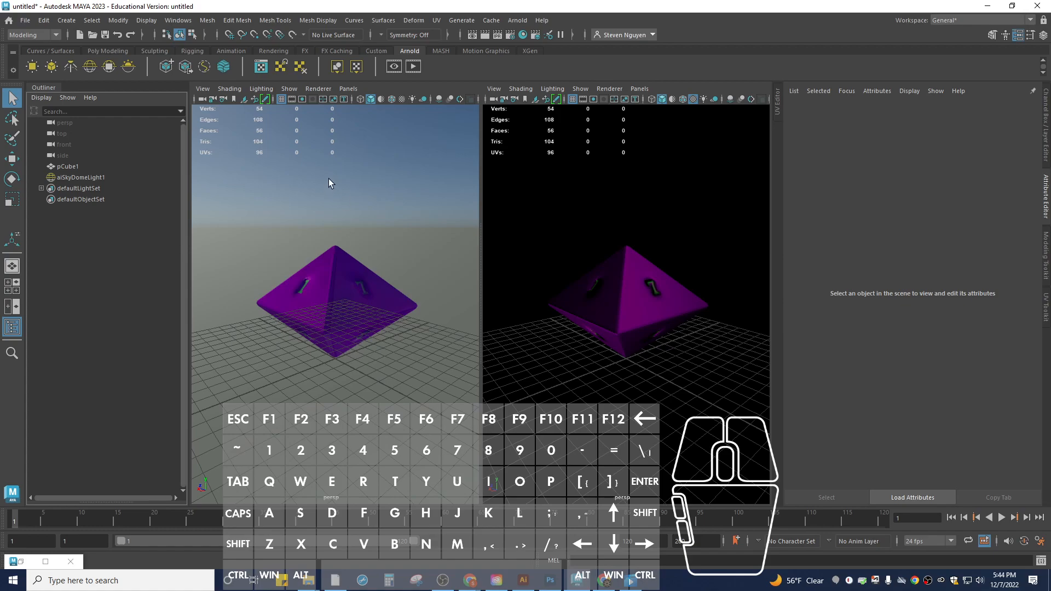
- Hide the grid and show the film gate in the Arnold perspective viewport, framing the dice larger inside the gate
{"action": "left_click", "coordinate": [282, 100]}
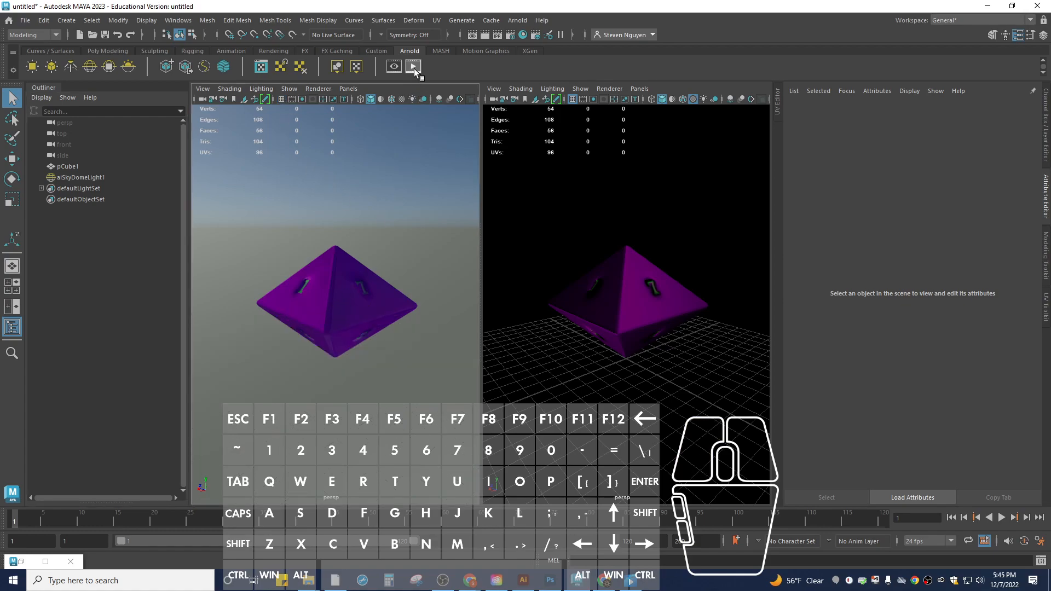
{"action": "left_click", "coordinate": [291, 100]}
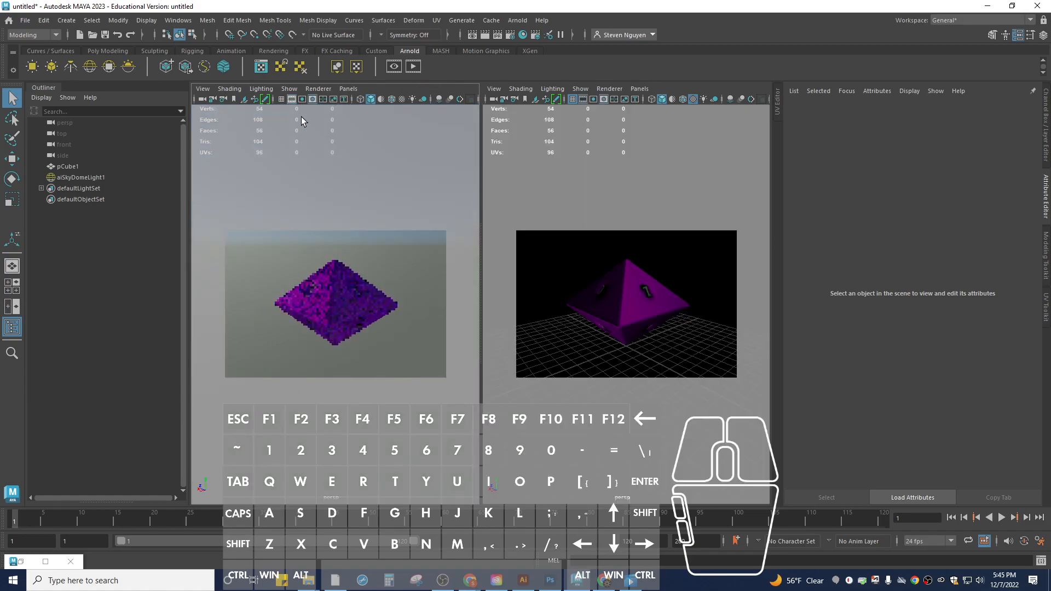
{"action": "scroll", "coordinate": [377, 287], "scroll_direction": "up", "scroll_amount": 4}
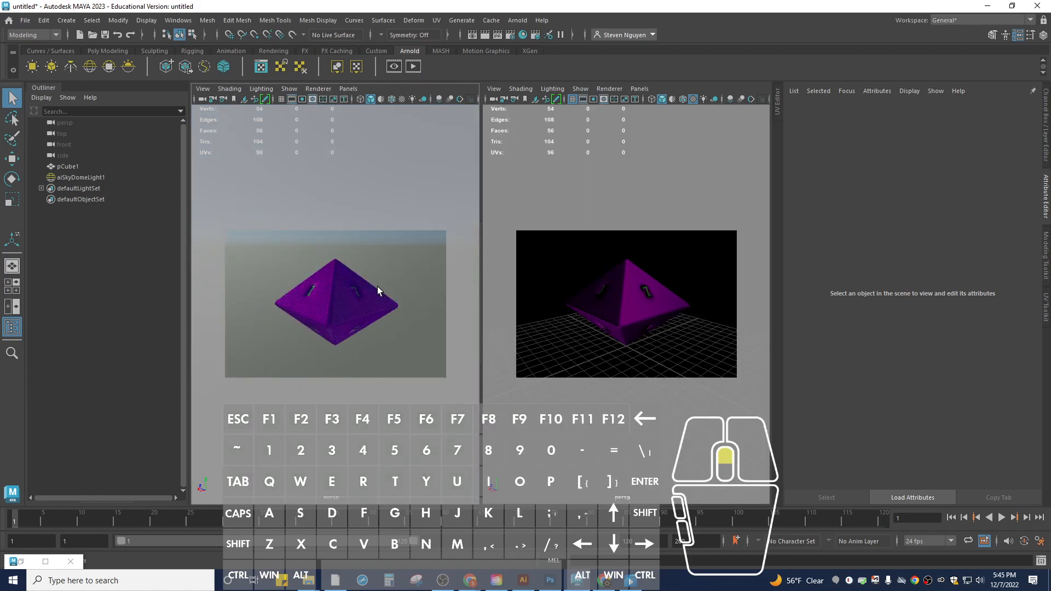
{"action": "left_click_drag", "start_coordinate": [377, 287], "coordinate": [370, 287], "text": "alt"}
{"action": "scroll", "coordinate": [370, 289], "scroll_direction": "down", "scroll_amount": 4}
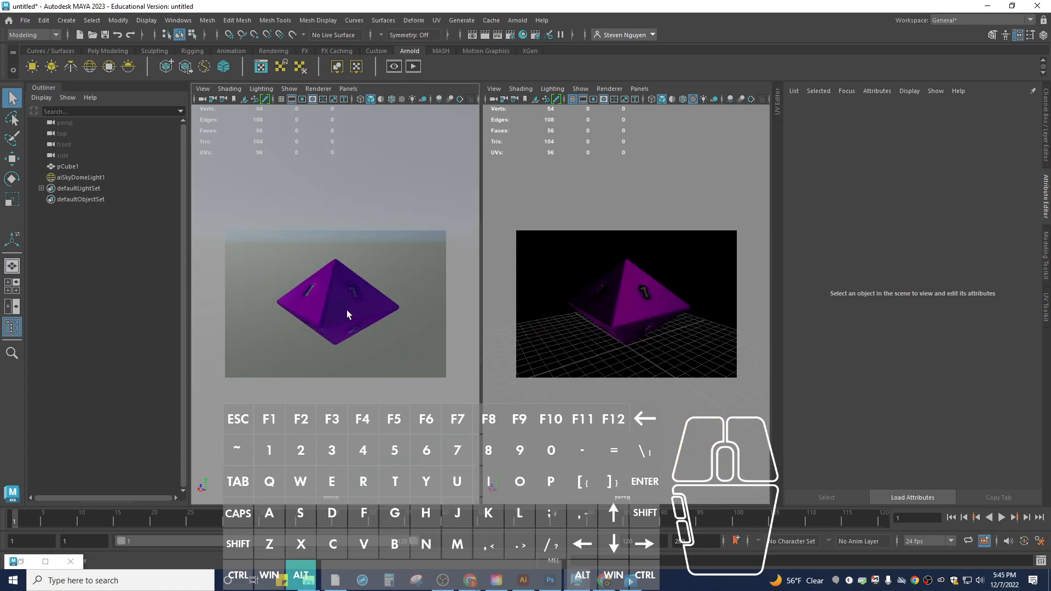
{"action": "right_click_drag", "start_coordinate": [347, 310], "coordinate": [350, 349], "text": "alt"}
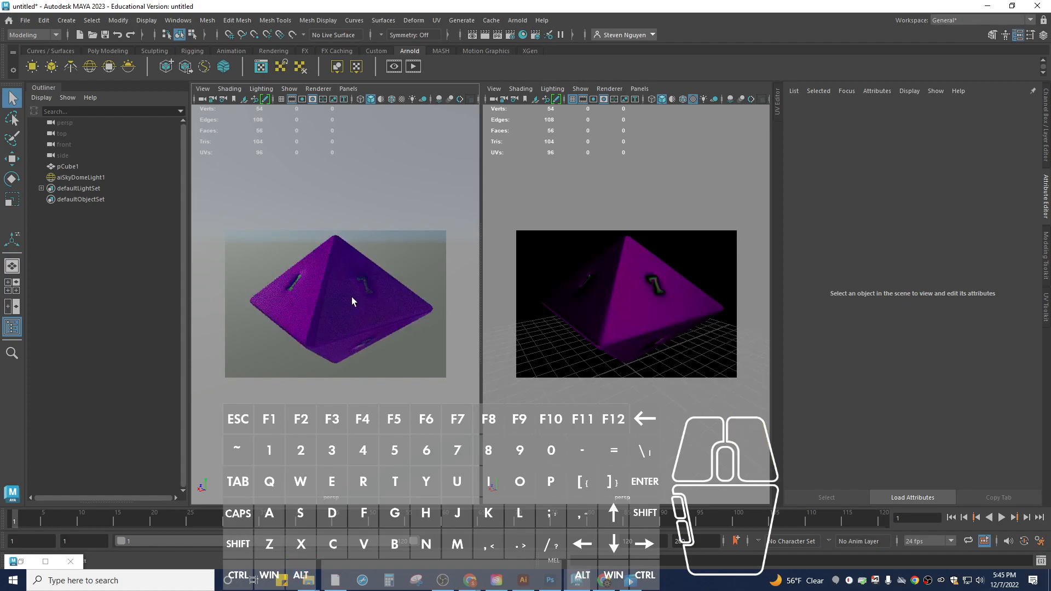
{"action": "key", "text": "alt"}
{"action": "right_click_drag", "start_coordinate": [355, 294], "coordinate": [344, 288], "text": "alt"}
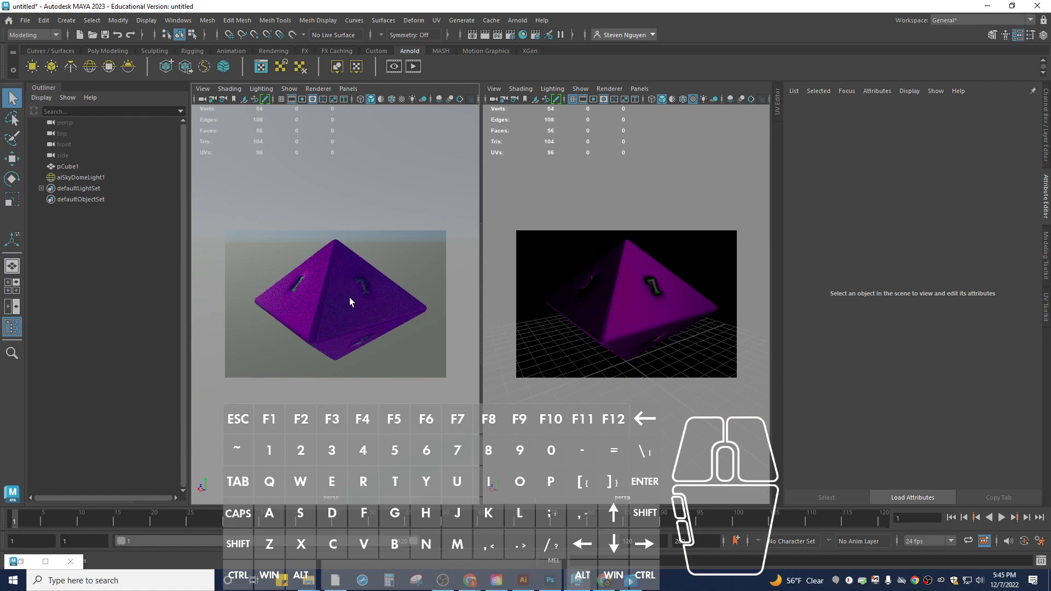
- Render the perspective view in Arnold RenderView, restart its IPR render and close the render window
{"action": "left_click", "coordinate": [413, 68]}
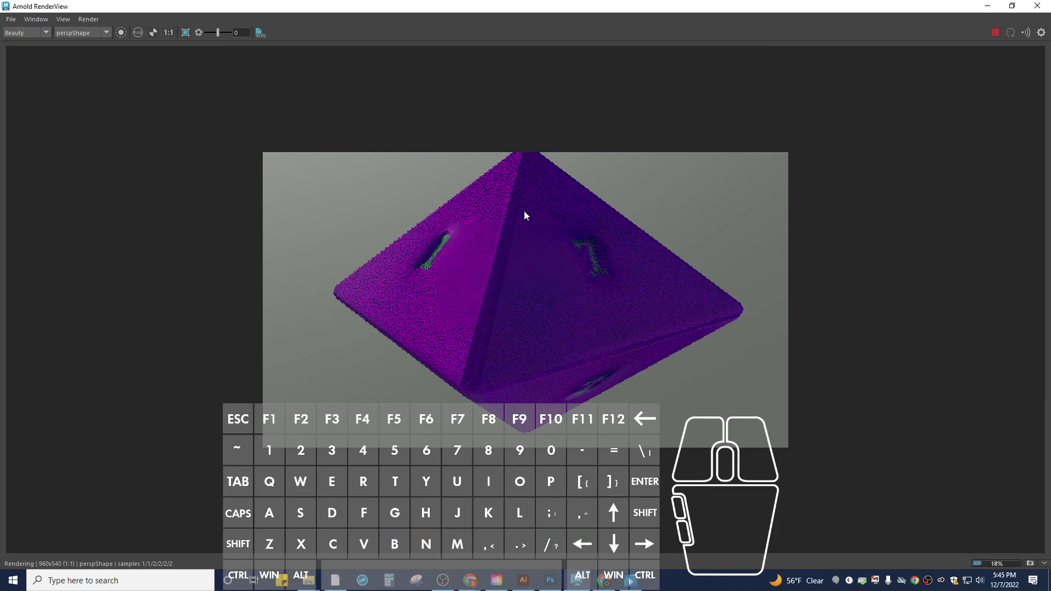
{"action": "left_click", "coordinate": [988, 6]}
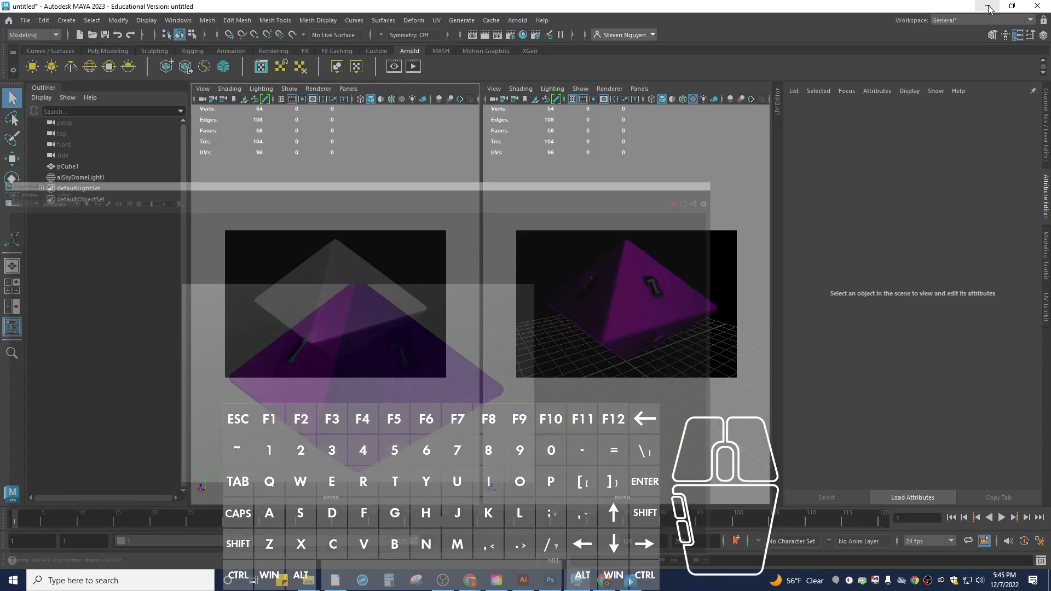
{"action": "left_click", "coordinate": [414, 68]}
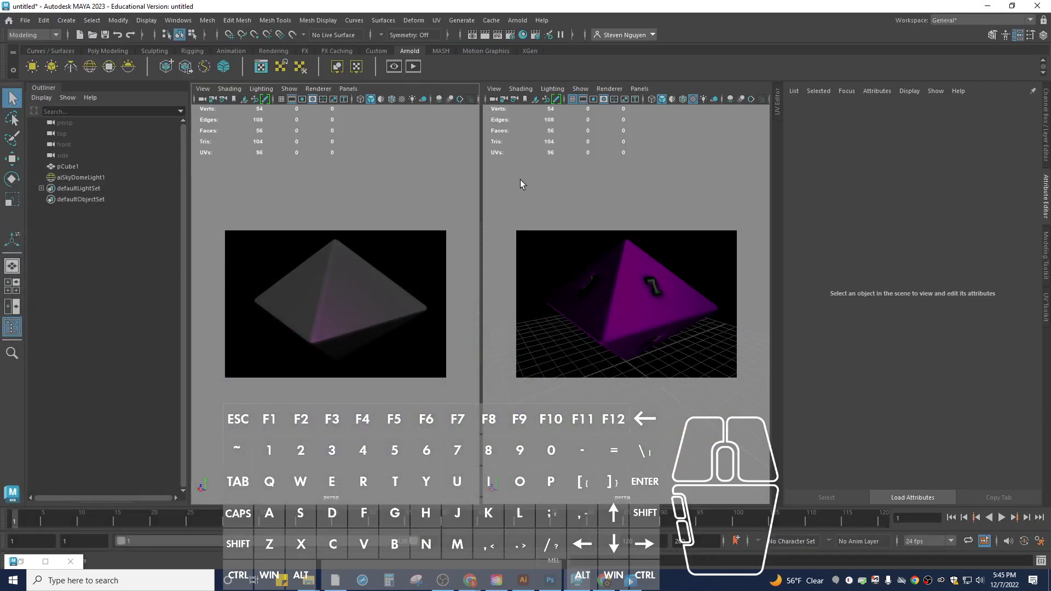
{"action": "left_click", "coordinate": [46, 562]}
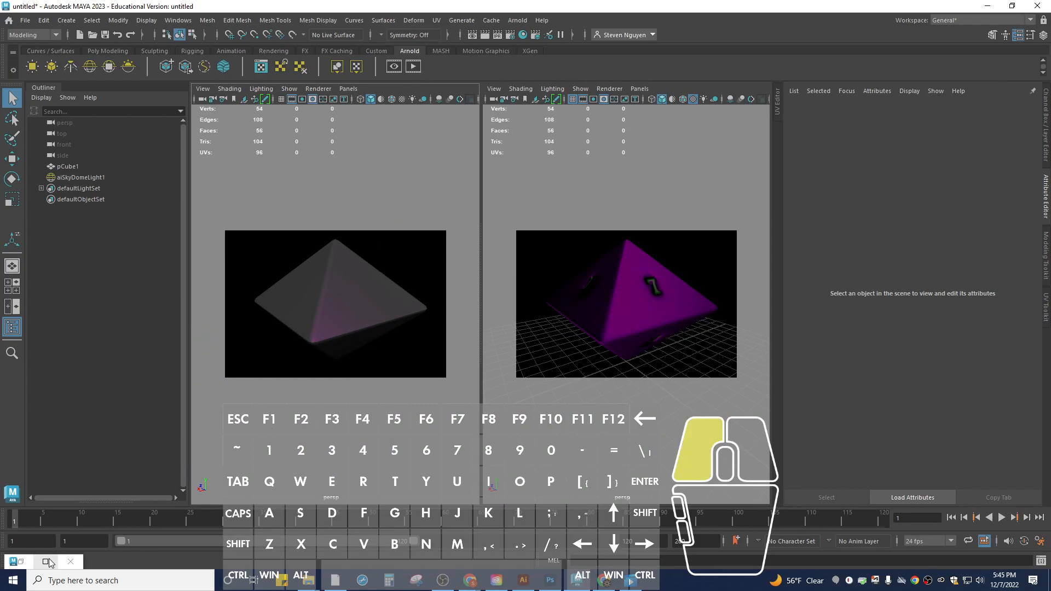
{"action": "left_click", "coordinate": [994, 32]}
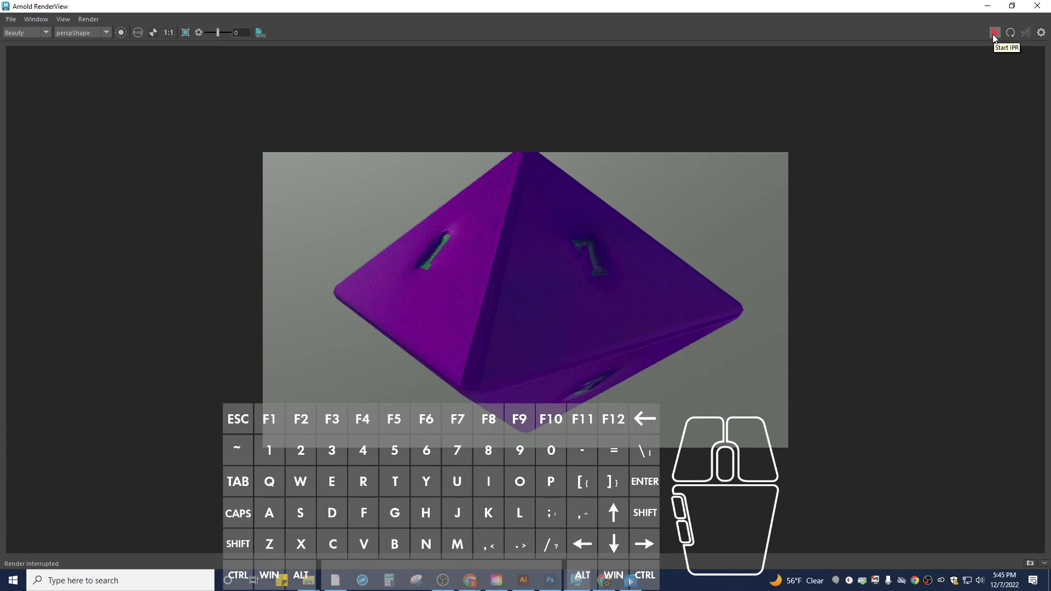
{"action": "left_click", "coordinate": [994, 33]}
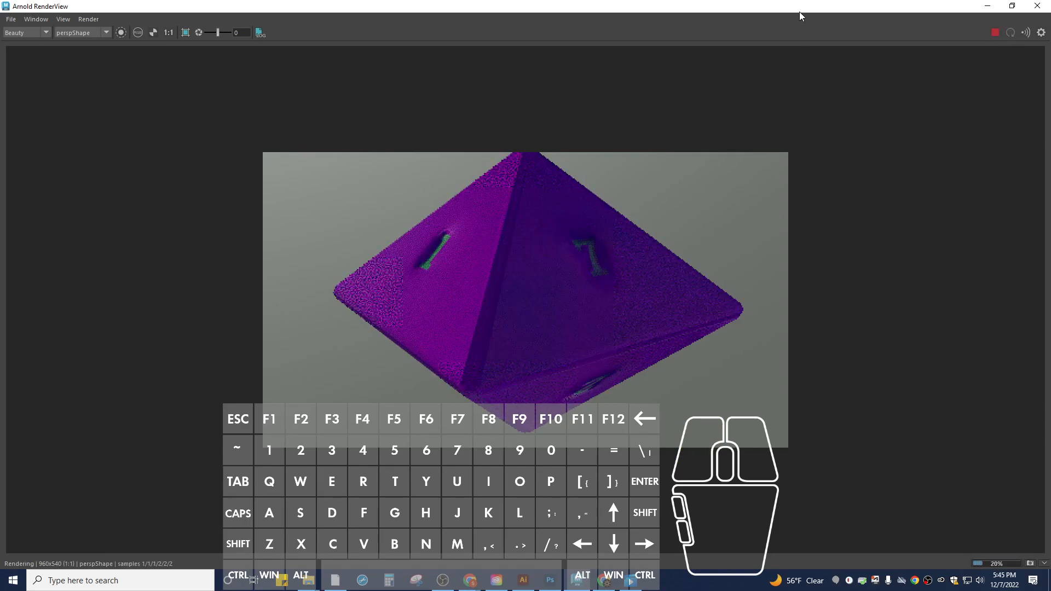
{"action": "left_click", "coordinate": [1038, 6]}
{"action": "scroll", "coordinate": [615, 262], "scroll_direction": "down", "scroll_amount": 2}
{"action": "scroll", "coordinate": [635, 280], "scroll_direction": "up", "scroll_amount": 2}
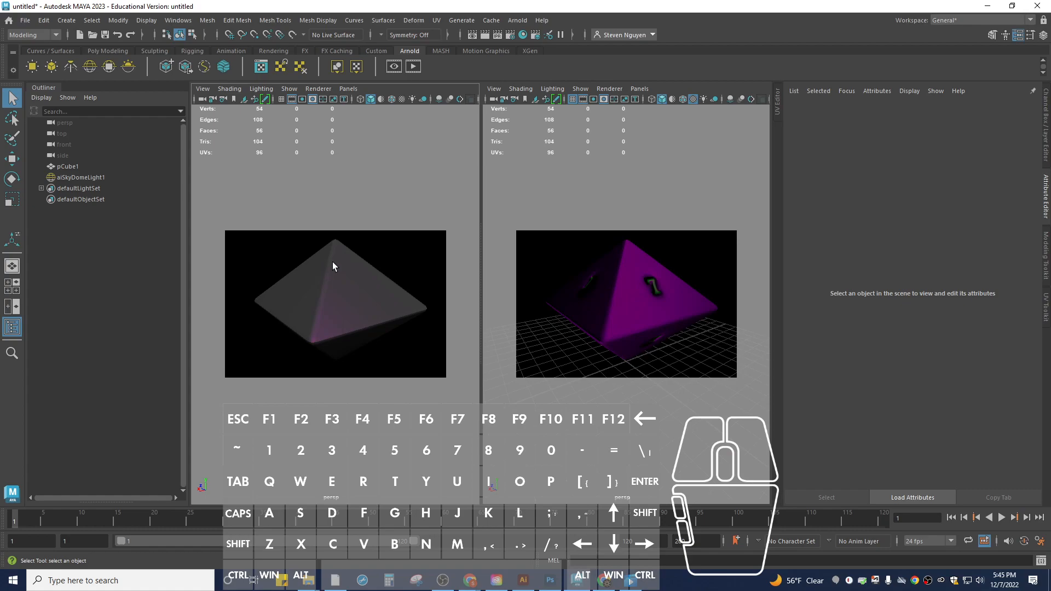
- Render the perspective view of the dice in Arnold RenderView, stop the render and minimize its window
{"action": "left_click", "coordinate": [292, 99]}
{"action": "left_click", "coordinate": [292, 99]}
{"action": "left_click", "coordinate": [407, 68]}
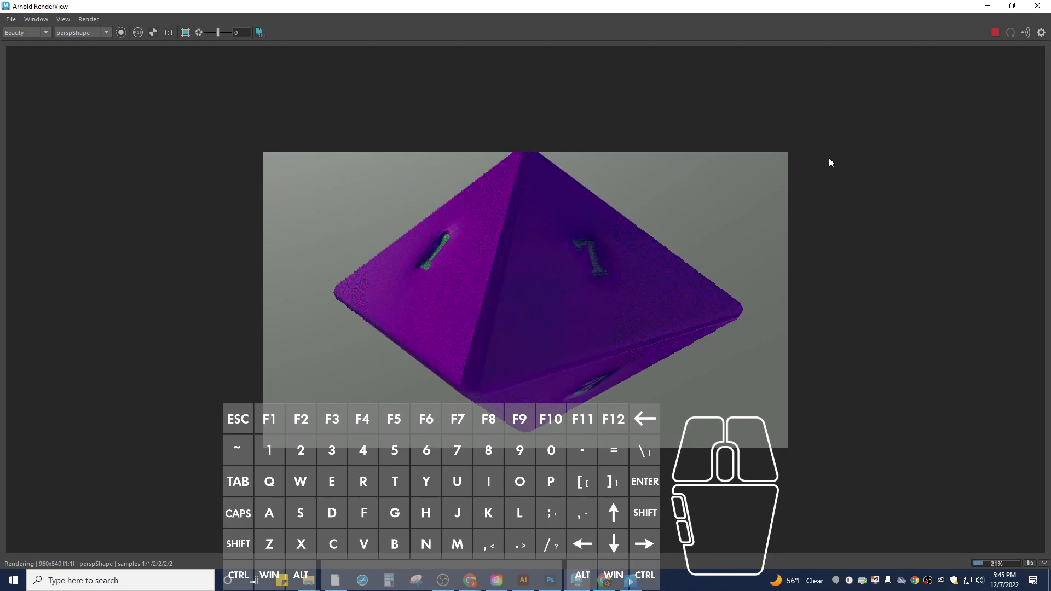
{"action": "left_click", "coordinate": [996, 32]}
{"action": "left_click", "coordinate": [987, 6]}
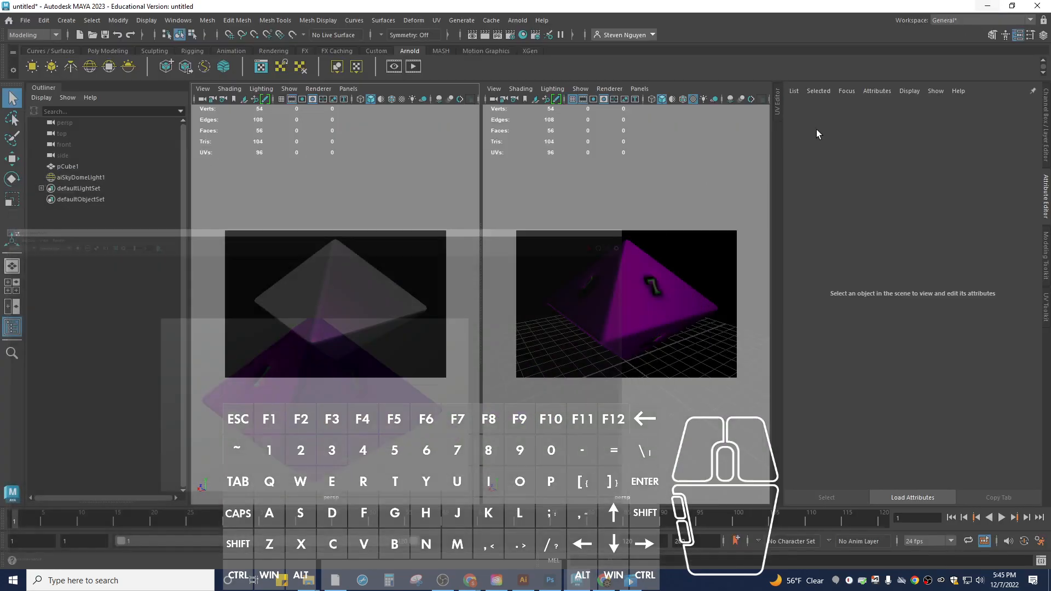
- Render the dice framed smaller in the film gate, restarting the interrupted render to refresh its framing, and close the render window
{"action": "scroll", "coordinate": [349, 292], "scroll_direction": "down", "scroll_amount": 3}
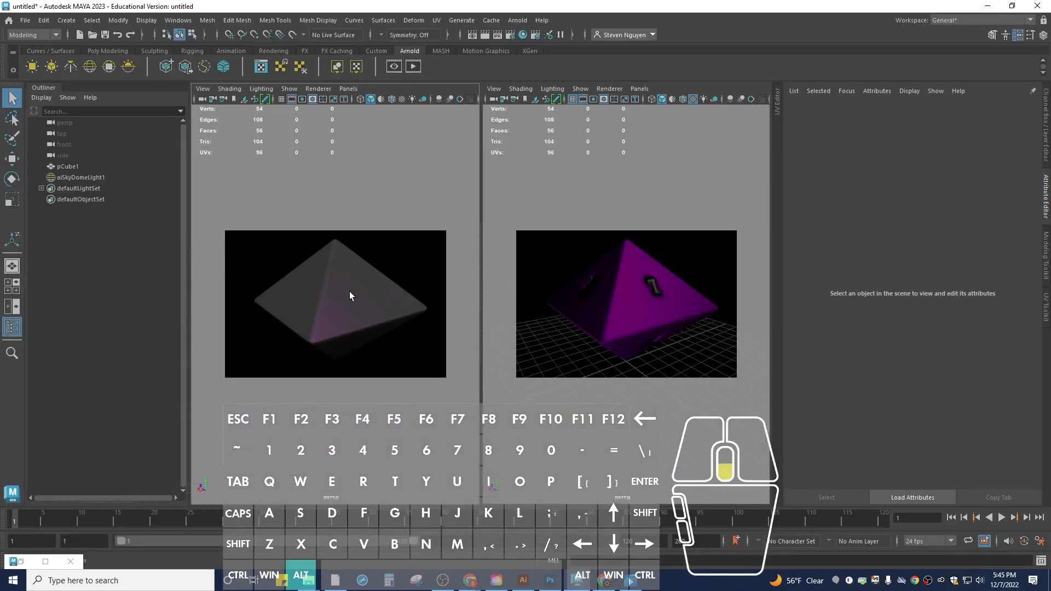
{"action": "left_click", "coordinate": [413, 66]}
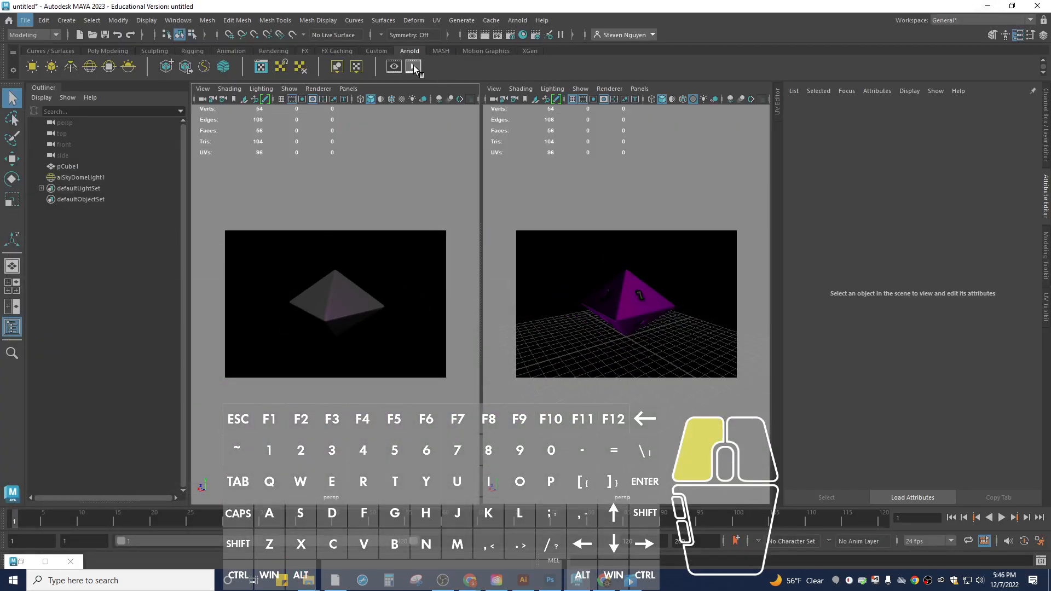
{"action": "left_click", "coordinate": [45, 561]}
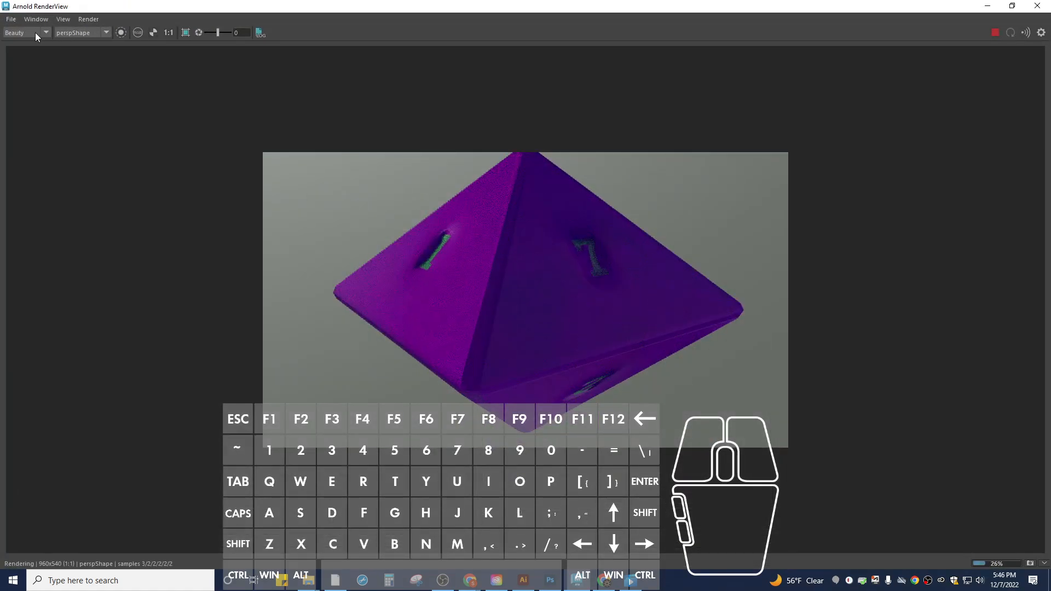
{"action": "left_click", "coordinate": [995, 33]}
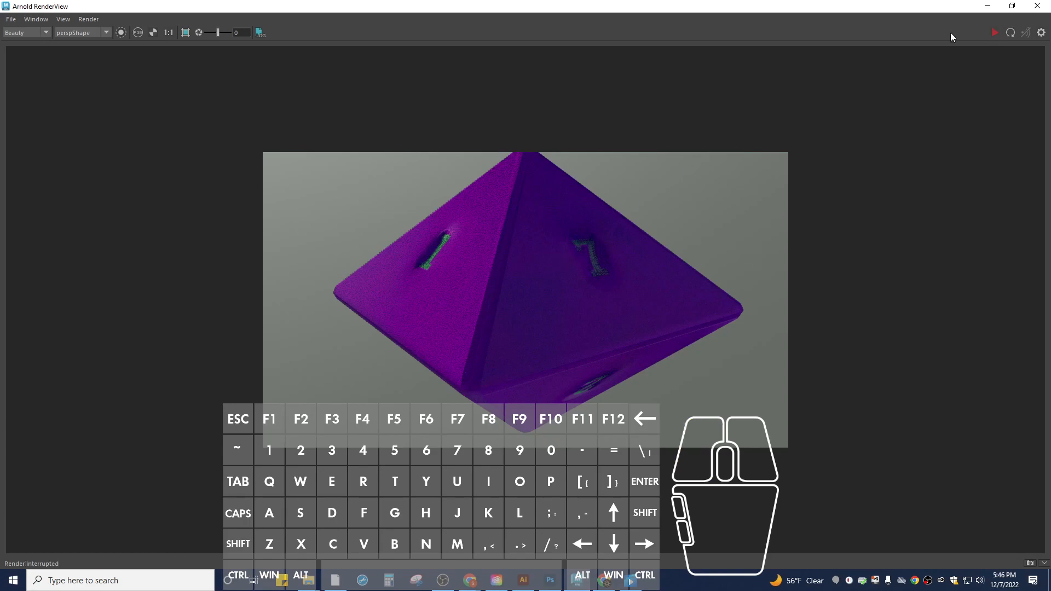
{"action": "left_click", "coordinate": [1011, 32]}
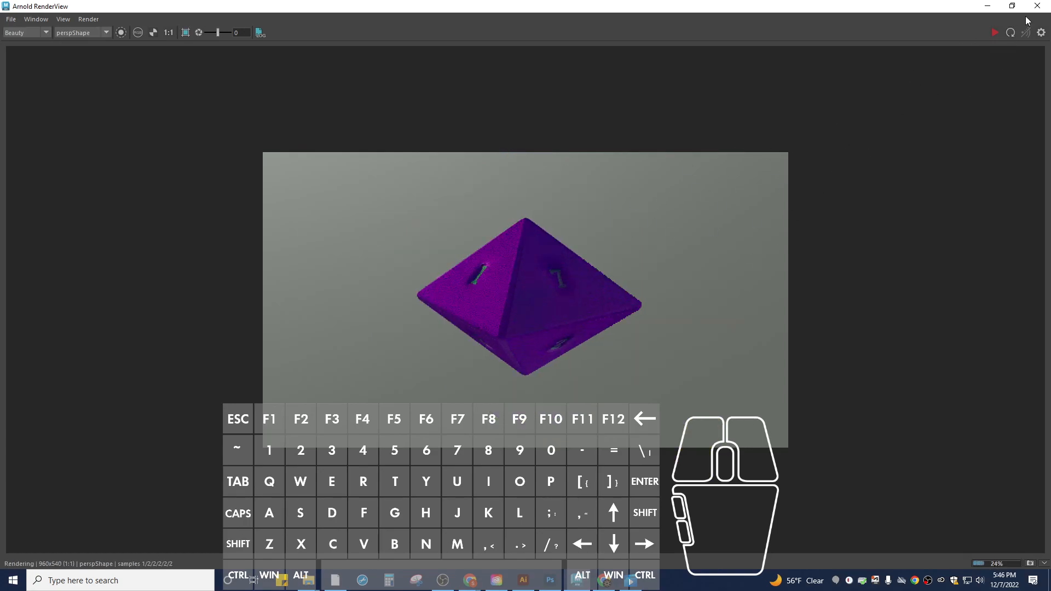
{"action": "left_click", "coordinate": [1037, 6]}
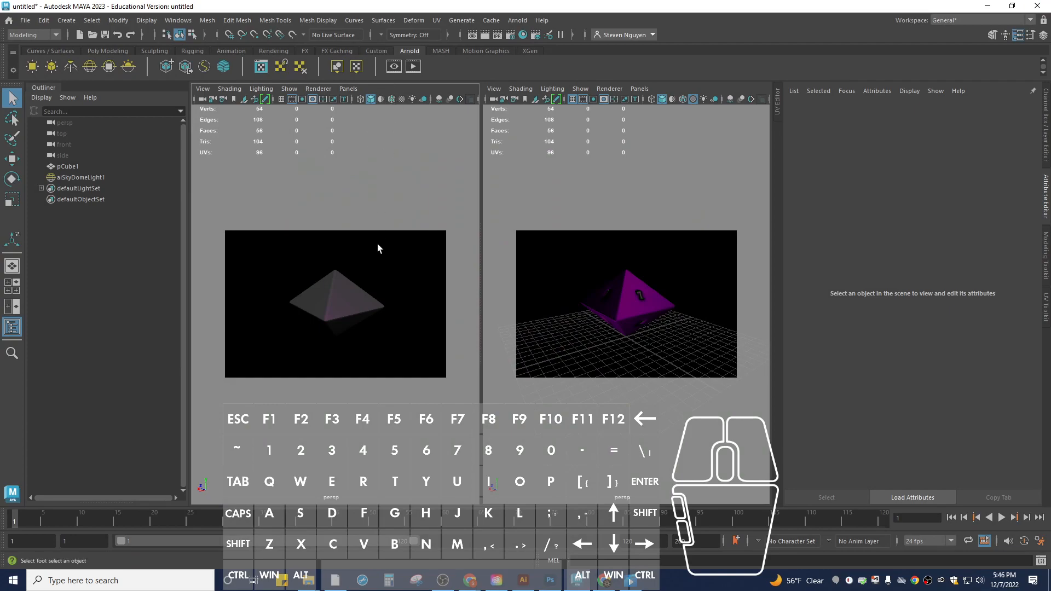
- Render the dice framed larger in the film gate, stop and refresh the render repeatedly, and close the render window
{"action": "scroll", "coordinate": [347, 295], "scroll_direction": "up", "scroll_amount": 3}
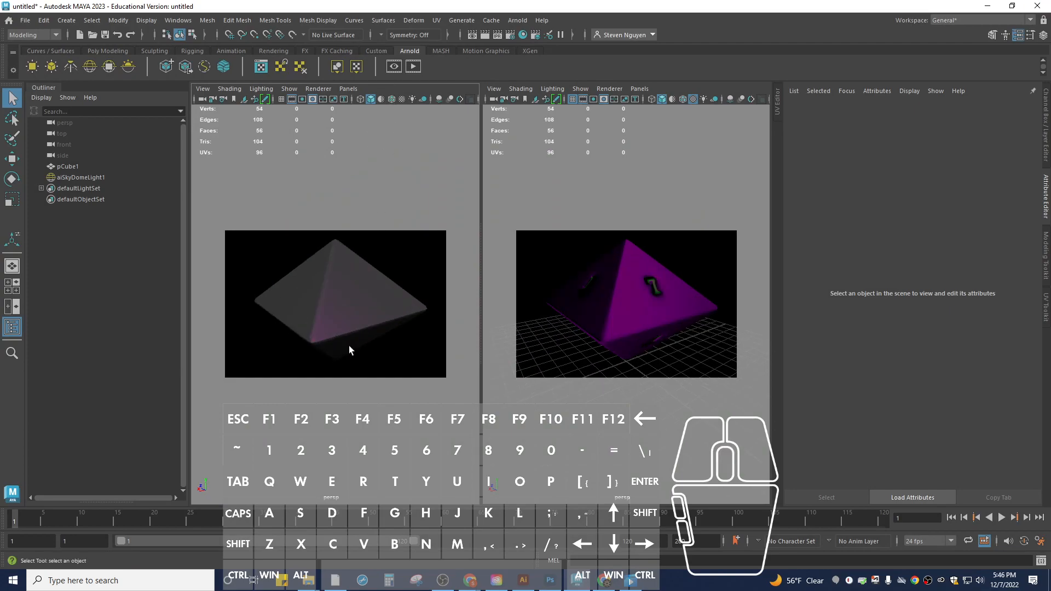
{"action": "left_click", "coordinate": [414, 66]}
{"action": "left_click", "coordinate": [994, 33]}
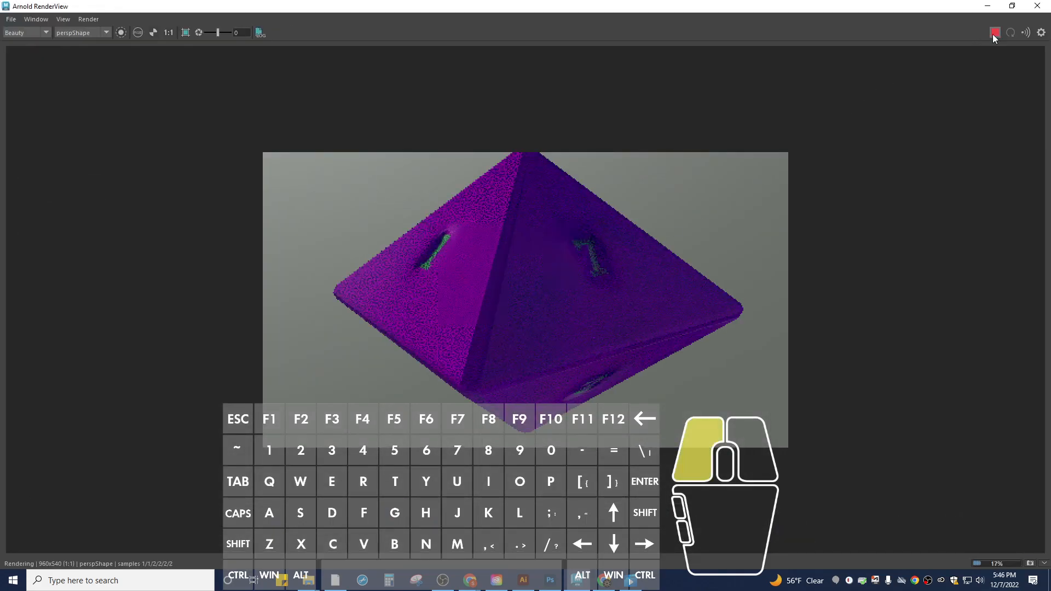
{"action": "left_click", "coordinate": [1011, 33]}
{"action": "left_click", "coordinate": [1011, 34]}
{"action": "left_click", "coordinate": [991, 33]}
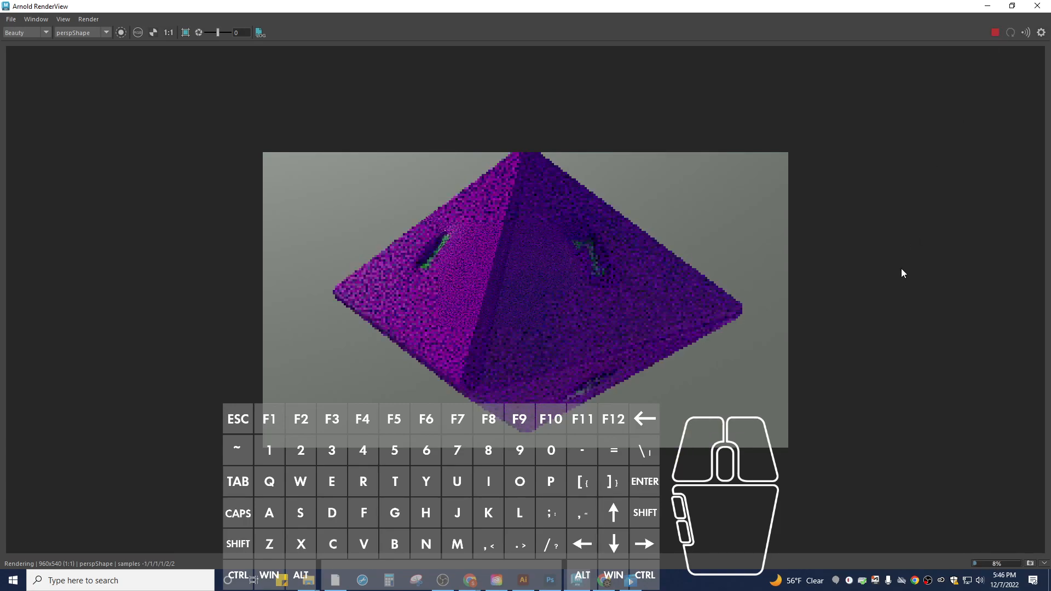
{"action": "left_click", "coordinate": [992, 32]}
{"action": "left_click", "coordinate": [1010, 33]}
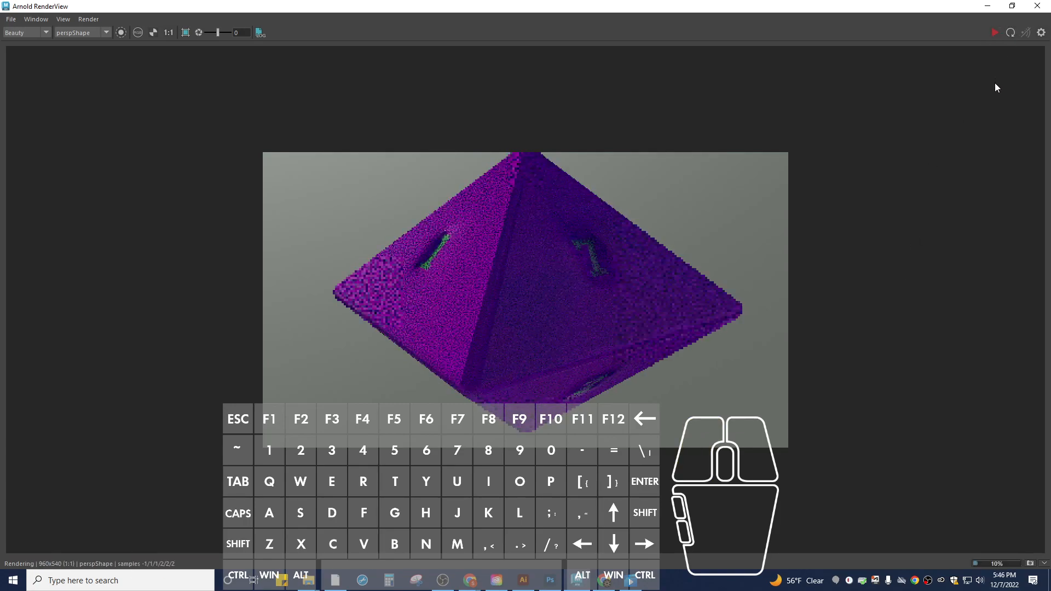
{"action": "left_click", "coordinate": [1038, 6]}
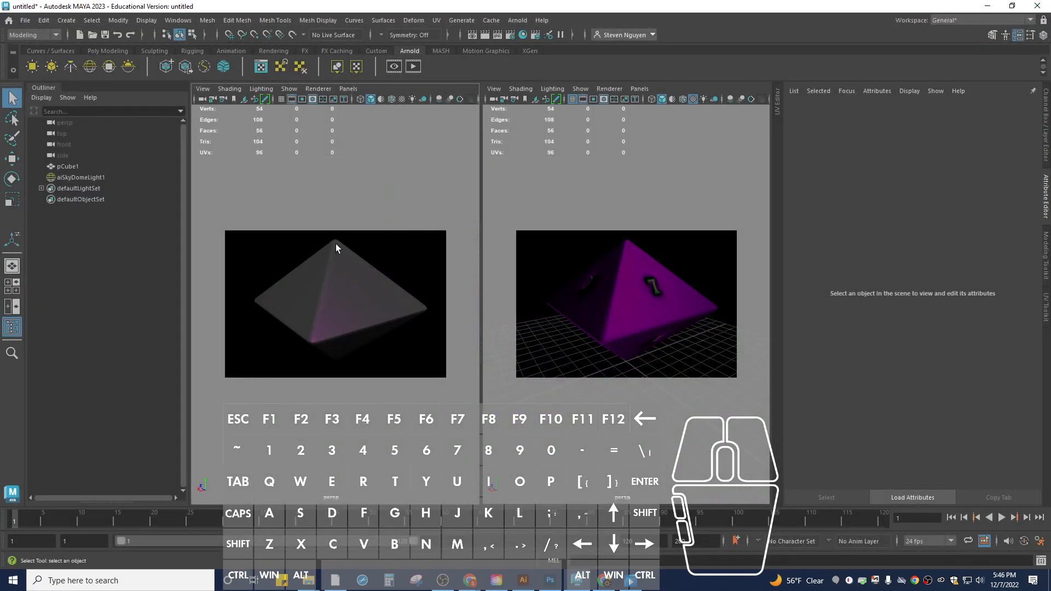
- Render the close-up of the dice to completion, refresh the finished render and close the render window
{"action": "left_click", "coordinate": [414, 66]}
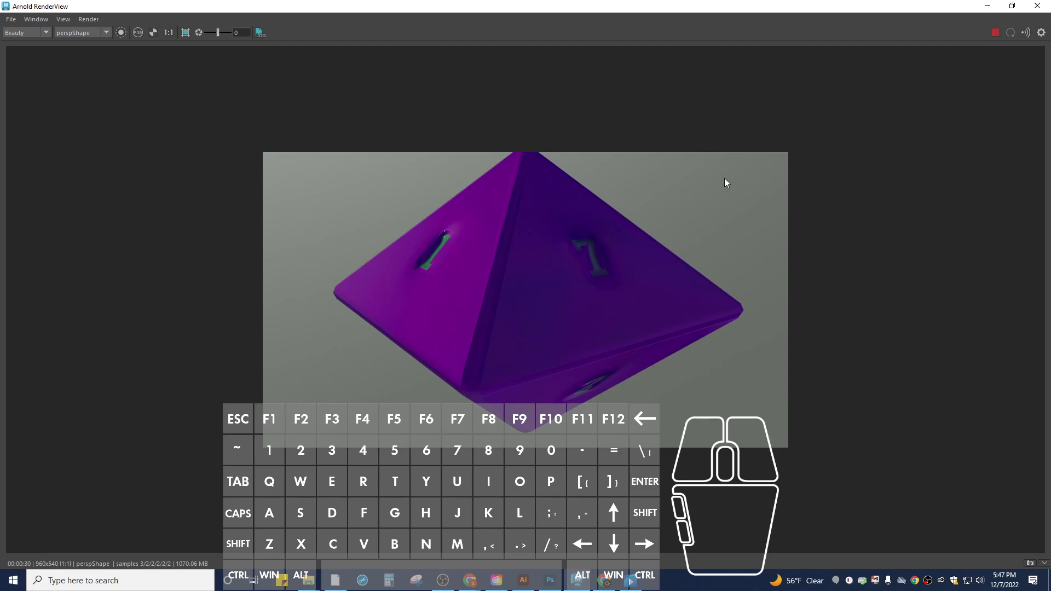
{"action": "left_click", "coordinate": [1010, 32]}
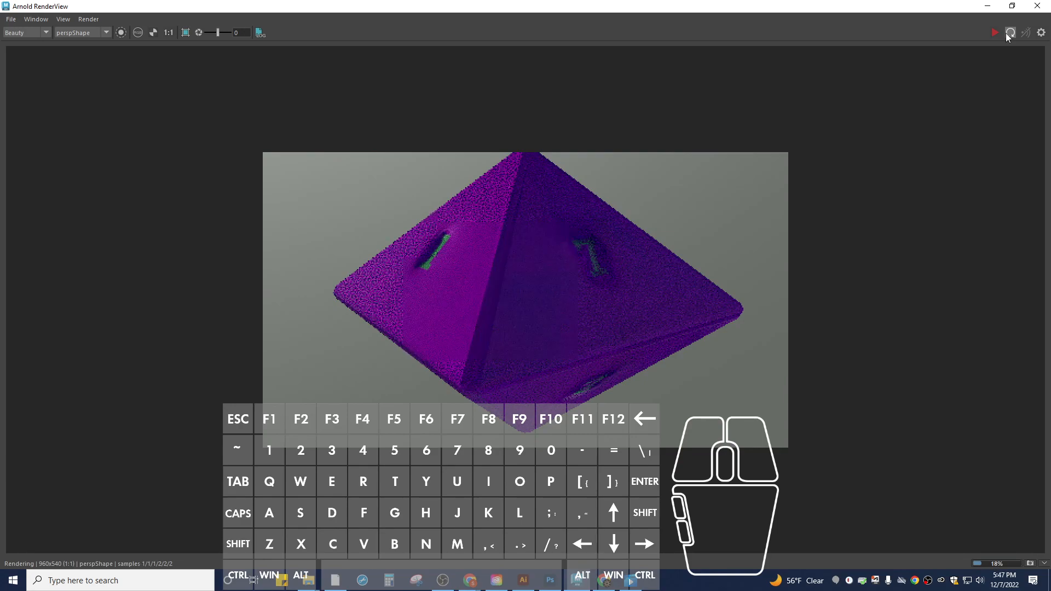
{"action": "left_click", "coordinate": [1007, 35]}
{"action": "left_click", "coordinate": [1007, 33]}
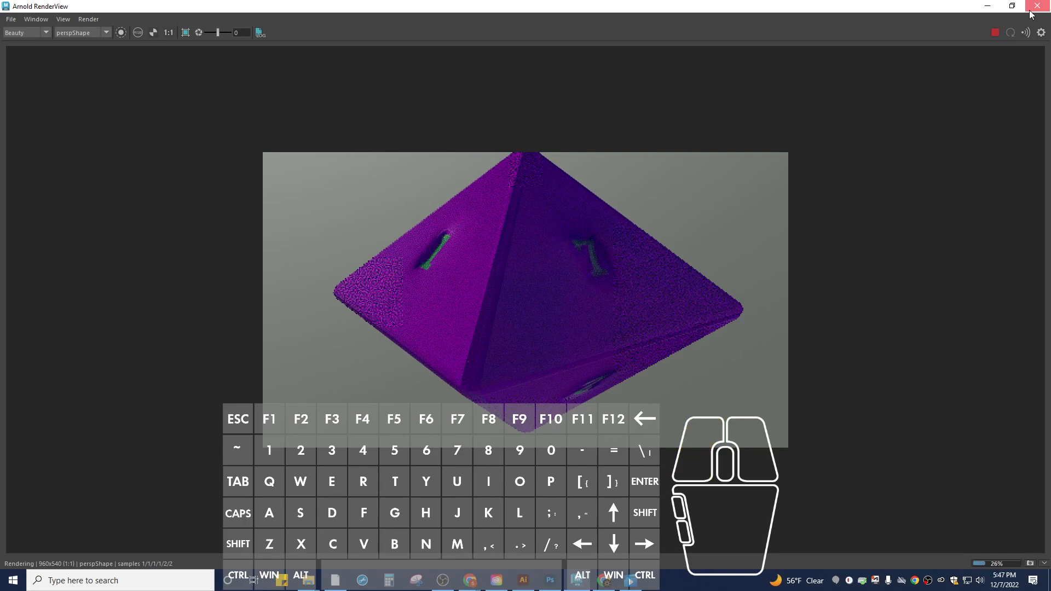
{"action": "left_click", "coordinate": [1034, 8]}
- Select the dice mesh, reopen Arnold RenderView to toggle its render, and close the window
{"action": "left_click", "coordinate": [348, 288]}
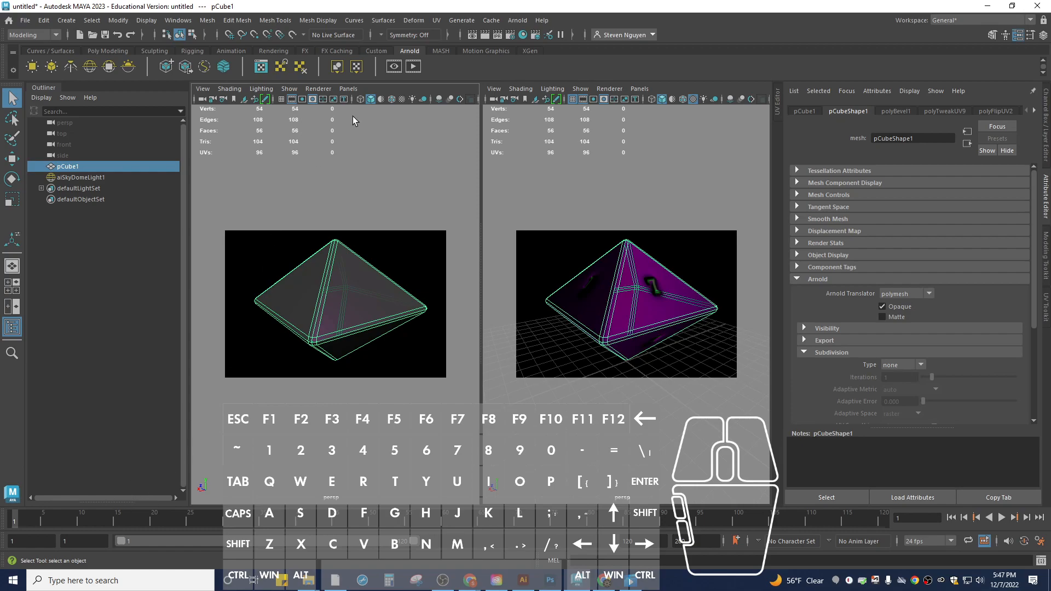
{"action": "left_click", "coordinate": [395, 67]}
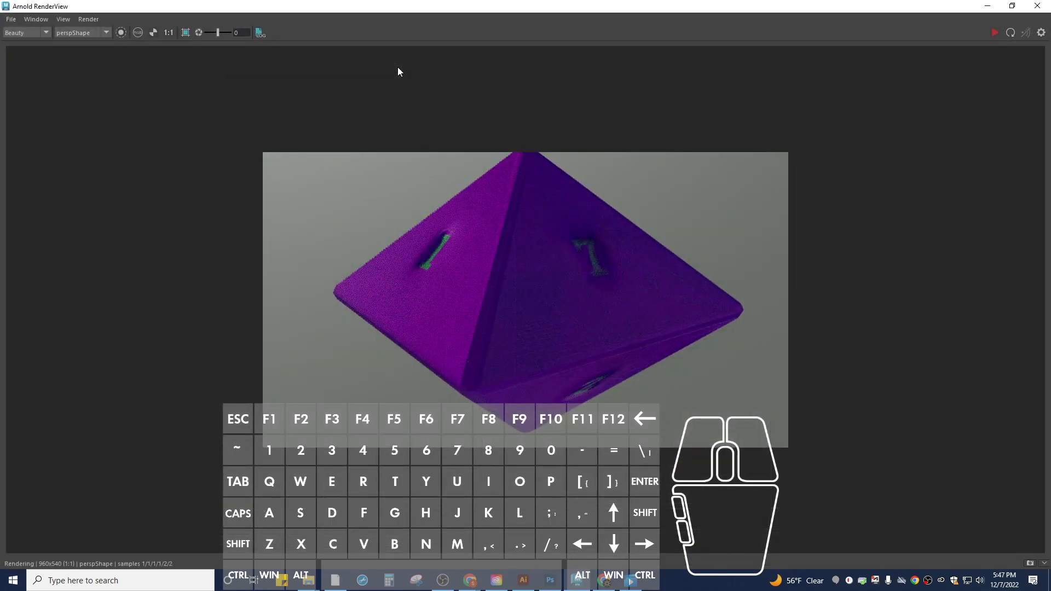
{"action": "left_click", "coordinate": [993, 33]}
{"action": "left_click", "coordinate": [1037, 6]}
- Frame the selected dice smaller inside the film gate and start another Arnold render of the perspective view
{"action": "scroll", "coordinate": [378, 308], "scroll_direction": "down", "scroll_amount": 2}
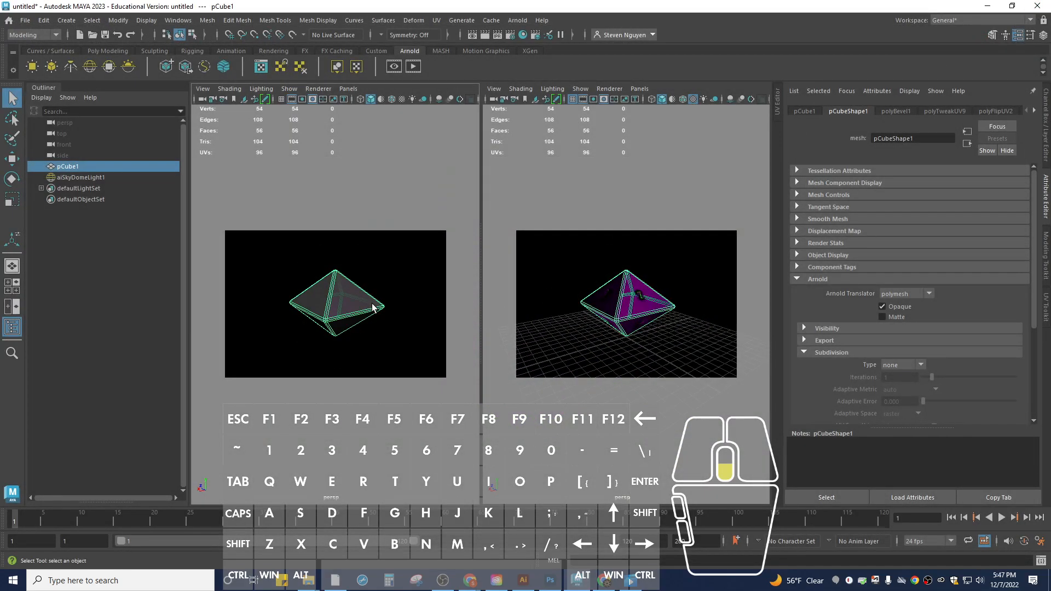
{"action": "scroll", "coordinate": [372, 306], "scroll_direction": "up", "scroll_amount": 2}
{"action": "scroll", "coordinate": [373, 307], "scroll_direction": "down", "scroll_amount": 2}
{"action": "scroll", "coordinate": [373, 307], "scroll_direction": "up", "scroll_amount": 2}
{"action": "scroll", "coordinate": [373, 307], "scroll_direction": "down", "scroll_amount": 2}
{"action": "left_click", "coordinate": [413, 66]}
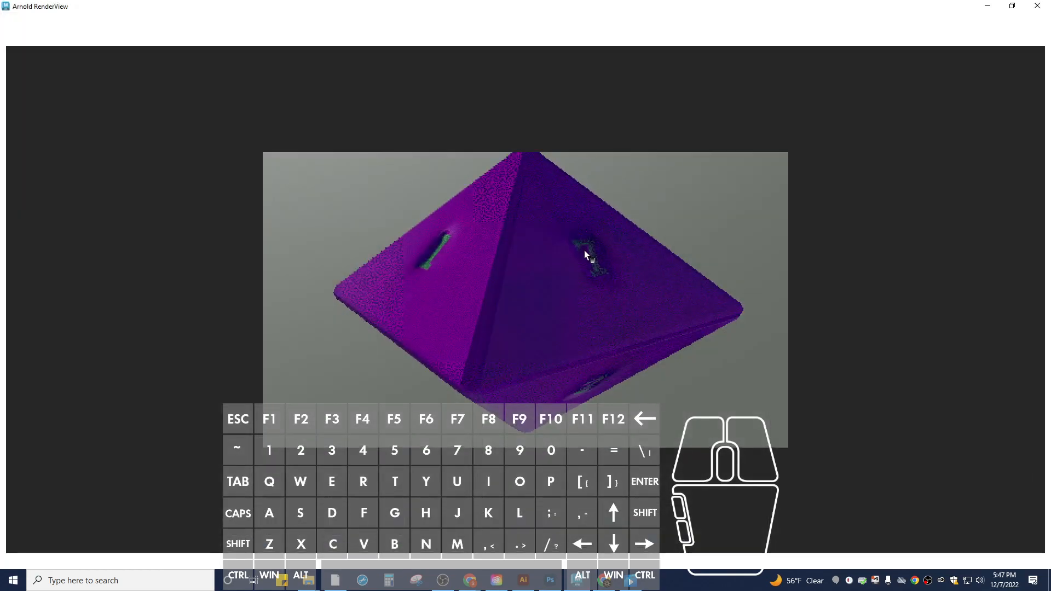